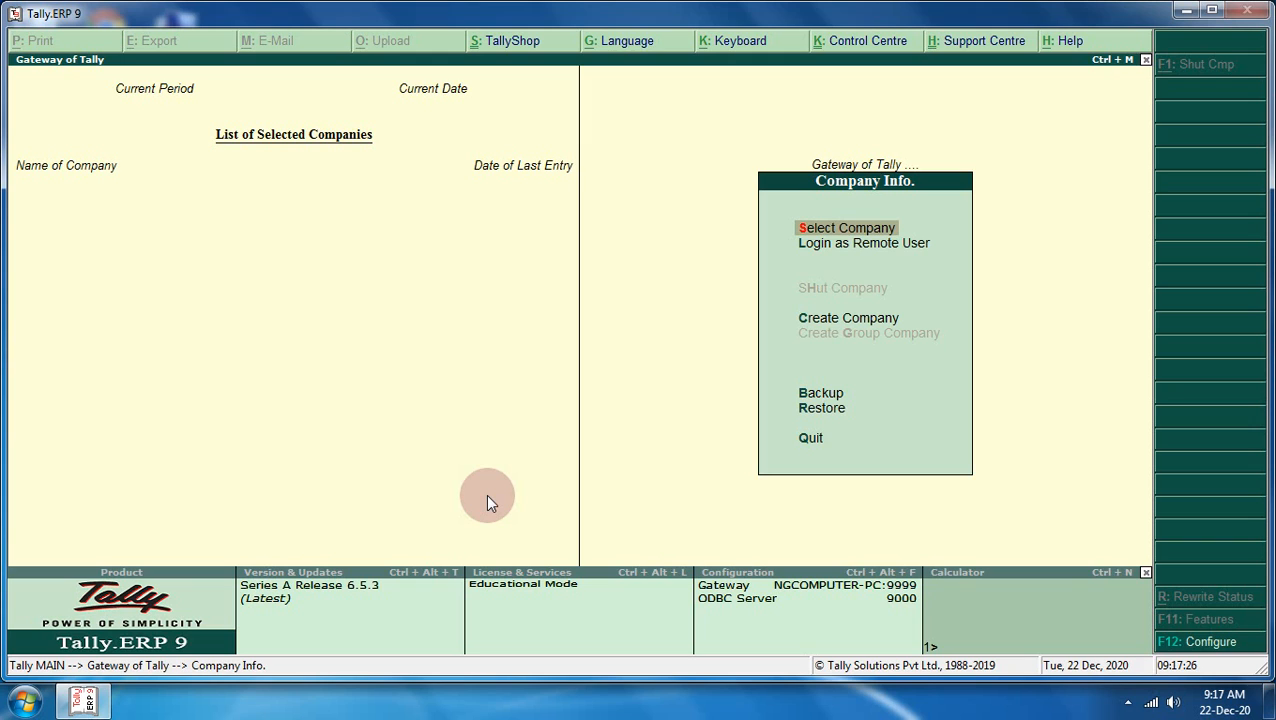
- Load Sahu Co-Operation from the company list and go to Gateway of Tally > Inventory Info
key(Return)
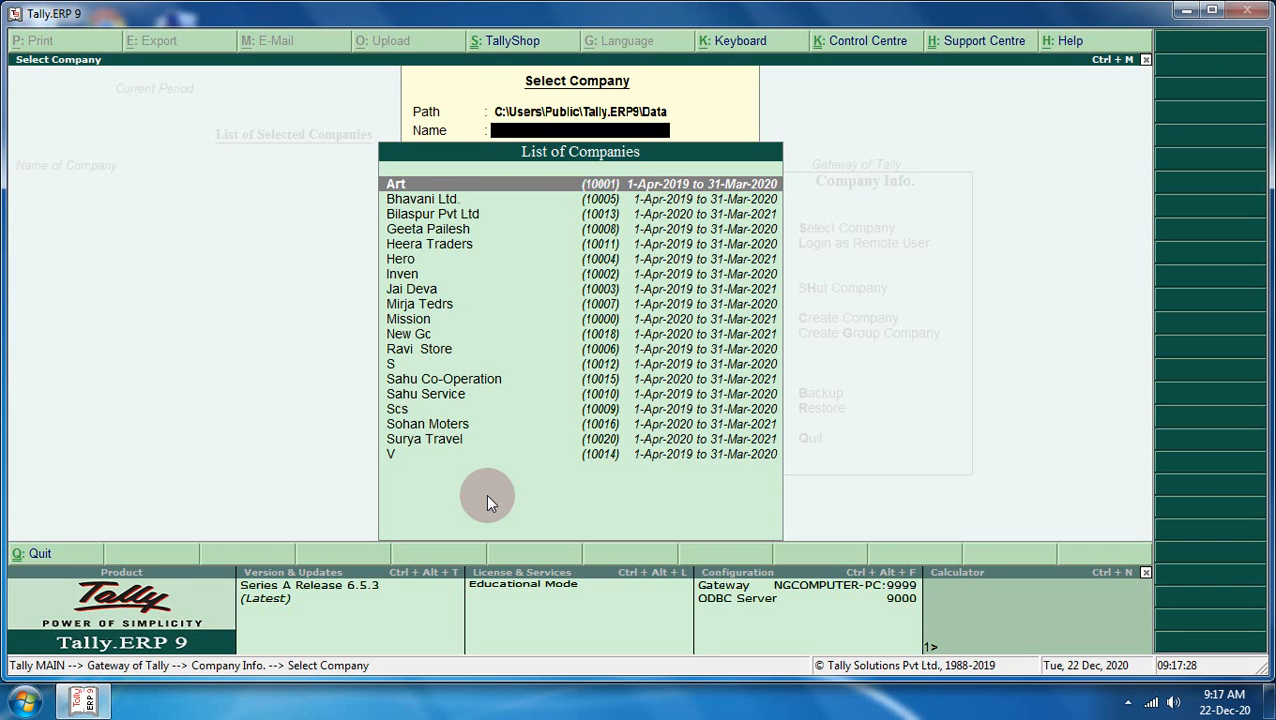
text(Sahu)
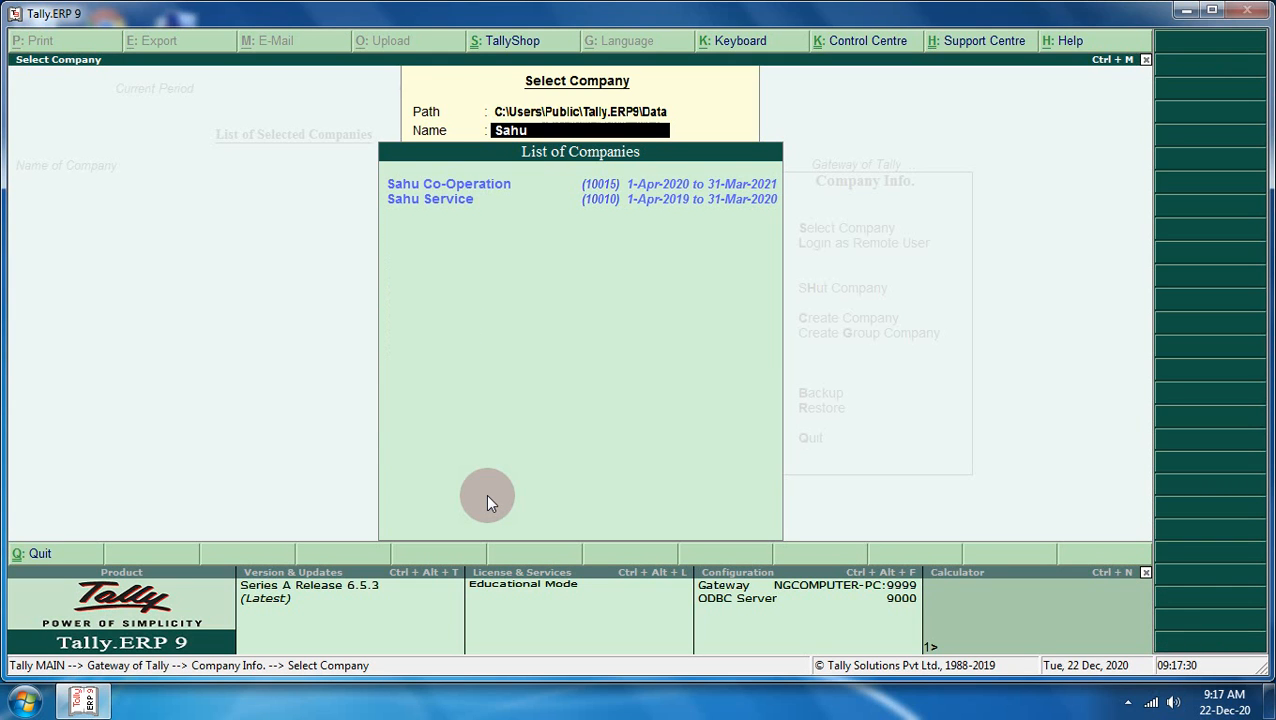
key(Return)
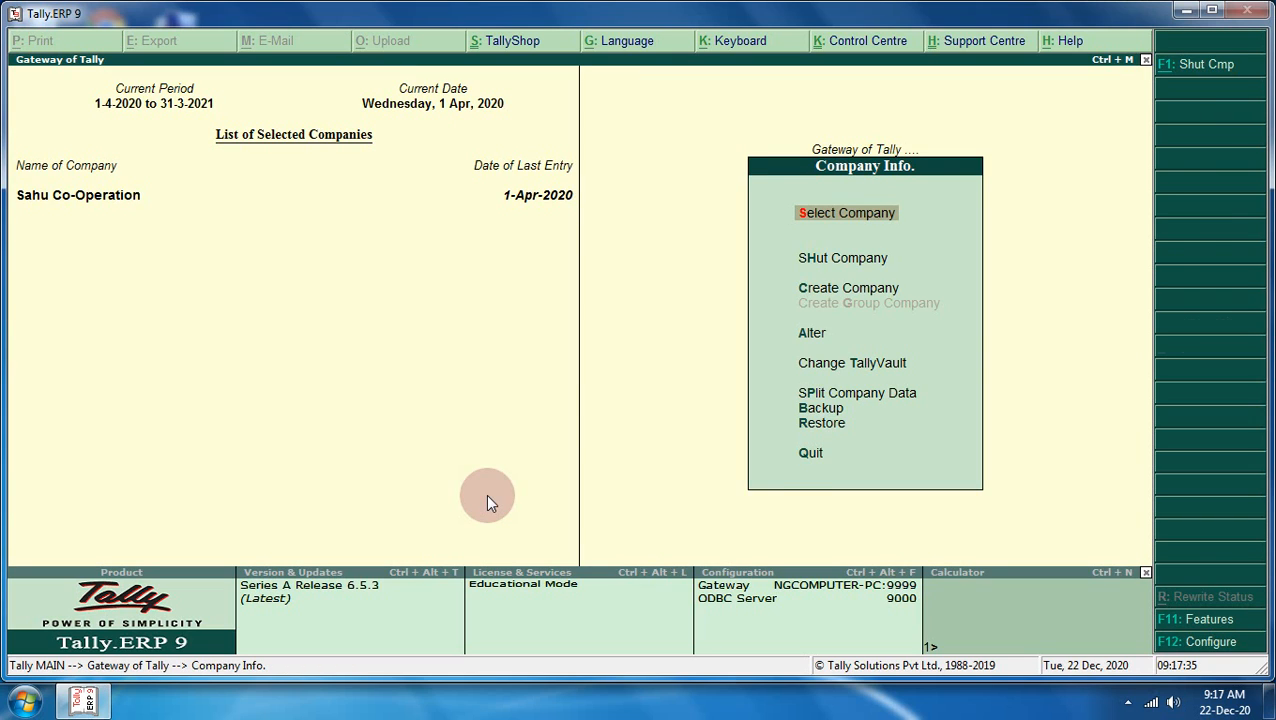
key(Escape)
key(Down)
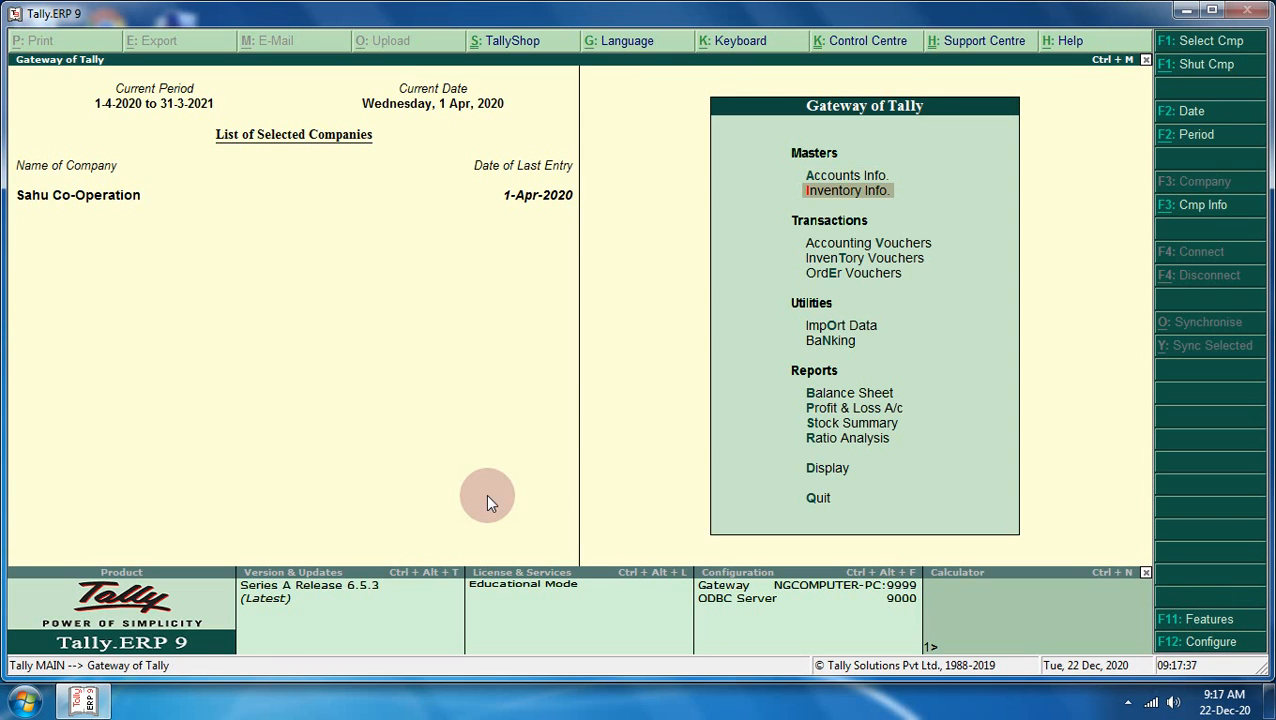
key(Return)
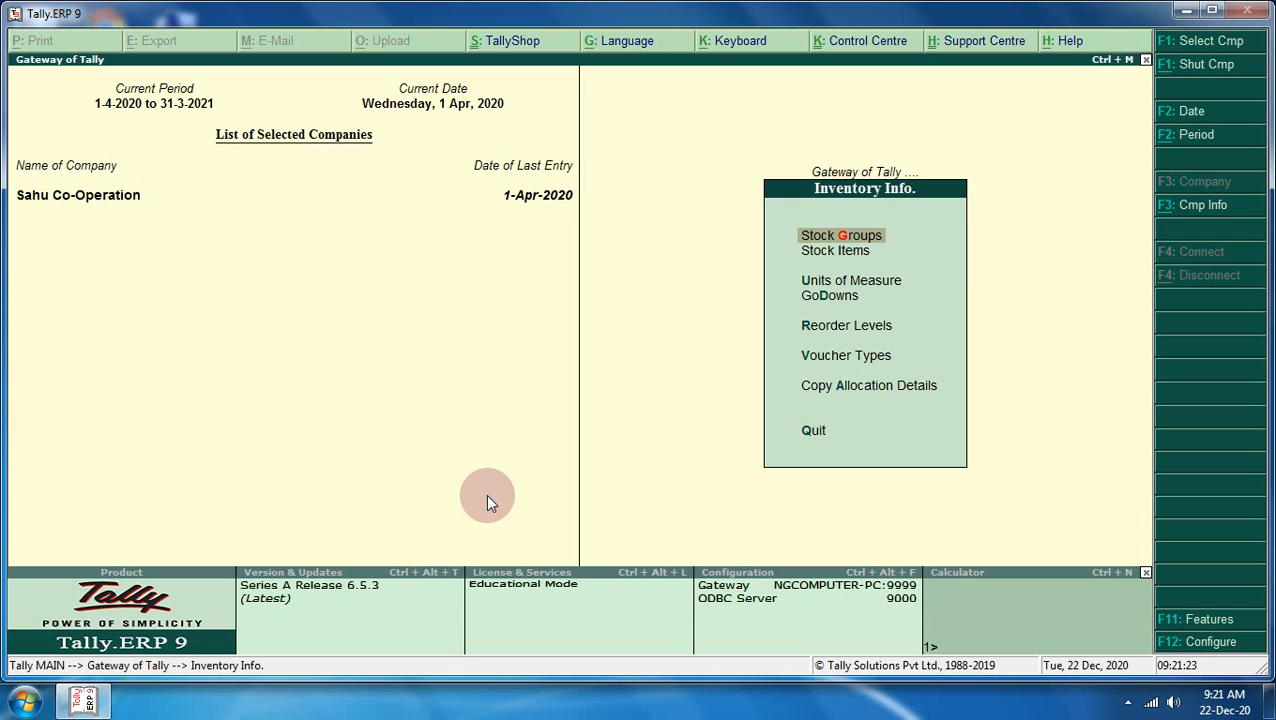
- Browse the existing stock items, then bring up Multi Stock Item creation
key(Down)
key(Return)
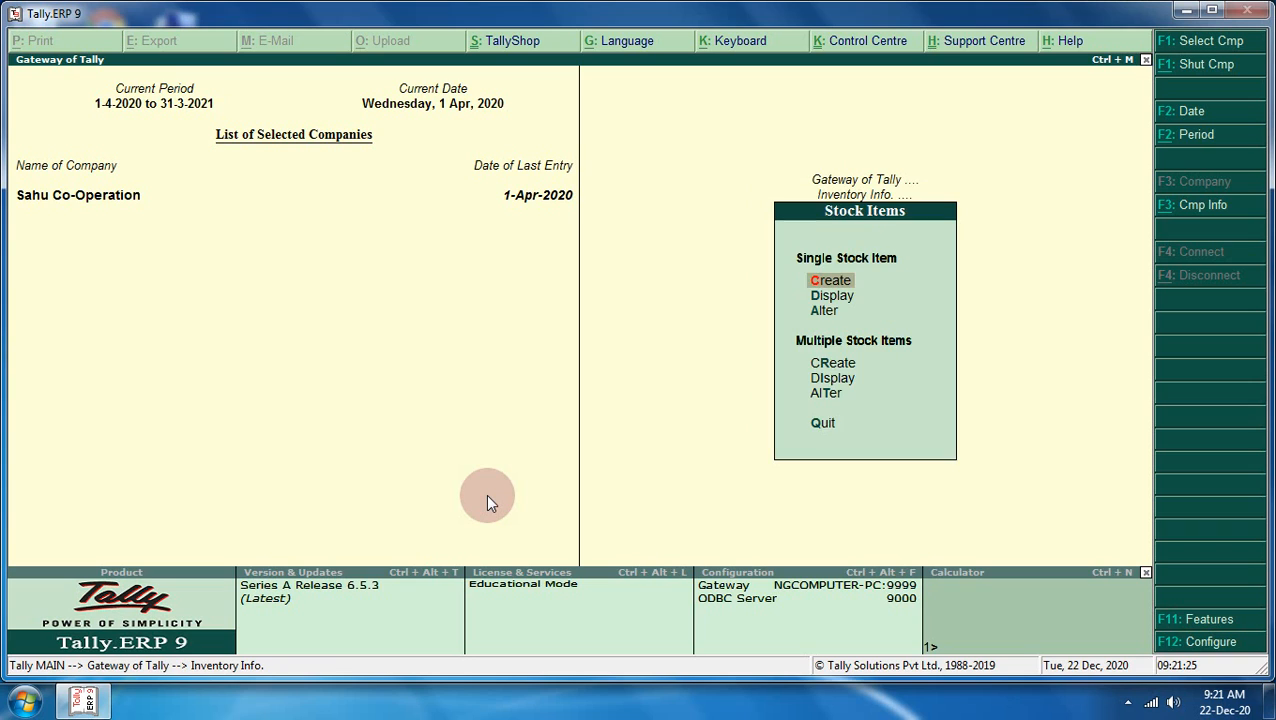
key(Return)
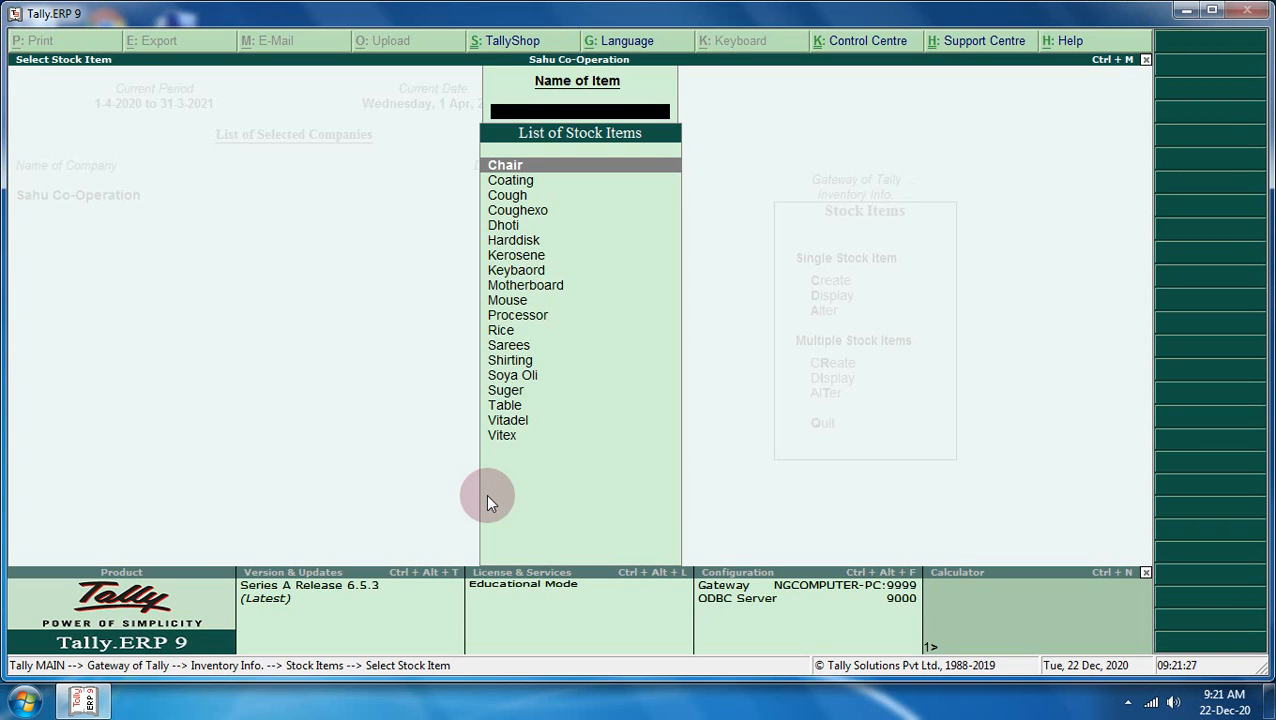
key(Down)
key(Down)
key(Down)
key(Down)
key(Down)
key(Down)
key(Down)
key(Down)
key(Down)
key(Down)
key(Down)
key(Down)
key(Down)
key(Down)
key(Down)
key(Down)
key(Down)
key(Down)
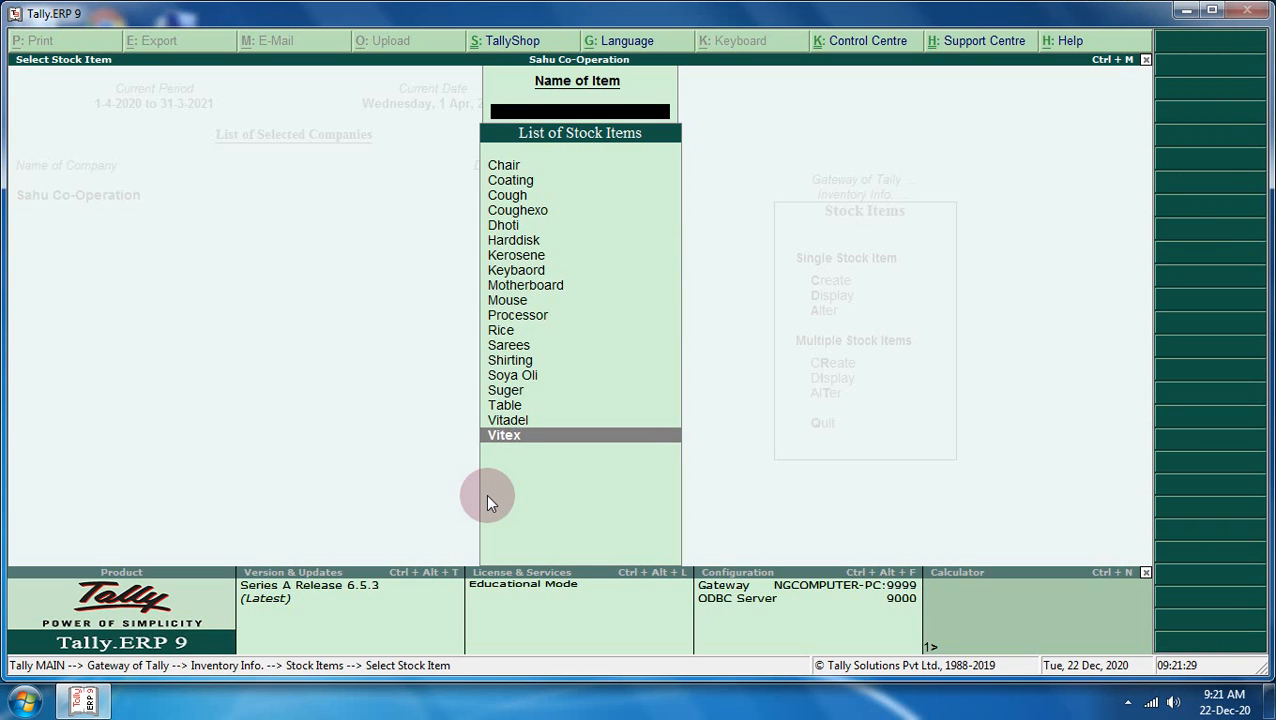
key(Escape)
key(Up)
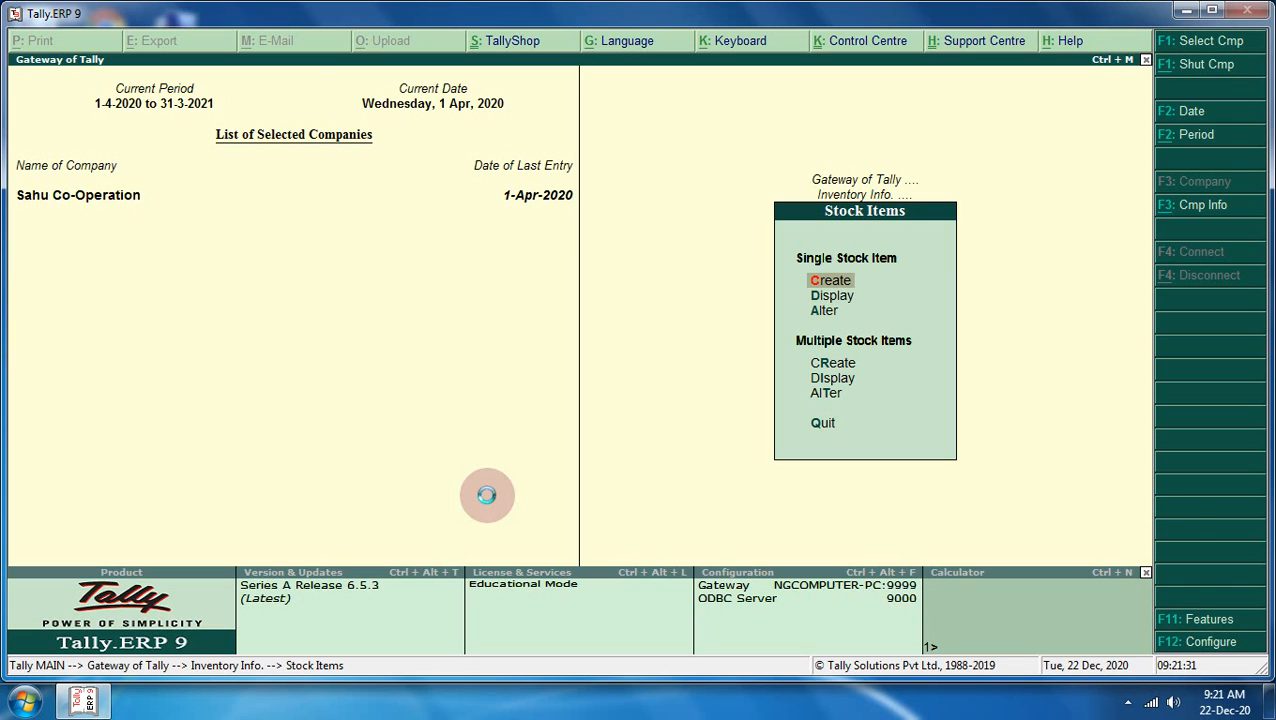
key(Return)
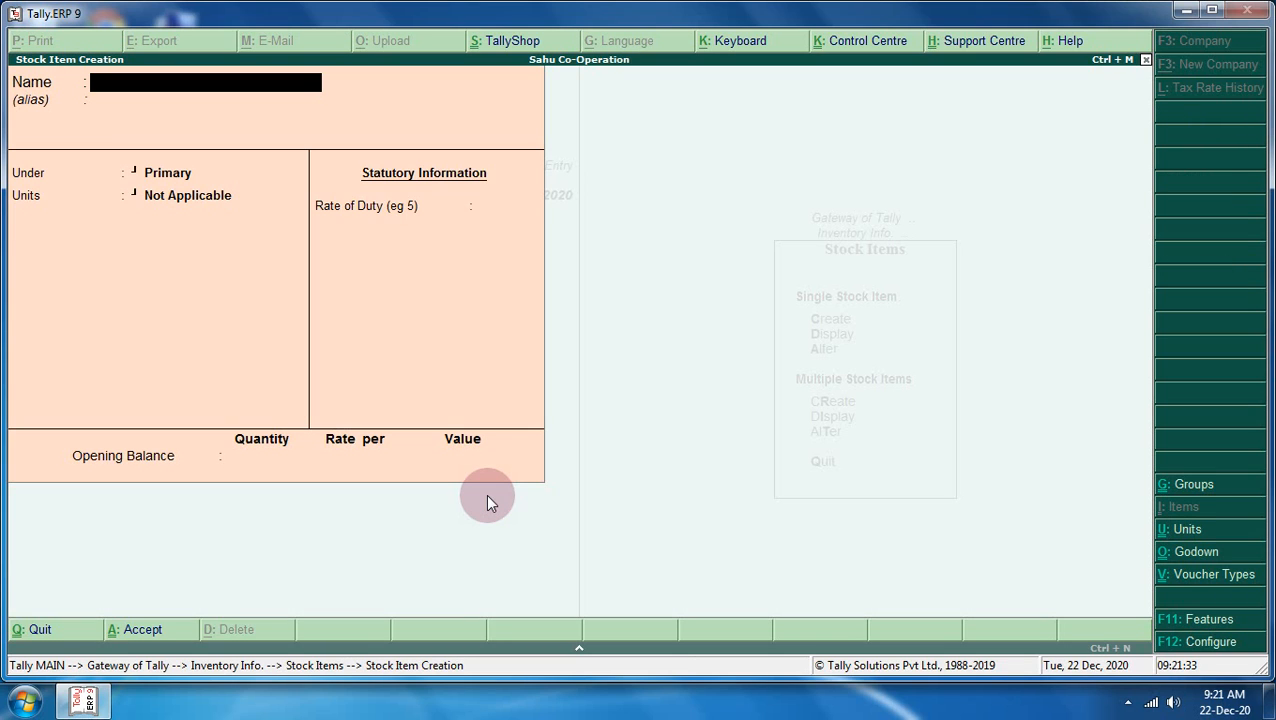
key(Escape)
key(Return)
key(Down)
key(Down)
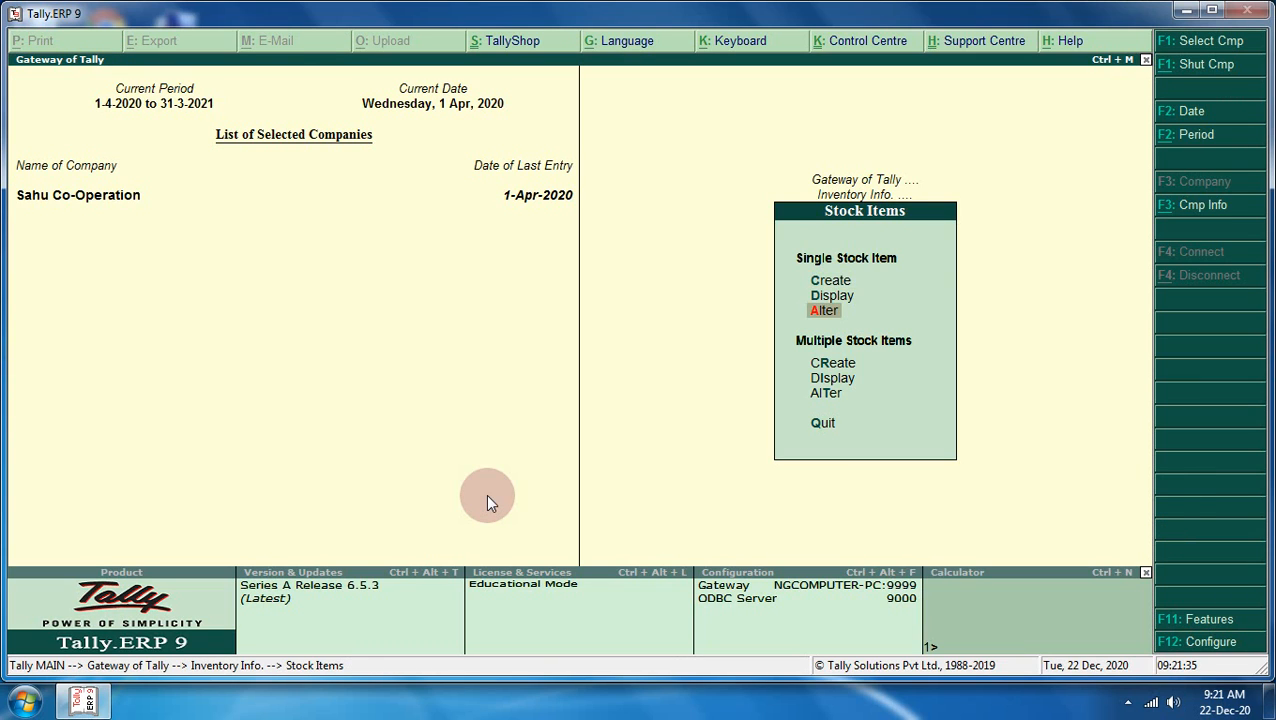
key(Down)
key(Return)
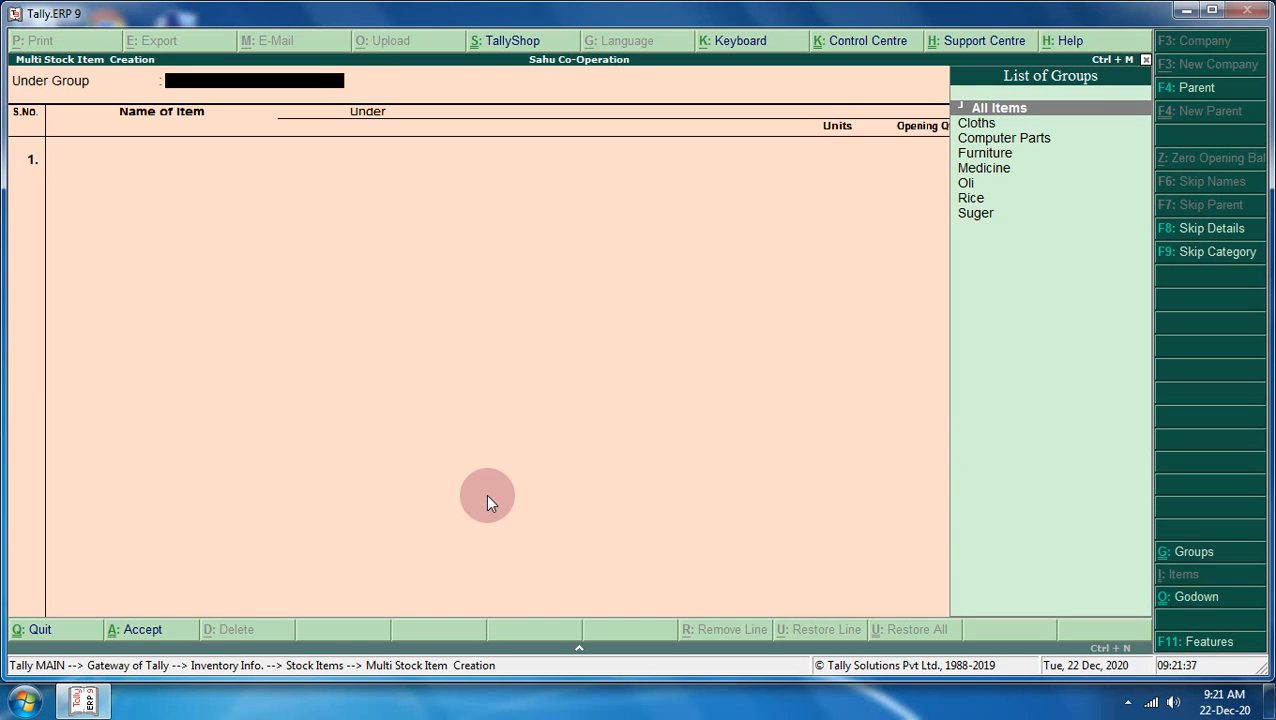
- Under the Cloths group, add the stock item Silk Cloth with unit pcs
key(Down)
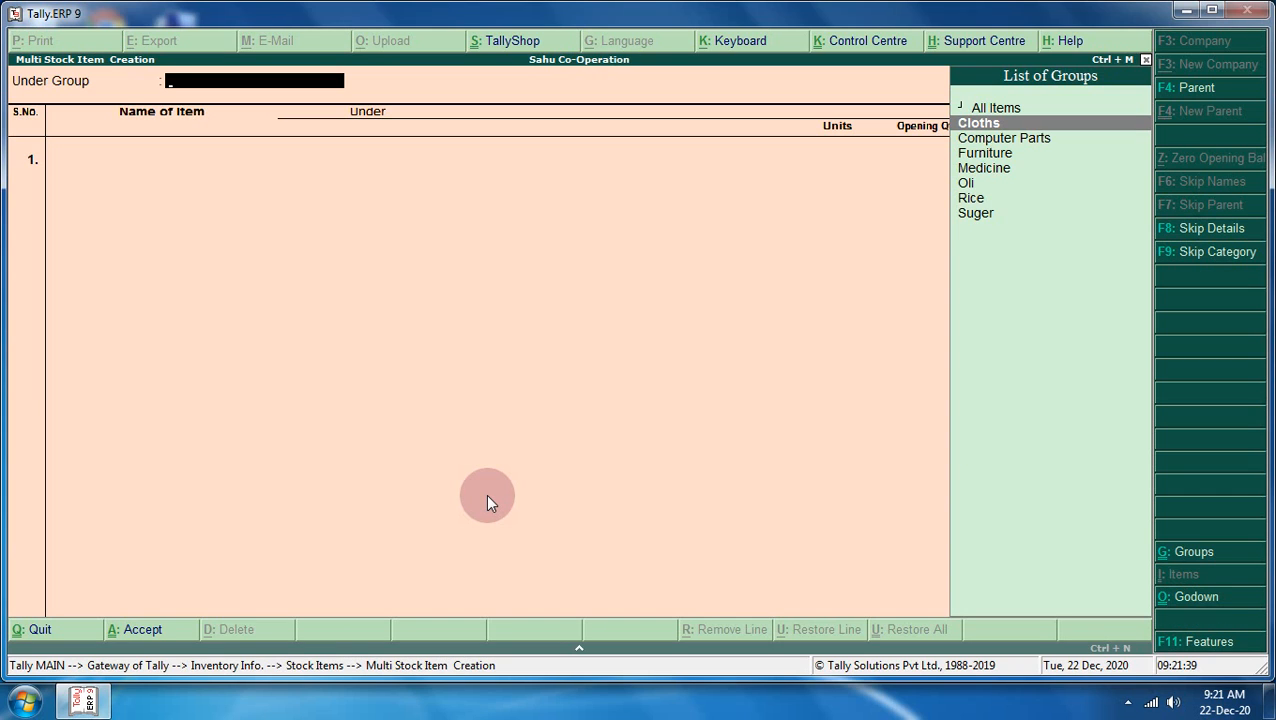
key(Return)
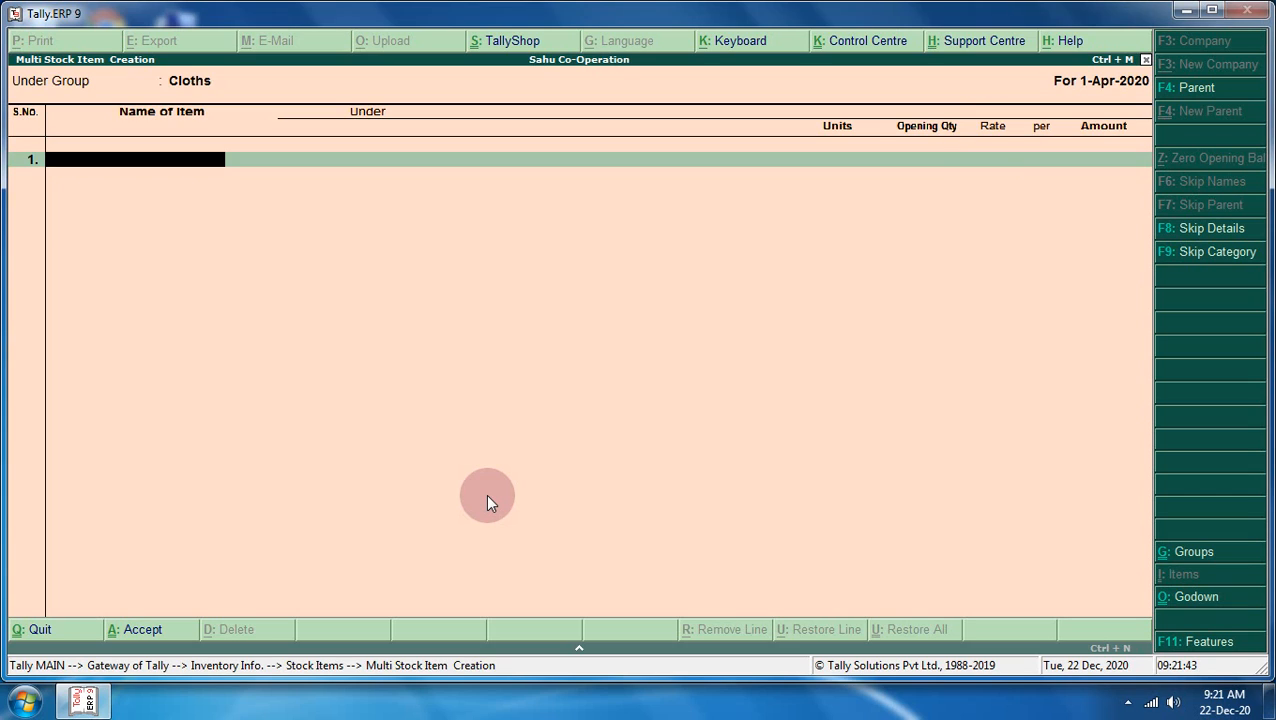
text(Silk Cloth)
key(Return)
key(Return)
key(BackSpace)
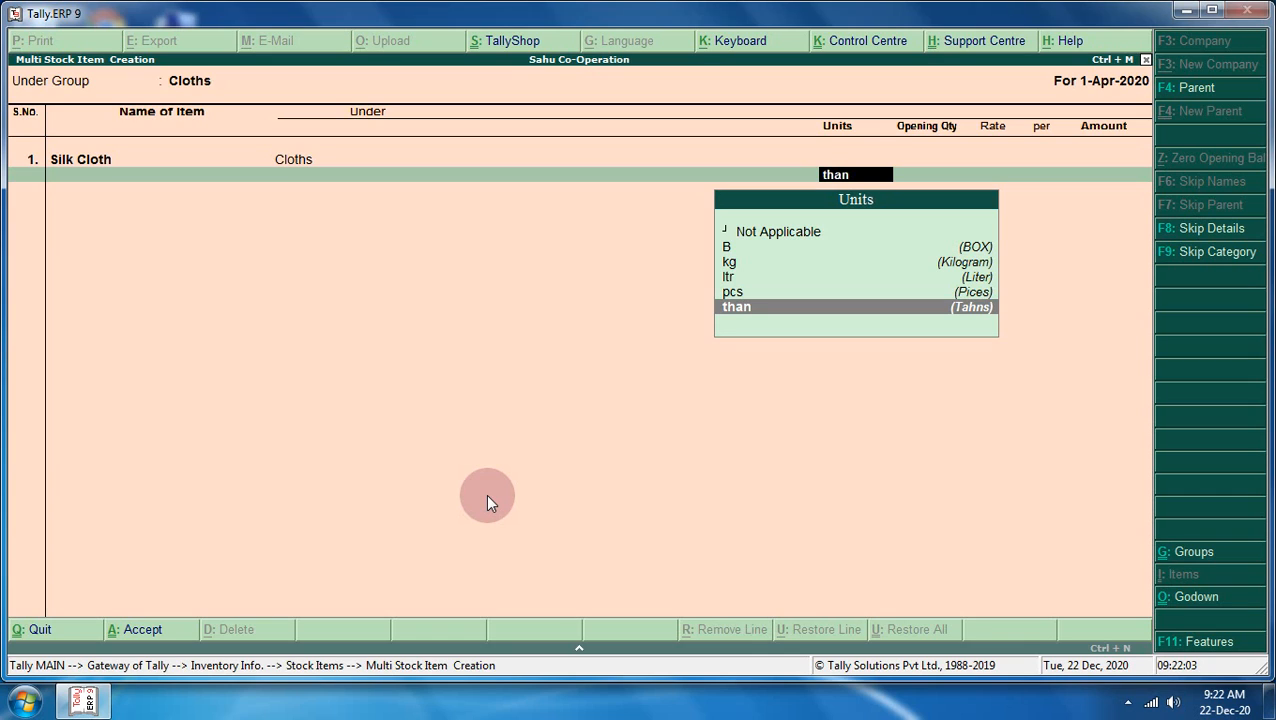
key(Up)
key(Return)
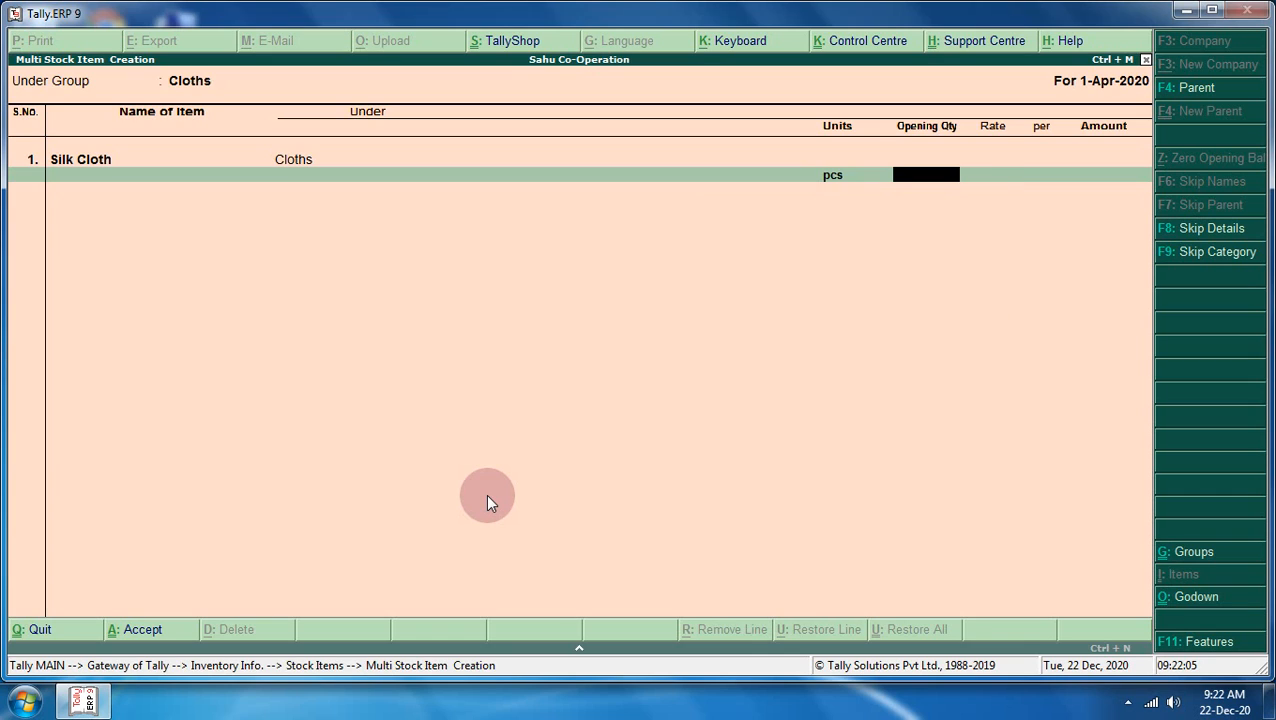
key(Return)
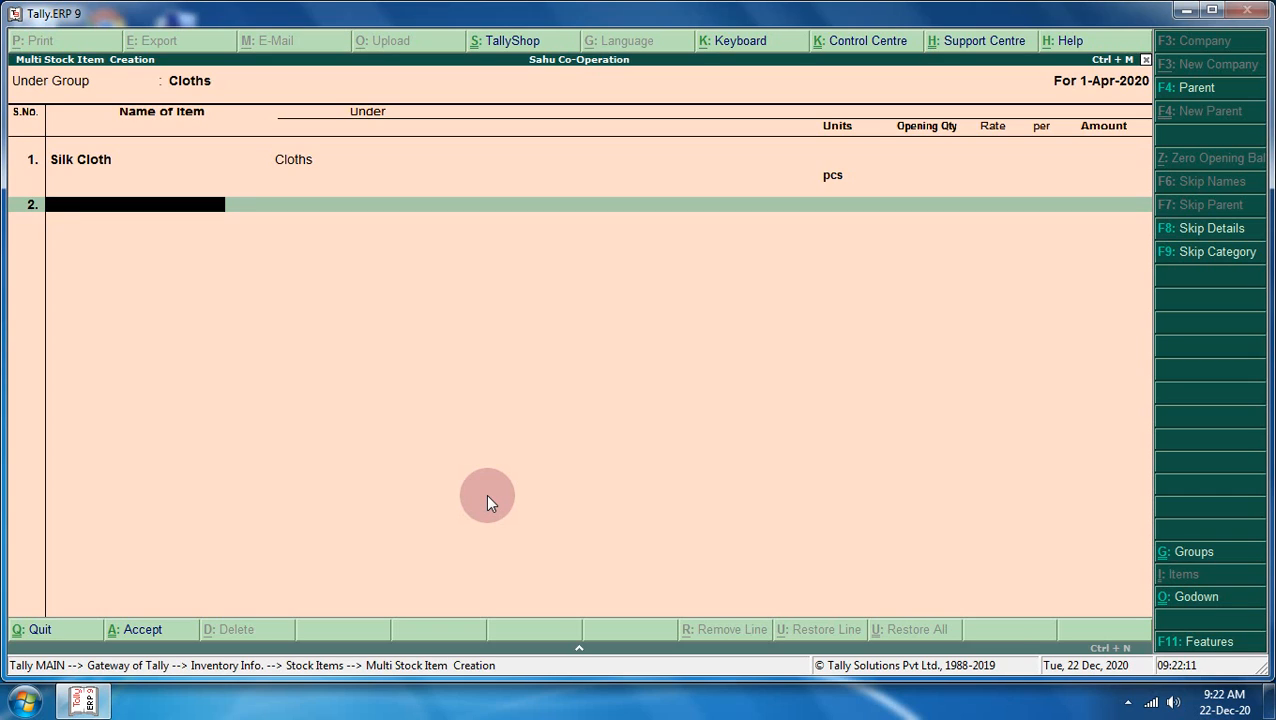
- Add Woollen Cloth and Cotton Cloth under Cloths, each with unit pcs
text(Woollen Cloth)
key(Return)
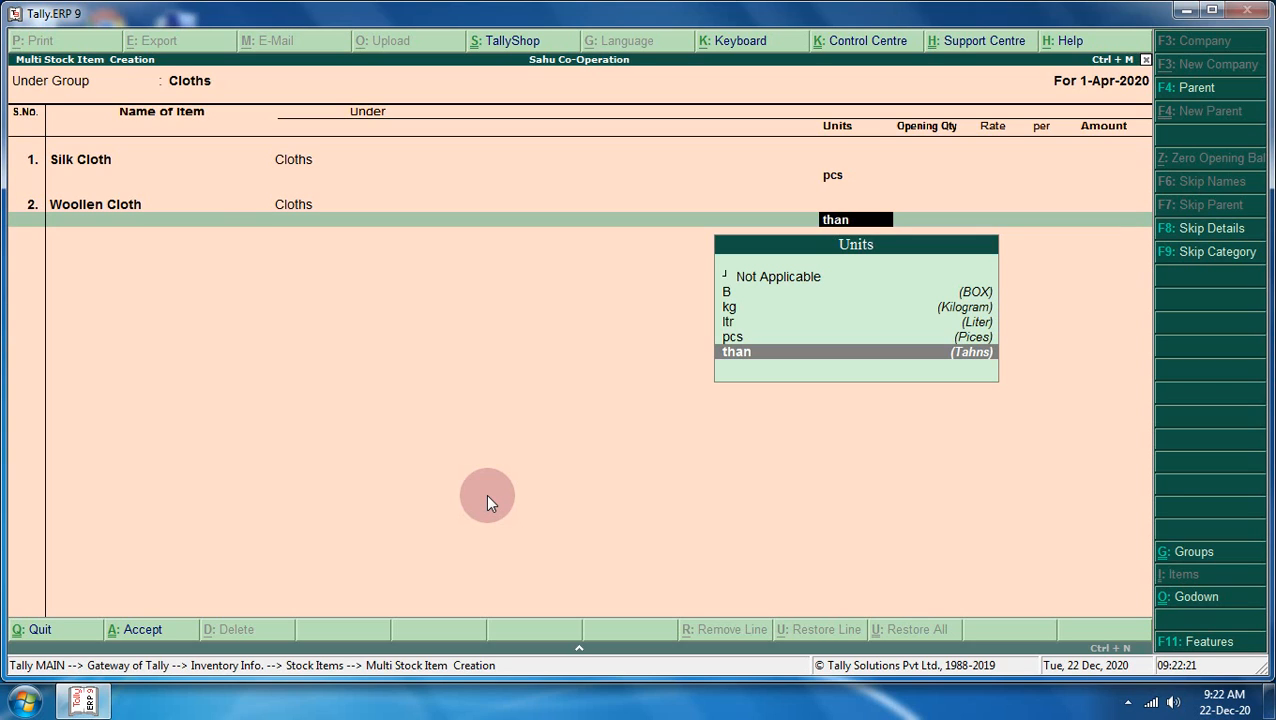
key(Up)
key(Return)
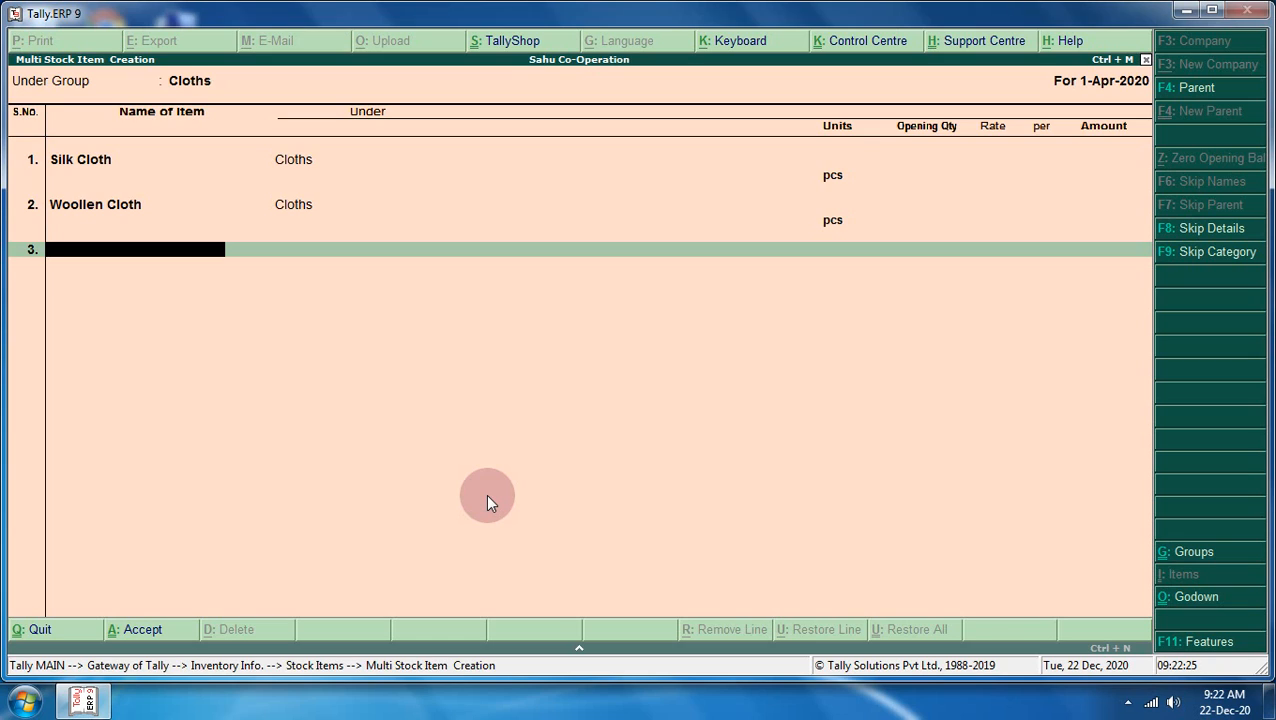
text(Cotton Cloth)
key(Return)
key(Up)
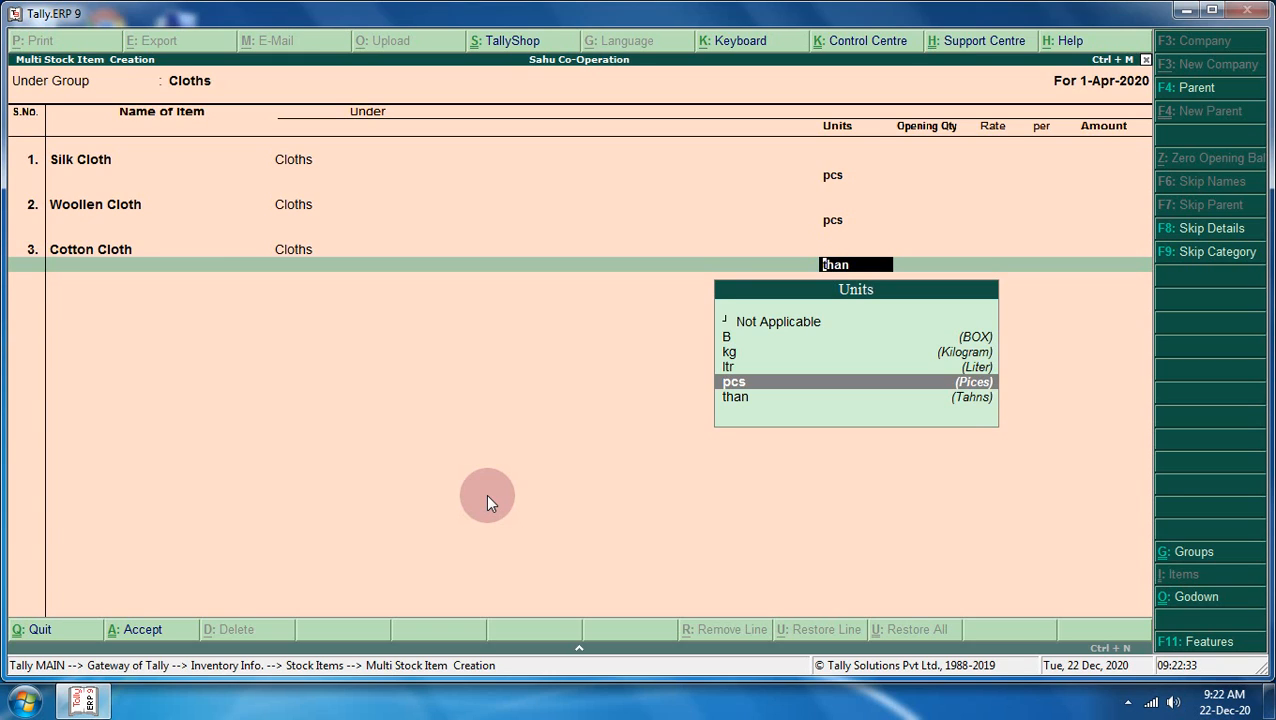
key(Return)
key(Return)
key(Return)
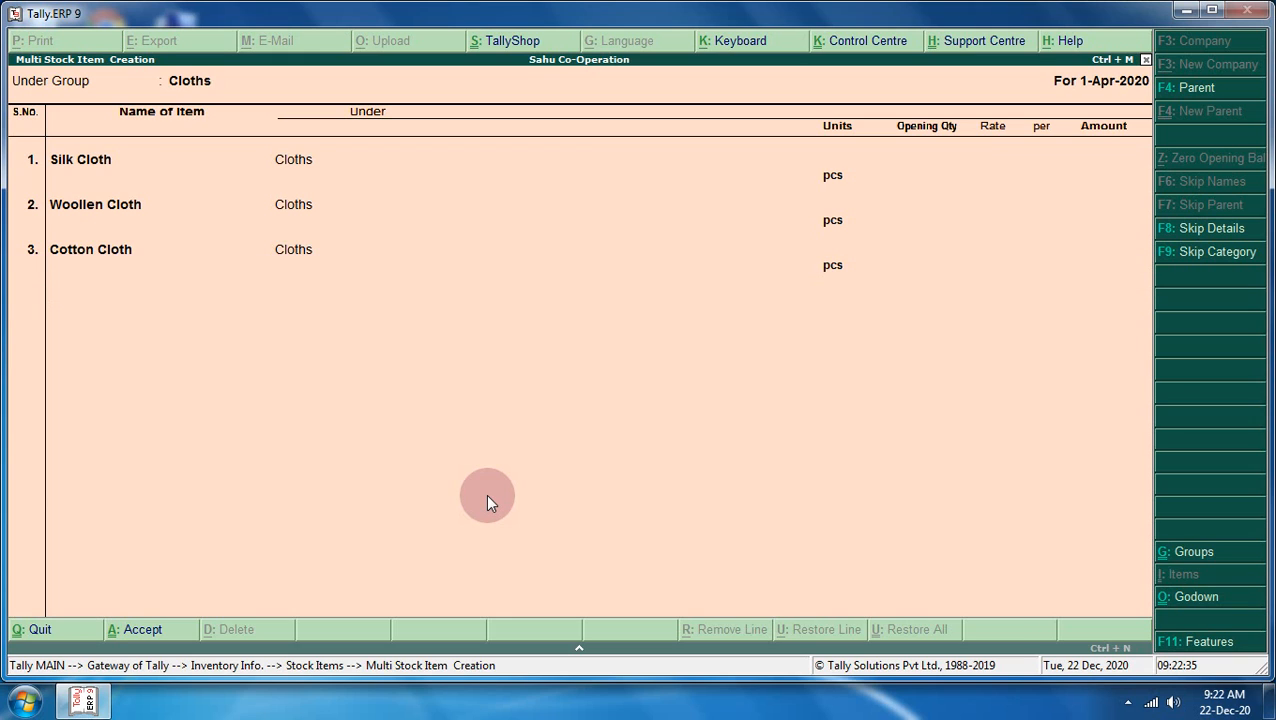
key(Return)
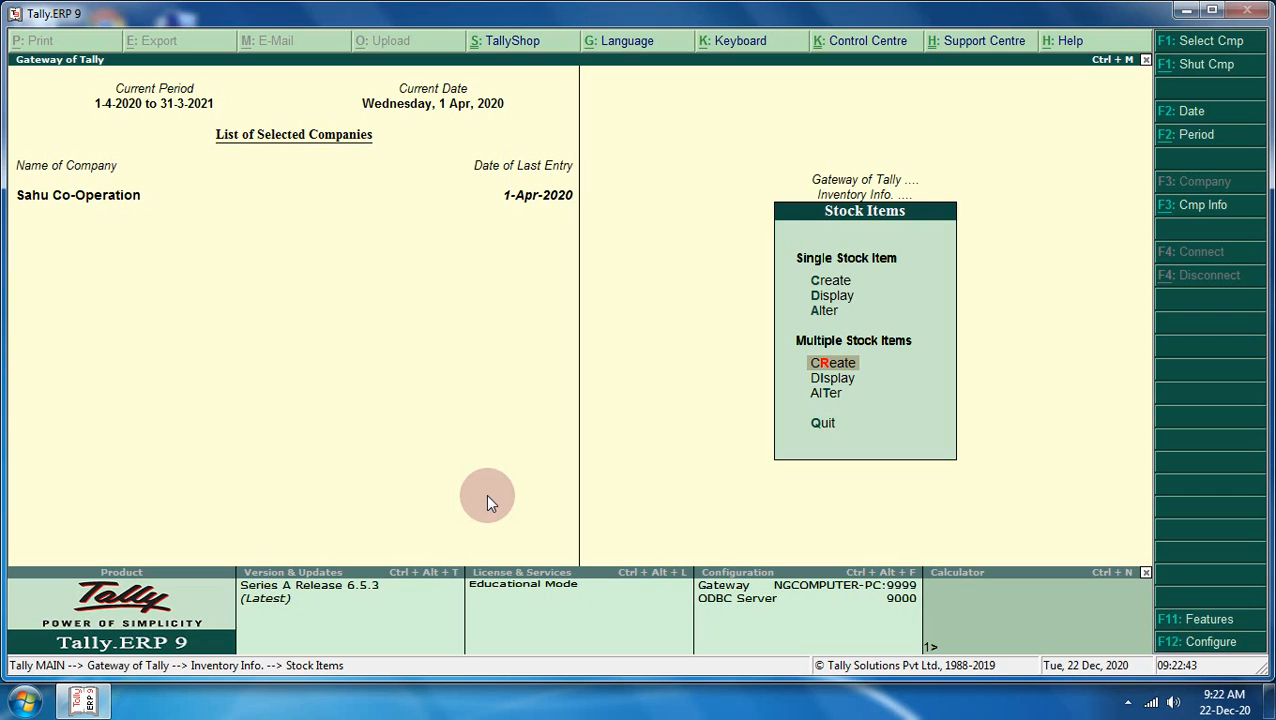
- Return to Gateway of Tally and open F11 Features > Statutory & Taxation
key(Escape)
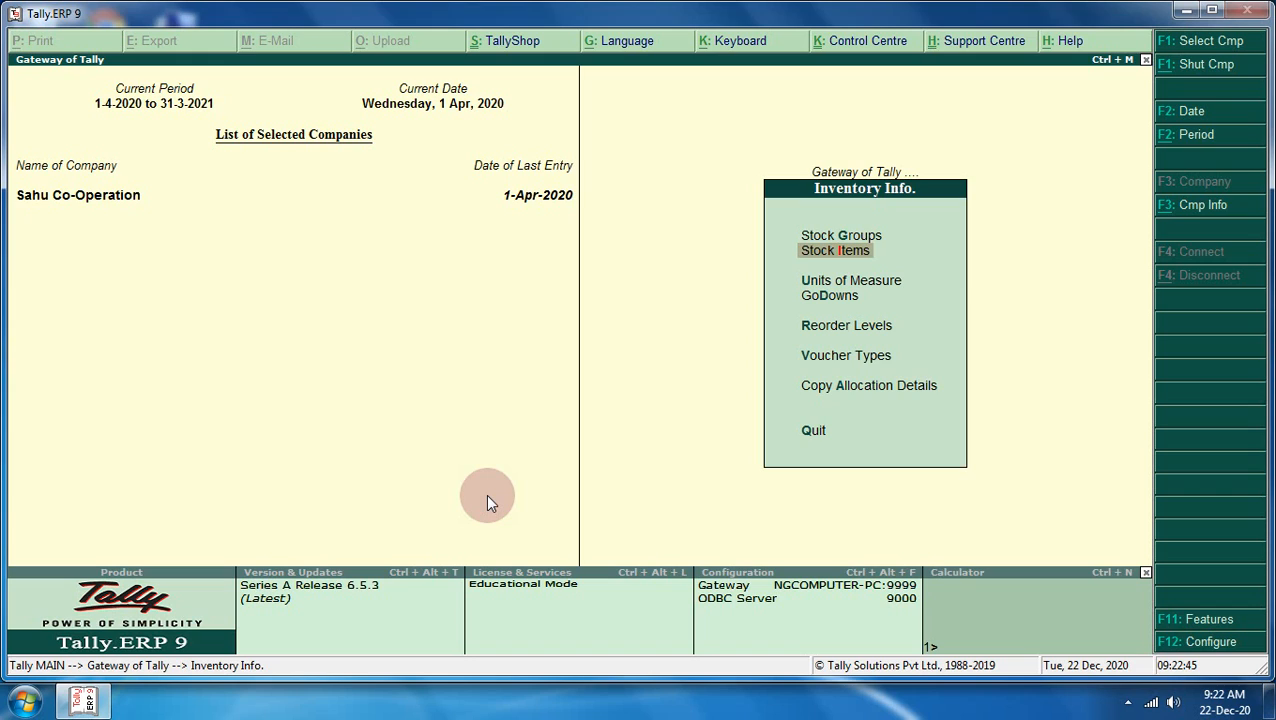
key(Escape)
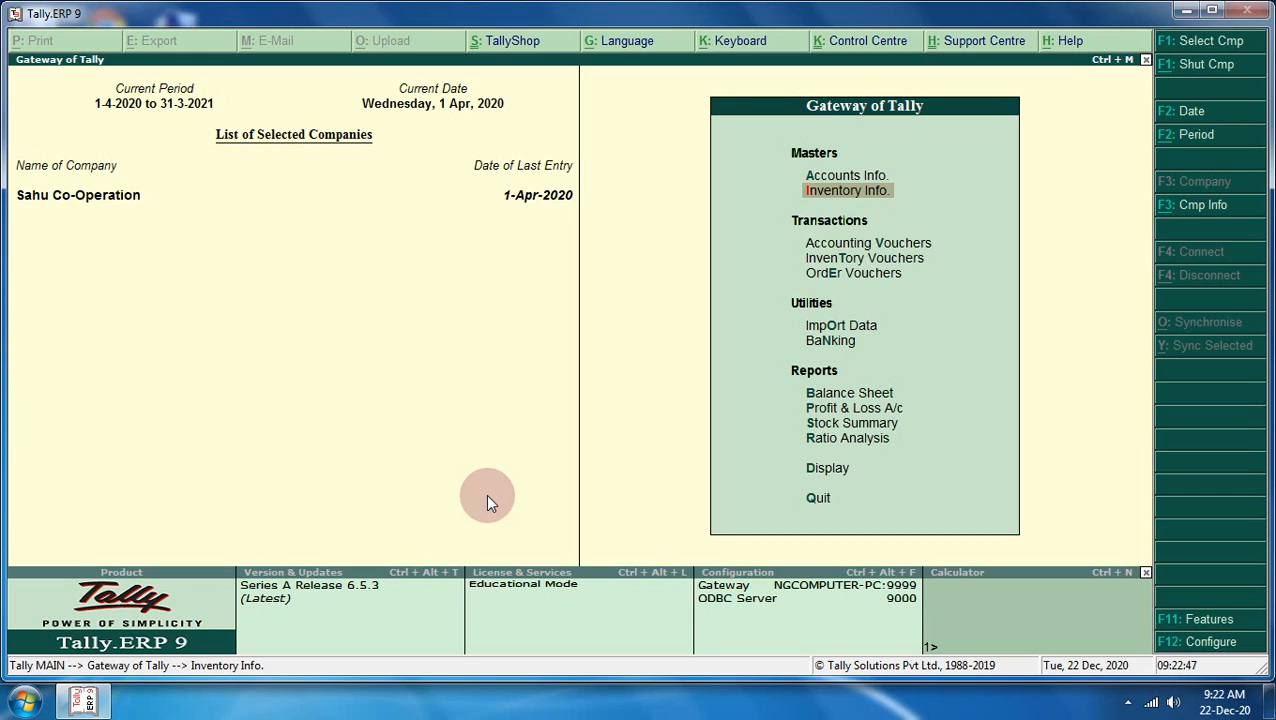
key(Down)
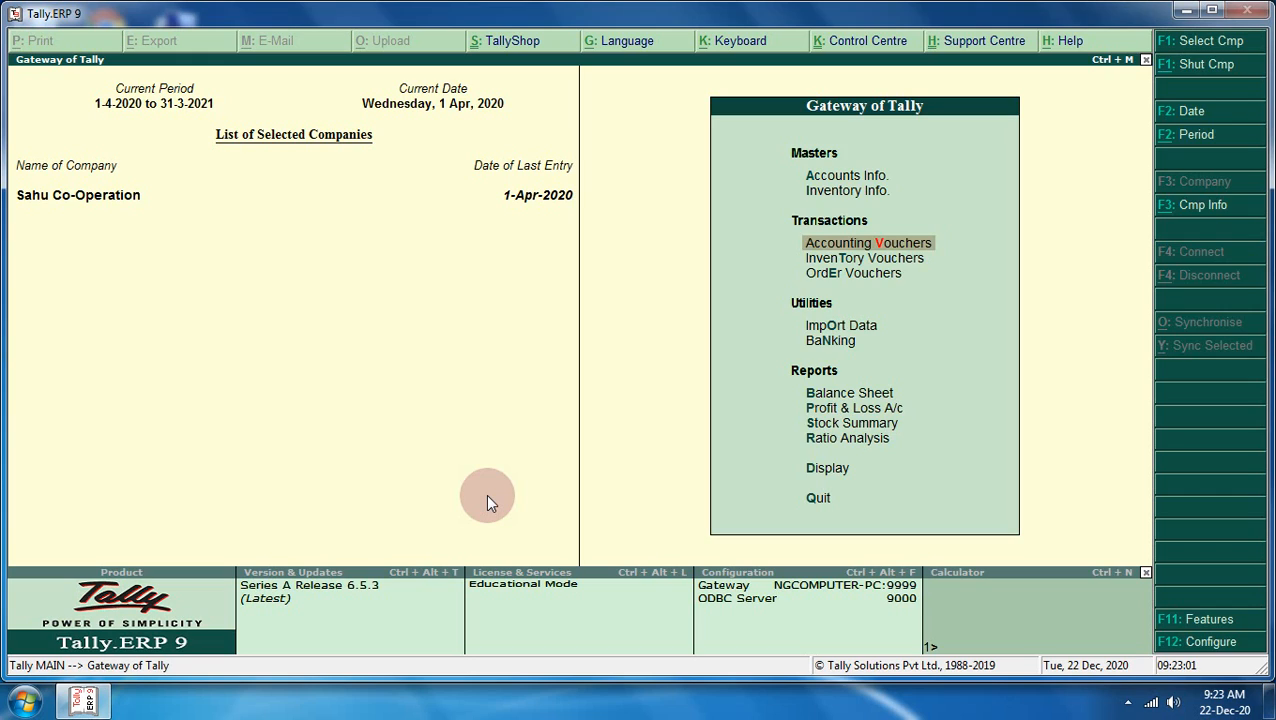
key(F11)
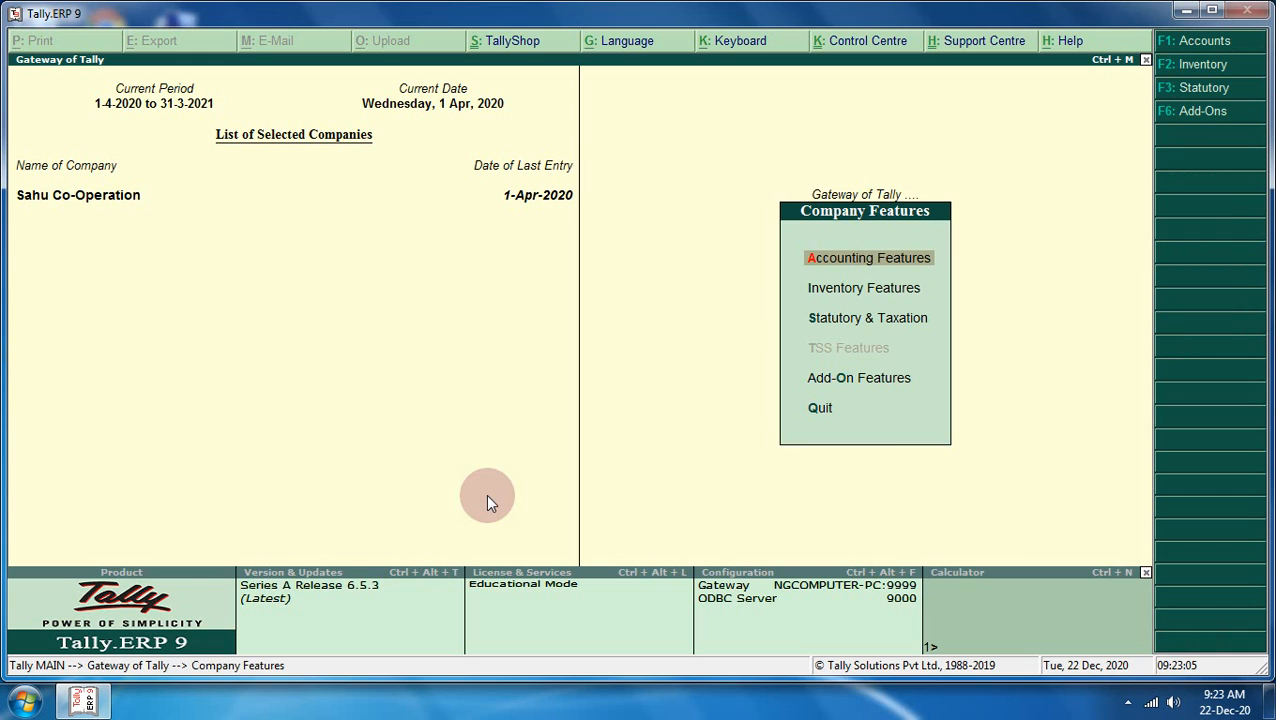
key(Down)
key(Down)
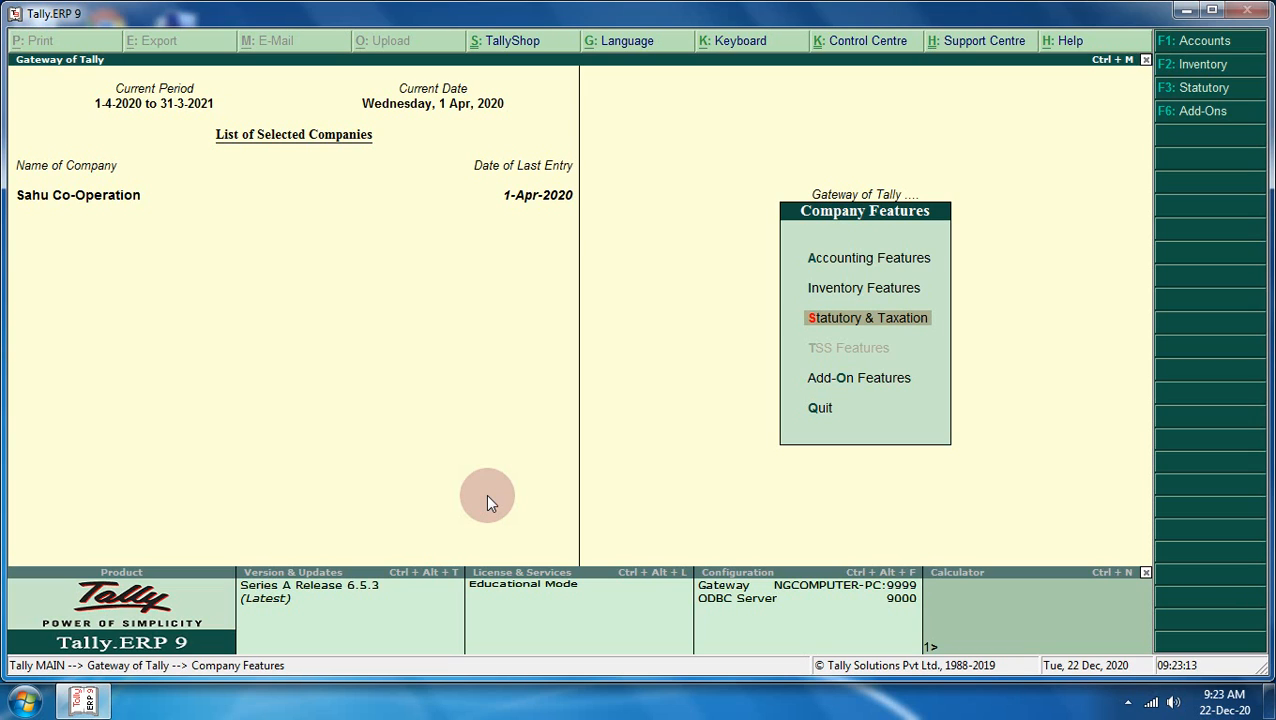
key(Return)
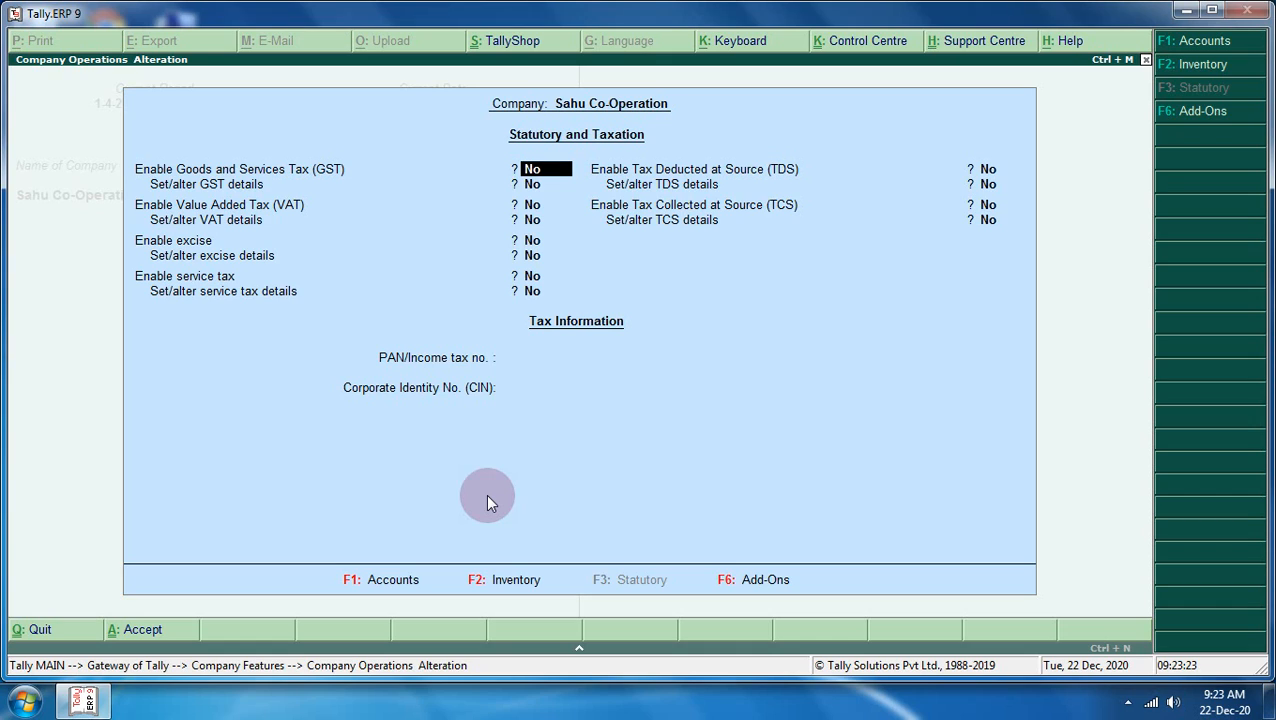
- Set Enable Goods and Services Tax to Yes and Set/alter GST details to Yes
key(t)
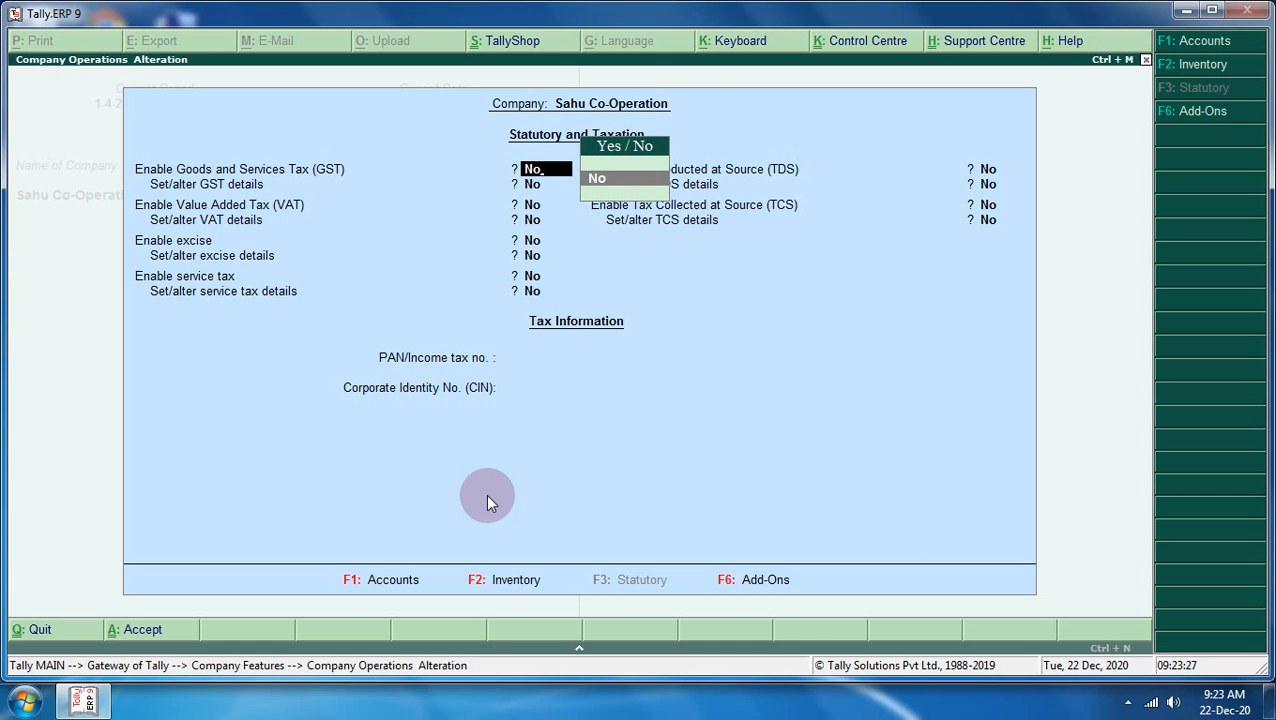
key(BackSpace)
key(Escape)
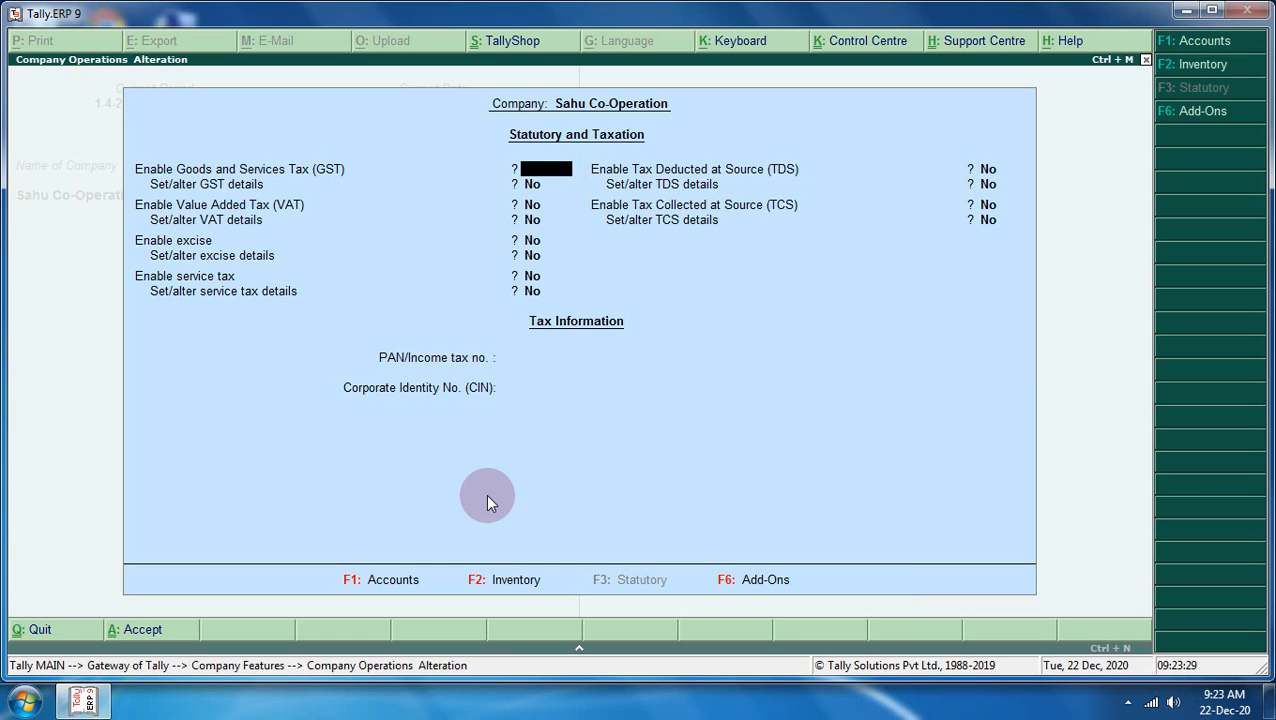
text(y)
key(Return)
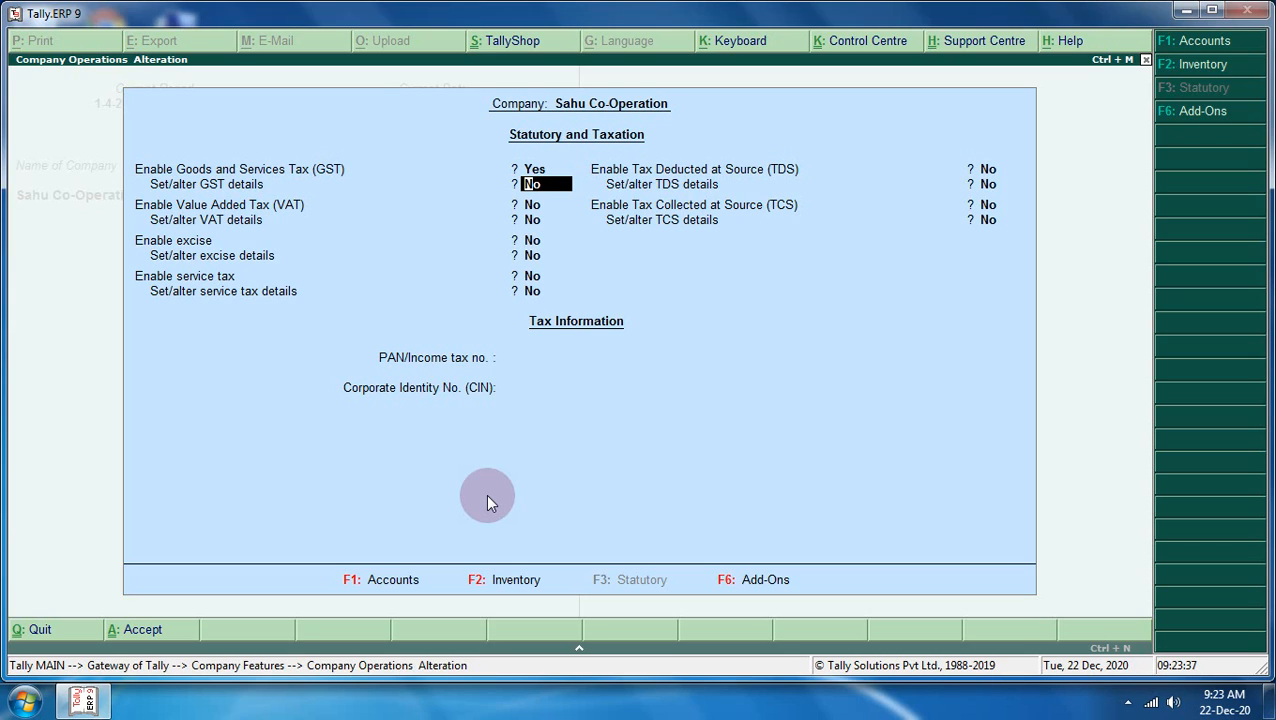
text(y)
key(Return)
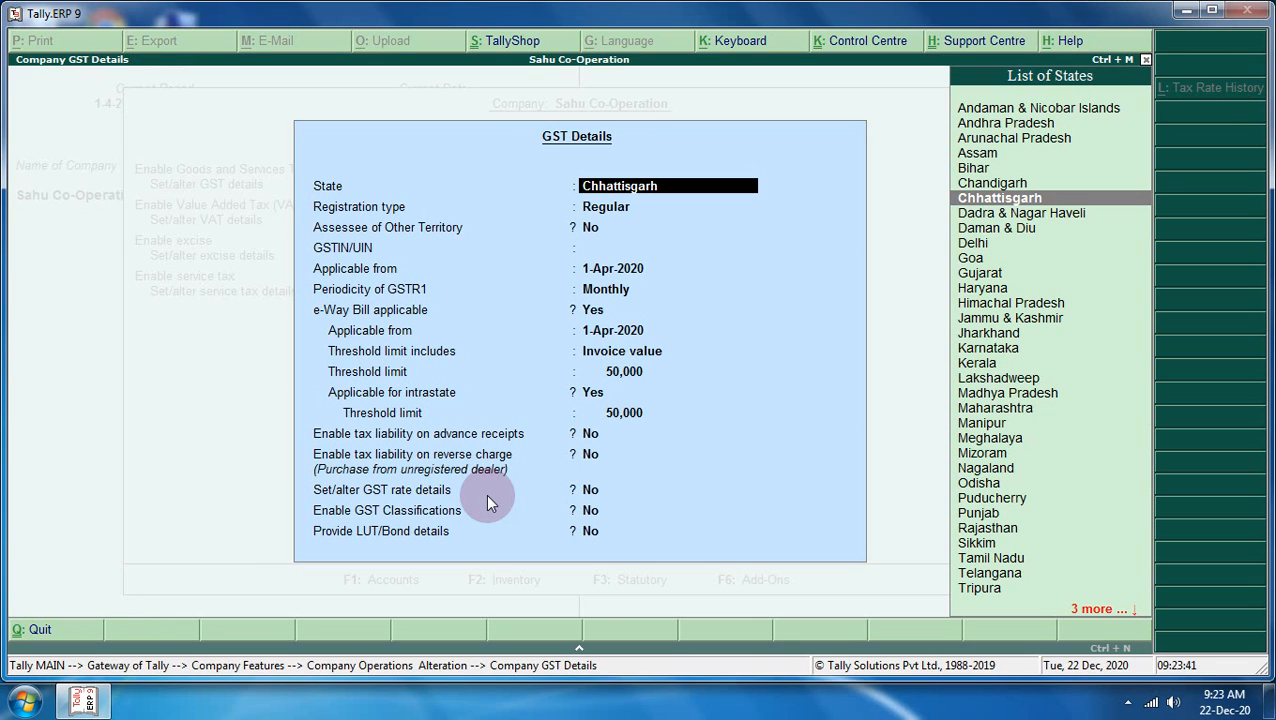
- Keep the state and Regular registration, and enter the company's GSTIN
key(Return)
key(Return)
key(Return)
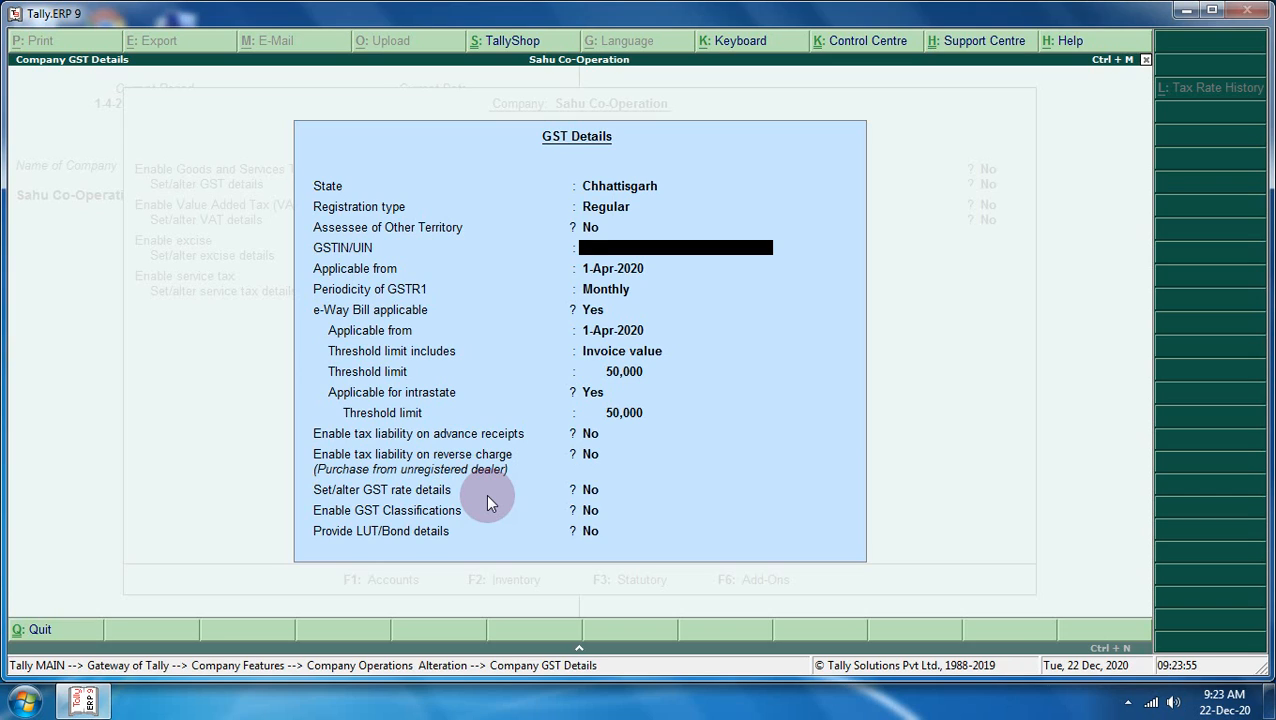
text(776GGTFFRRRR)
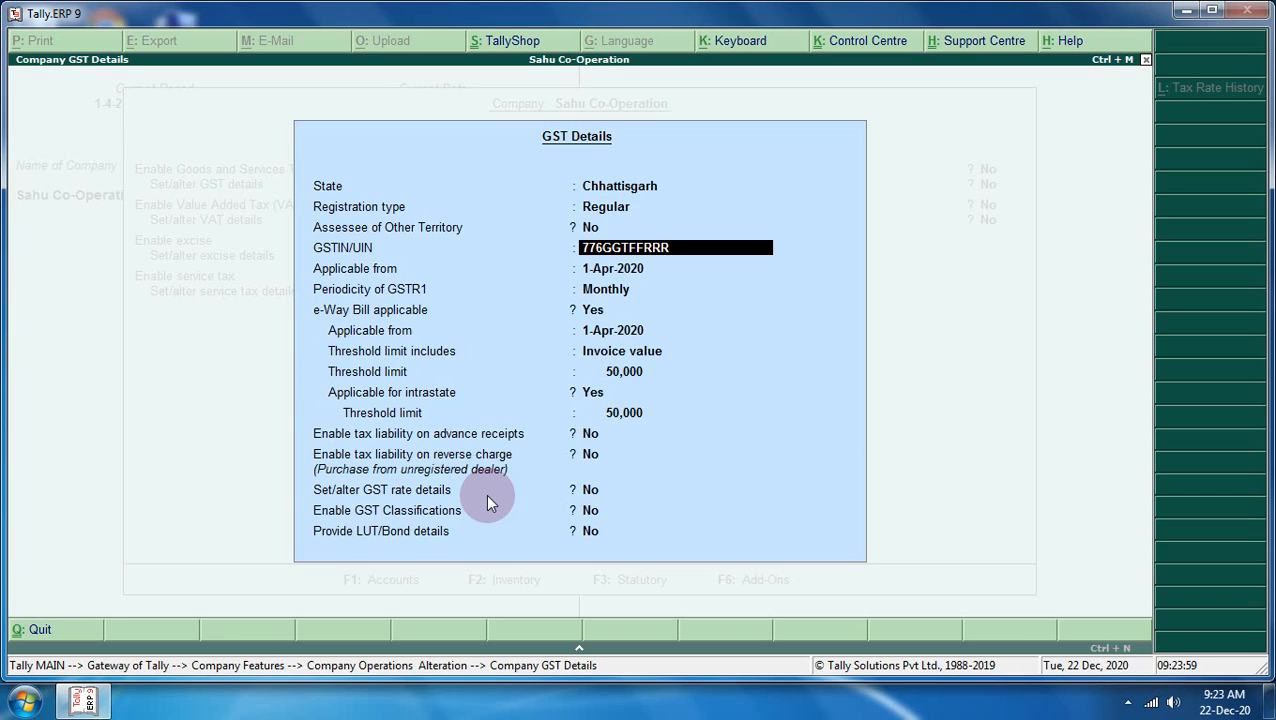
key(Return)
key(Return)
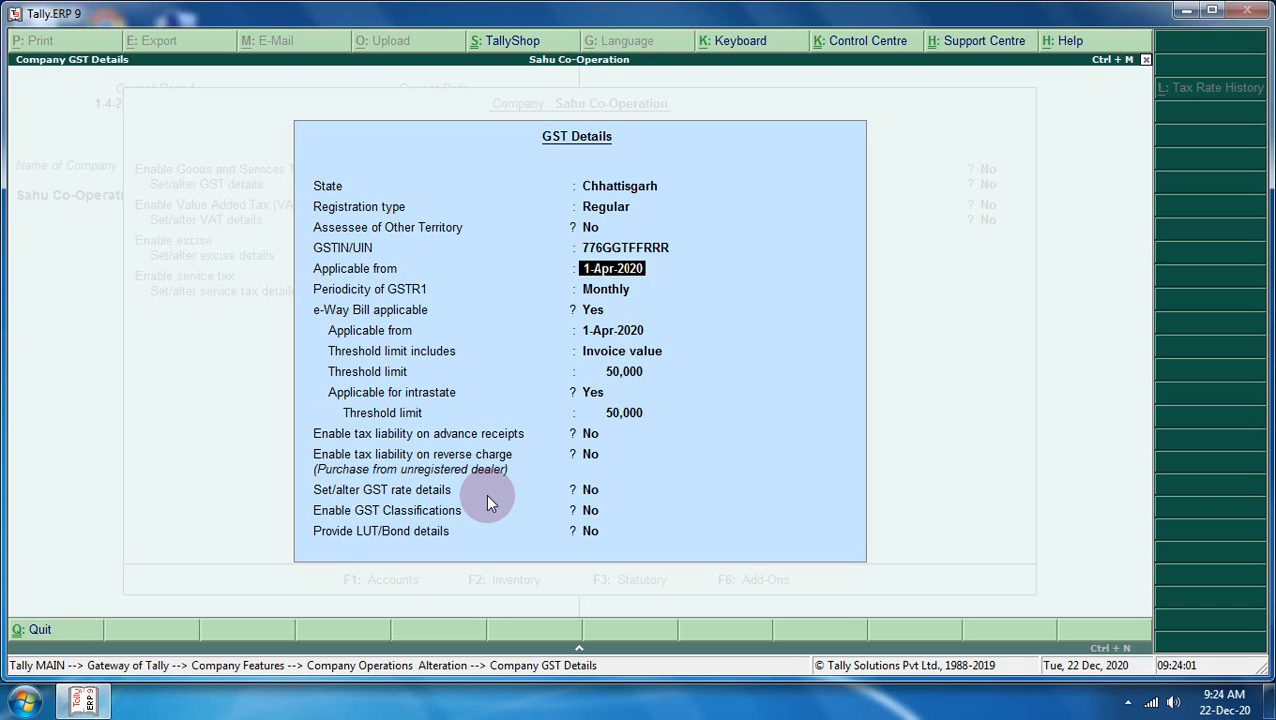
key(Return)
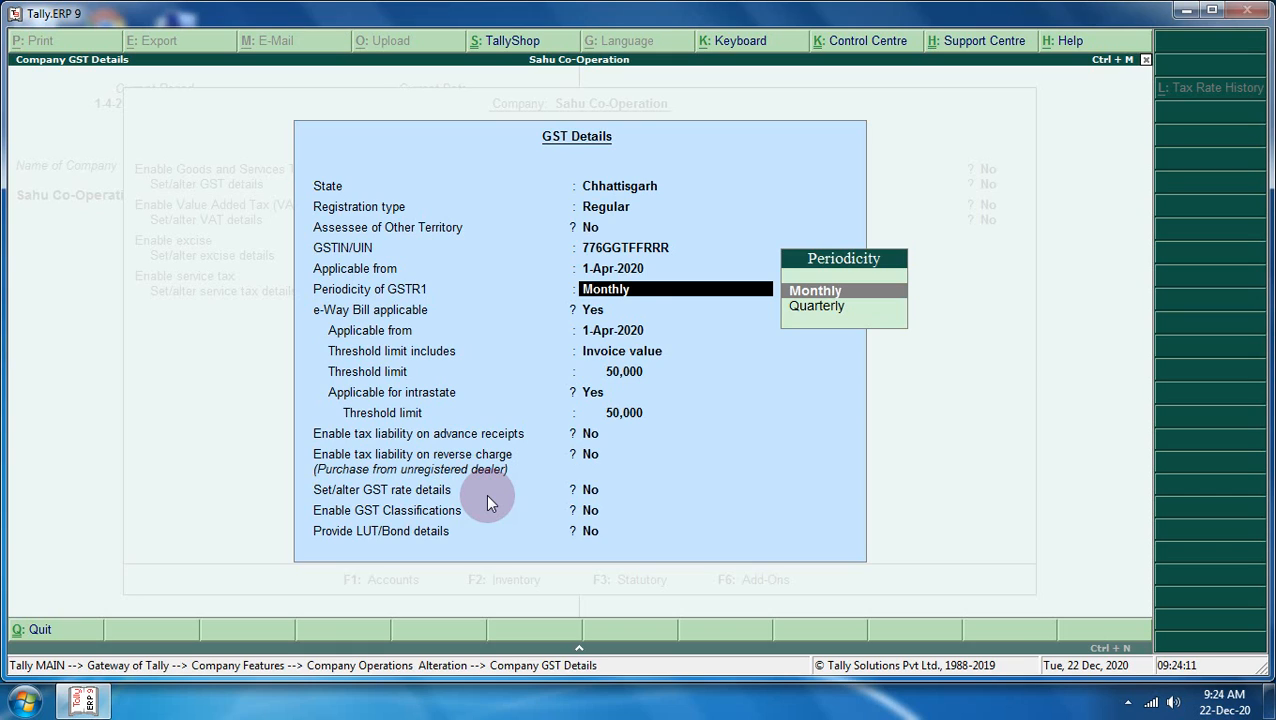
- Keep Monthly GSTR1 and the e-Way Bill settings, and set Set/alter GST rate details to Yes
key(Return)
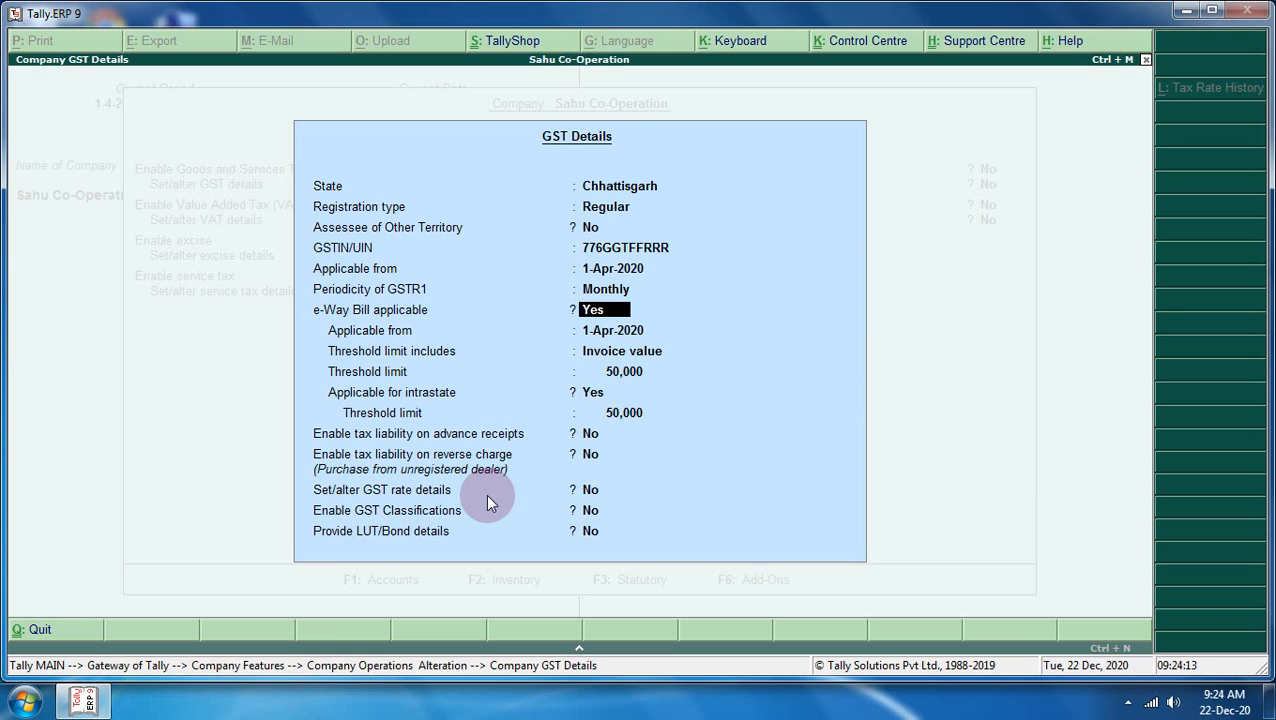
key(Return)
key(Return)
key(Return)
key(Return)
key(Return)
key(Return)
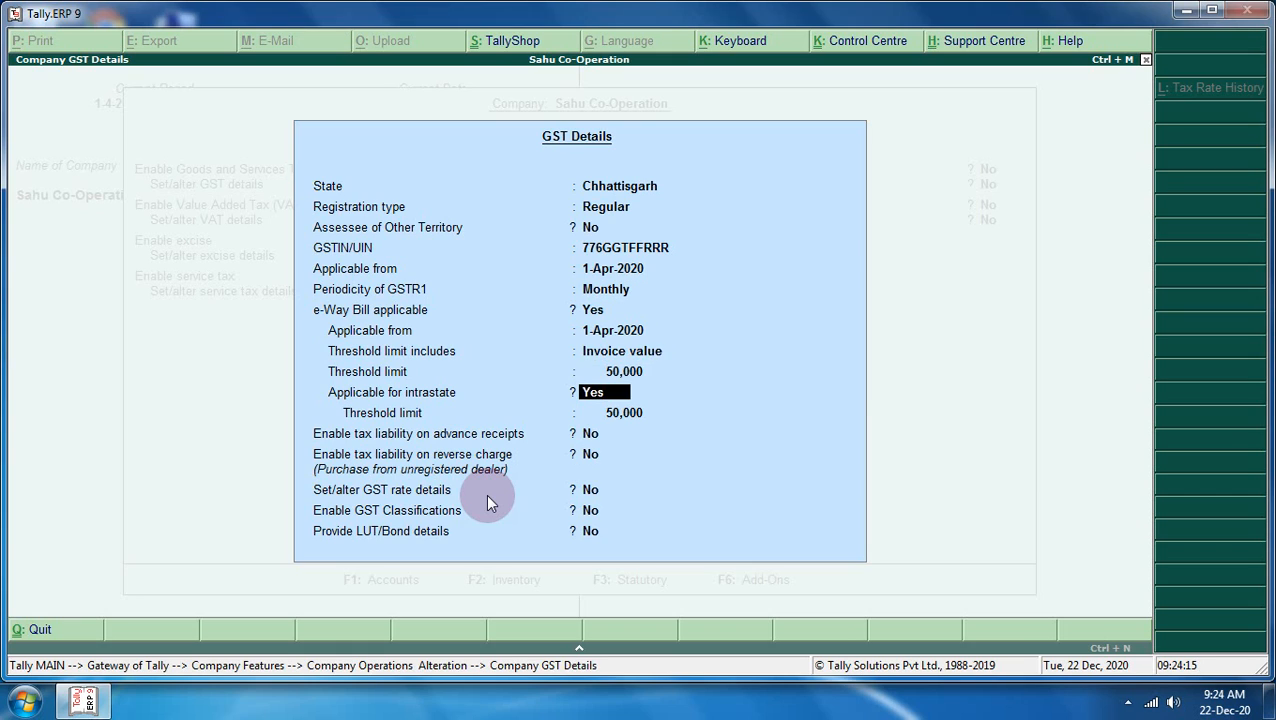
key(Return)
key(Return)
key(Return)
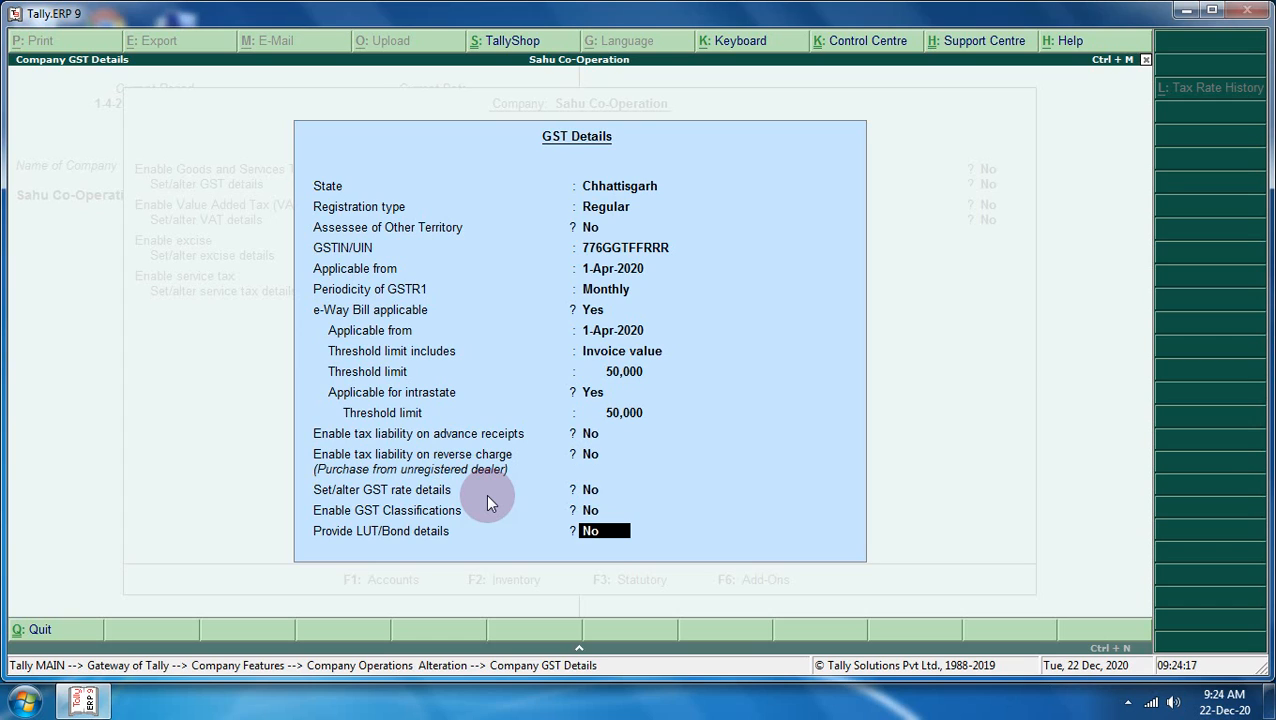
key(Up)
key(Up)
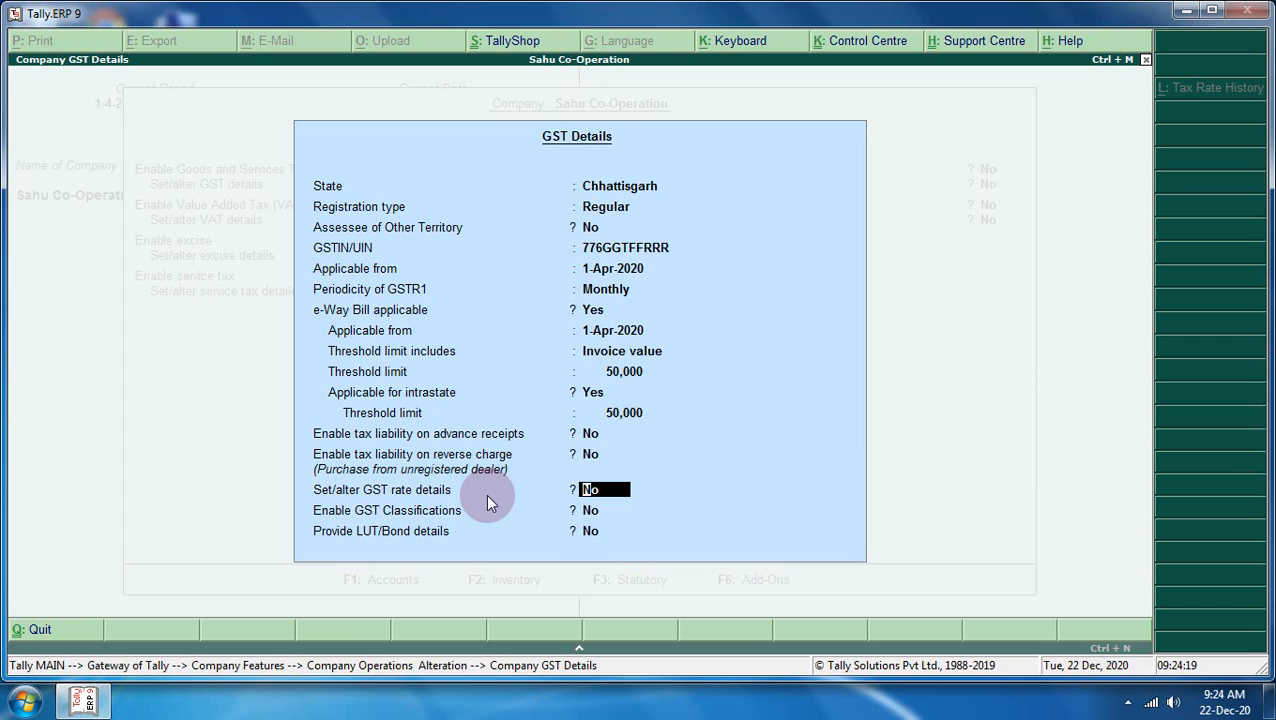
text(y)
key(Return)
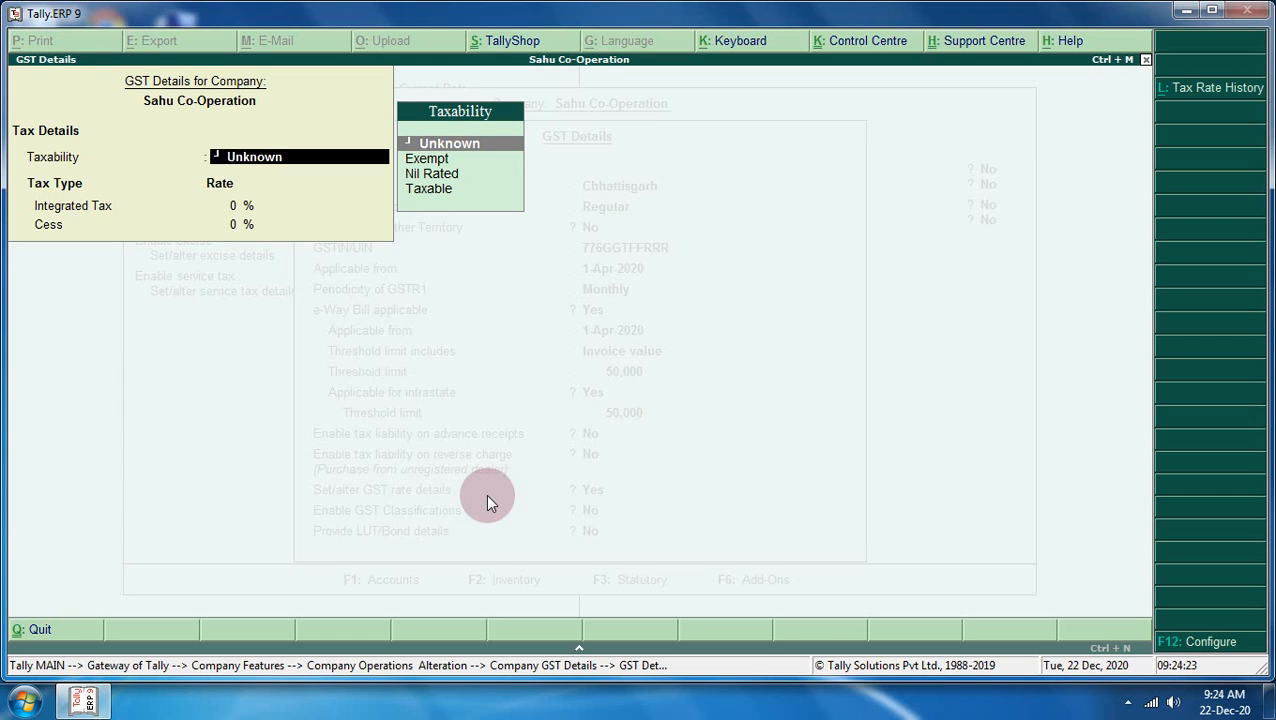
- Choose Taxable as the company's GST taxability and save the GST details
key(Down)
key(Down)
key(Down)
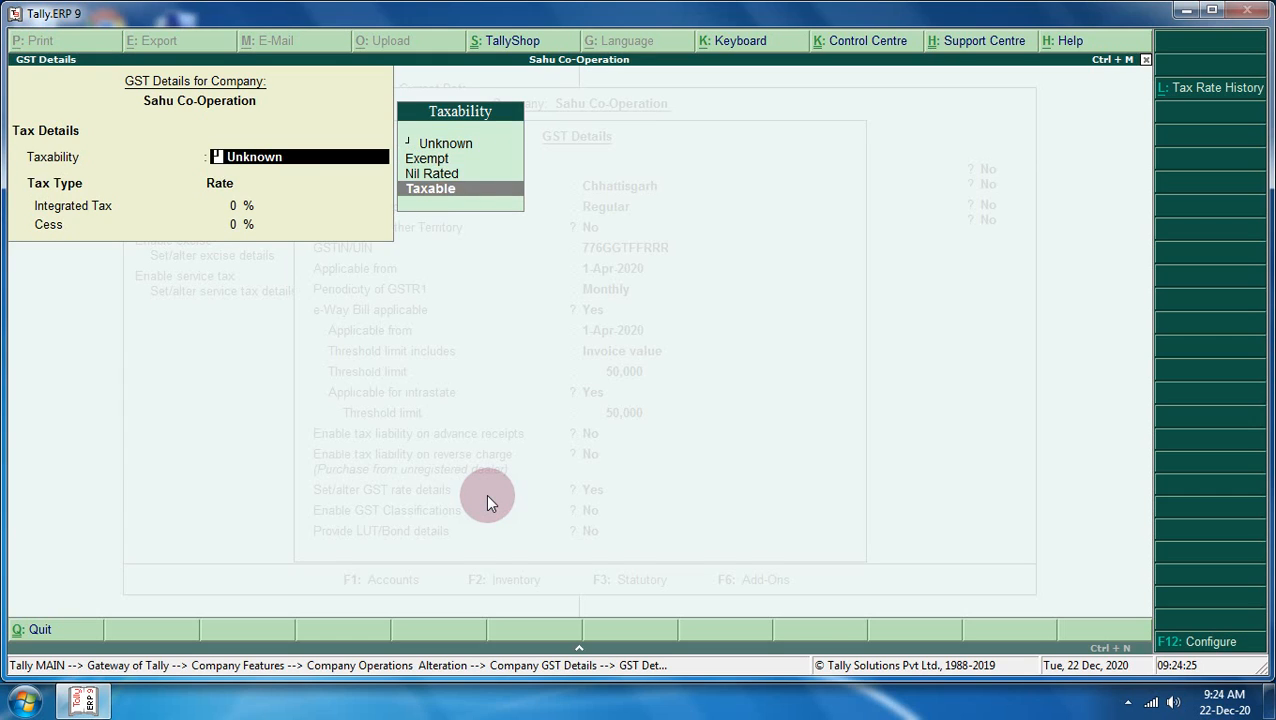
key(Return)
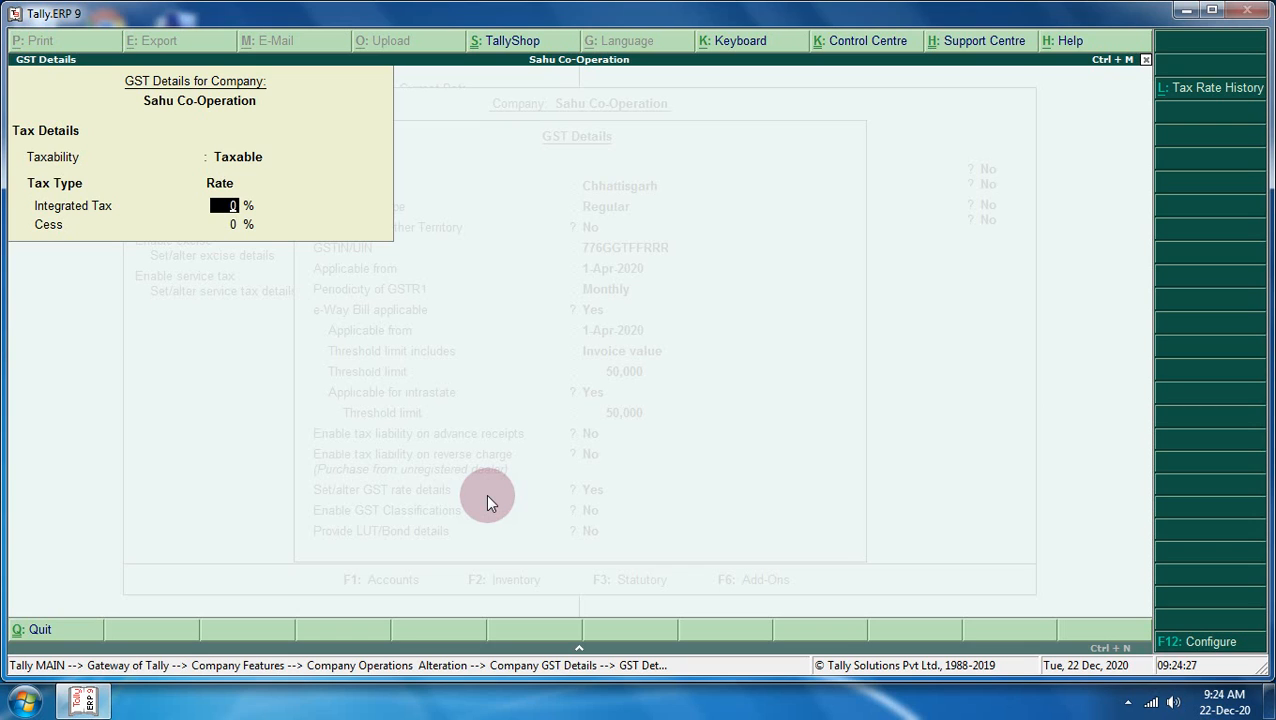
key(Escape)
key(Escape)
key(Return)
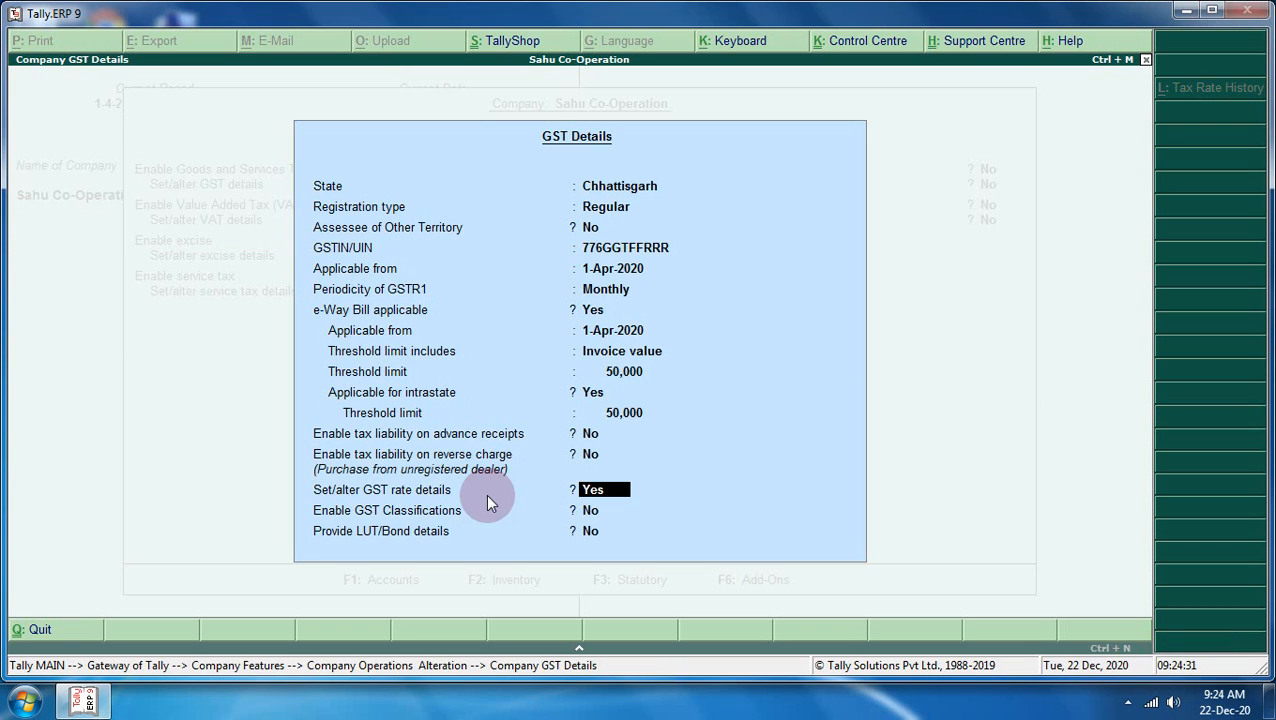
key(Return)
key(Escape)
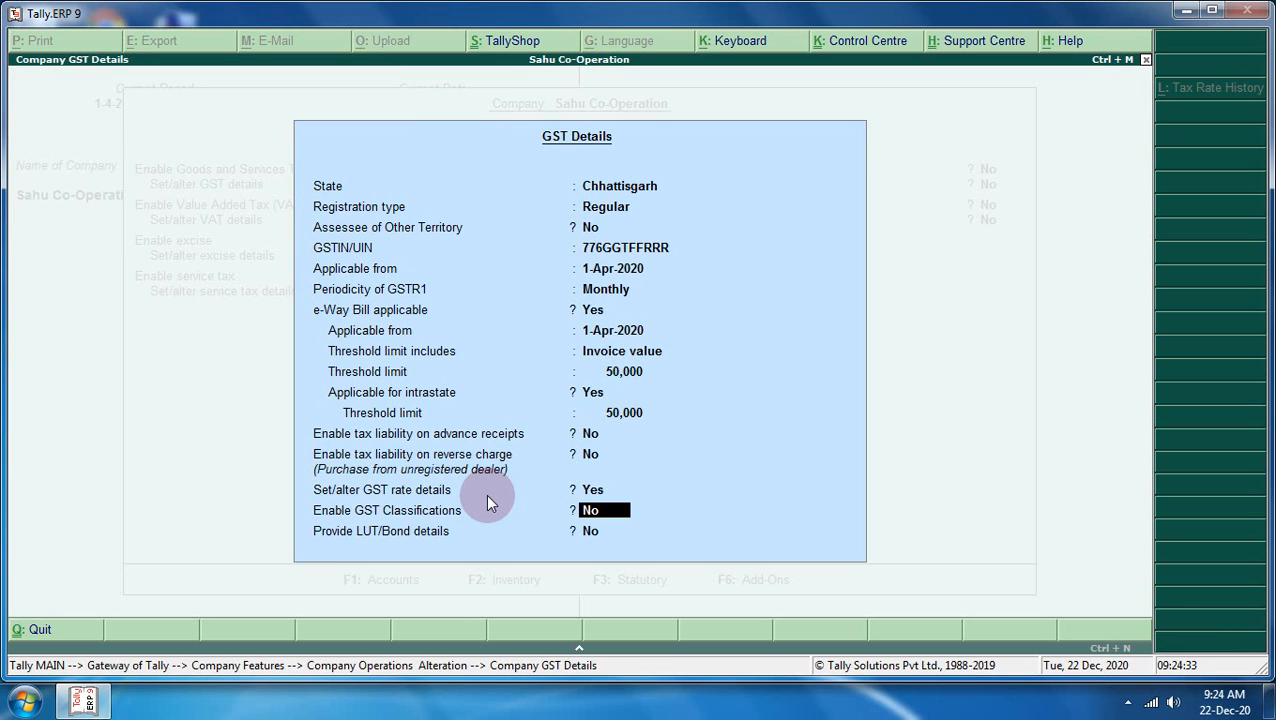
key(Return)
key(Return)
key(Return)
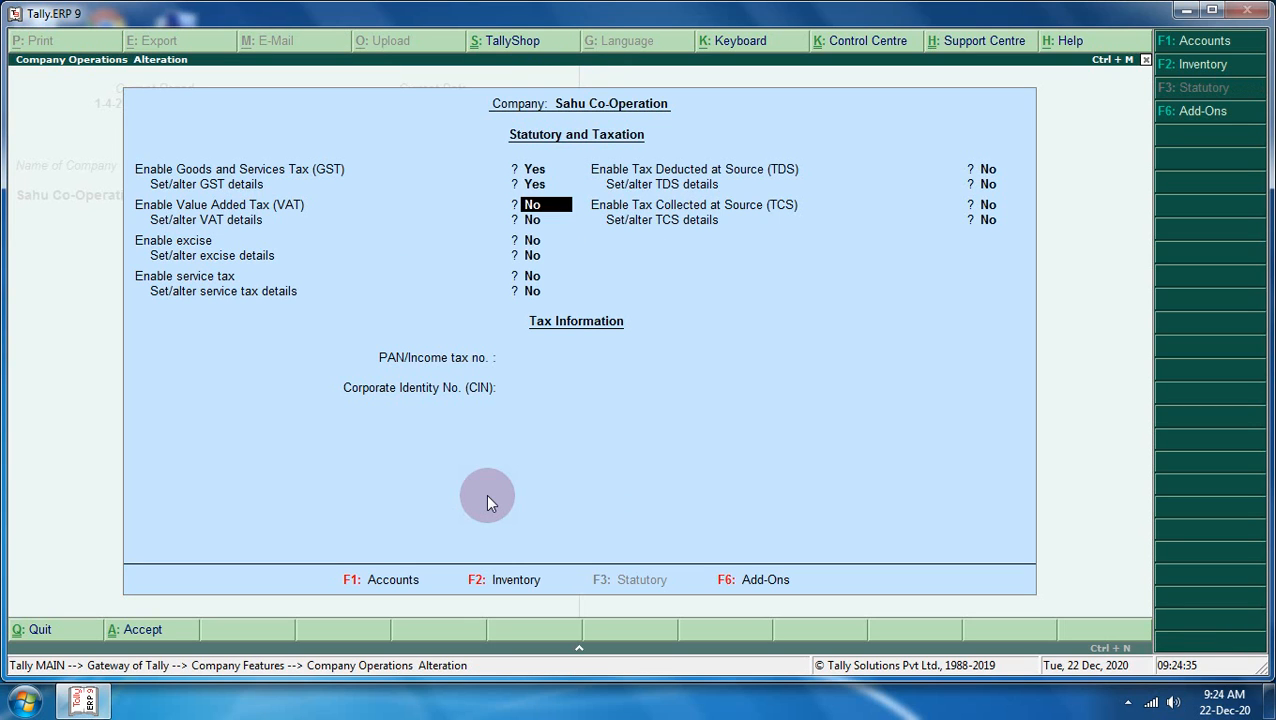
key(Return)
key(Return)
key(Return)
key(Return)
key(Return)
key(Return)
key(Return)
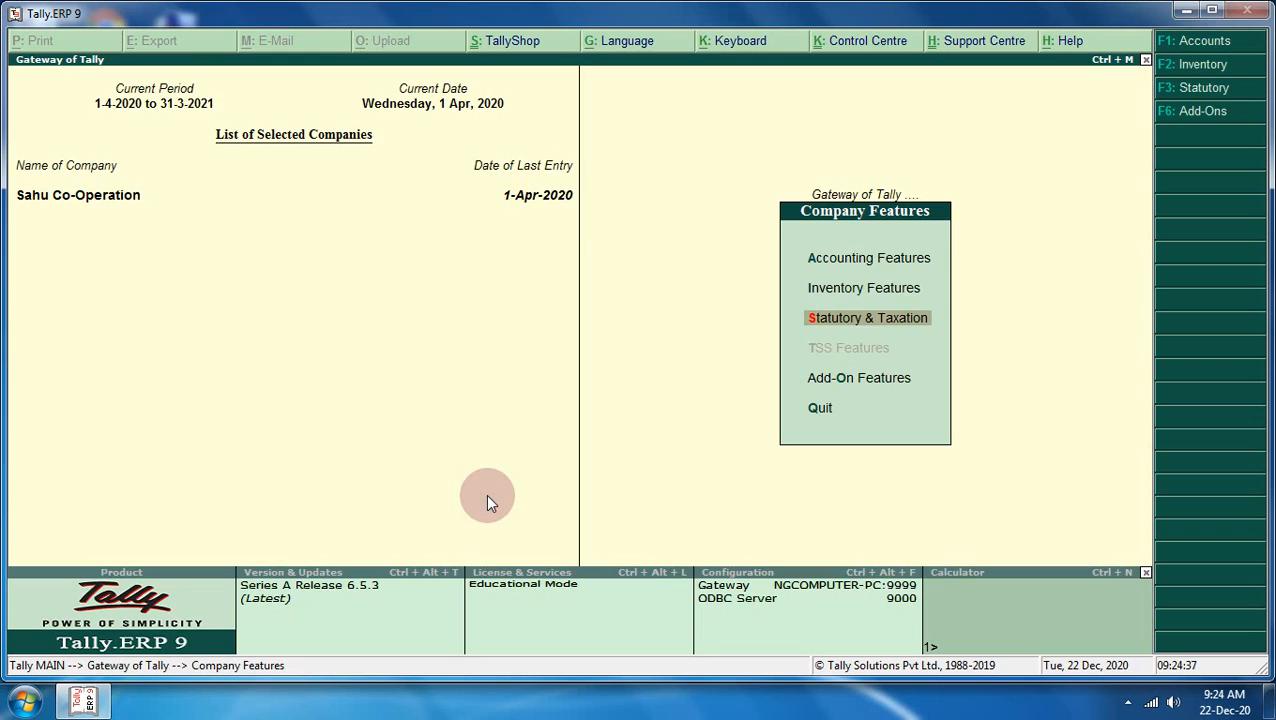
key(Escape)
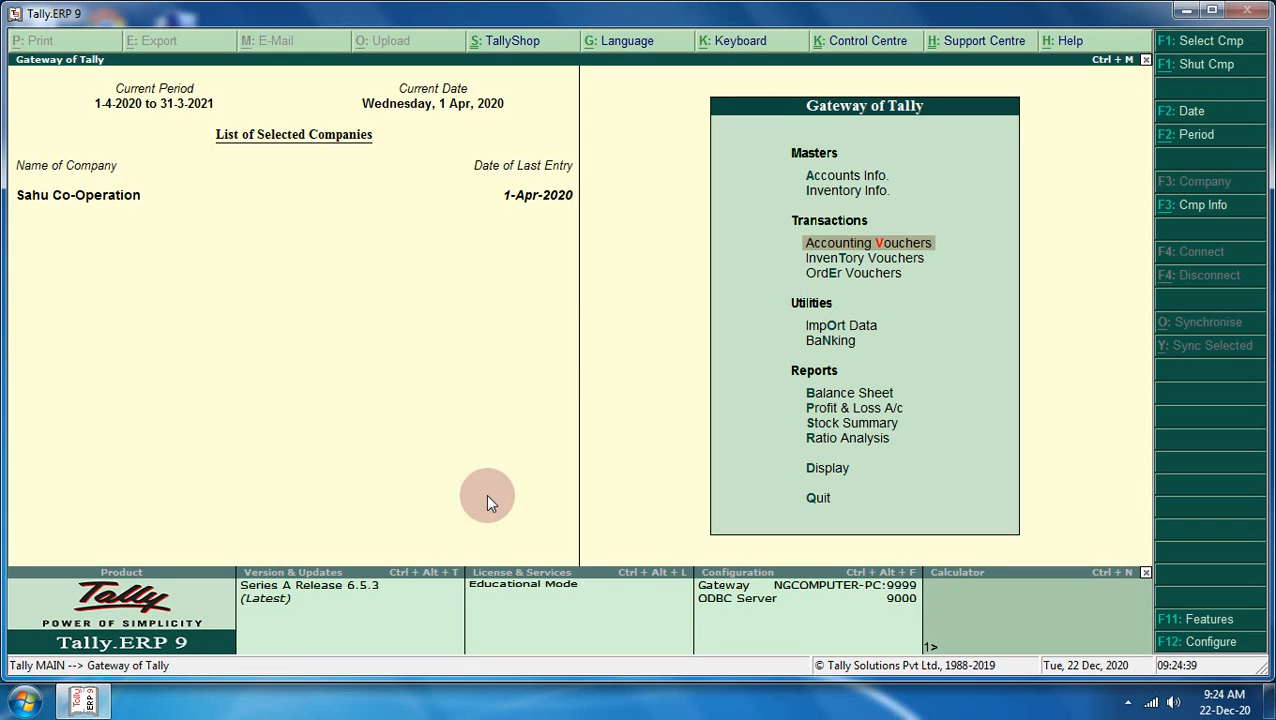
key(F11)
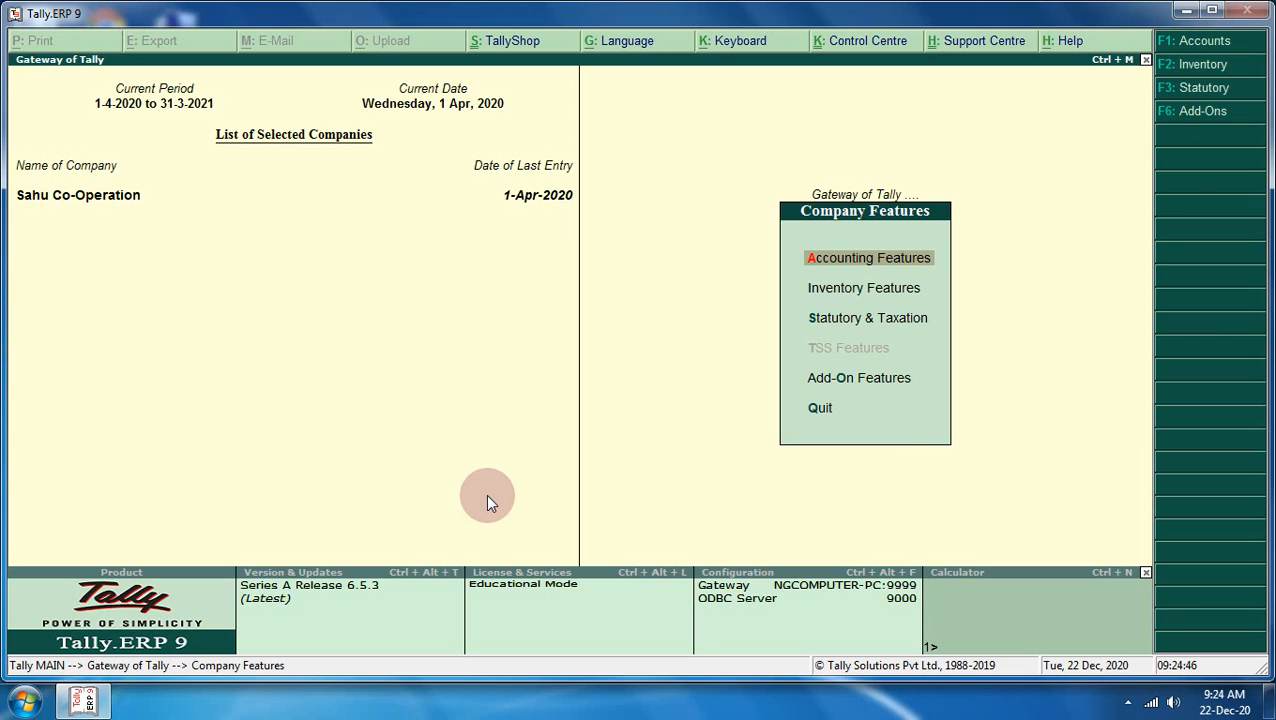
key(Down)
key(Down)
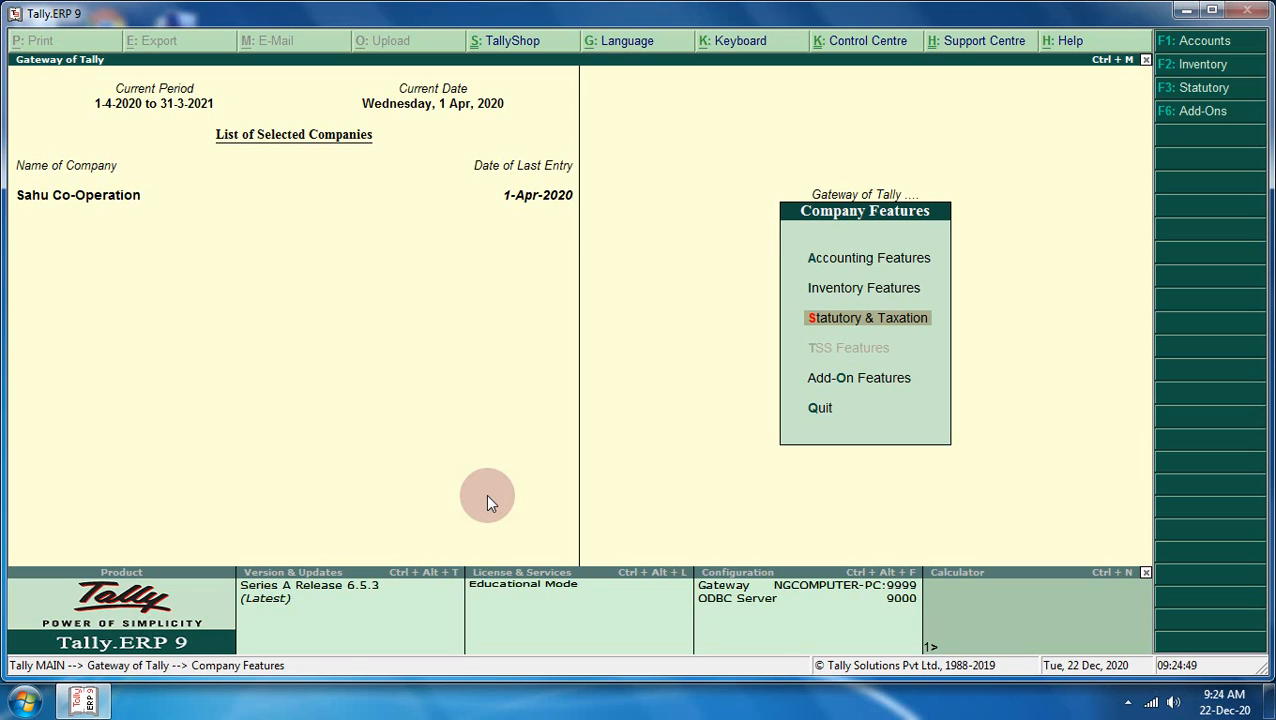
key(Return)
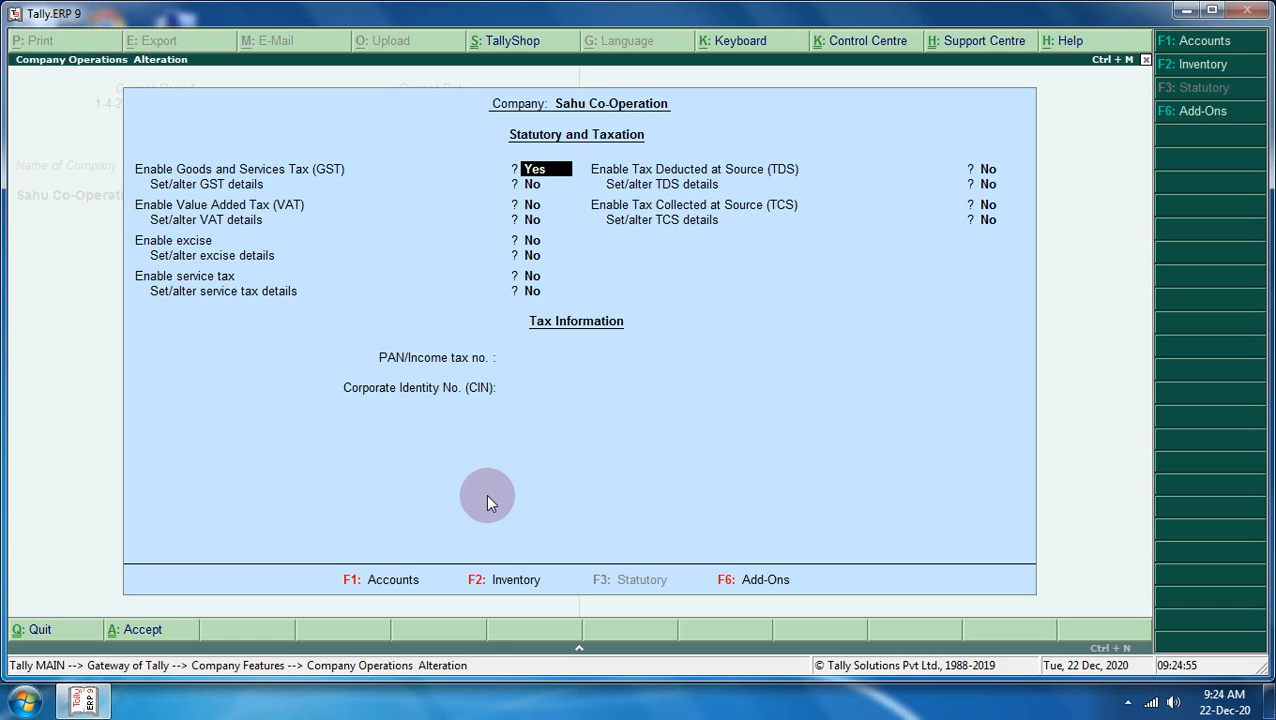
key(Return)
key(Return)
key(Return)
key(Return)
key(Return)
key(Return)
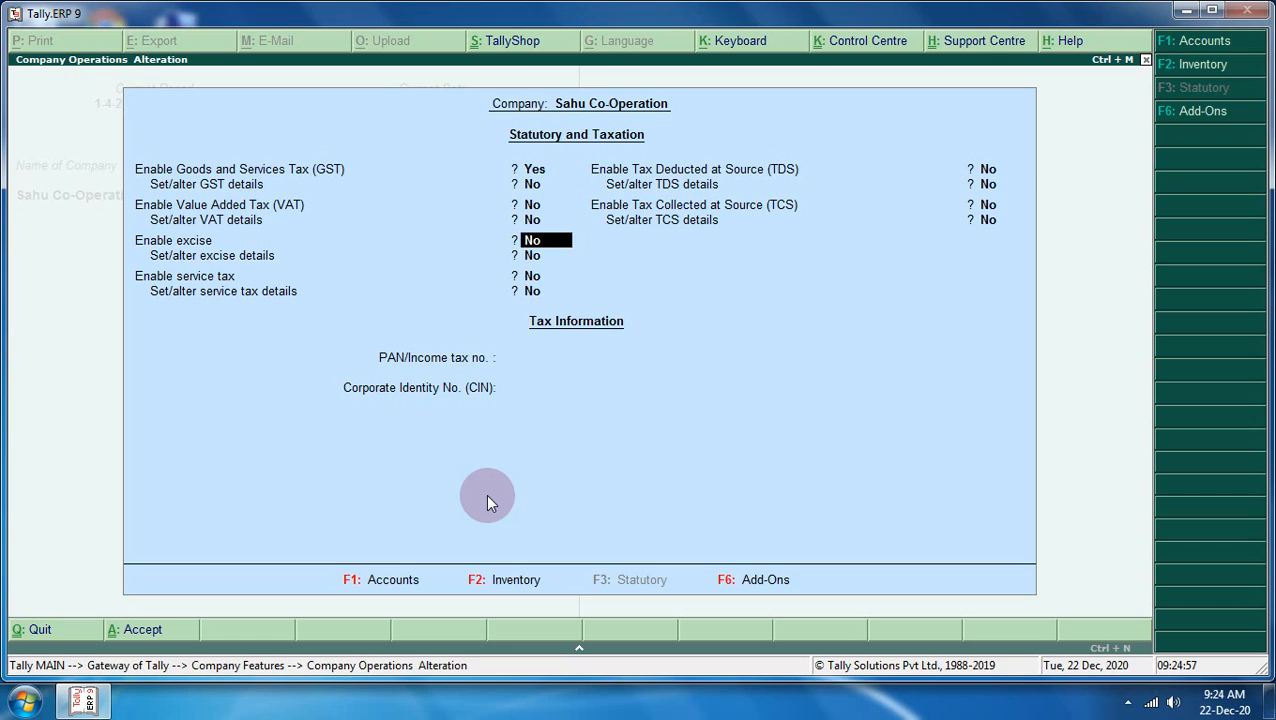
key(Return)
key(Return)
key(Return)
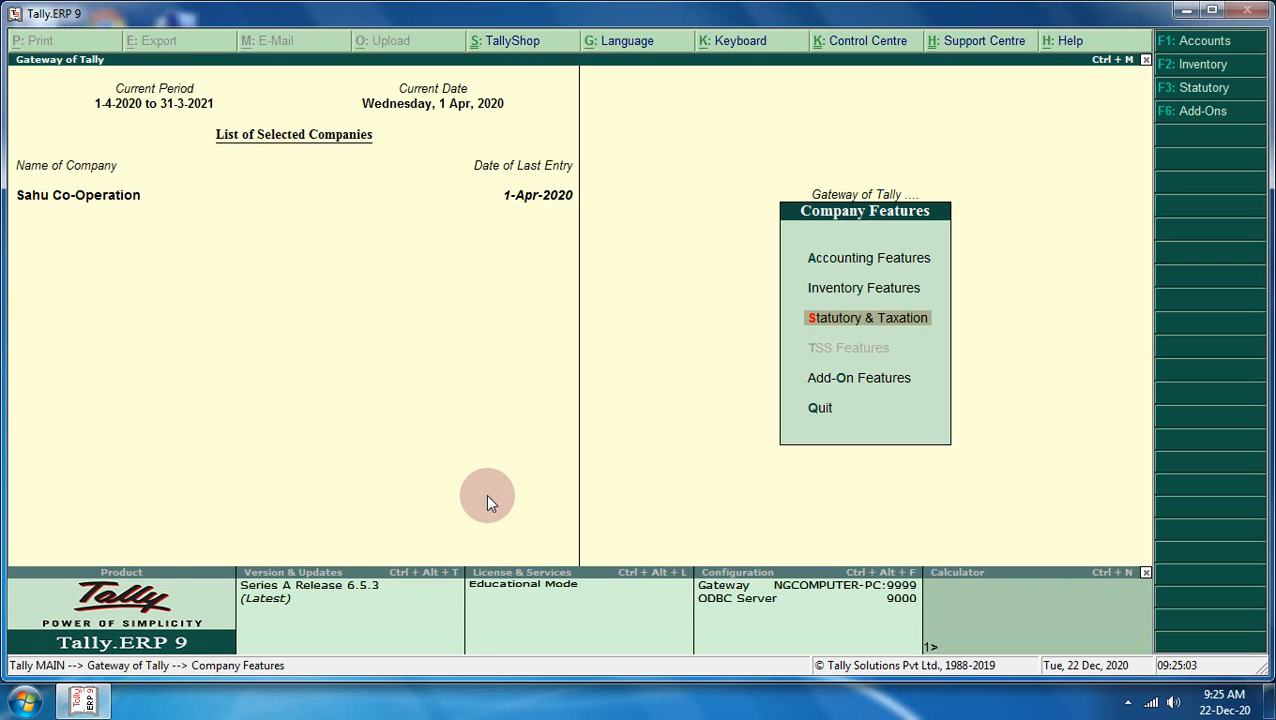
- Go to Inventory Info > Stock Items > Alter and select Cotton Cloth
key(Escape)
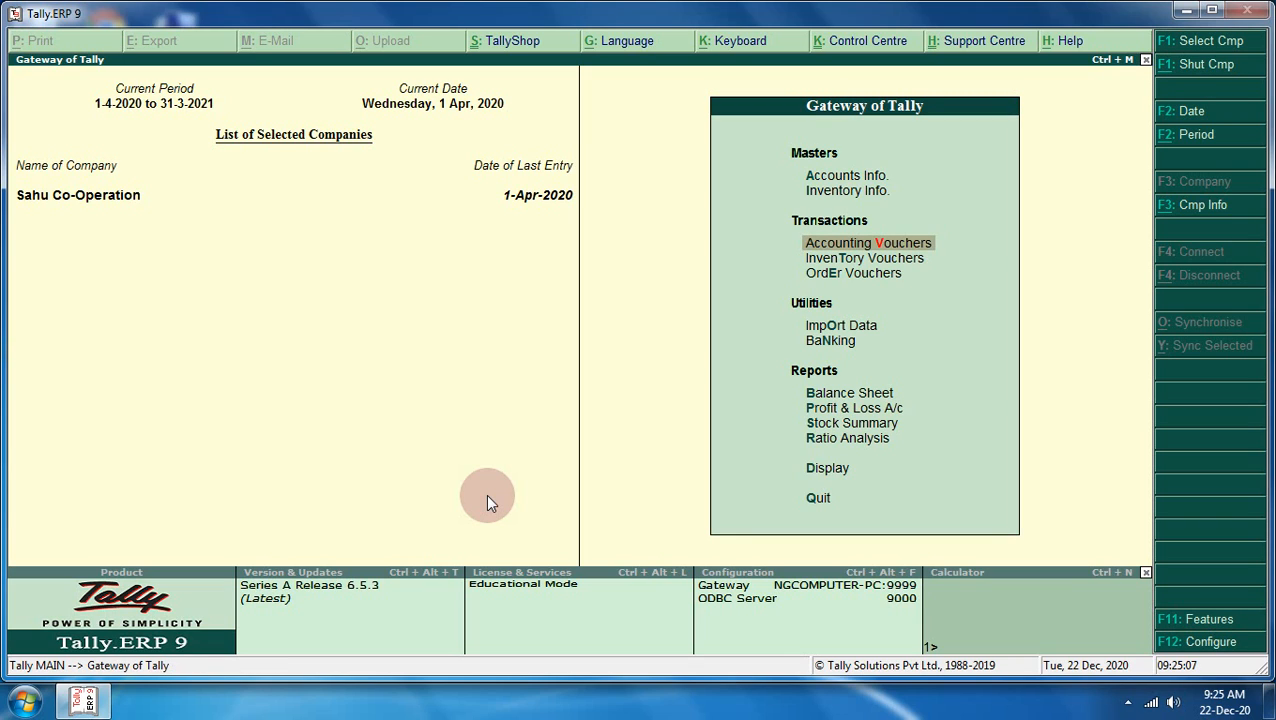
key(Up)
key(Down)
key(Down)
key(Up)
key(Up)
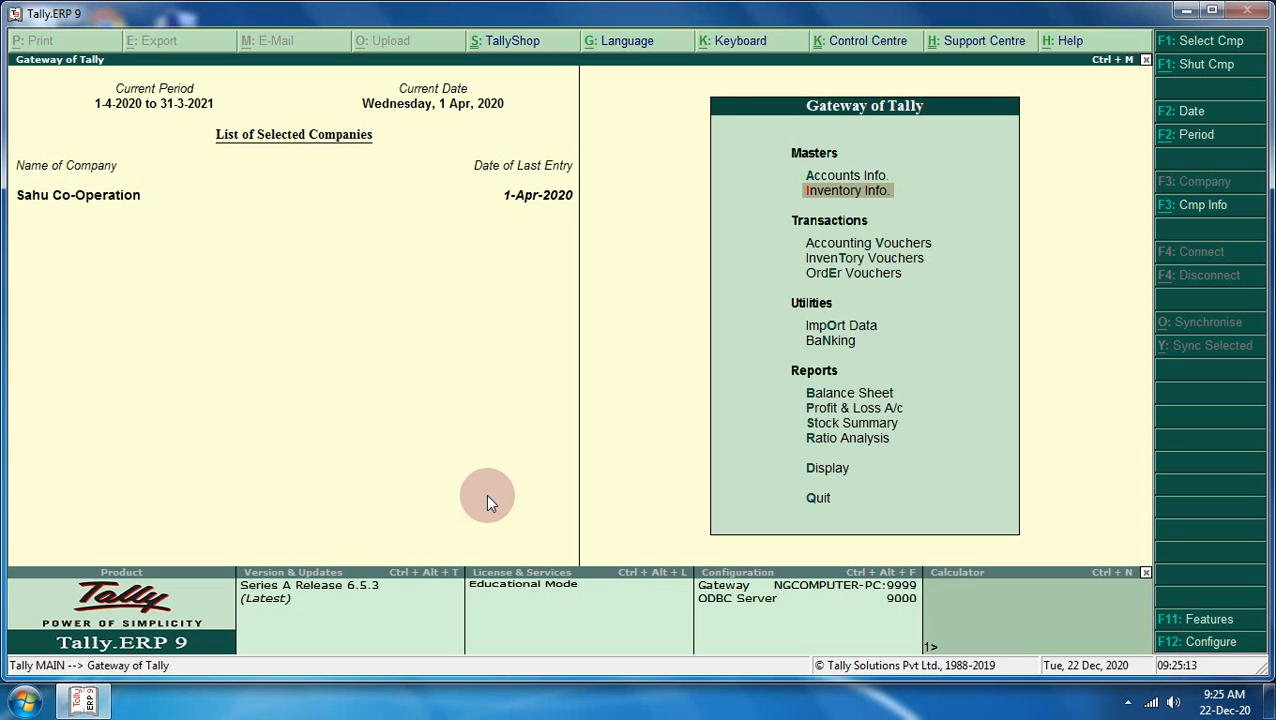
key(Return)
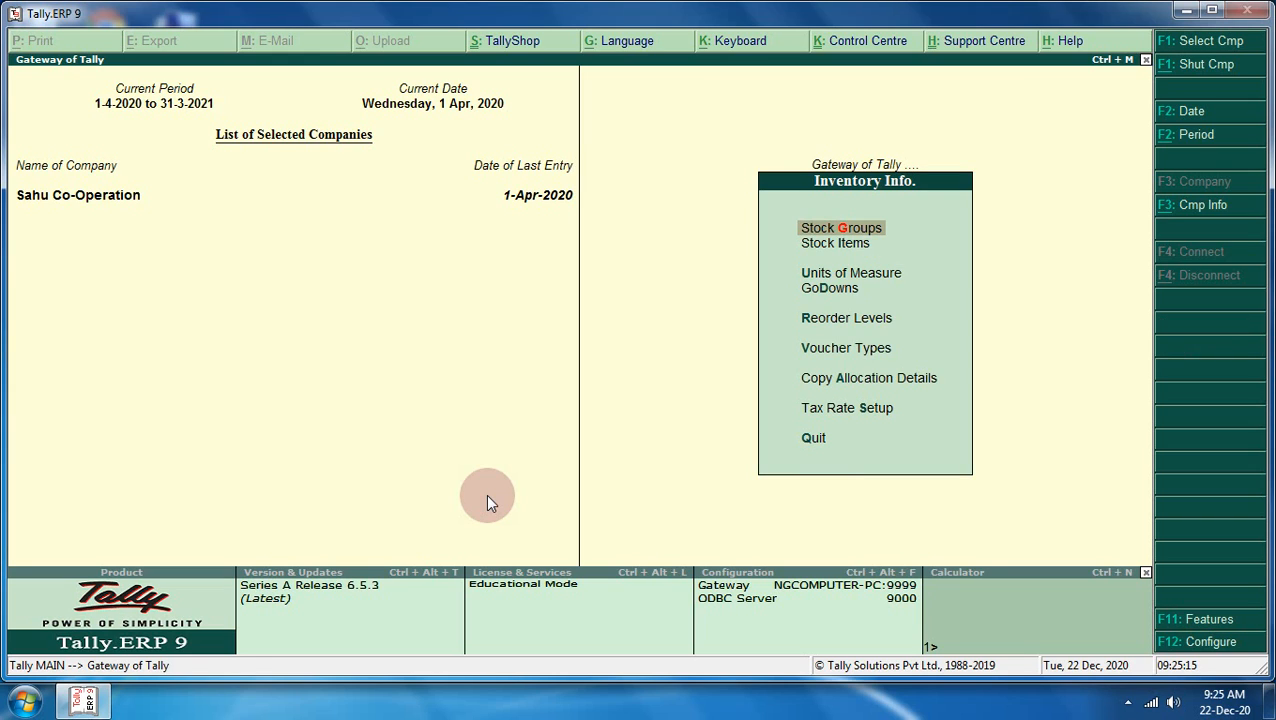
key(Down)
key(Return)
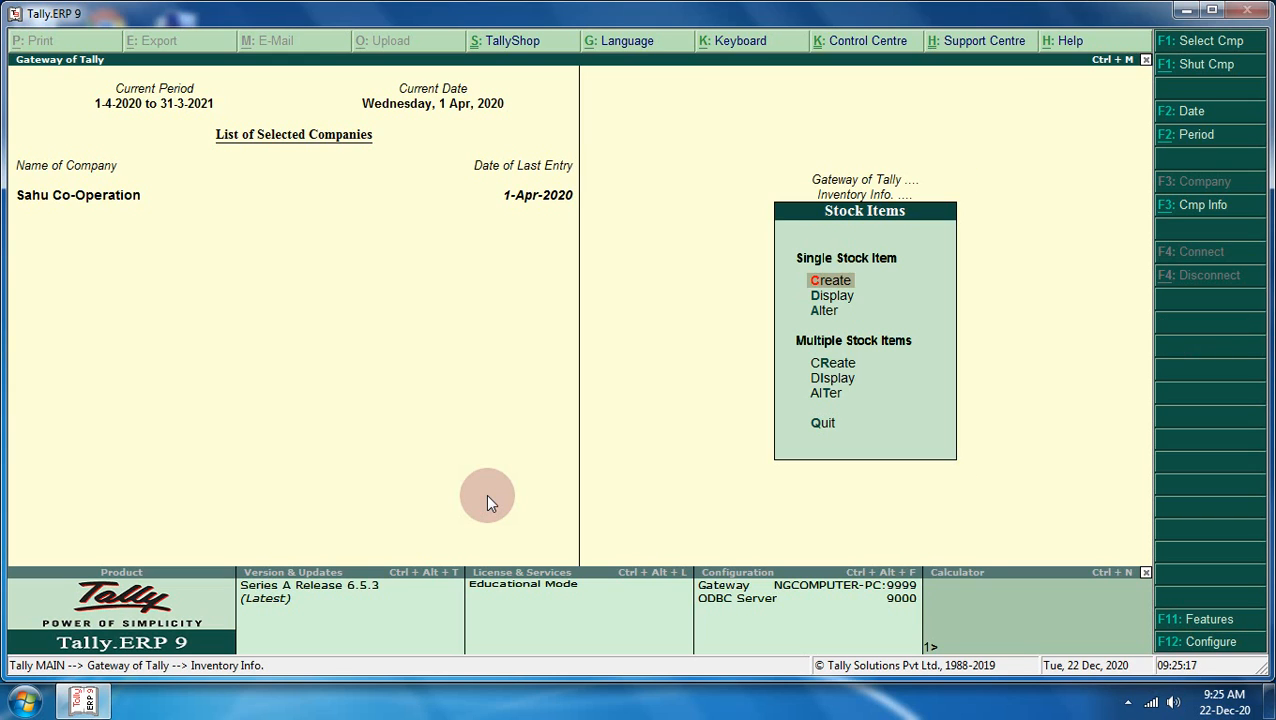
key(Down)
key(Down)
key(Return)
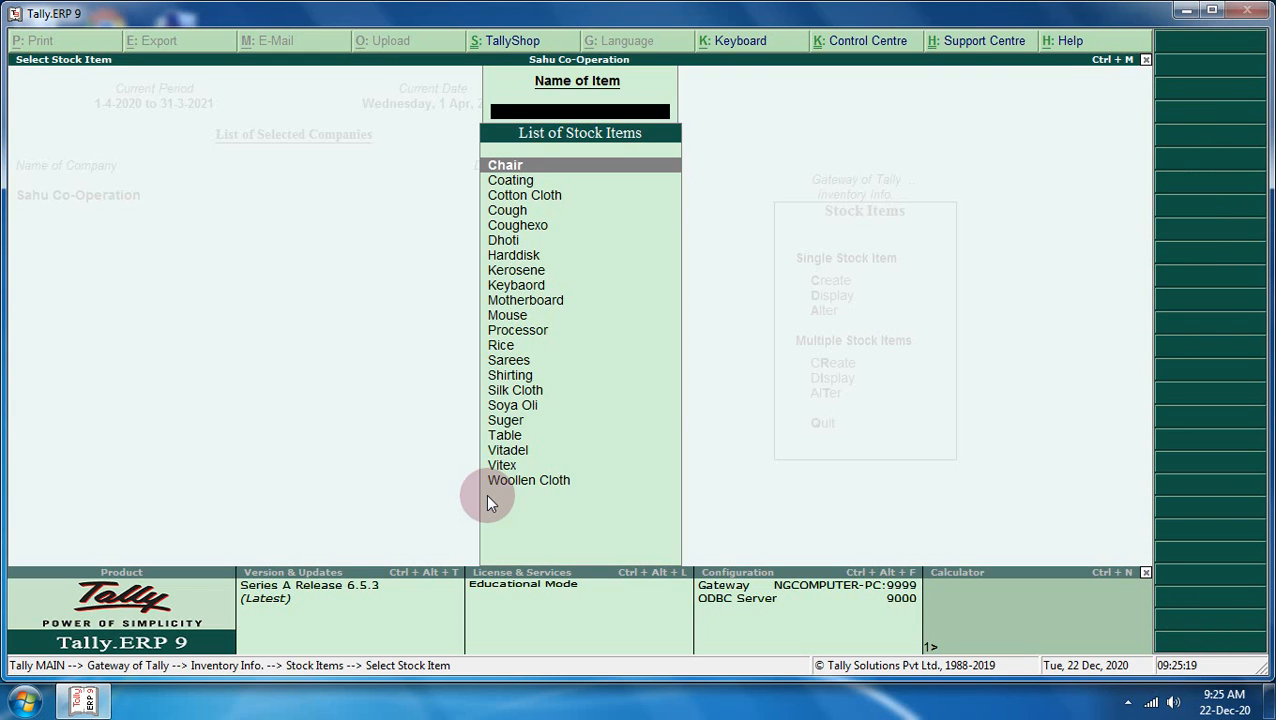
key(Down)
key(Down)
key(Down)
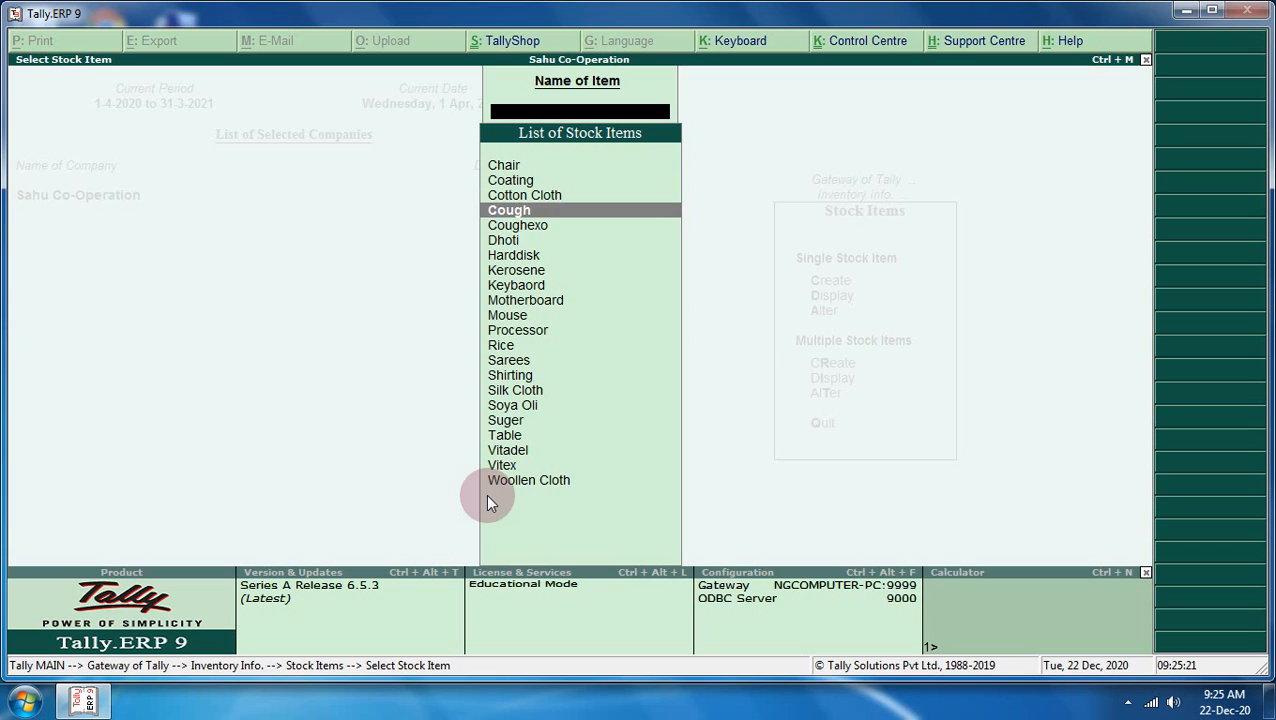
key(Down)
key(Down)
key(Up)
key(Up)
key(Up)
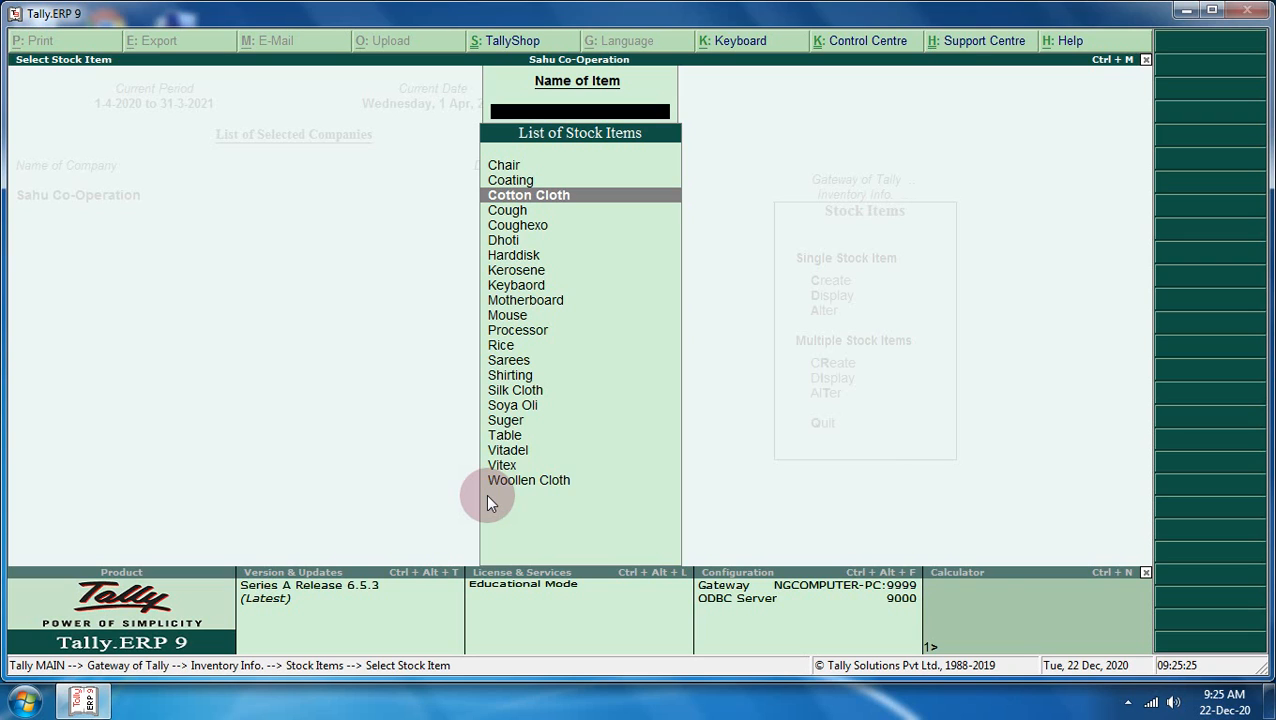
key(Return)
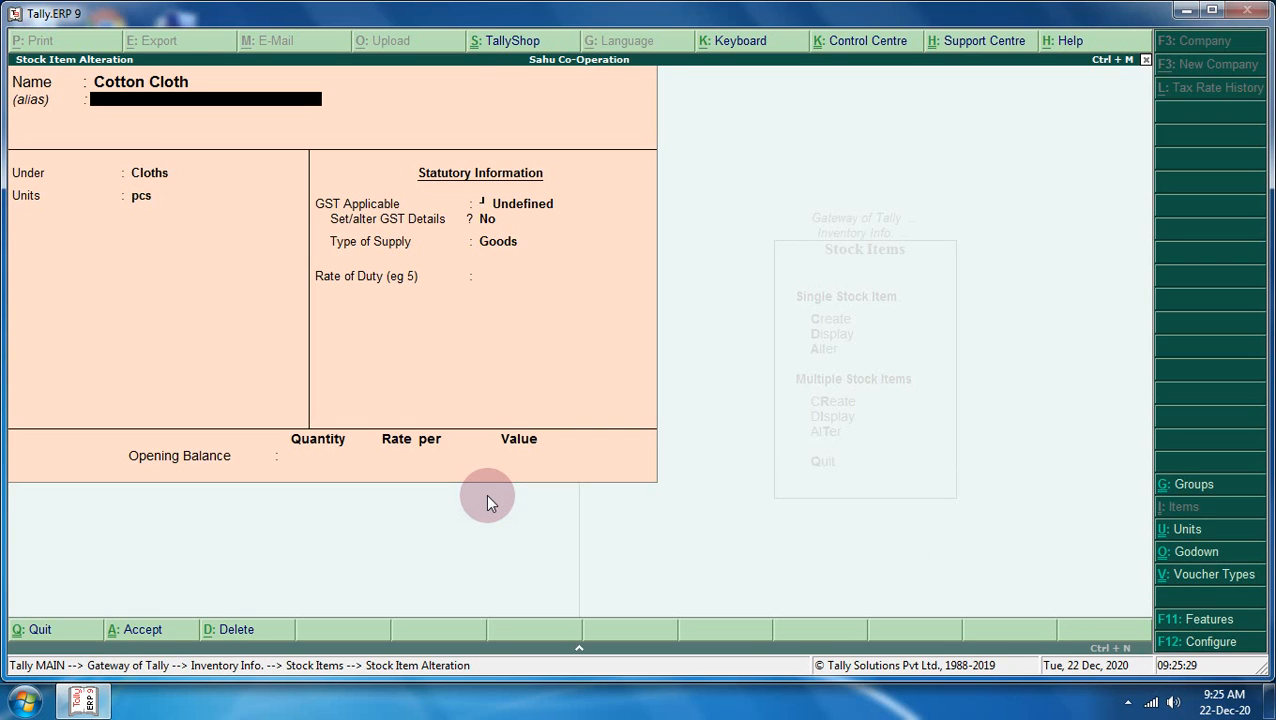
- Quit the Cotton Cloth alteration without saving and close the stock item list
key(Return)
key(Return)
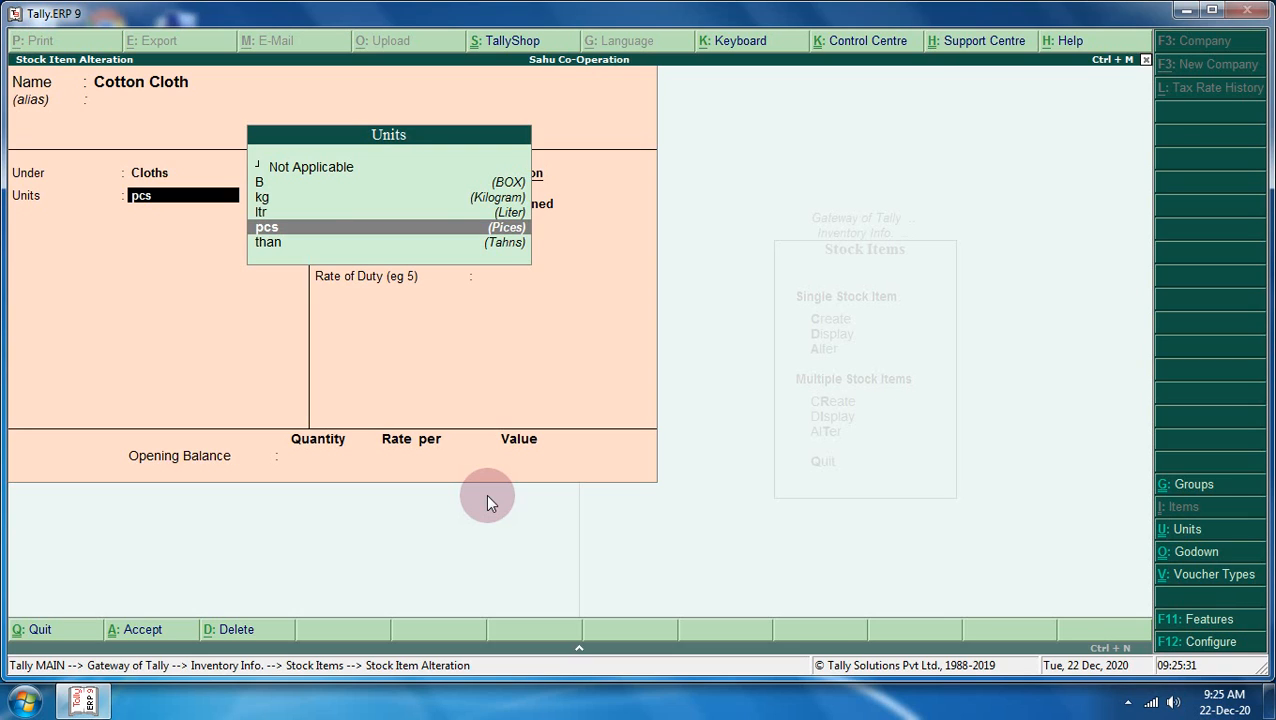
key(BackSpace)
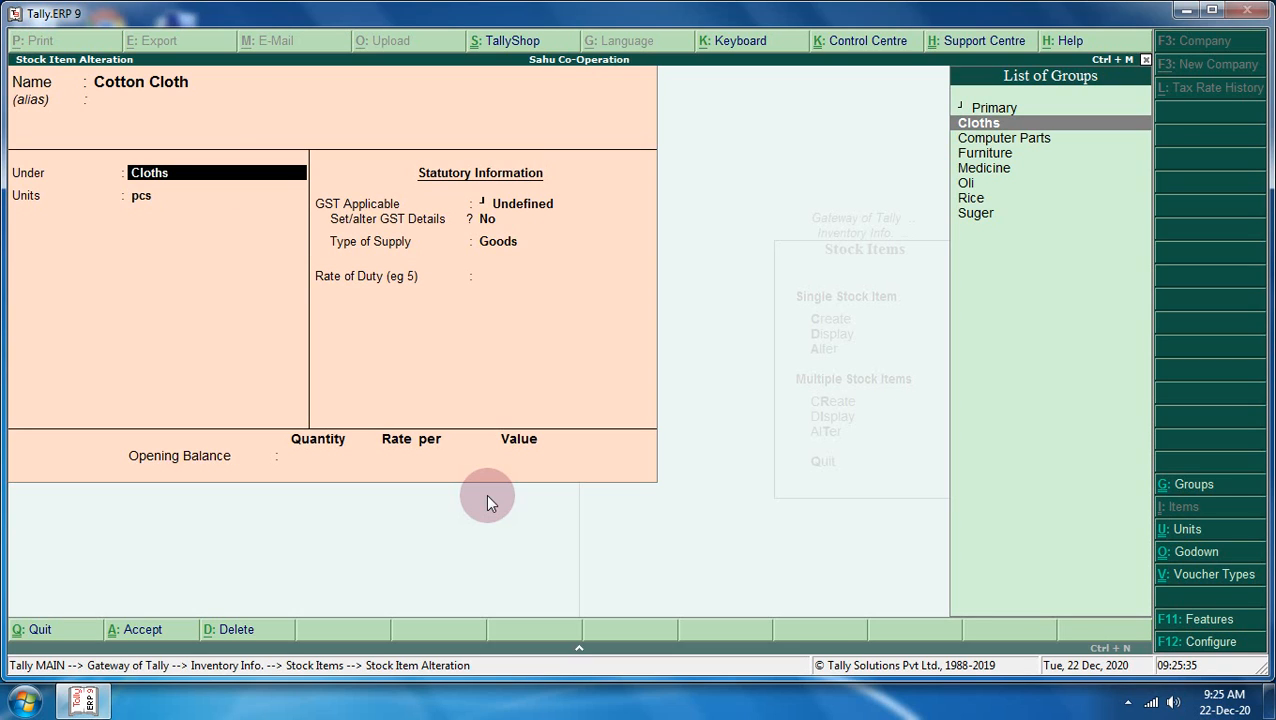
key(Escape)
key(y)
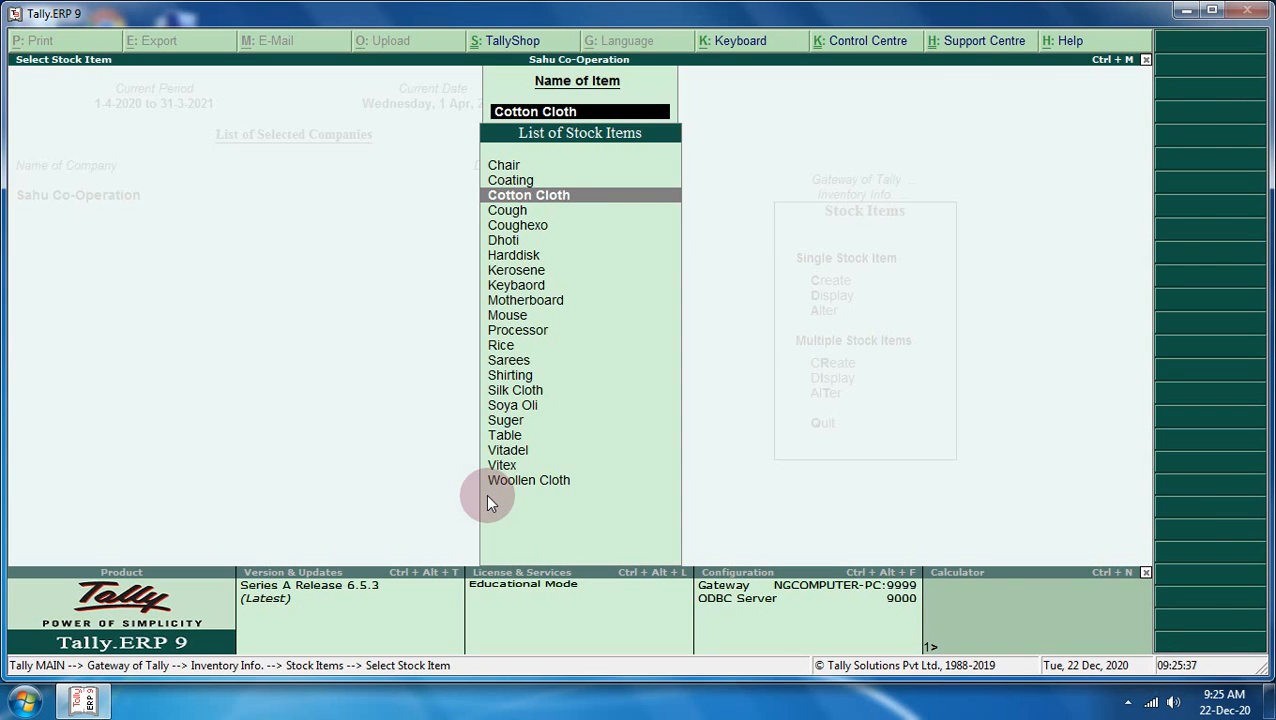
key(Escape)
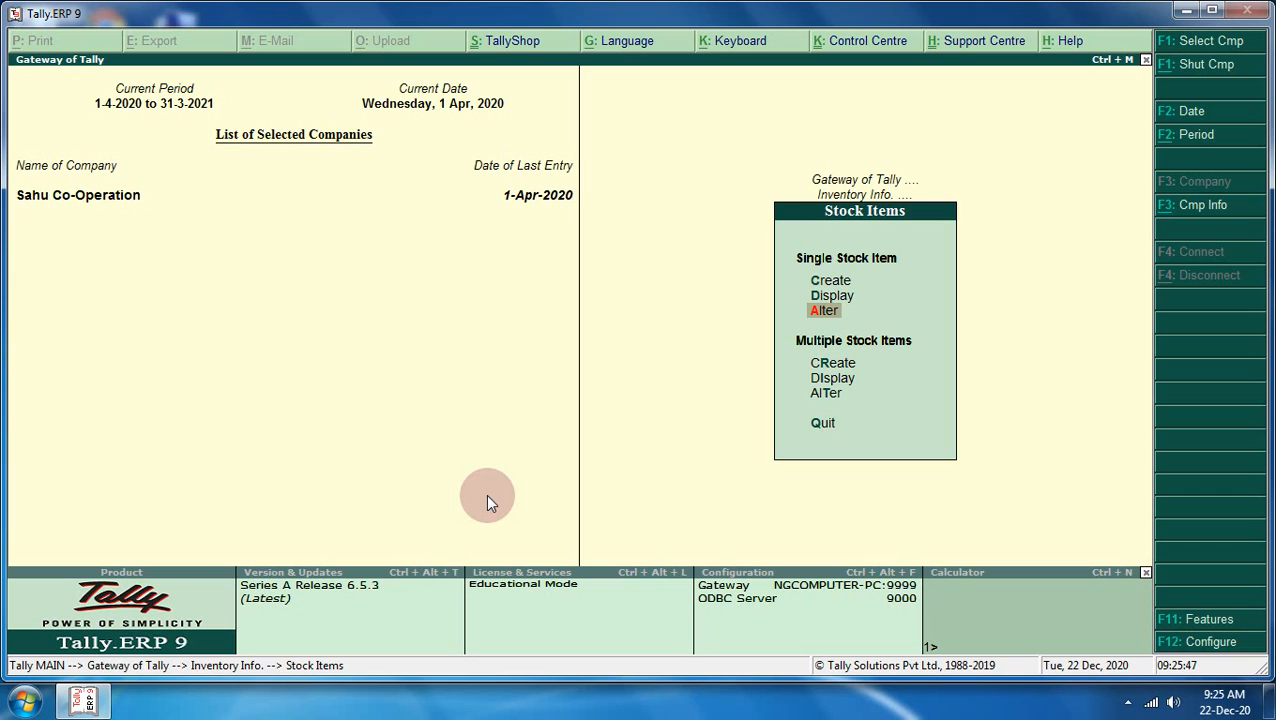
- Delete Sahu Co-Operation through Company Info > Alter with Alt+D, confirming Yes
key(Escape)
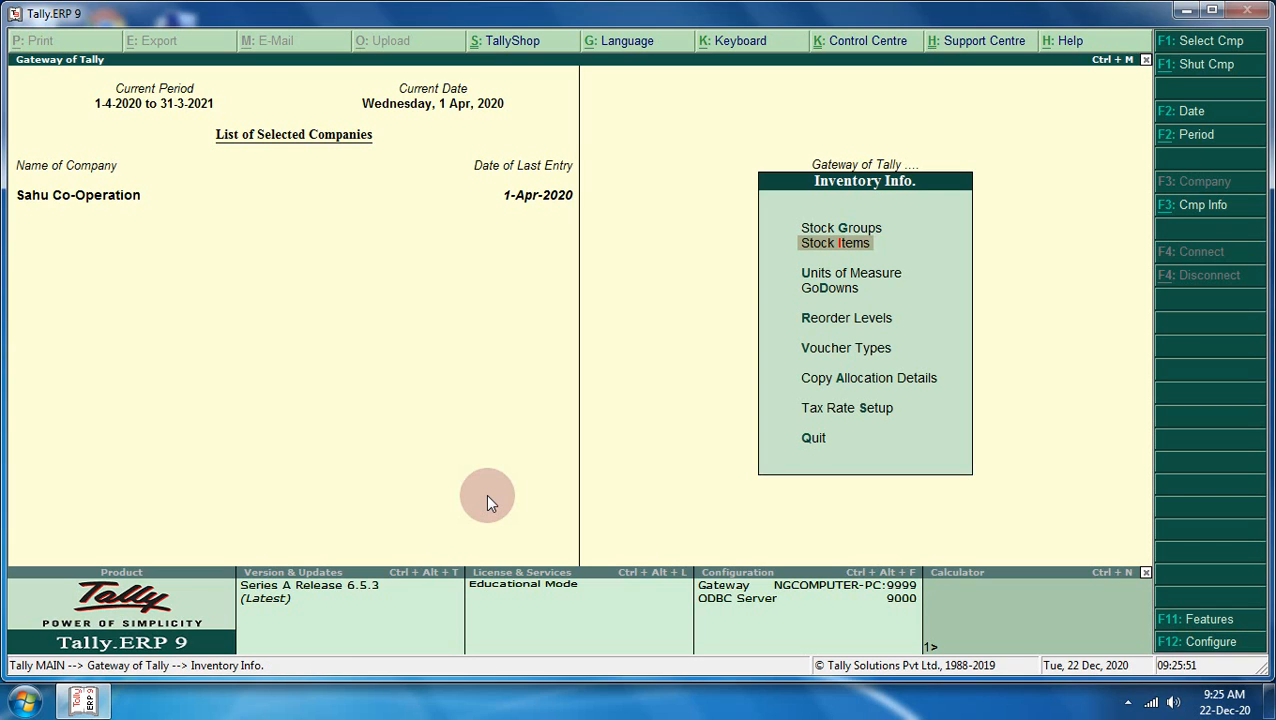
key(alt+F3)
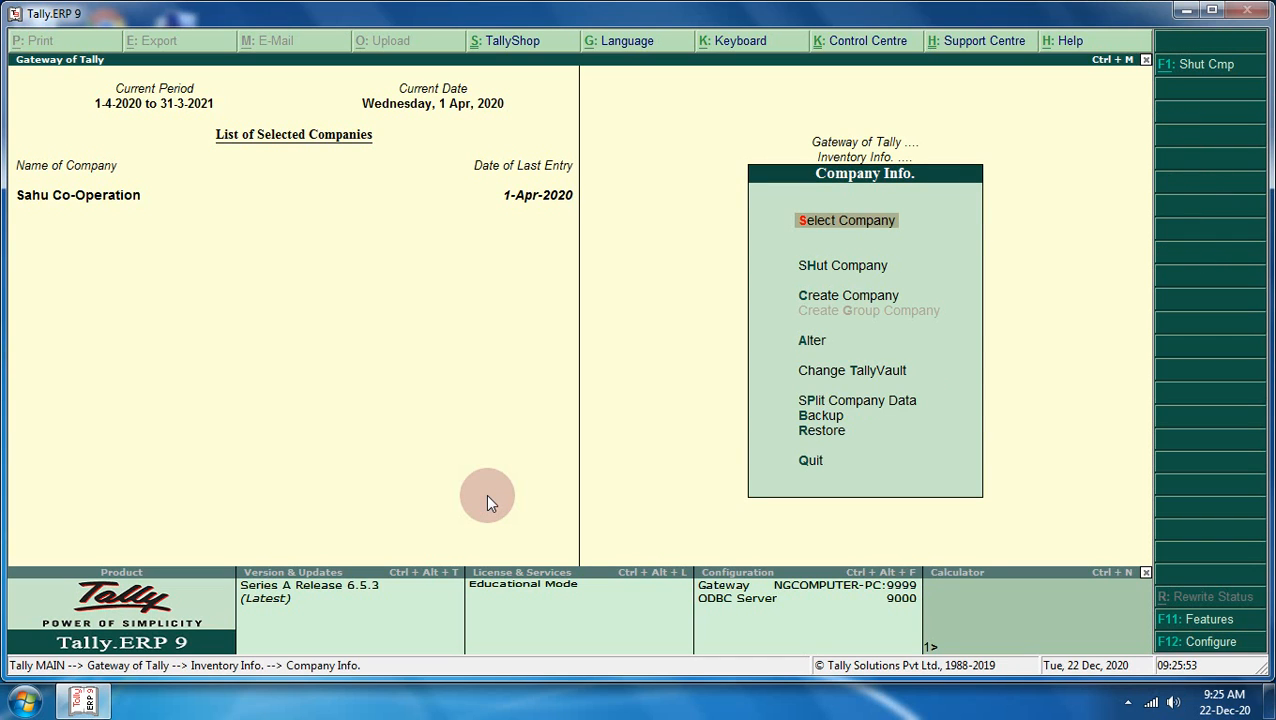
key(Down)
key(Down)
key(Down)
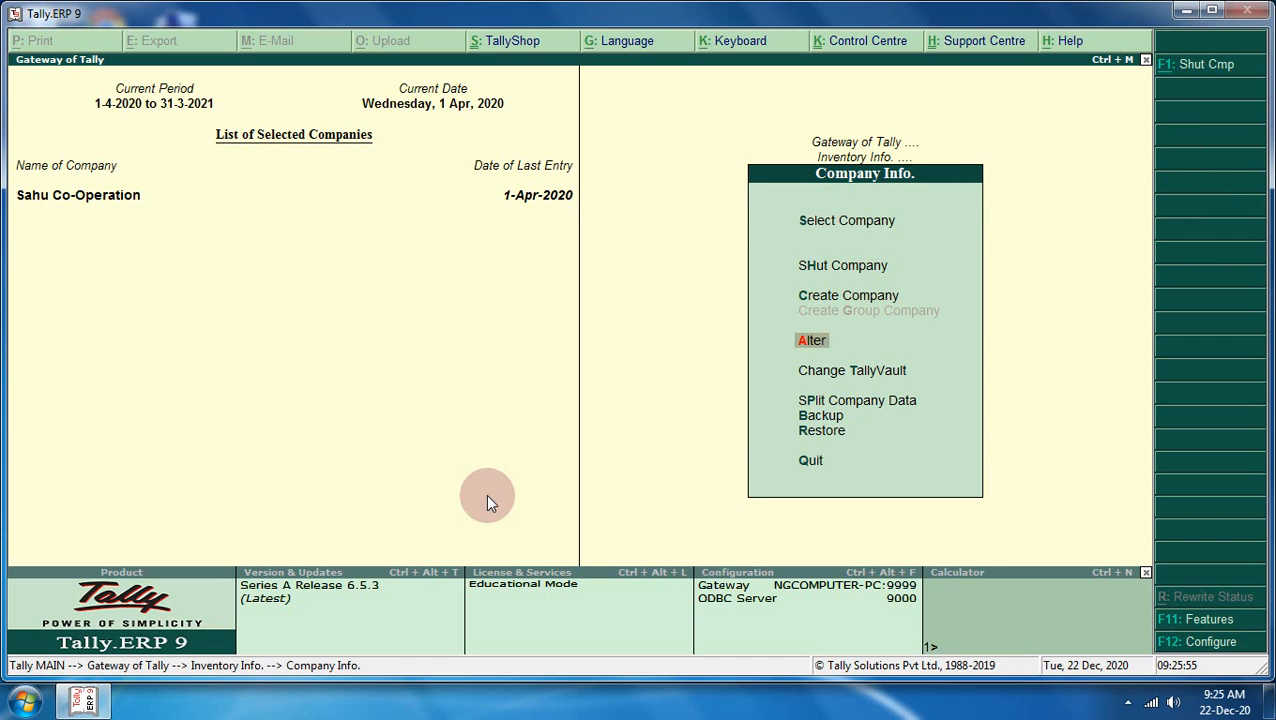
key(Return)
key(Return)
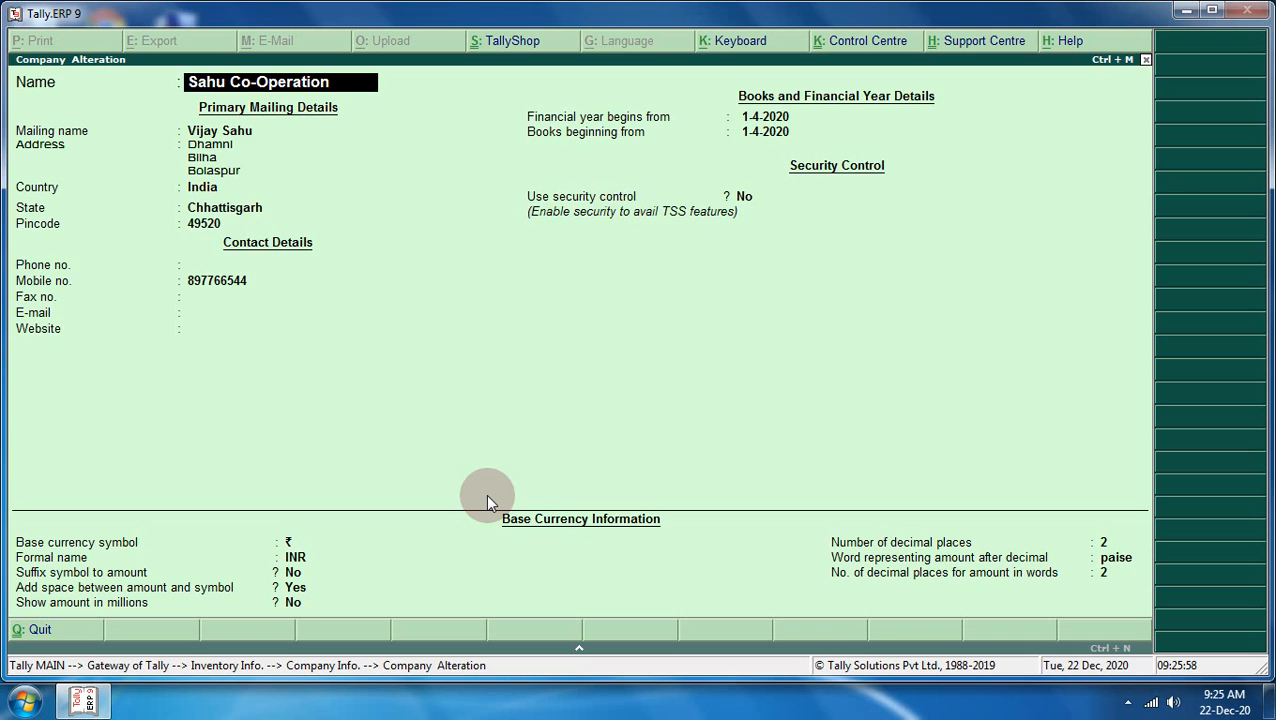
key(alt+d)
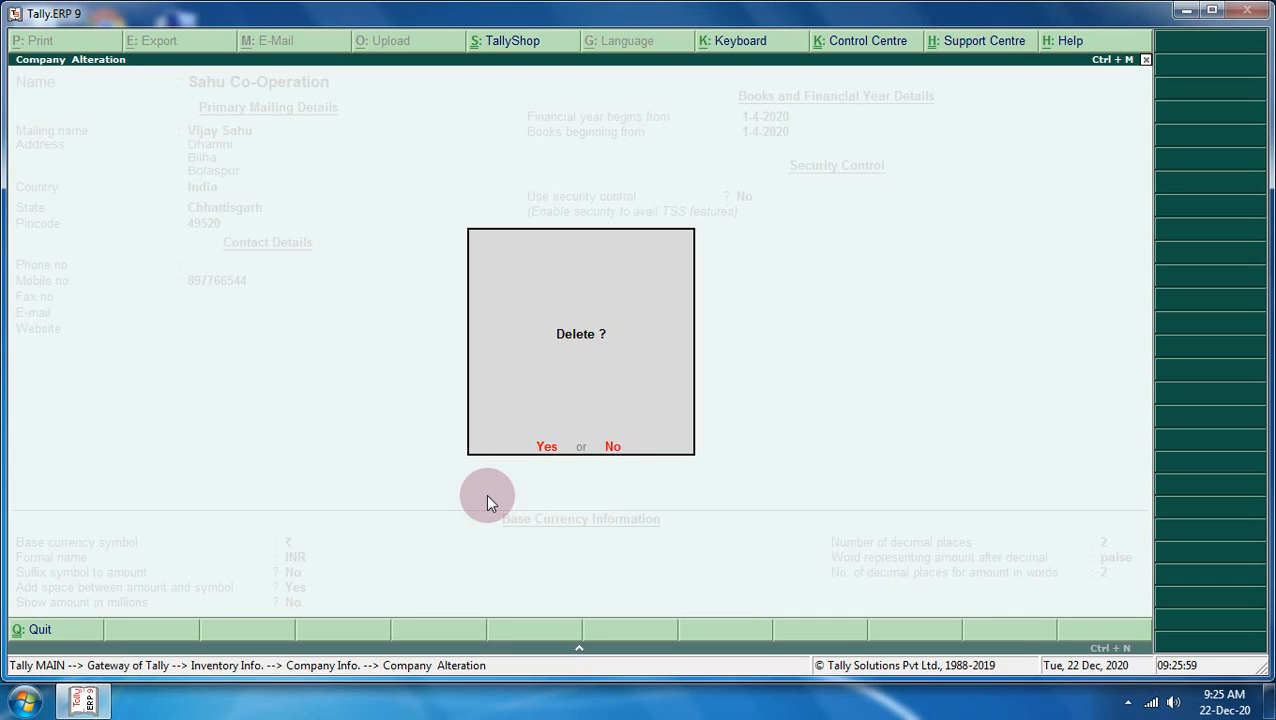
key(y)
key(y)
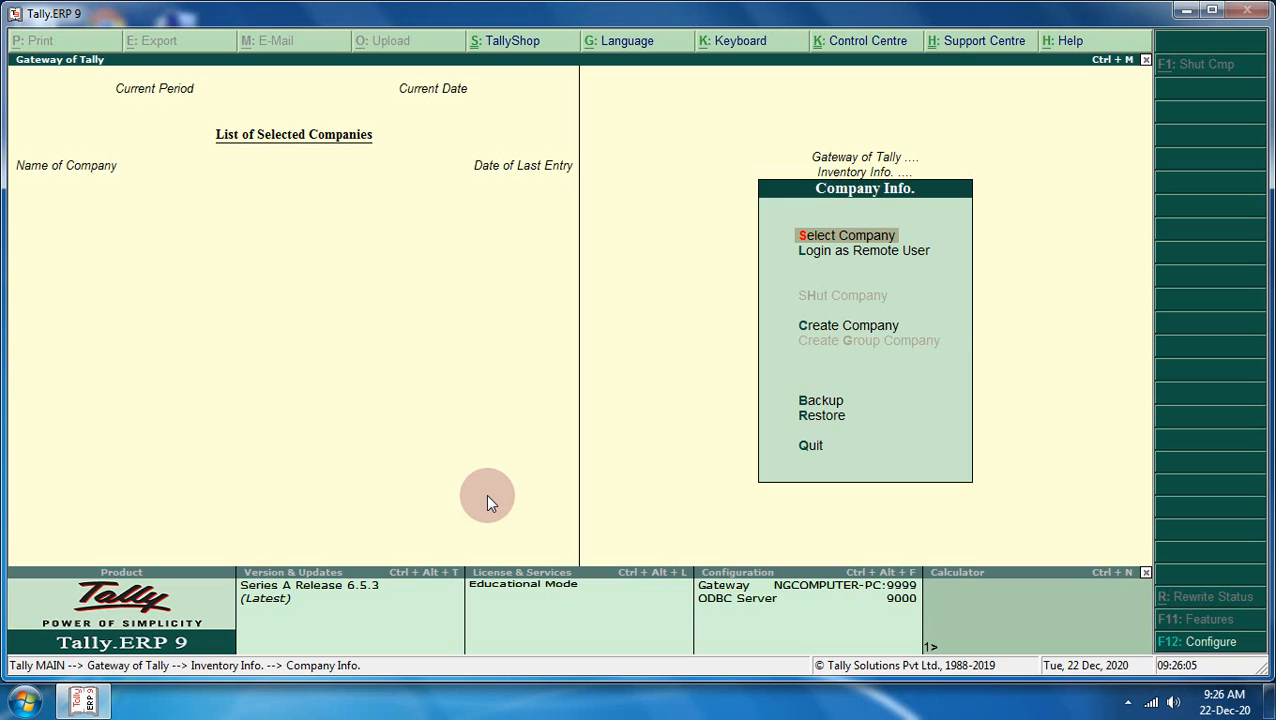
key(Down)
key(Down)
key(Down)
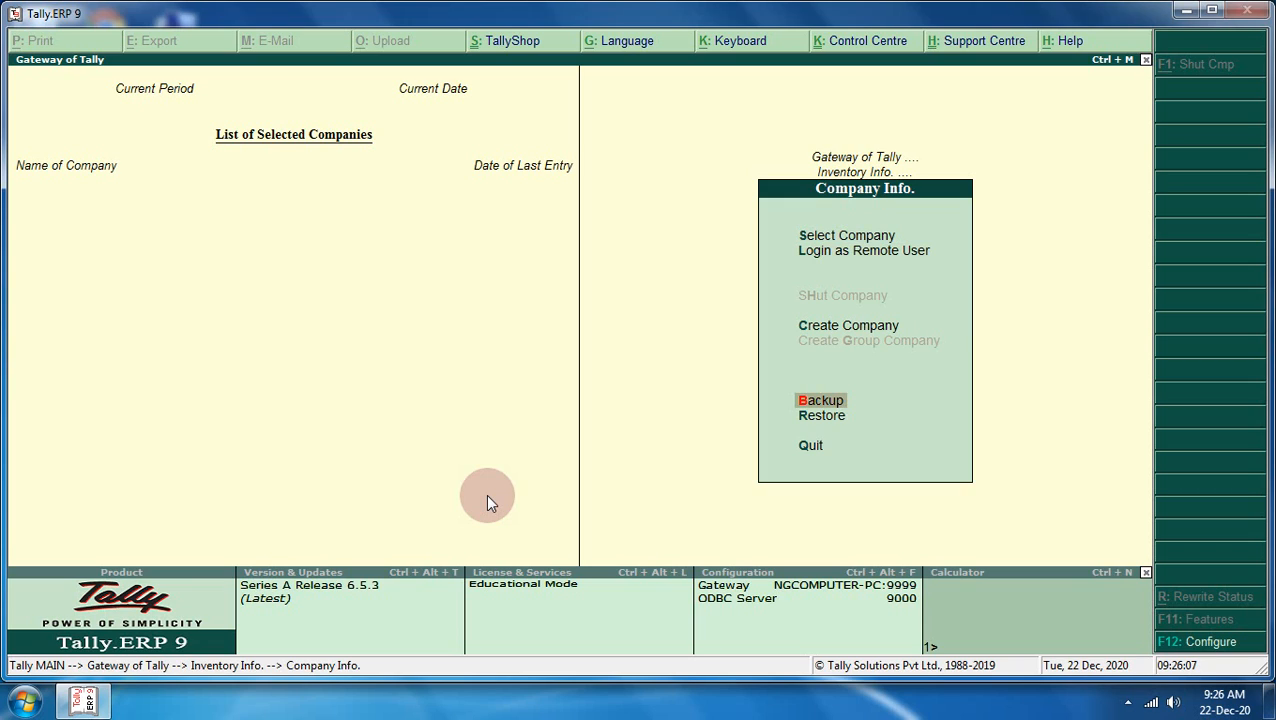
key(Up)
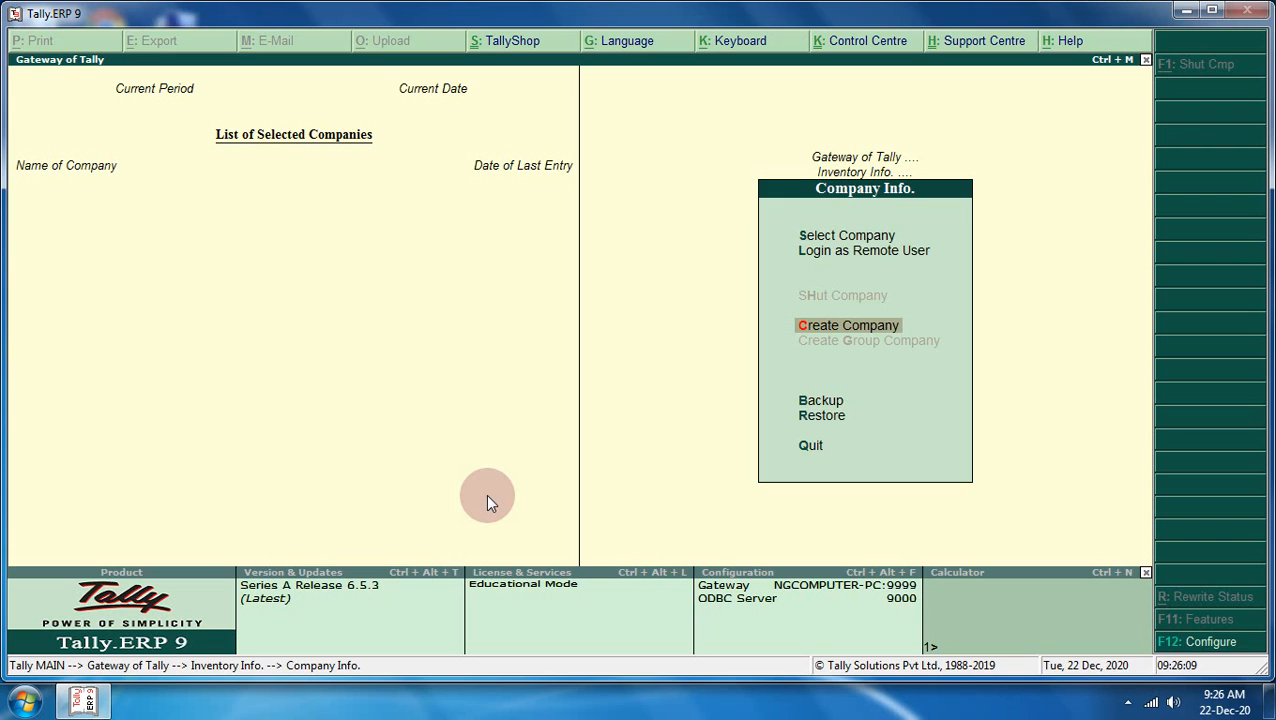
- Start a new company named Mohan Travell and enter its mailing name
key(Return)
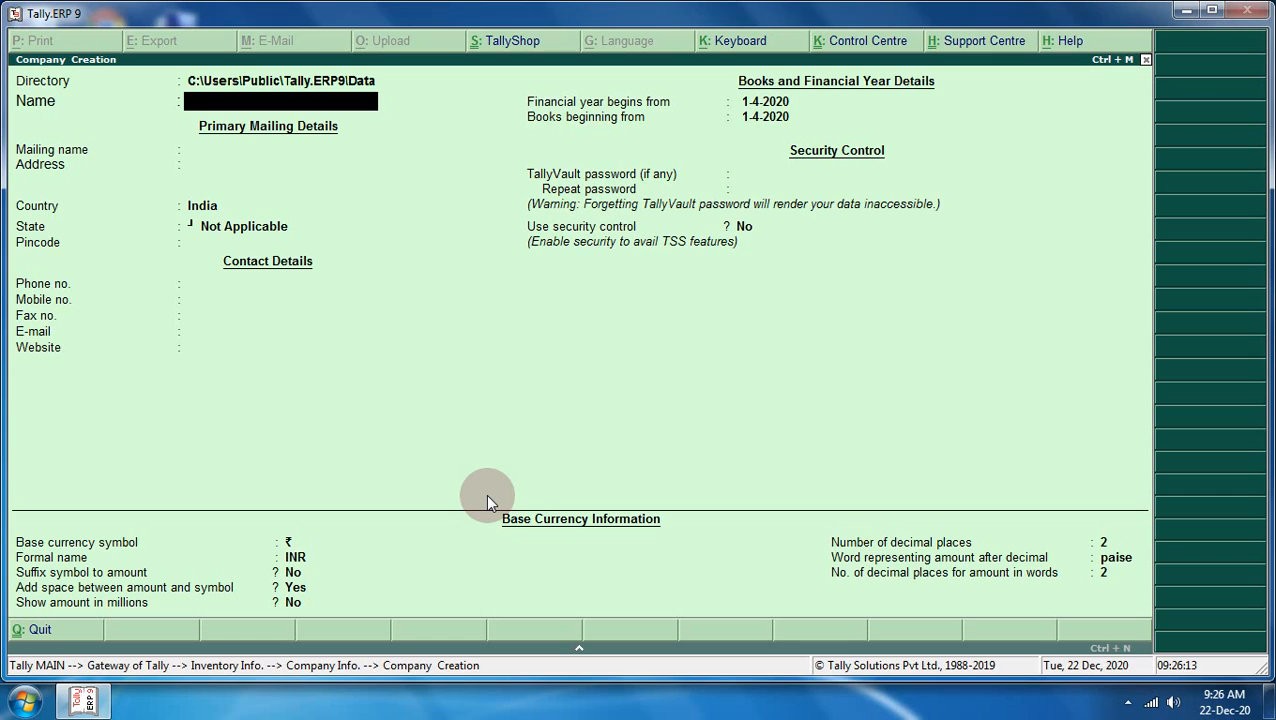
text(Mohan Travell)
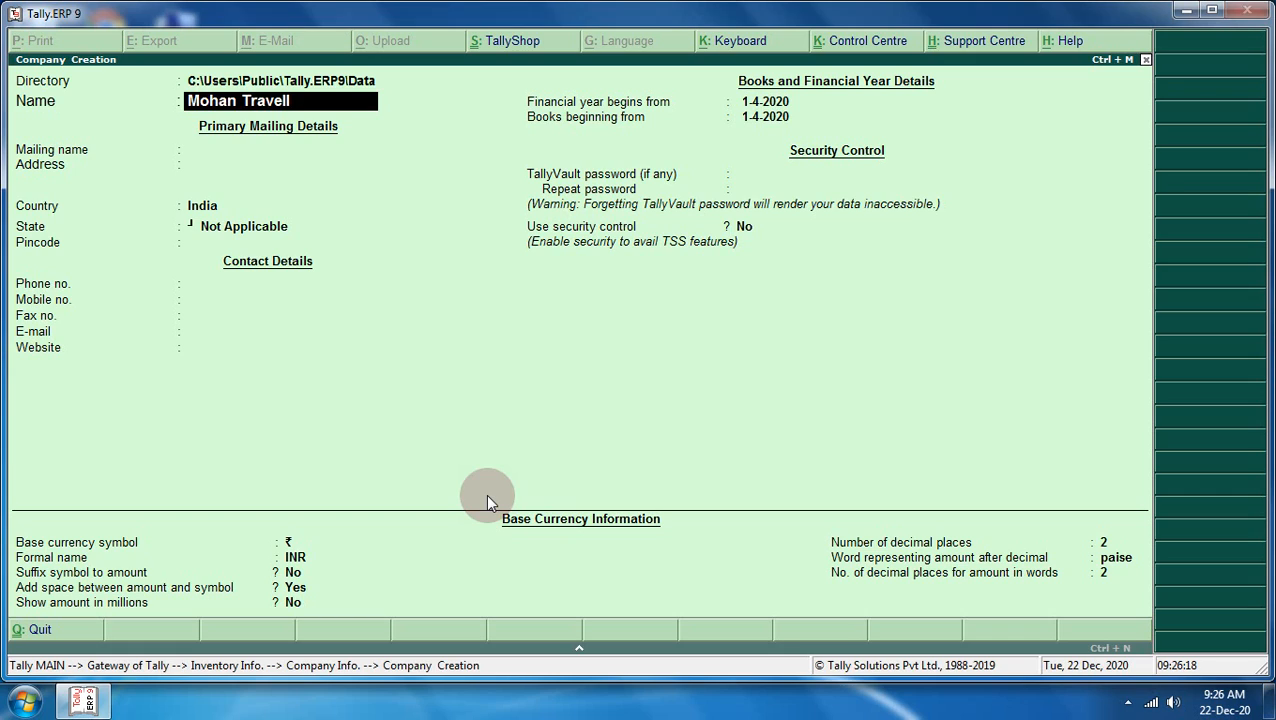
key(Return)
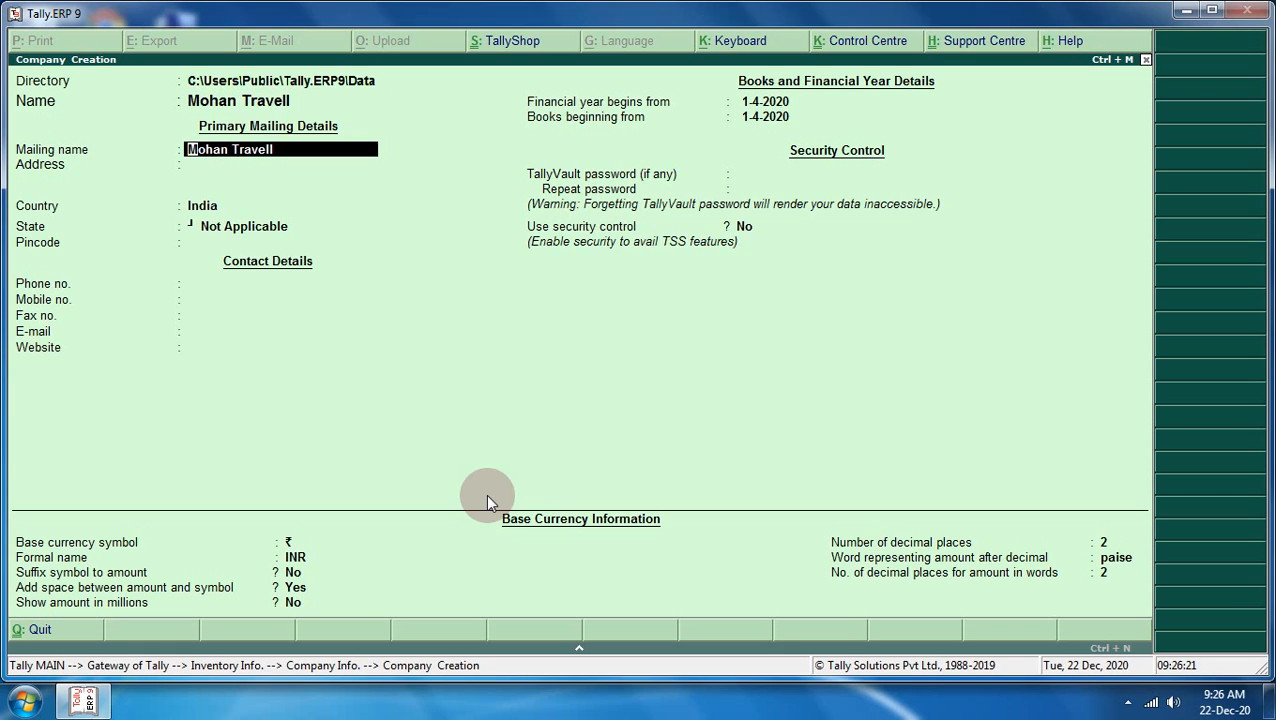
key(Return)
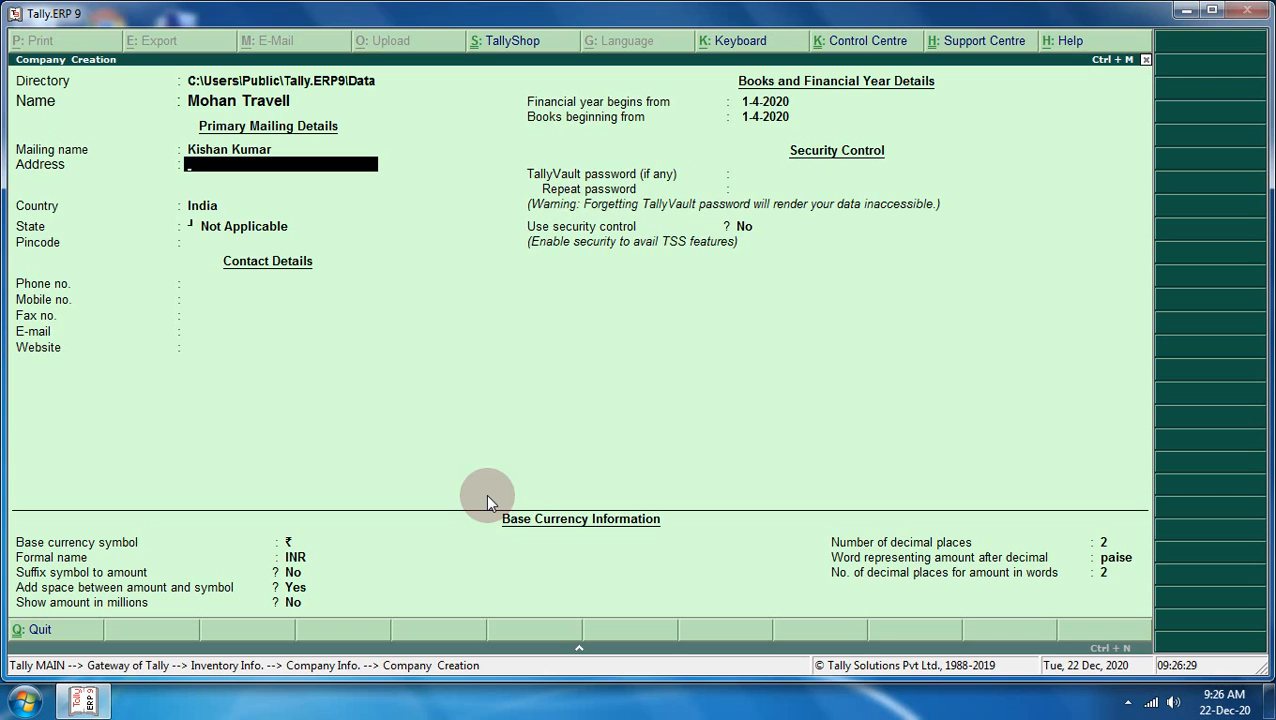
- Fill in two address lines, State Chhattisgarh, the pincode and mobile number, and accept the company
text(Chakarbhata)
key(Return)
key(Return)
key(BackSpace)
key(Return)
text(Bi)
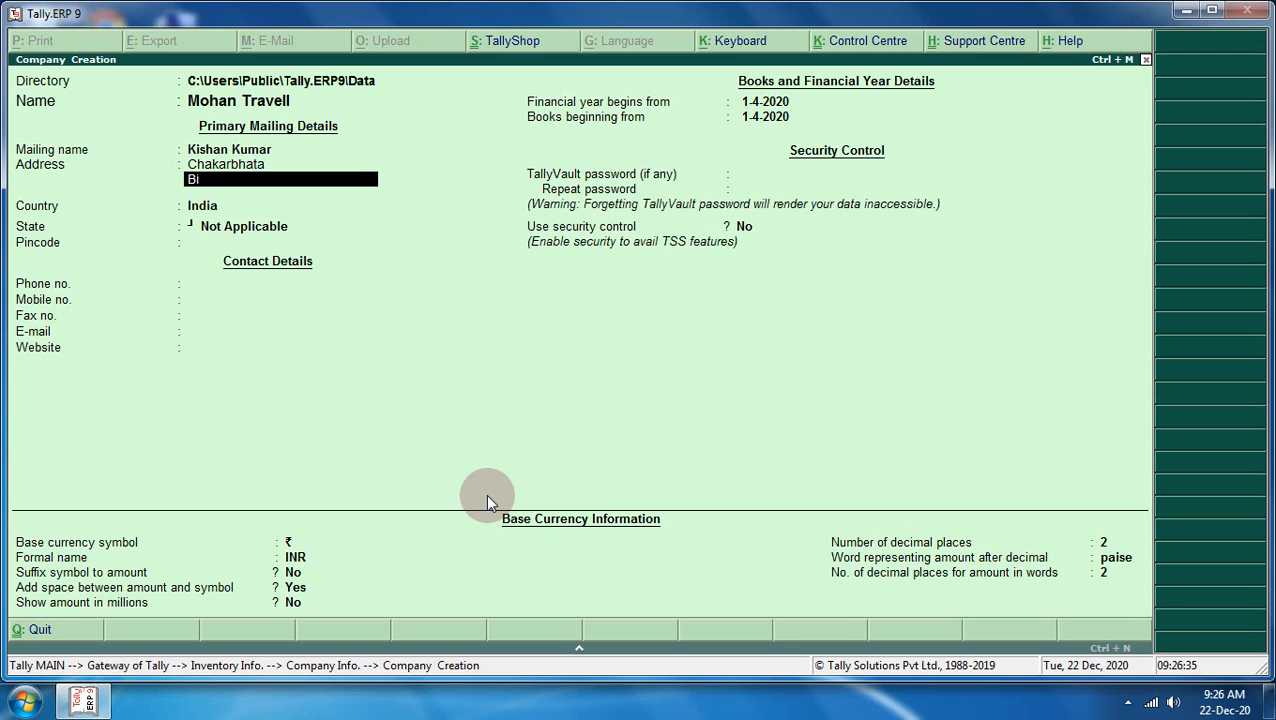
text(lapur)
key(Return)
key(Return)
key(Return)
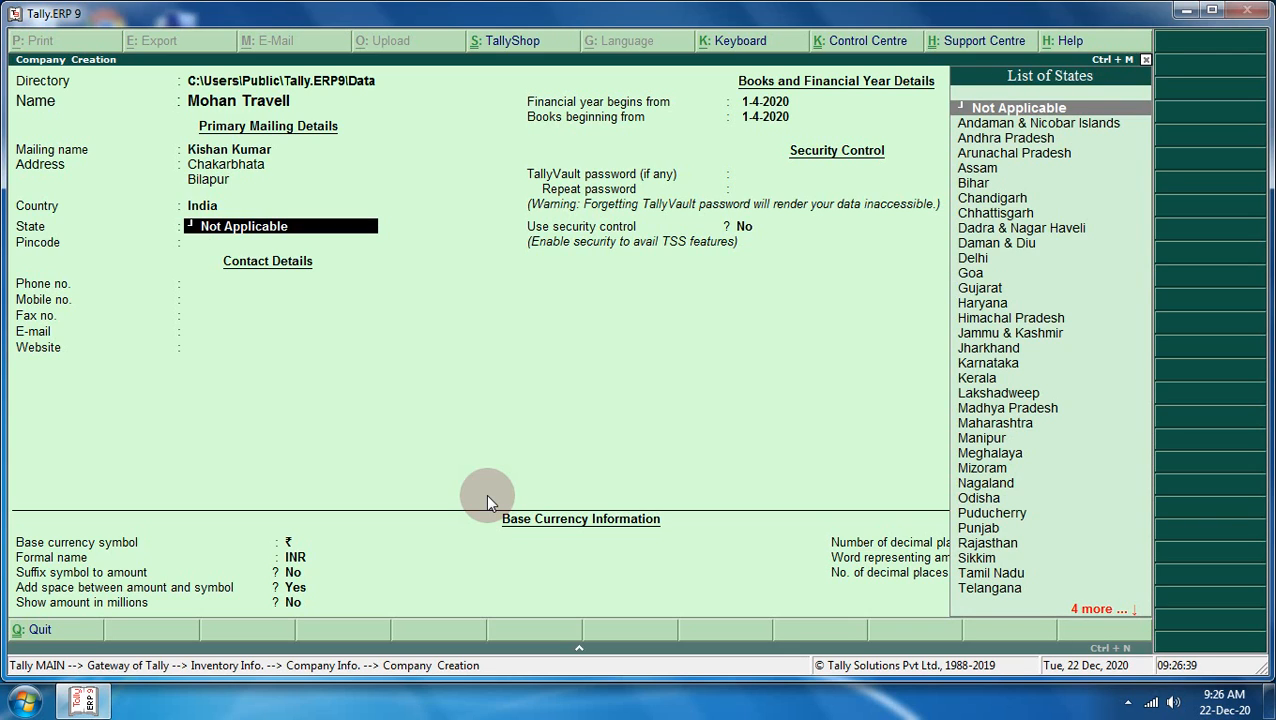
text(Ch)
key(Down)
key(Down)
key(Return)
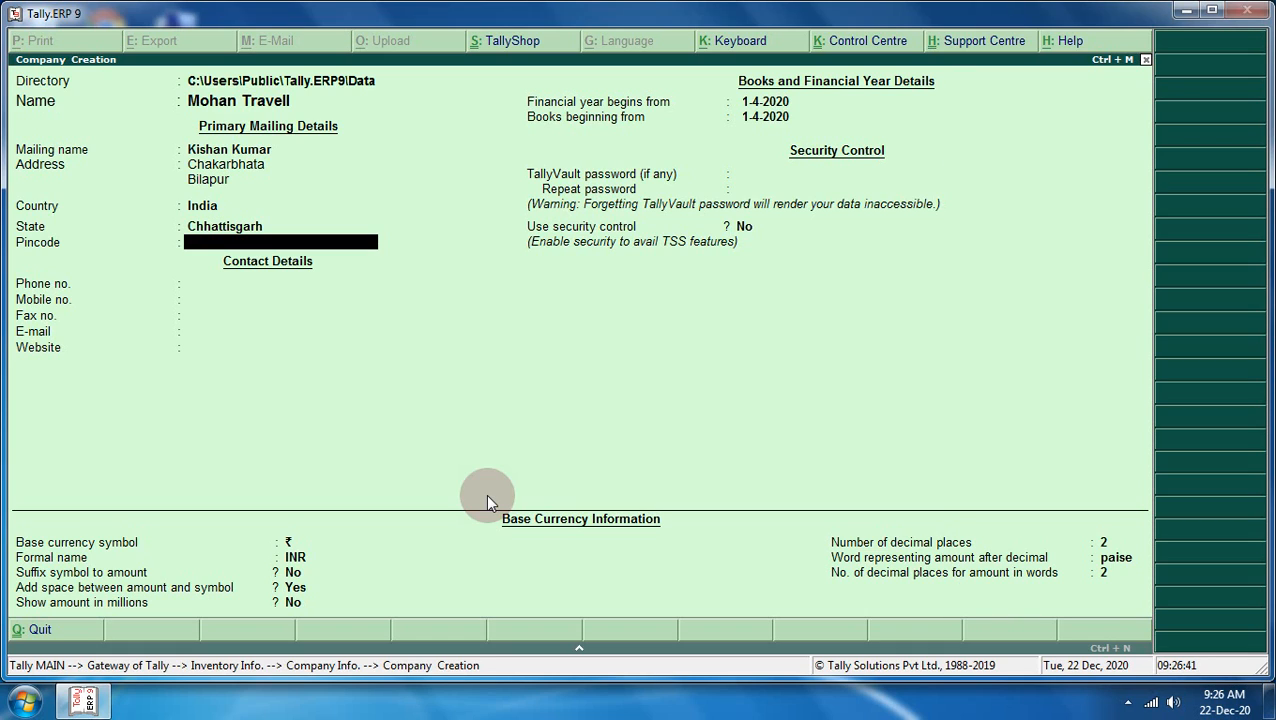
text(495220)
key(Return)
key(Return)
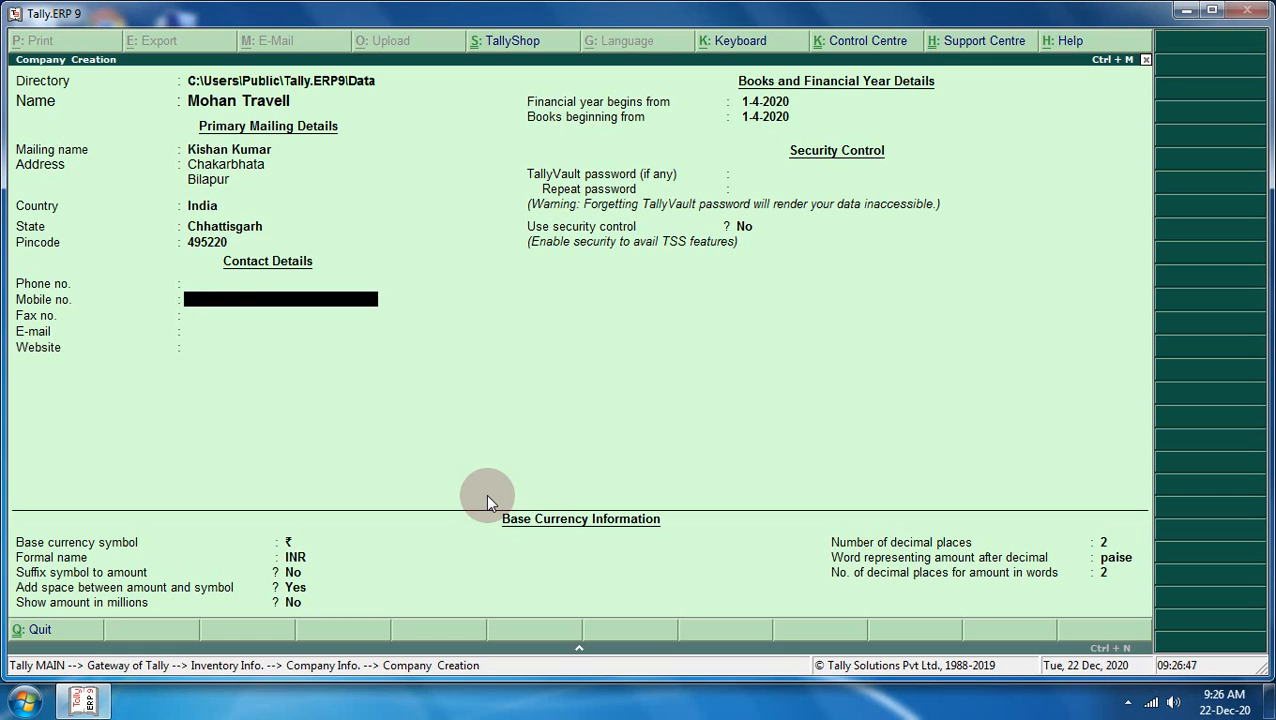
text(94848785)
key(Return)
key(Return)
key(Return)
key(Return)
key(Return)
key(Return)
key(Return)
key(Return)
key(Return)
key(Return)
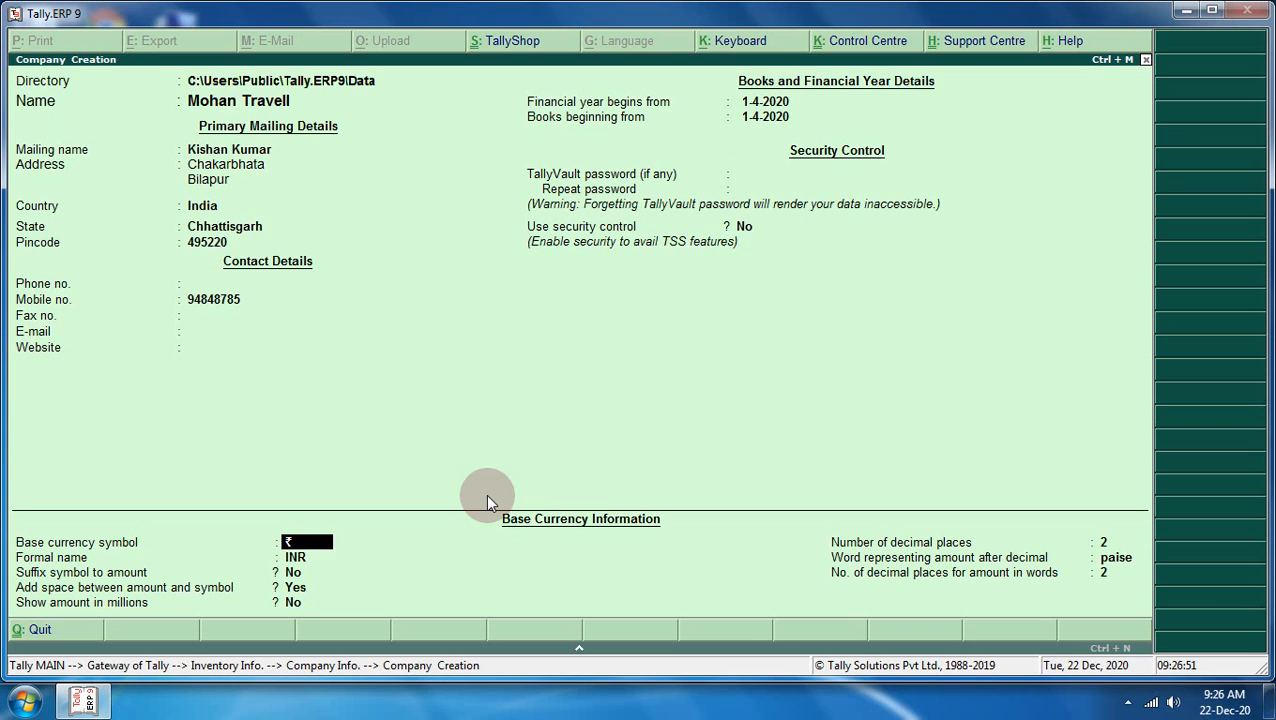
key(Return)
key(Return)
key(Return)
key(Return)
key(Return)
key(Return)
key(Return)
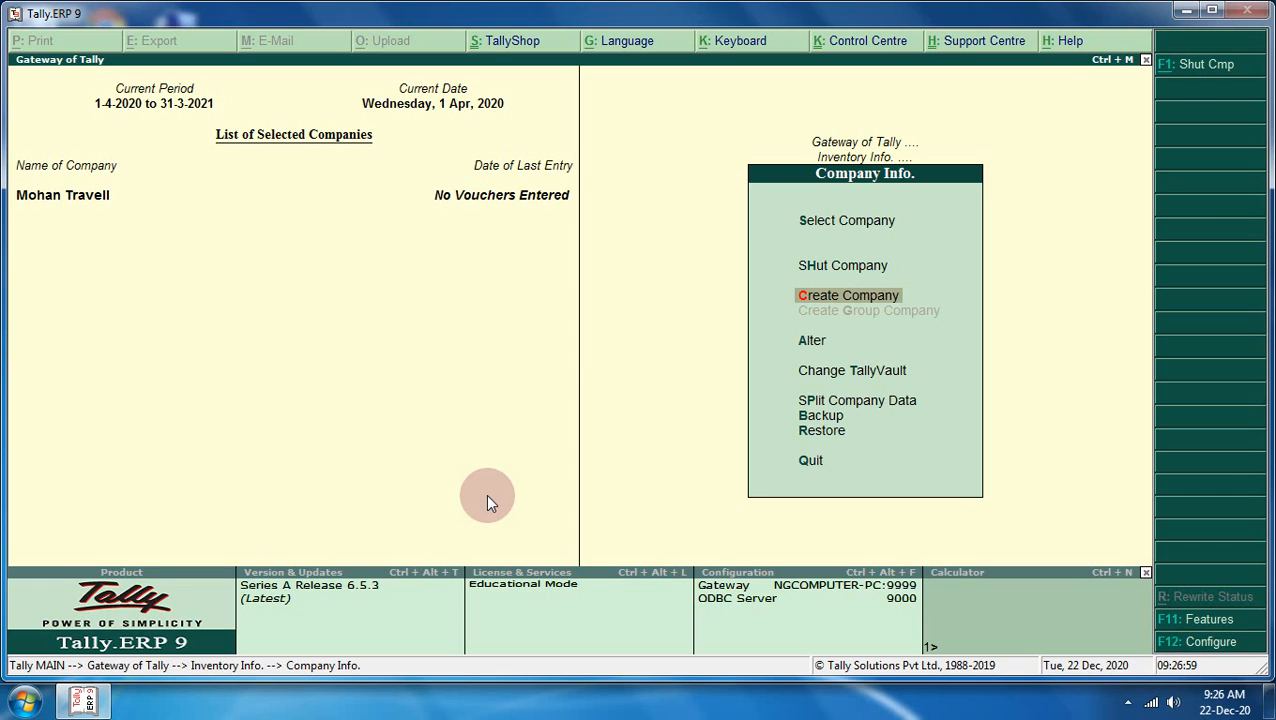
- Return to Gateway of Tally and open F11 Features > Statutory & Taxation for Mohan Travell
key(Escape)
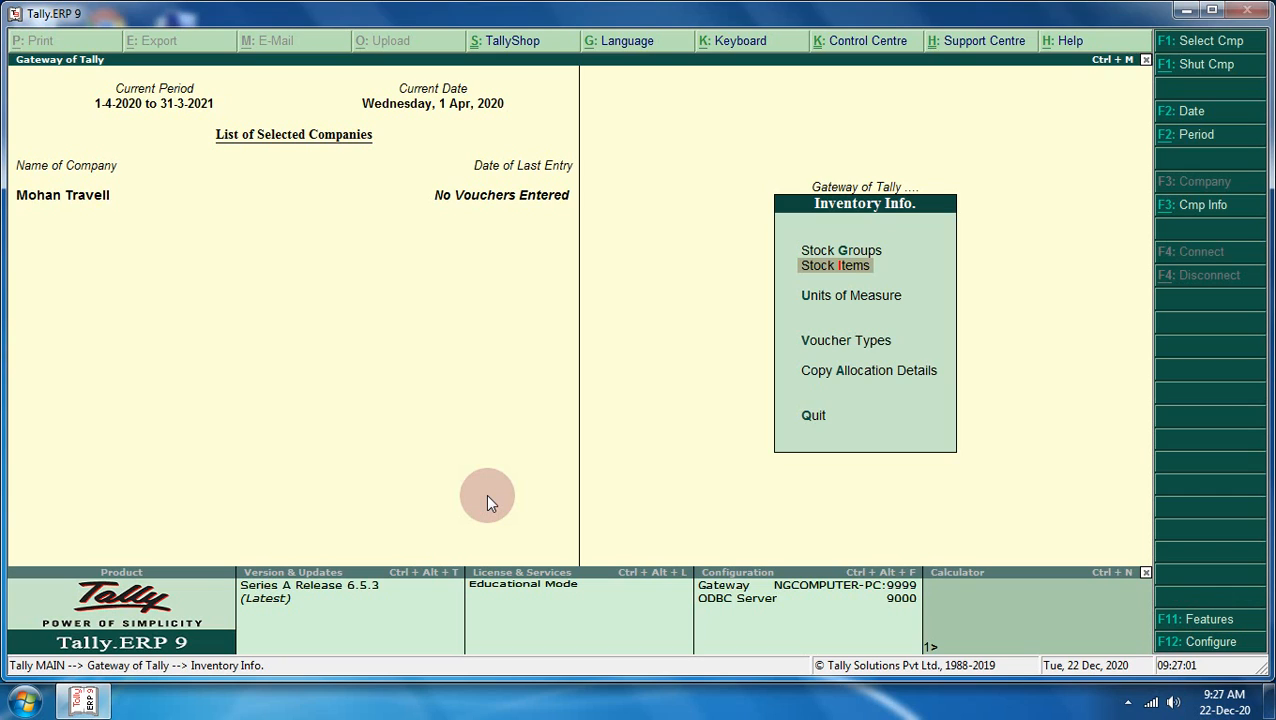
key(Escape)
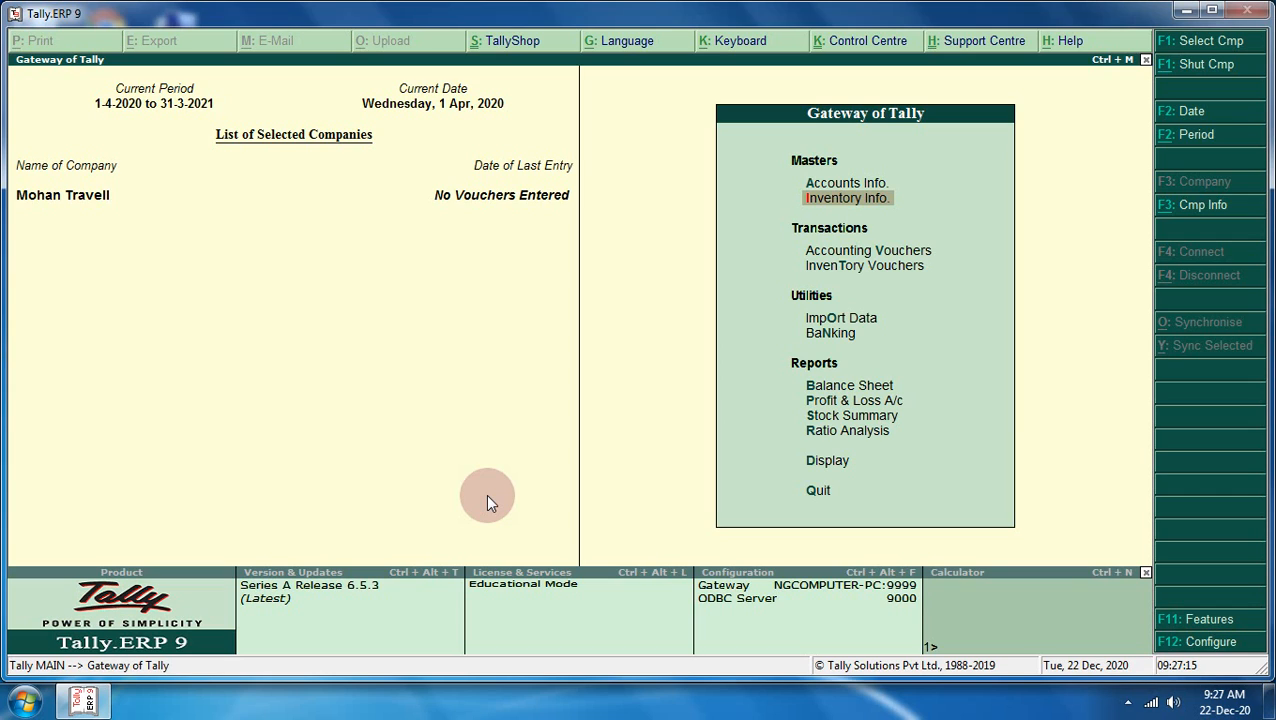
key(F11)
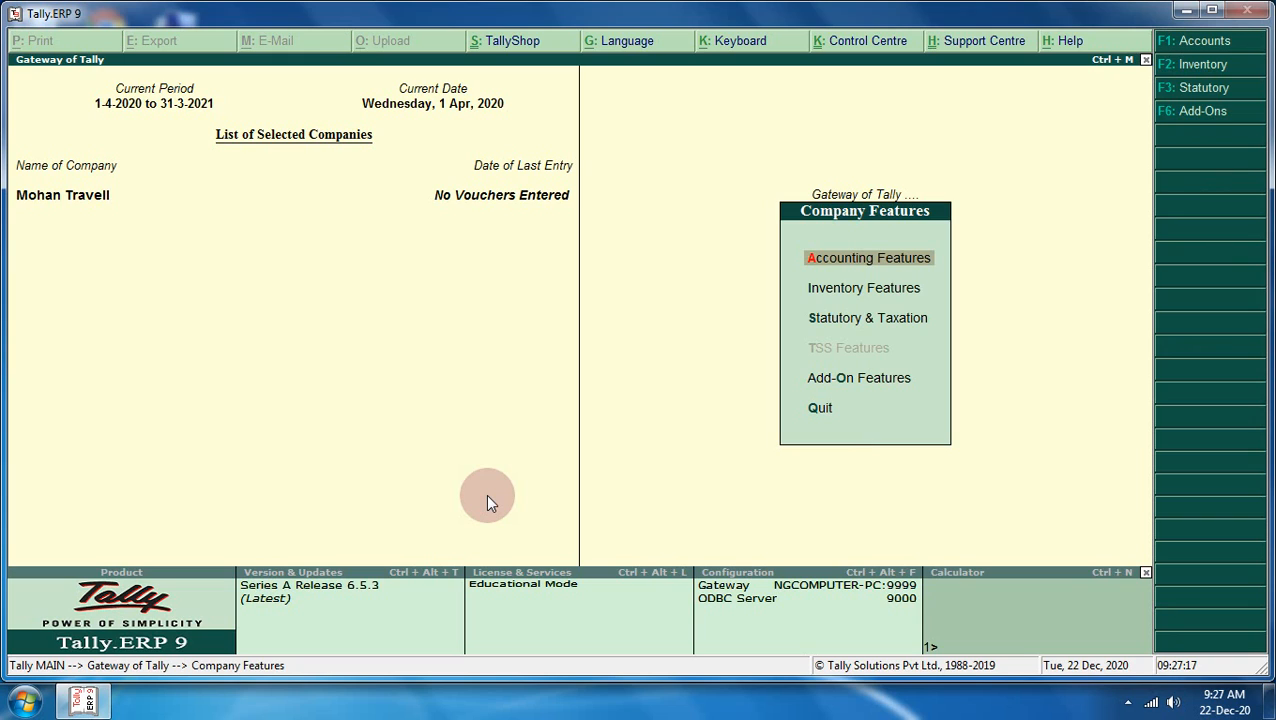
key(Down)
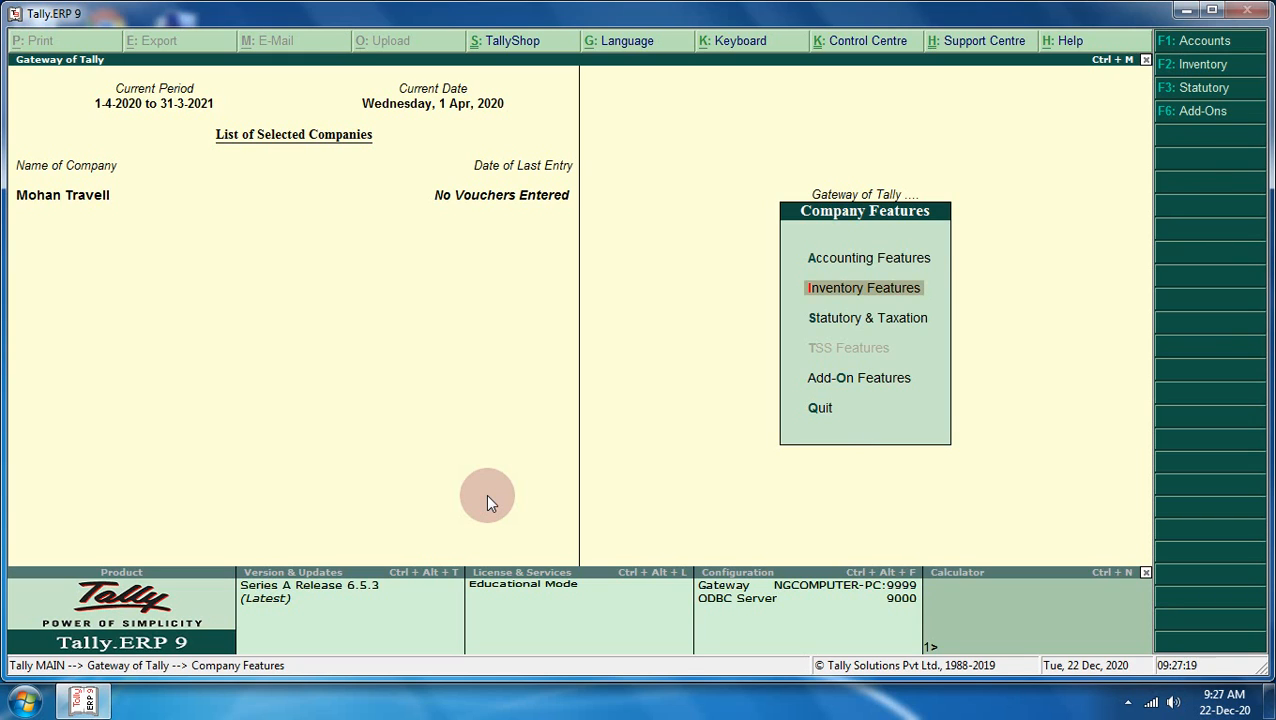
key(Down)
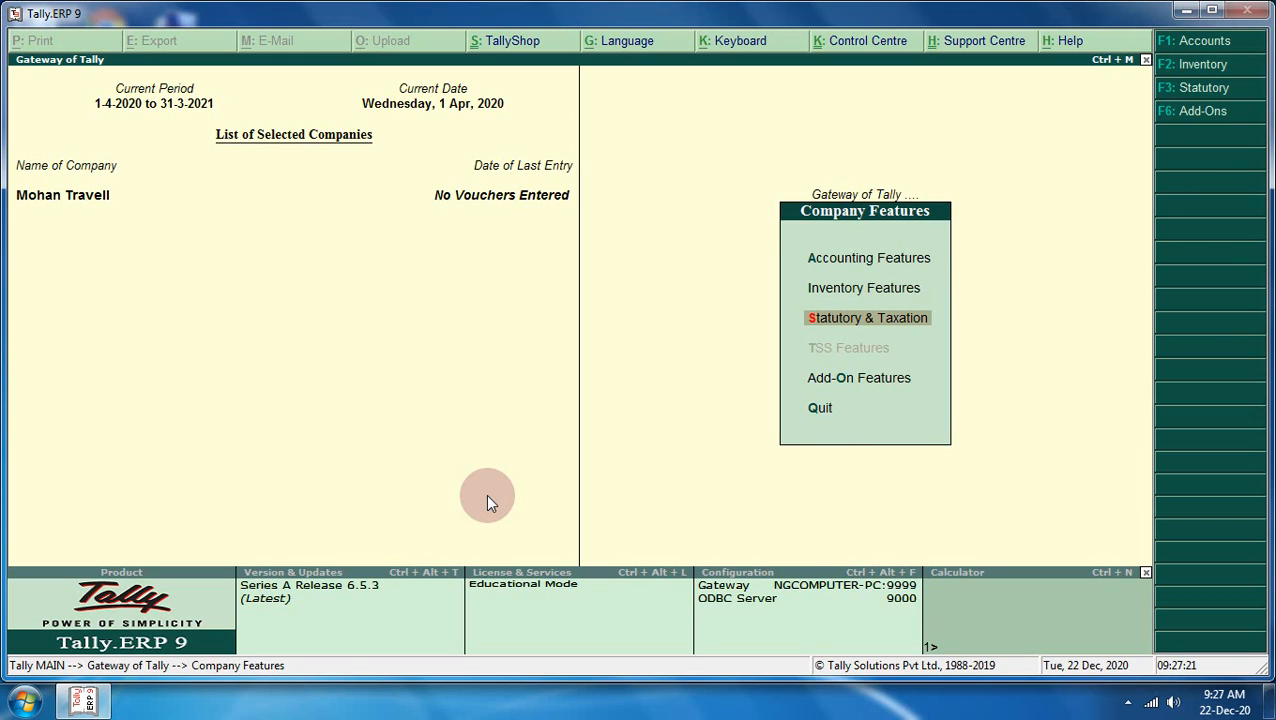
key(Return)
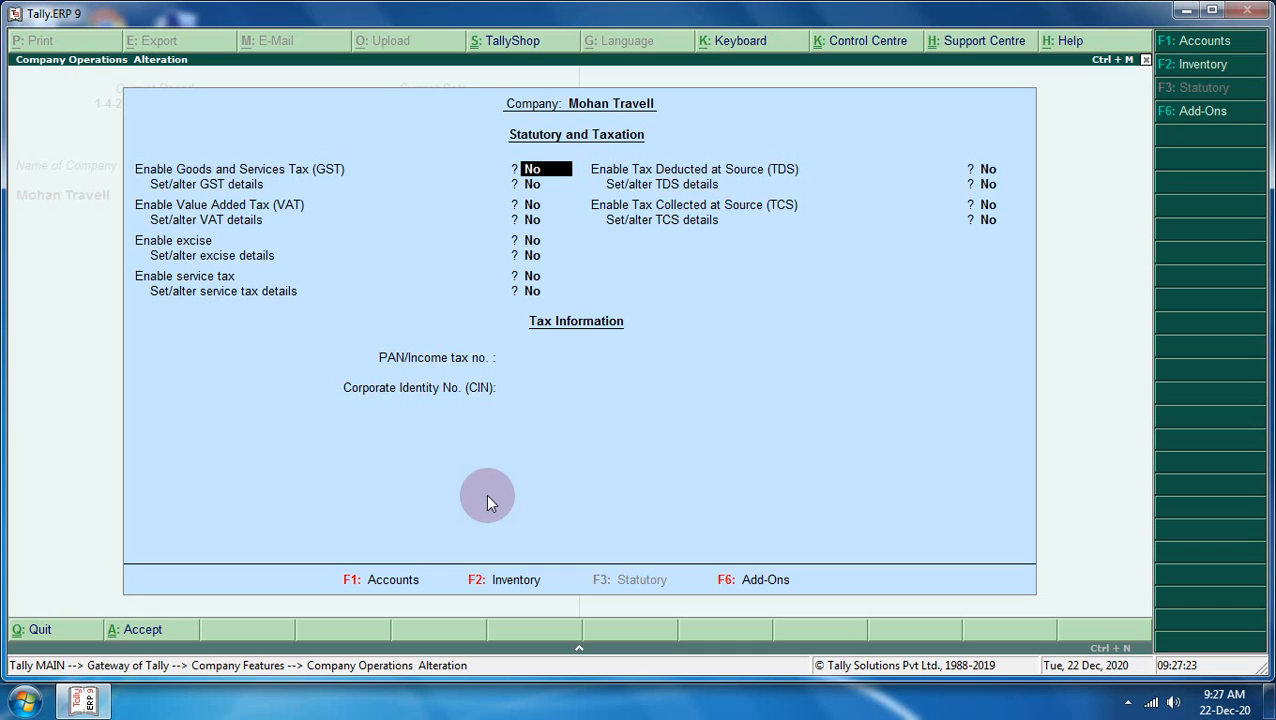
- Set Enable GST to Yes and Set/alter GST details to Yes
text(y)
key(Return)
key(BackSpace)
key(BackSpace)
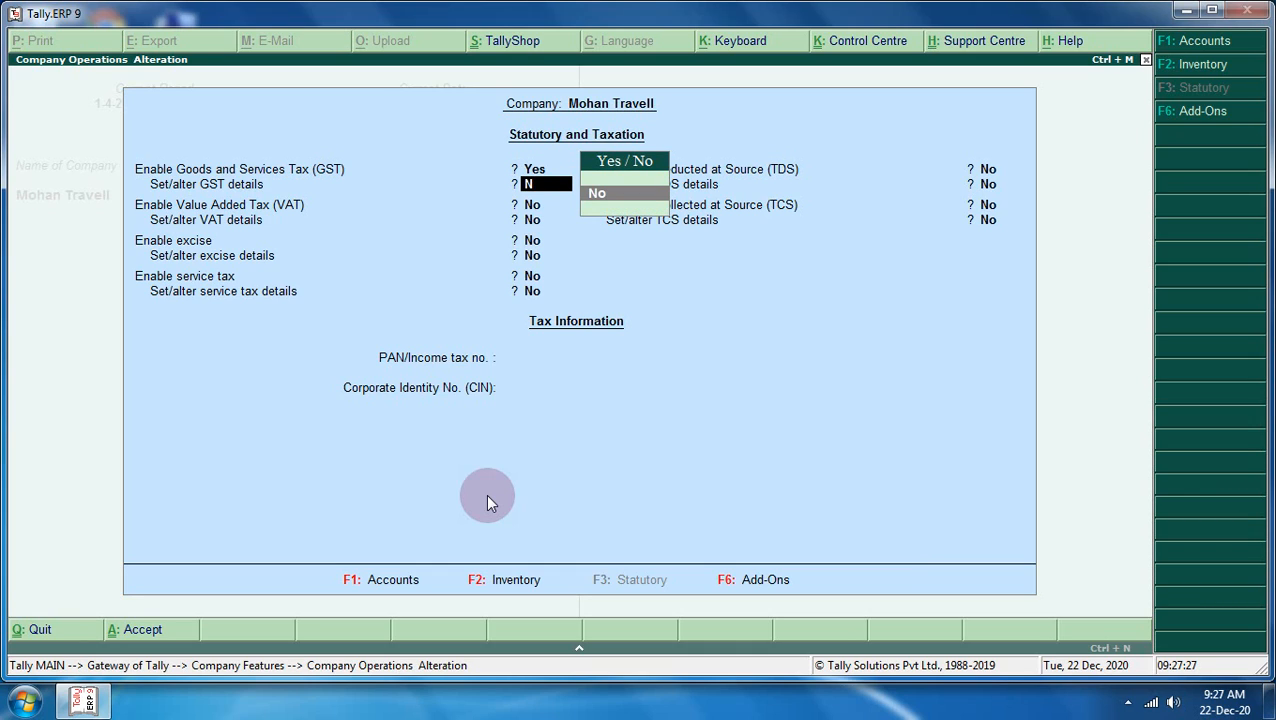
key(Down)
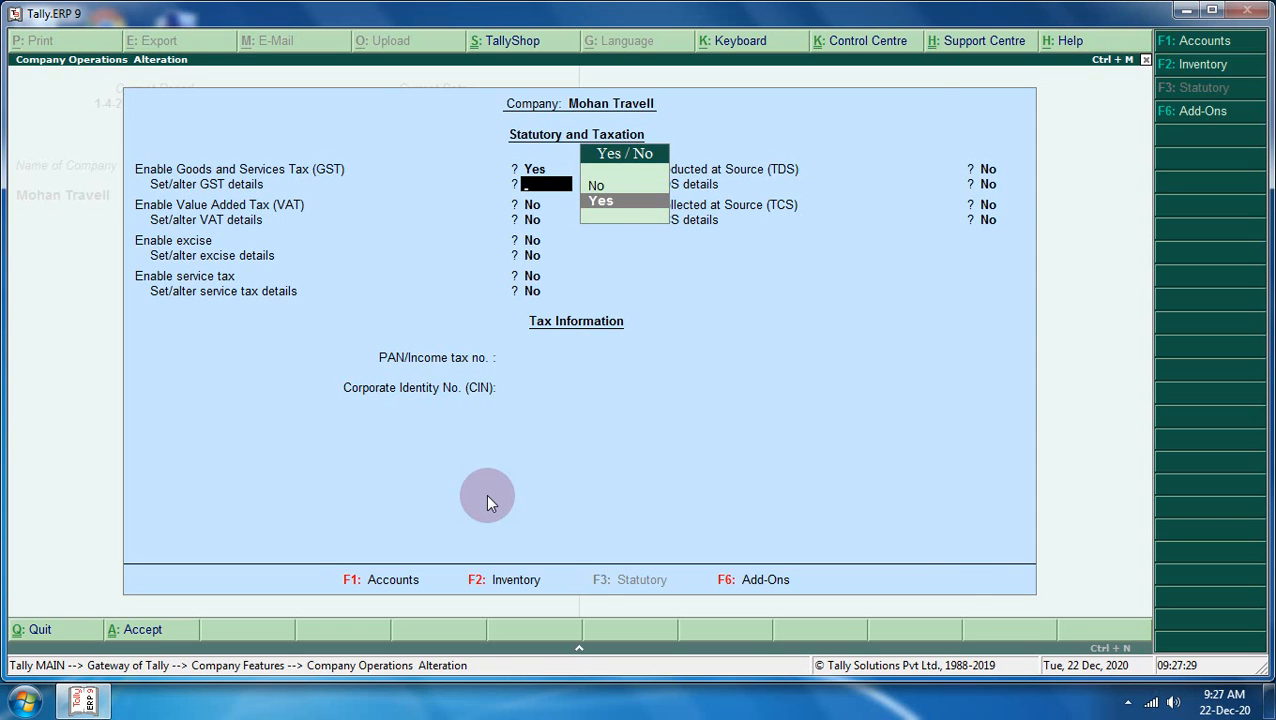
key(Return)
key(Return)
key(Return)
key(Return)
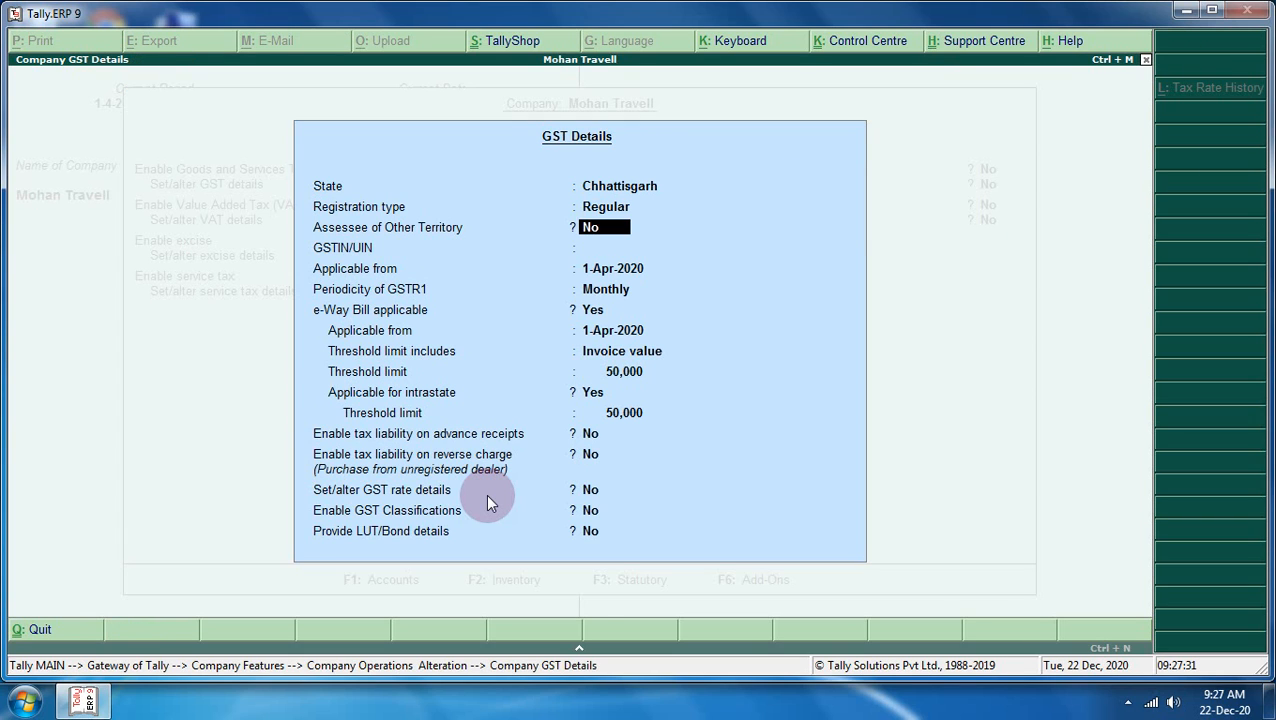
- Enter the company's GSTIN and accept Mohan Travell's GST statutory settings
text(HYYY77666)
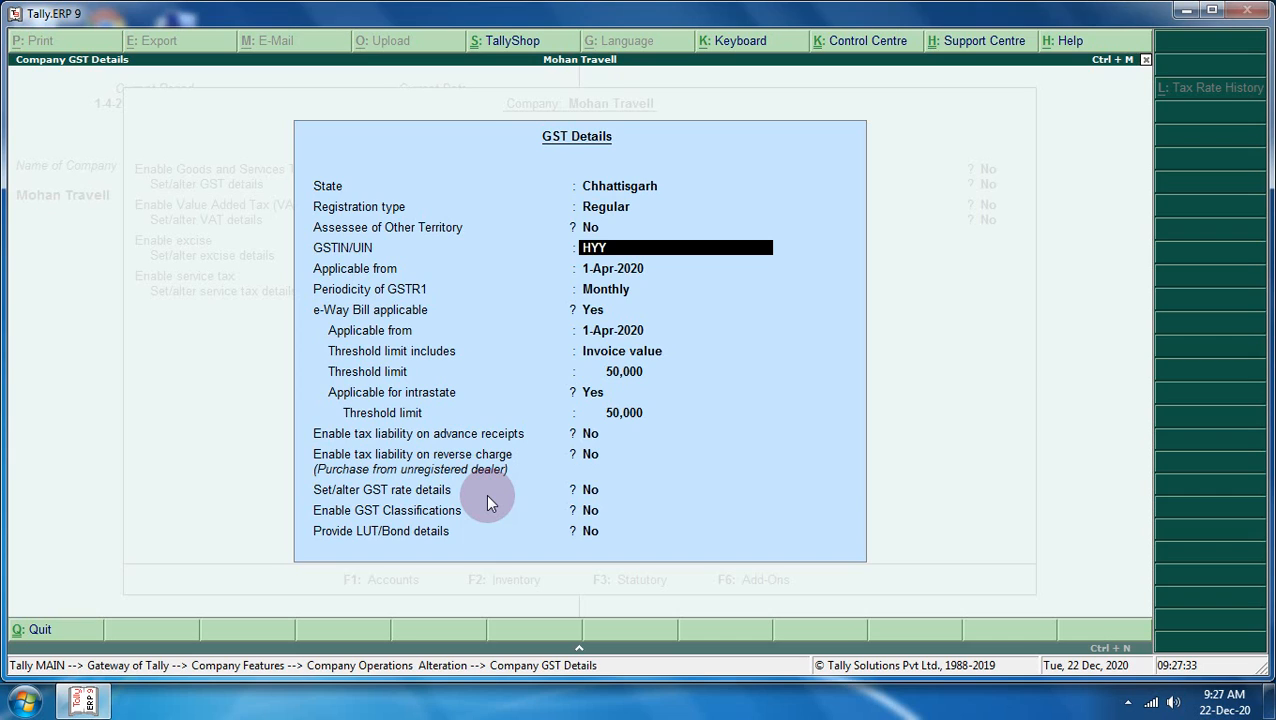
key(Return)
key(Return)
key(Return)
key(Return)
key(Return)
key(Return)
key(Return)
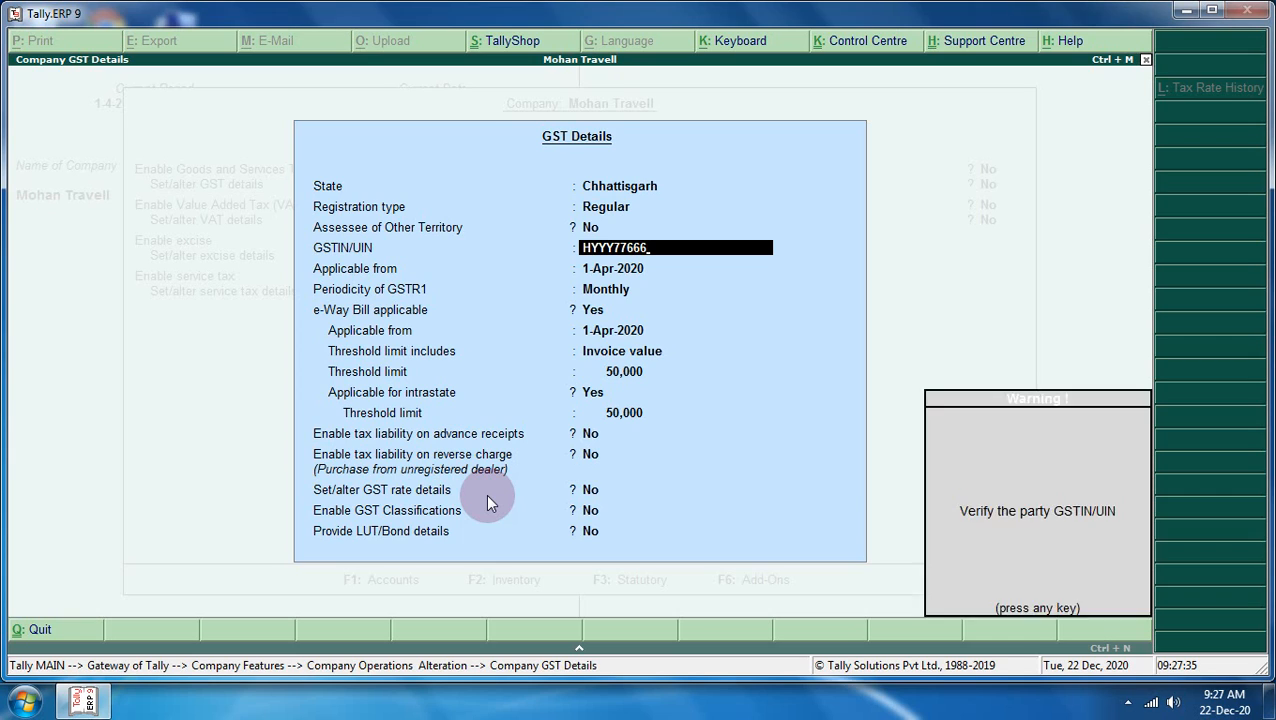
key(Return)
key(Return)
key(Return)
key(Return)
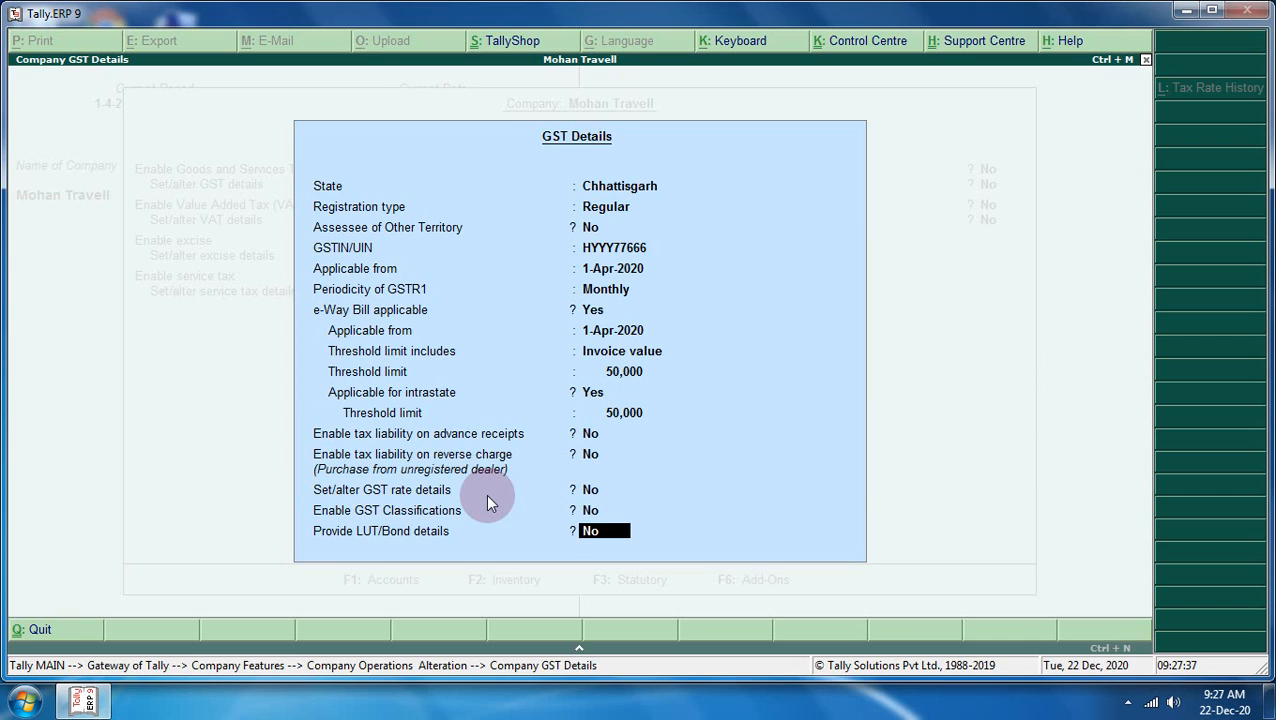
key(Return)
key(Return)
key(Return)
key(Return)
key(Return)
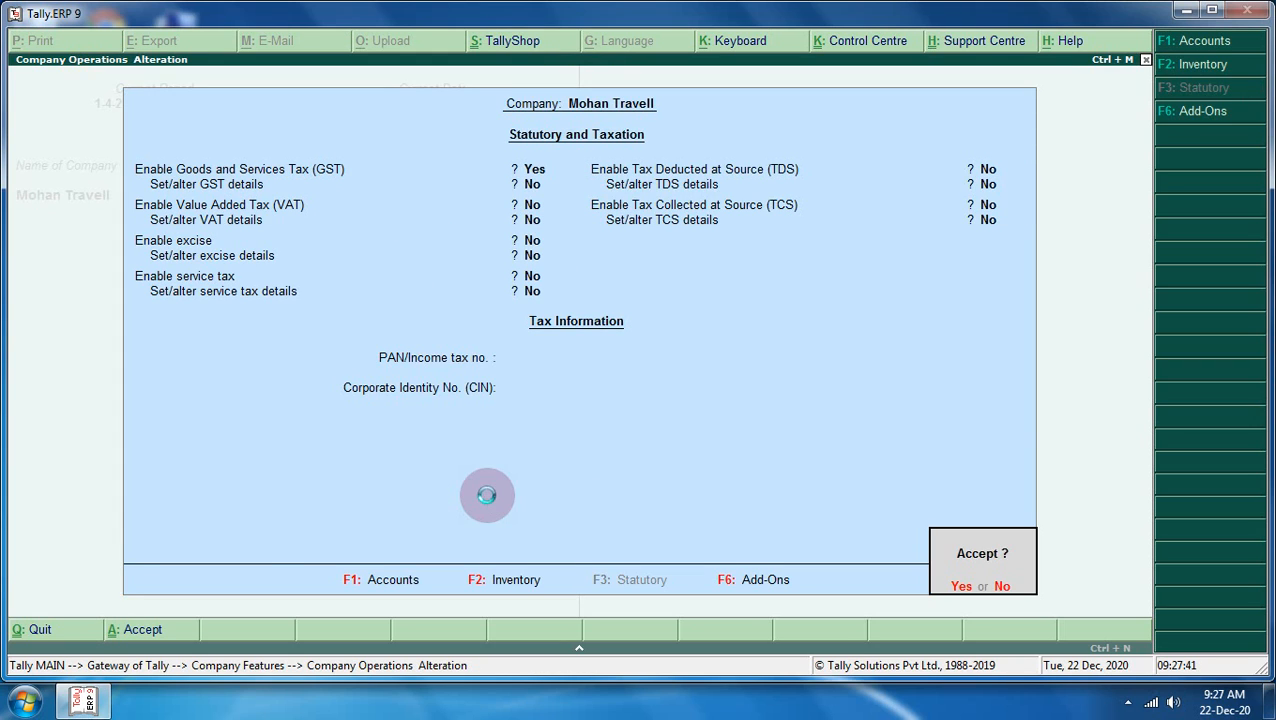
key(Return)
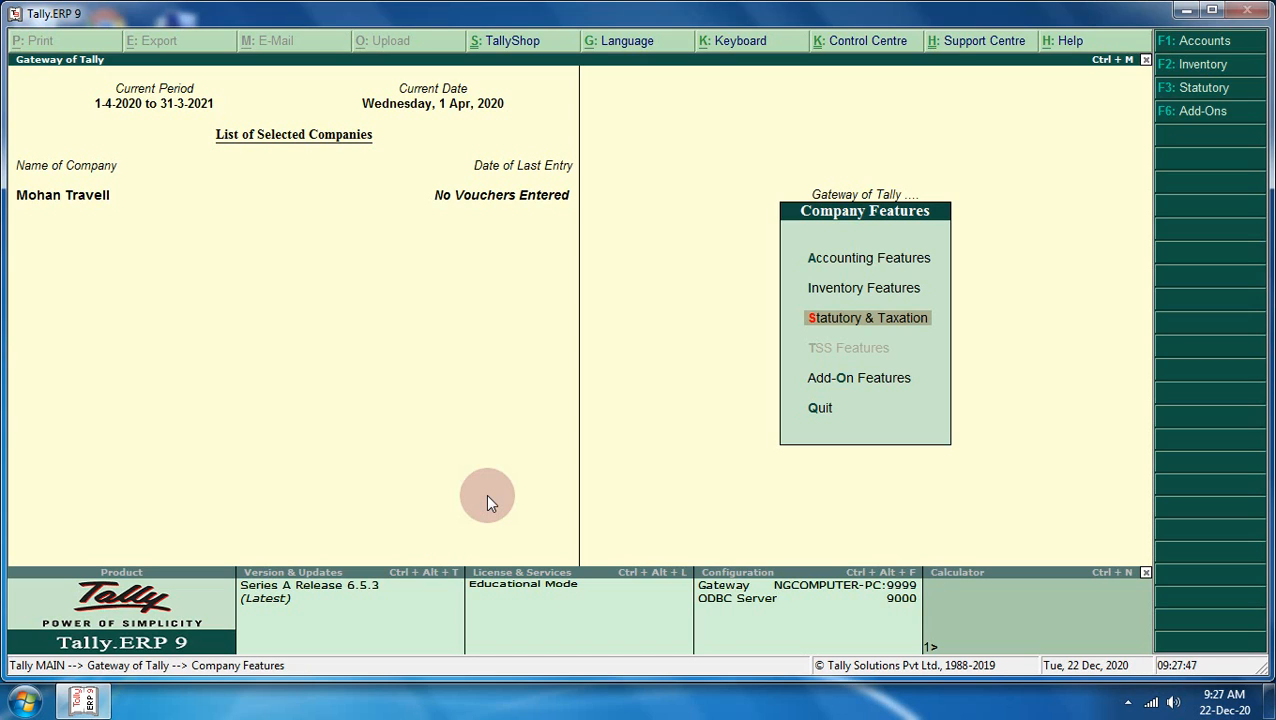
- Go from the Gateway to the Stock Groups menu under Inventory Info
key(Escape)
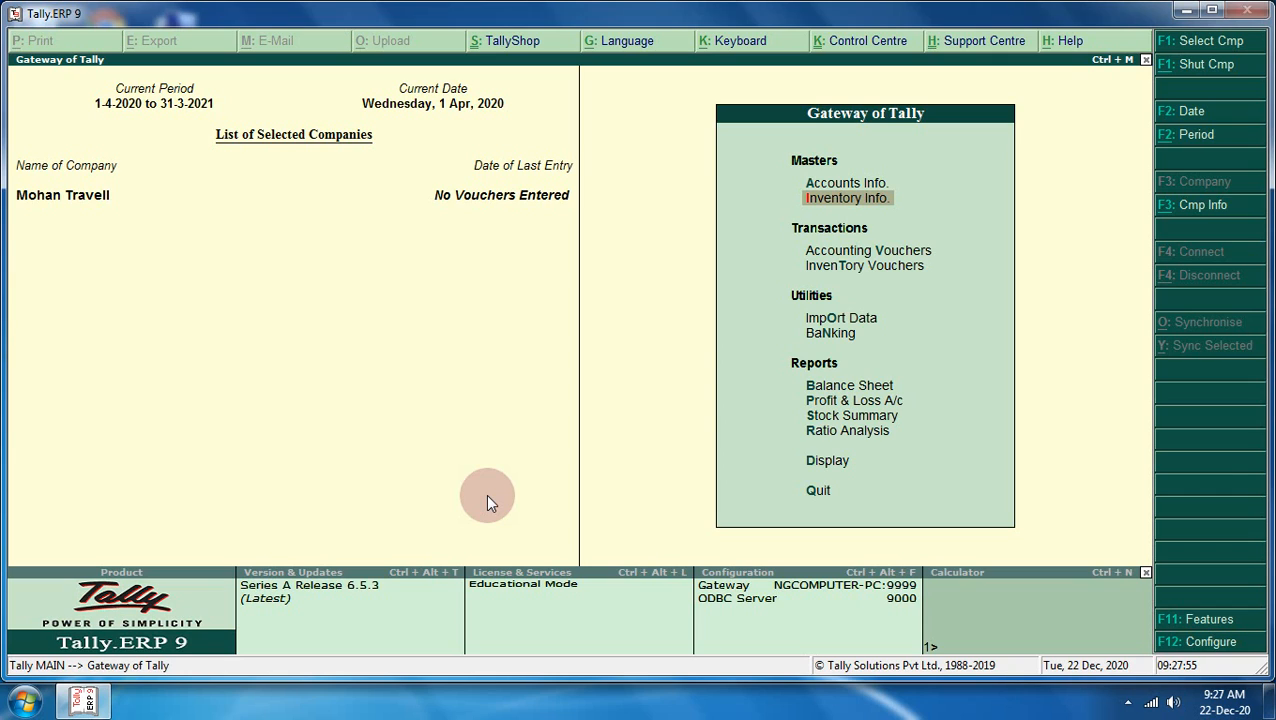
key(Return)
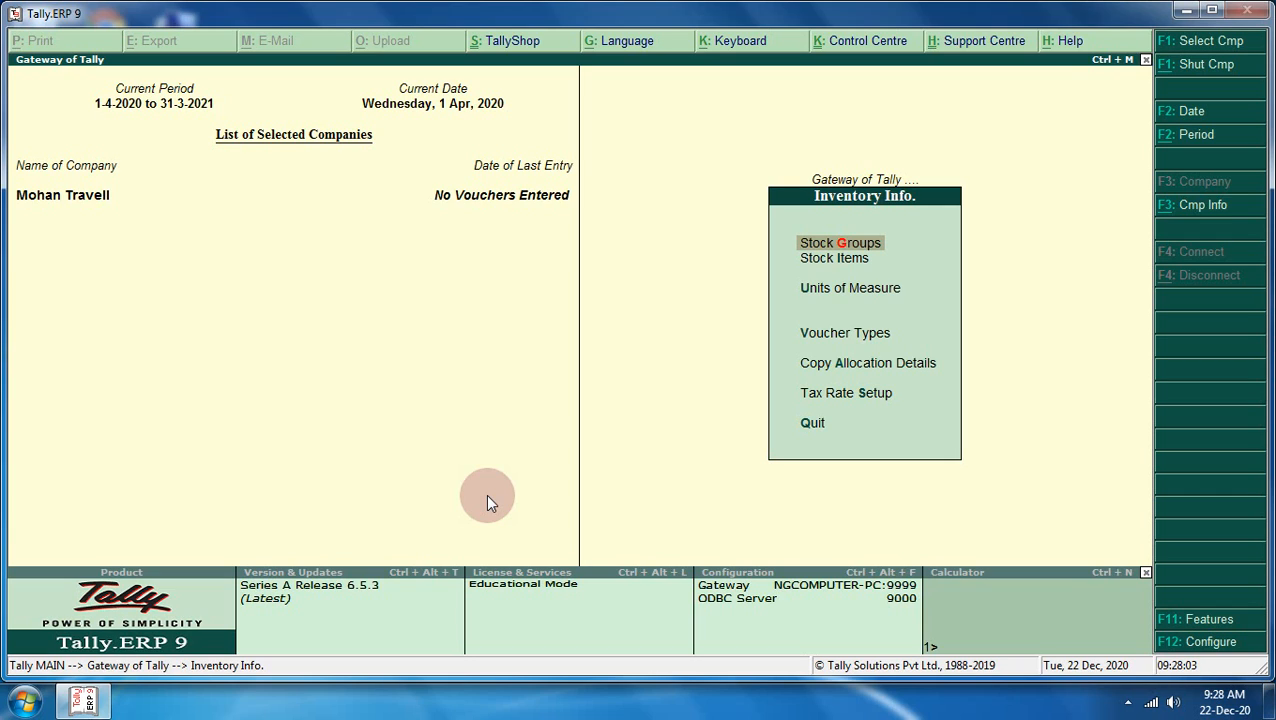
key(Down)
key(Down)
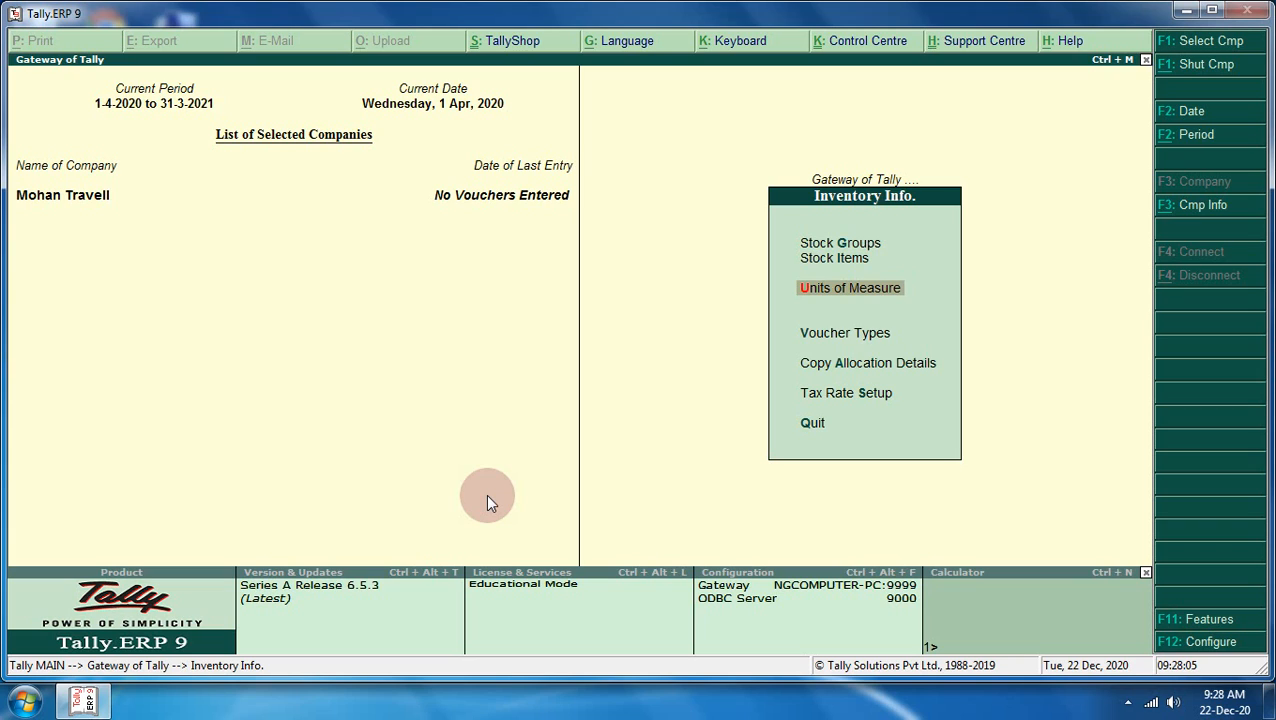
key(Down)
key(Up)
key(Up)
key(Up)
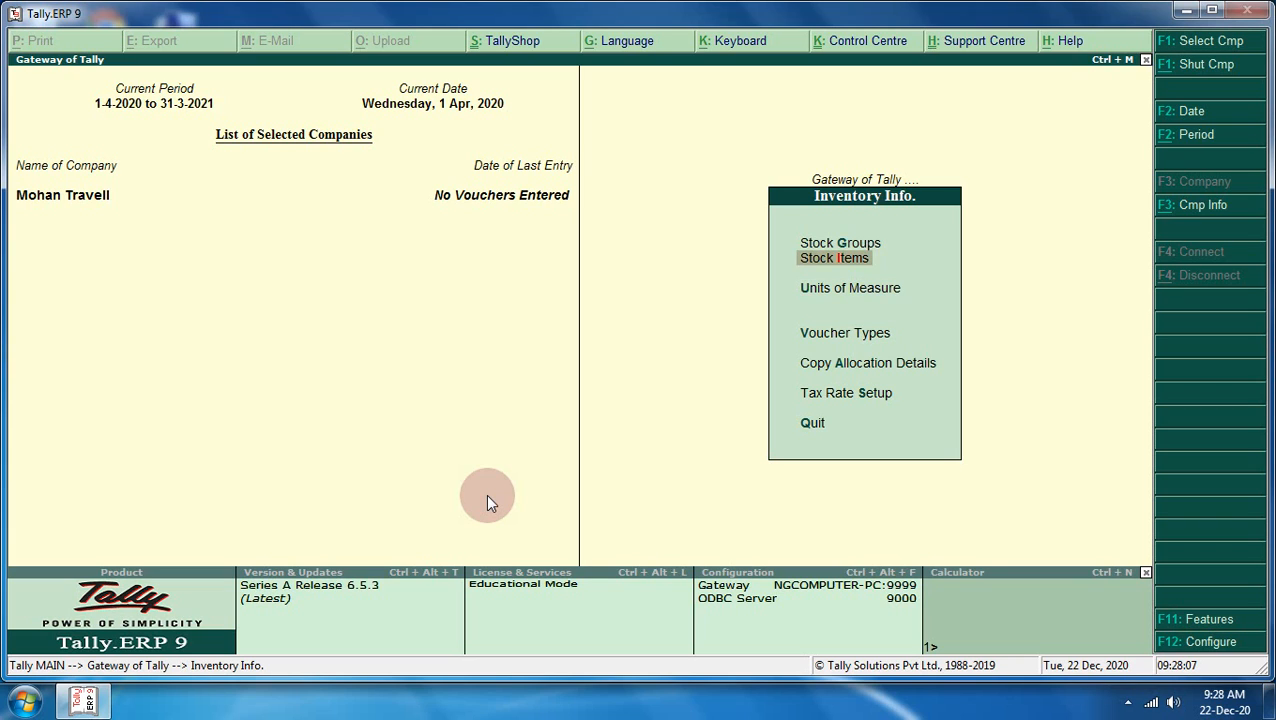
key(Return)
- Create the stock group Cloth under Primary and close the empty creation form
key(Return)
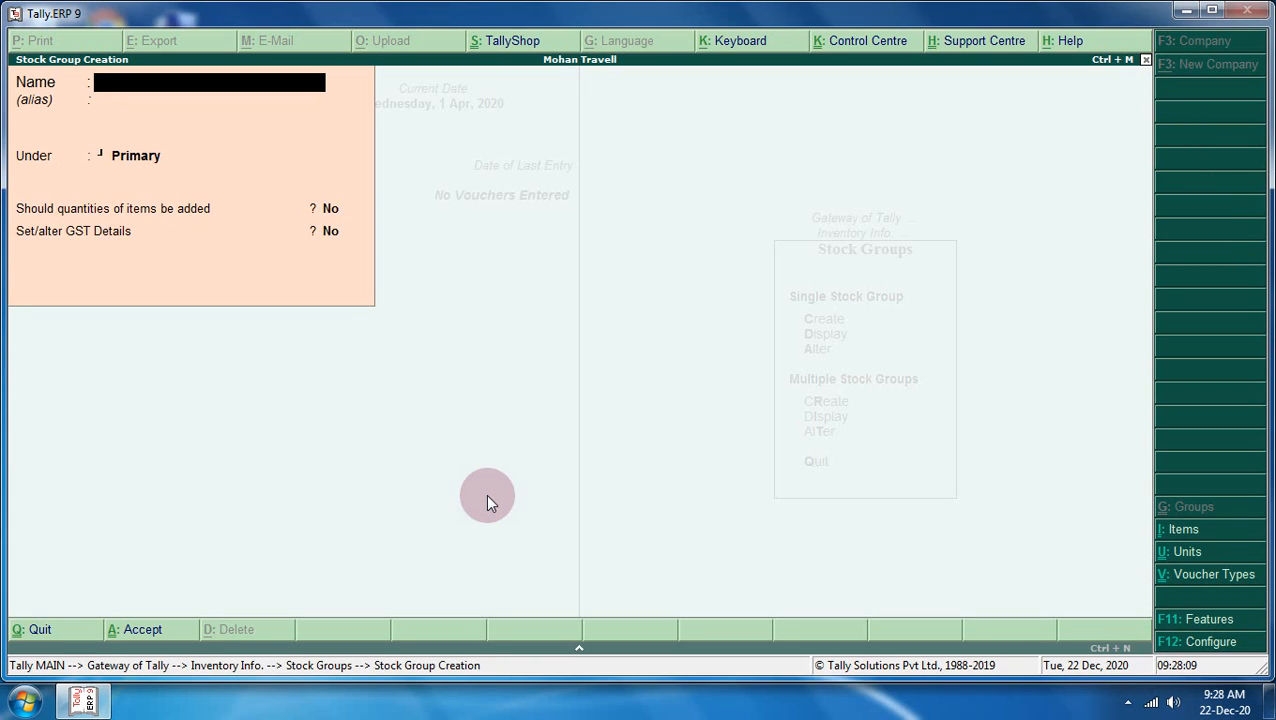
text(Cloth)
key(Return)
key(Return)
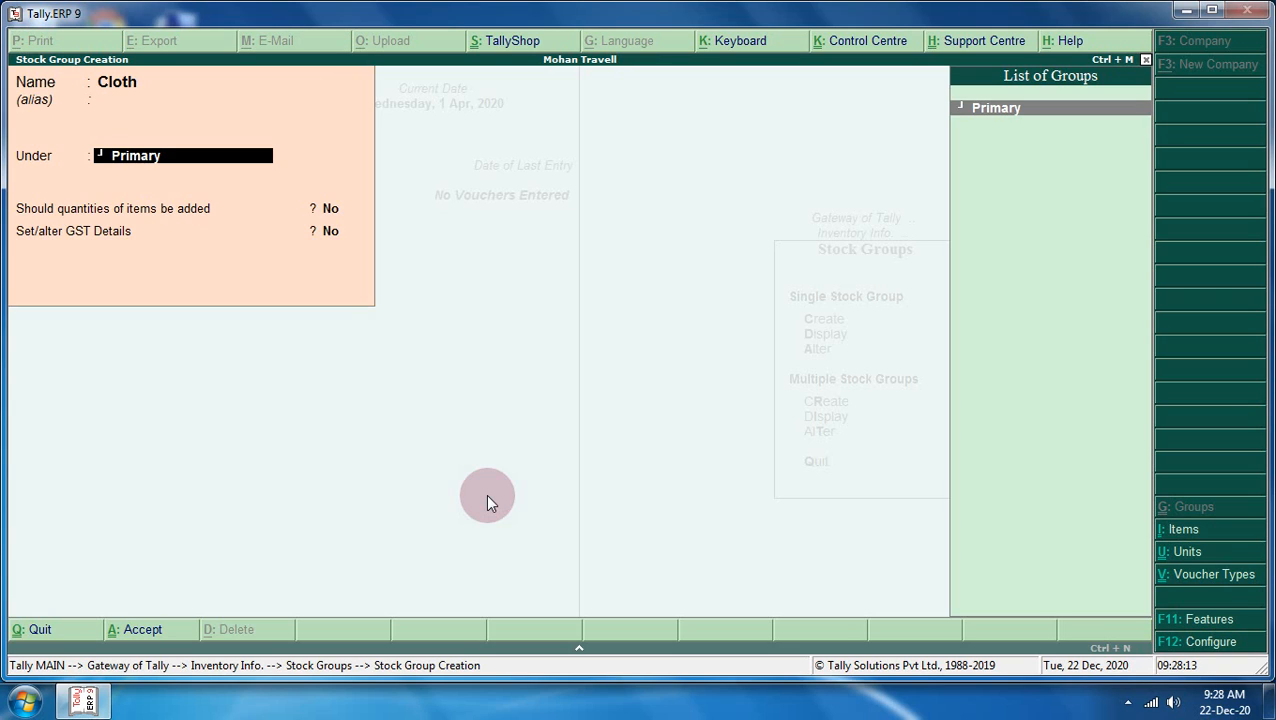
key(Return)
key(Return)
key(Return)
key(Return)
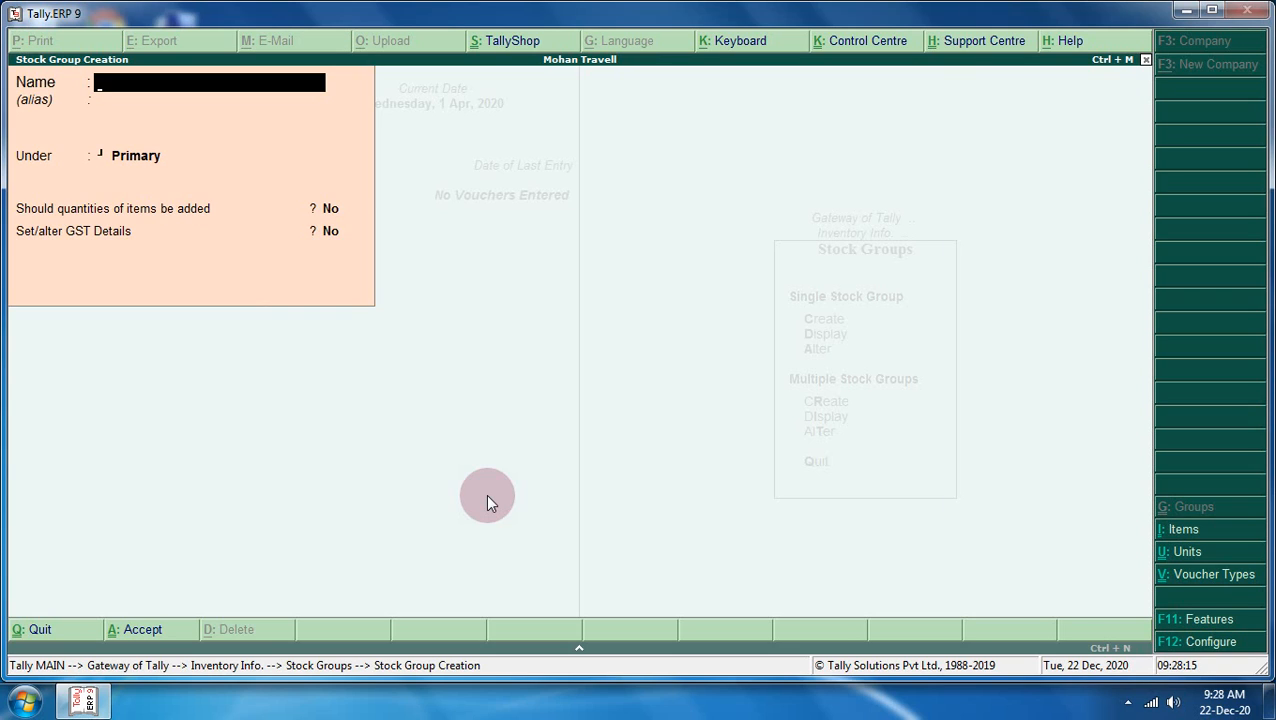
key(Escape)
key(Return)
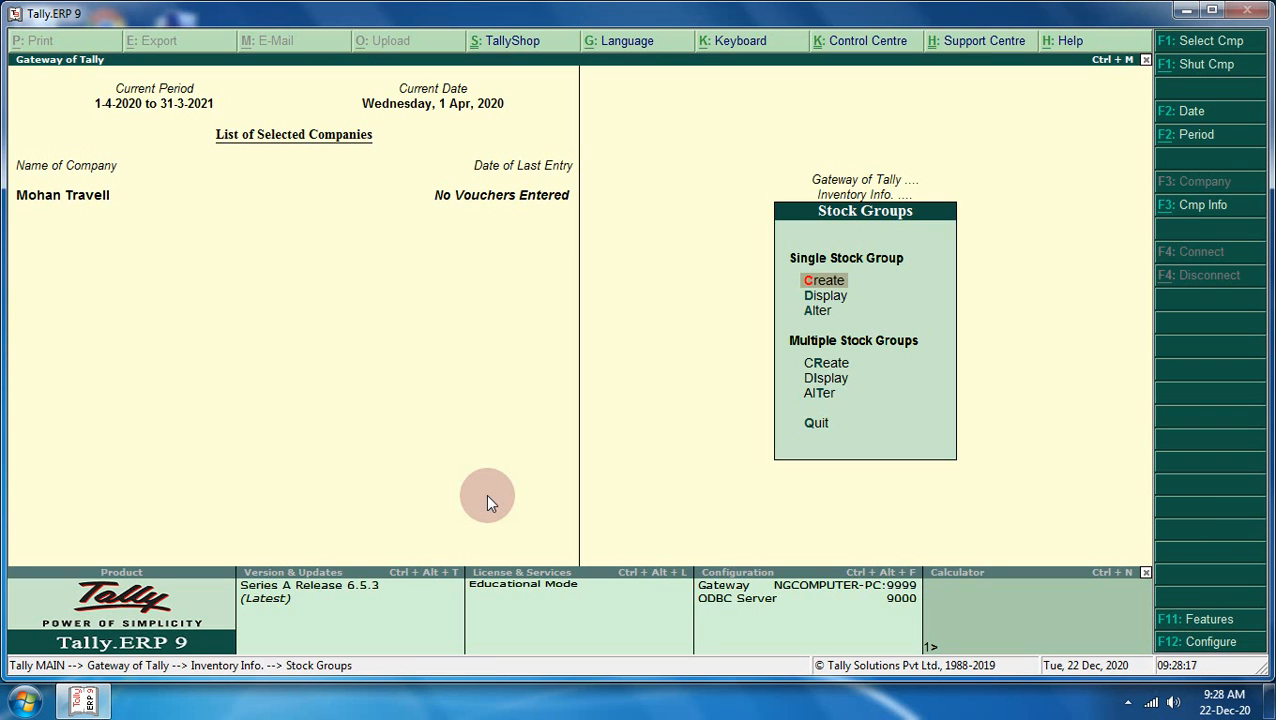
- Go to the Units of Measure menu in Inventory Info
key(Escape)
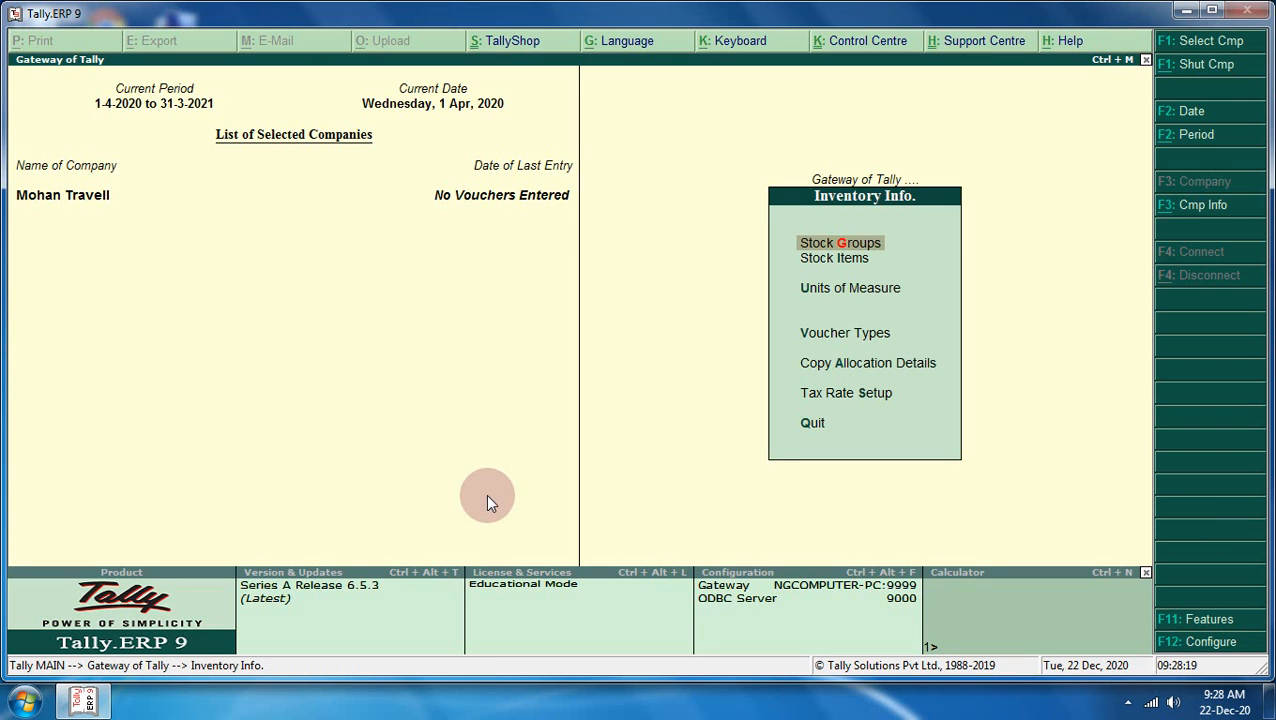
key(Down)
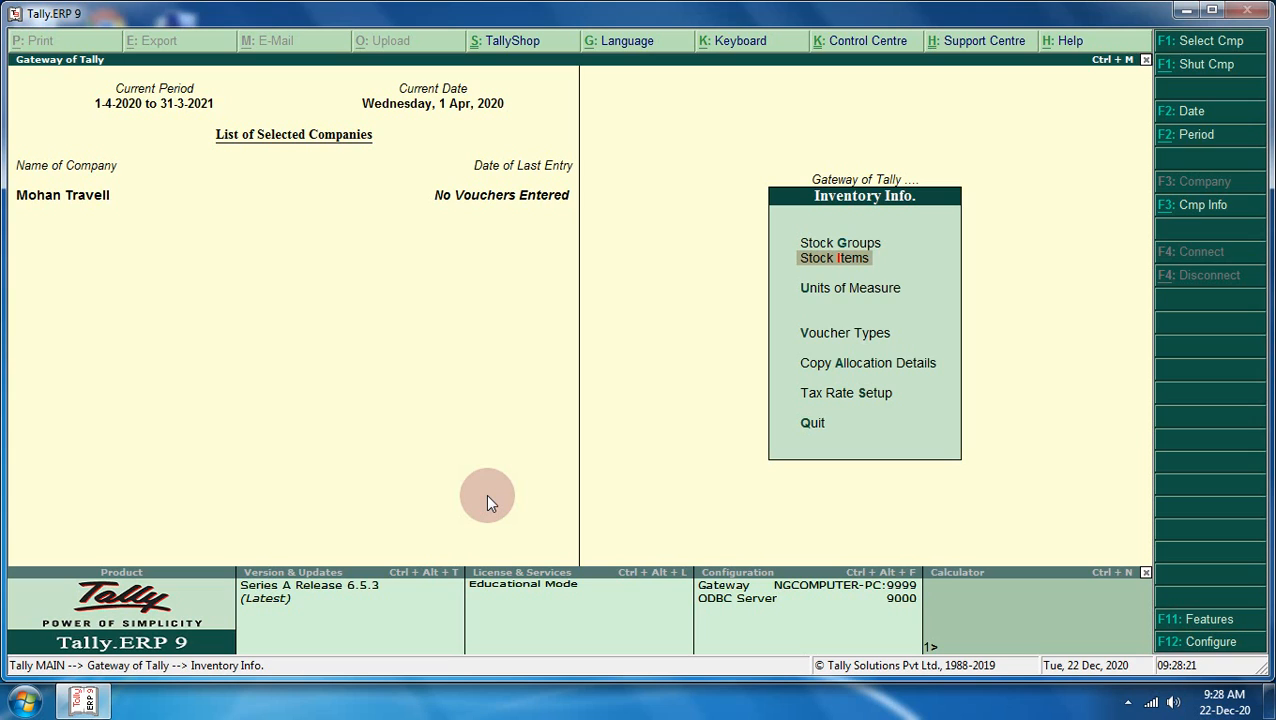
key(Down)
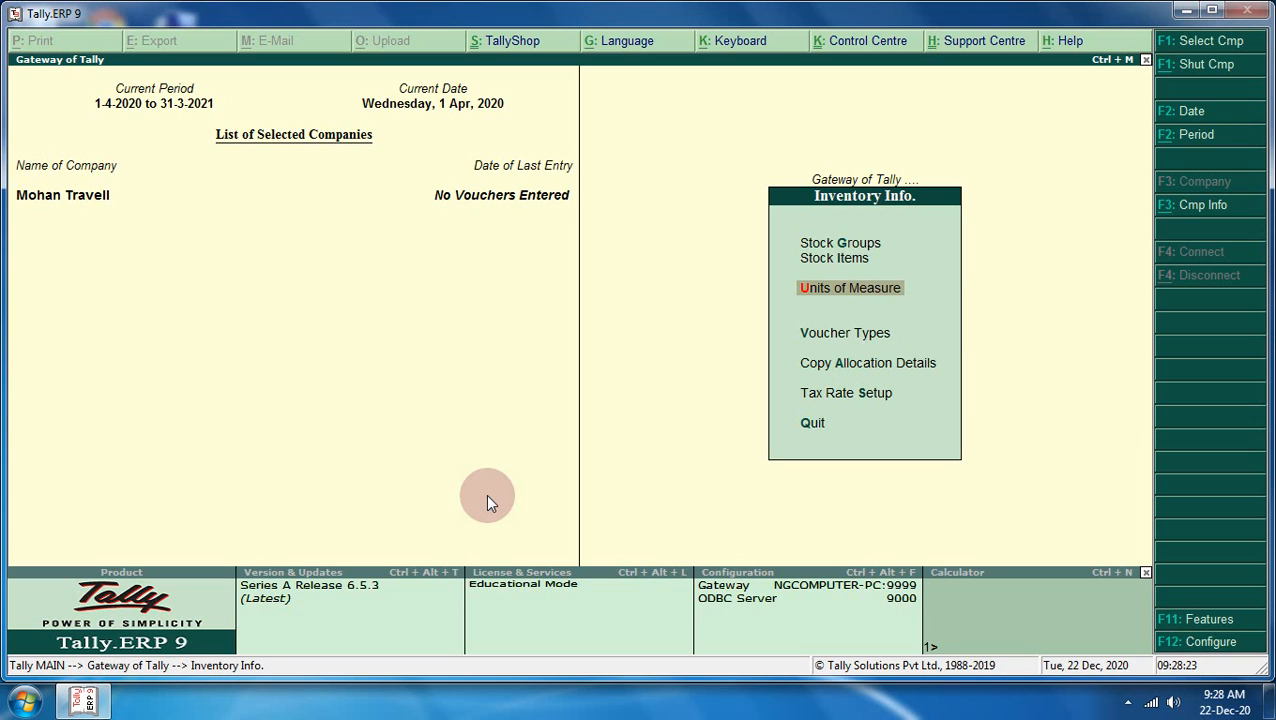
key(Return)
- Start a simple unit with symbol pcs and formal name Pices
key(Return)
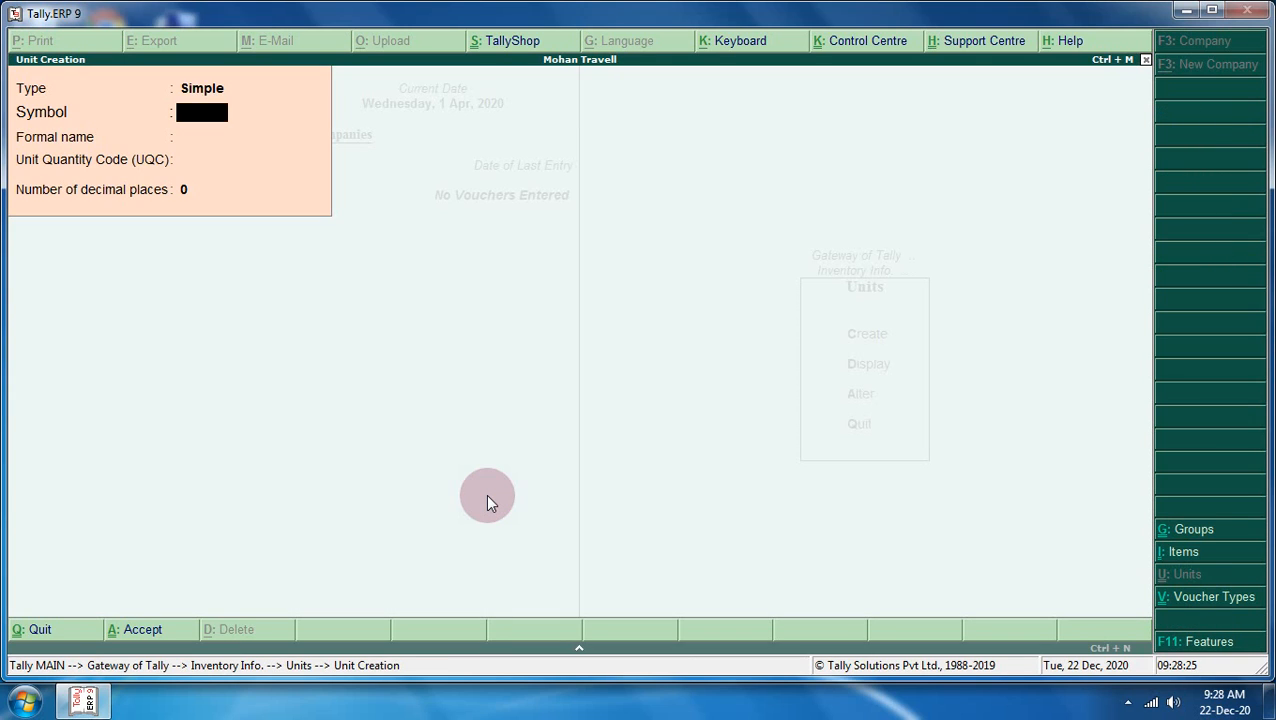
text(pcs)
key(Return)
text(Pi)
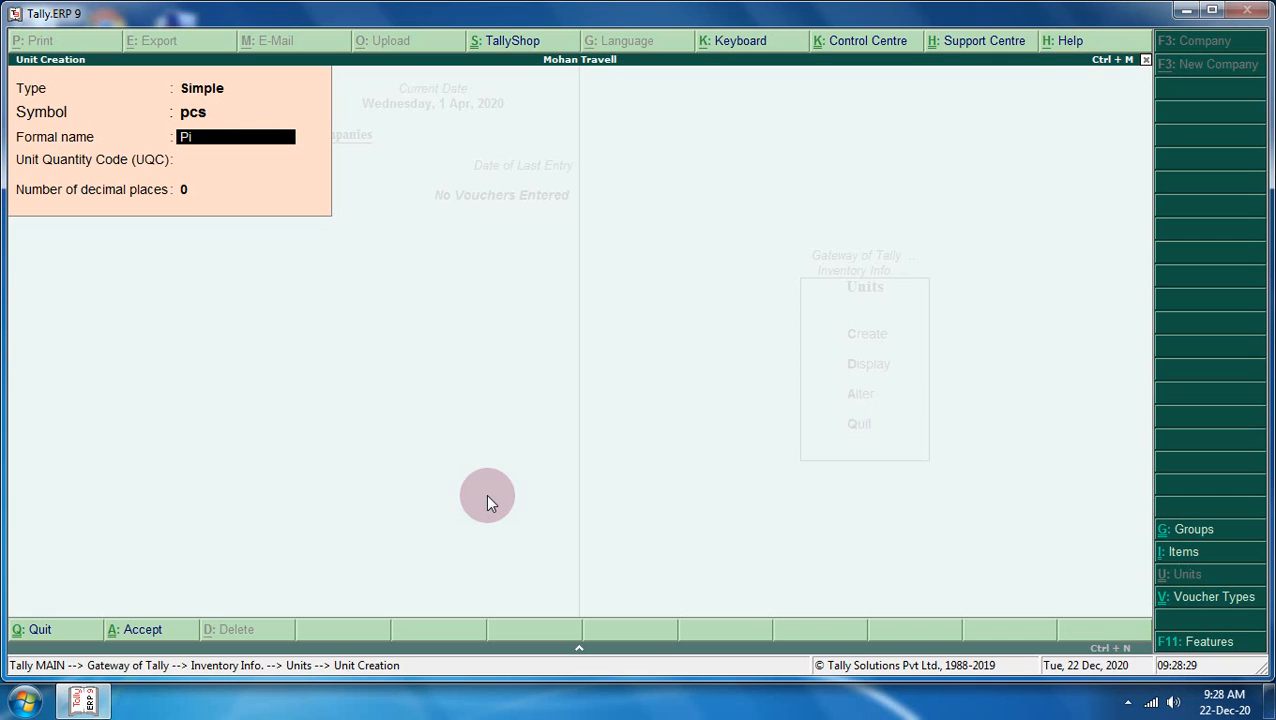
text(ces)
key(Return)
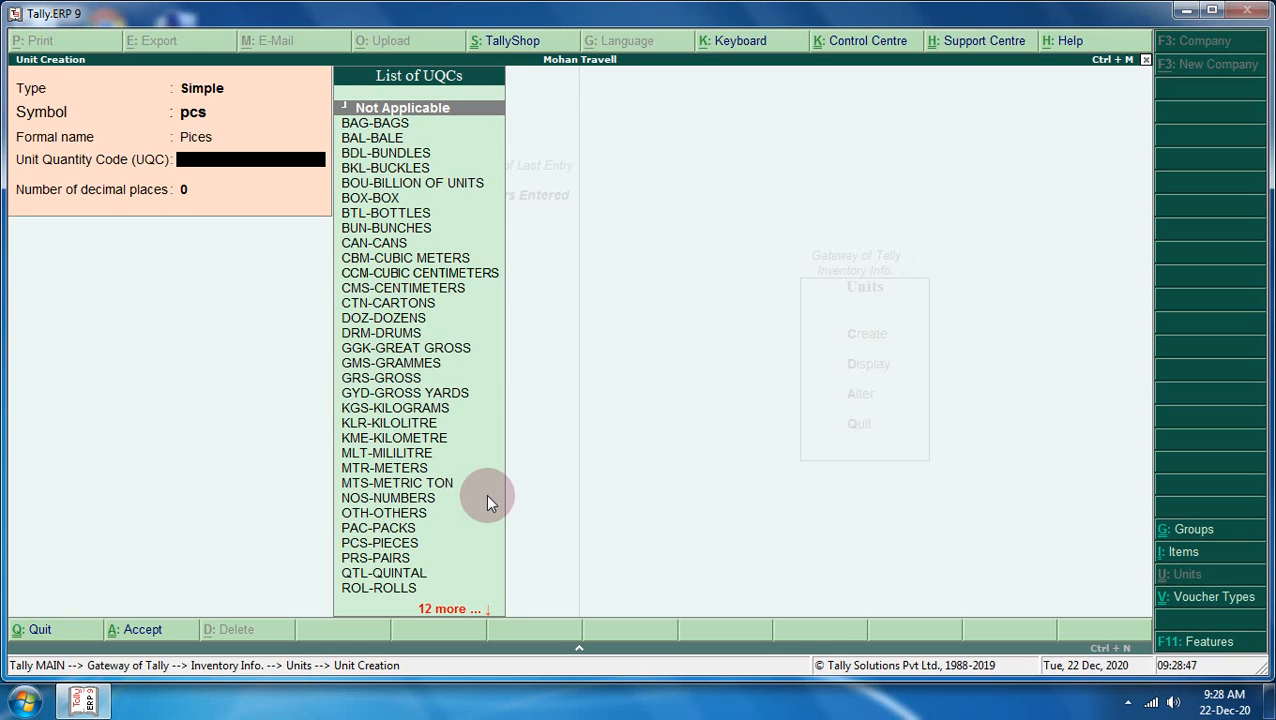
- Set the unit's UQC to PCS-PIECES with 0 decimal places and save the pcs unit
text(p)
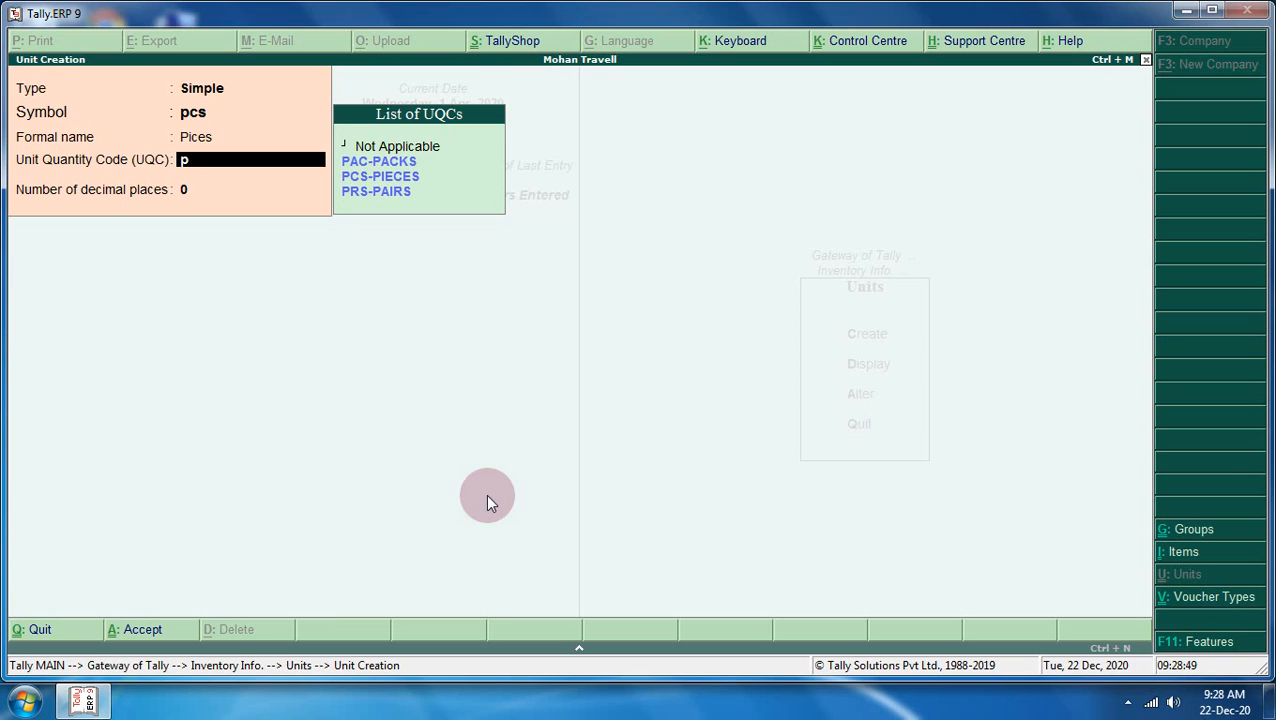
key(Down)
key(Down)
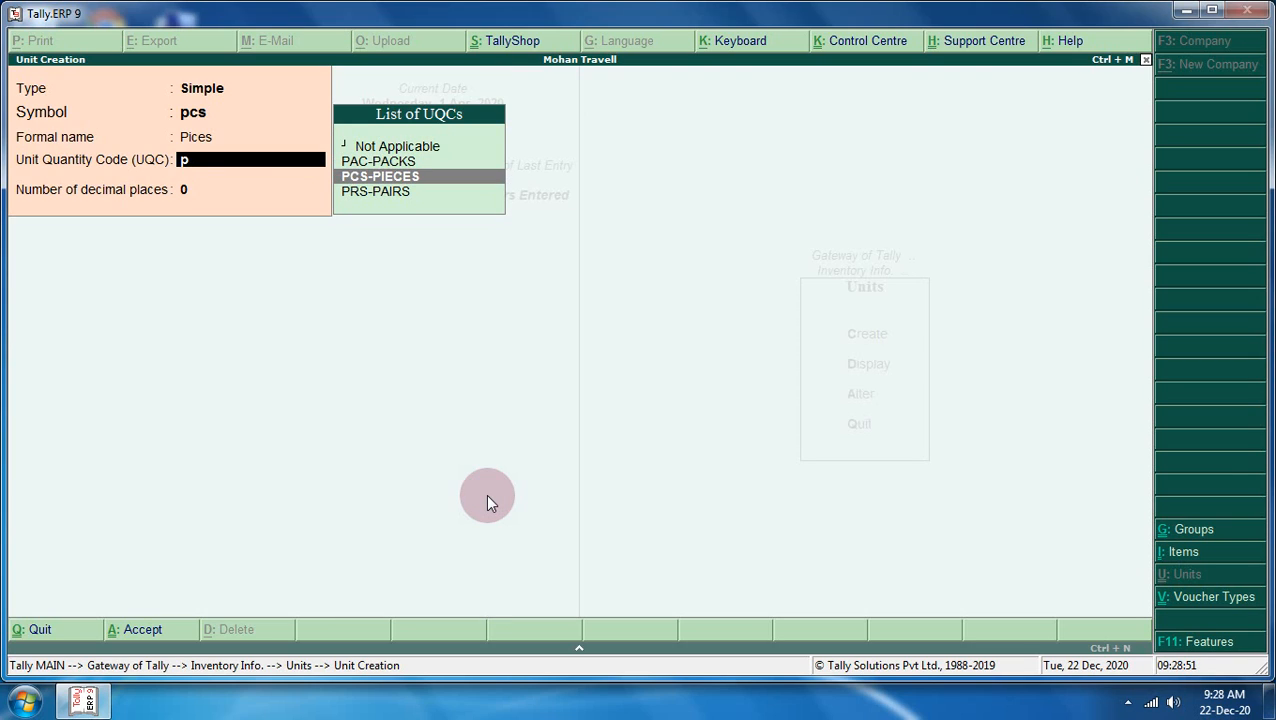
key(Return)
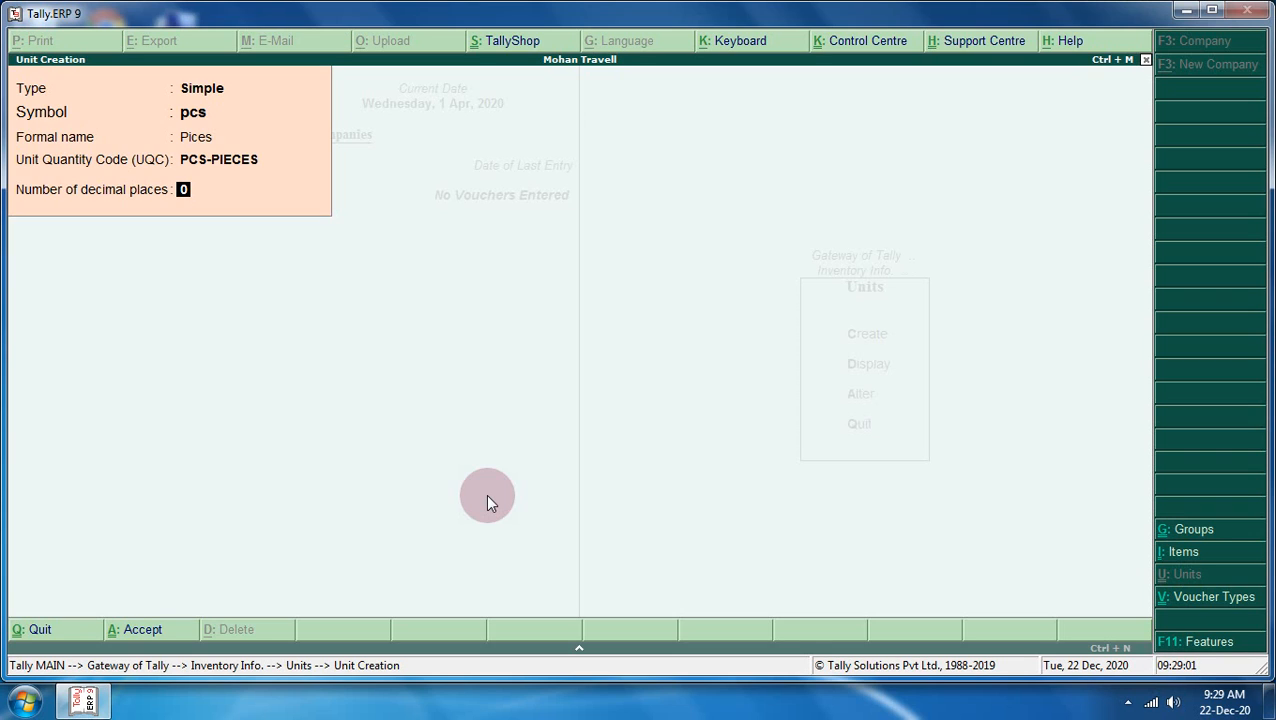
key(BackSpace)
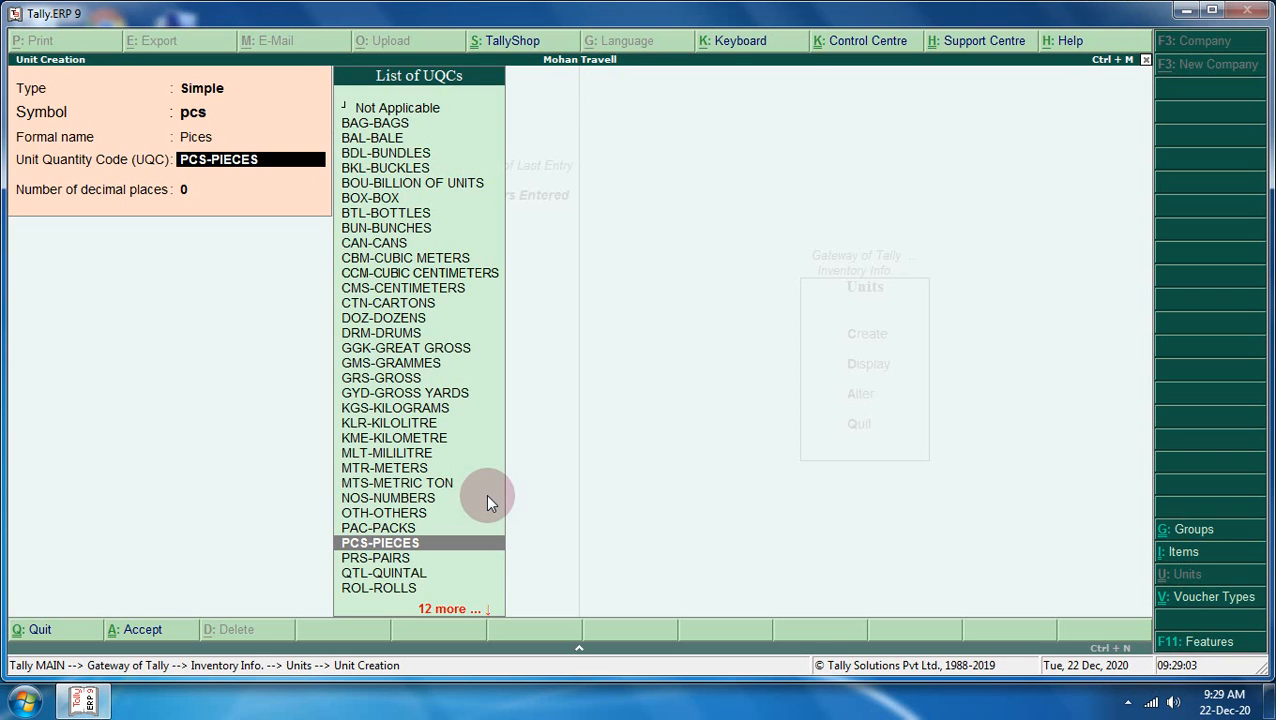
key(Up)
key(Up)
key(Up)
key(Up)
key(Up)
key(Up)
key(Up)
key(Up)
key(Up)
key(Up)
key(Up)
key(Up)
key(Up)
key(Up)
key(Up)
key(Up)
key(Up)
key(Up)
key(Up)
key(Up)
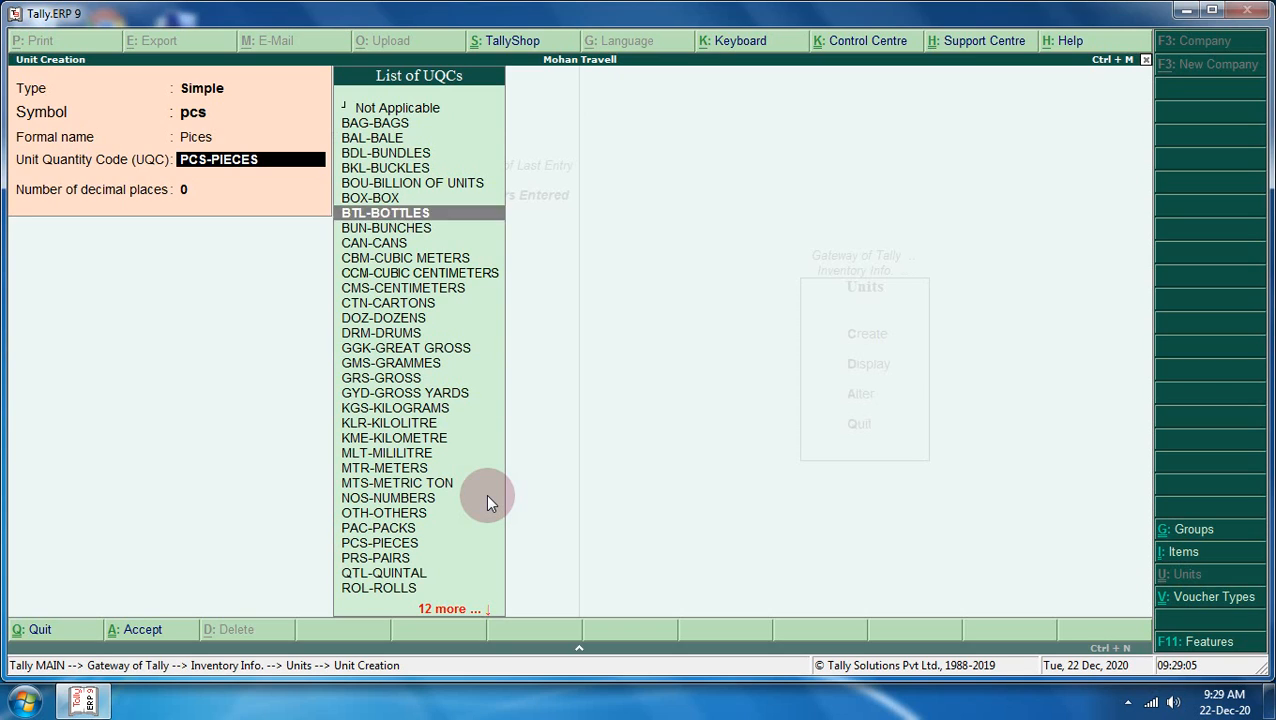
key(Down)
key(Down)
key(Down)
key(Down)
key(Up)
key(Up)
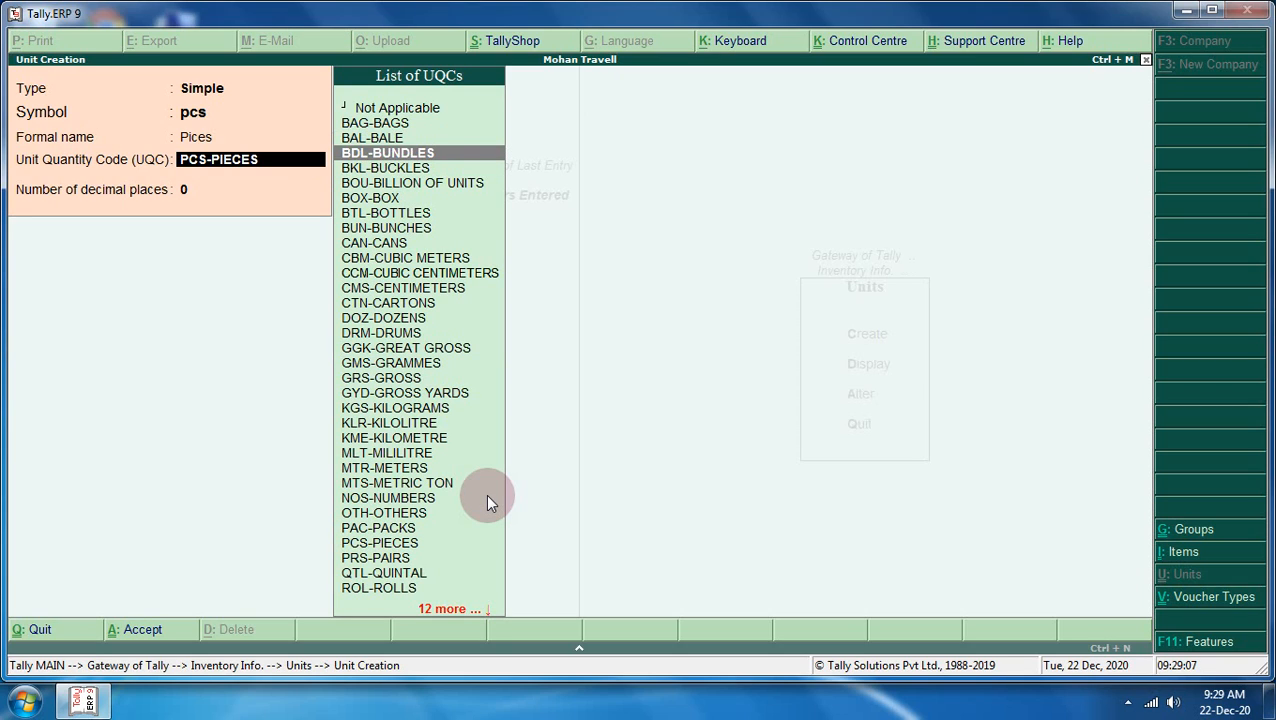
key(Down)
key(Down)
key(Down)
key(Down)
key(Down)
key(Down)
key(Down)
key(Down)
key(Down)
key(Down)
key(Down)
key(Down)
key(Down)
key(Down)
key(Down)
key(Down)
key(Down)
key(Down)
key(Down)
key(Down)
key(Down)
key(Down)
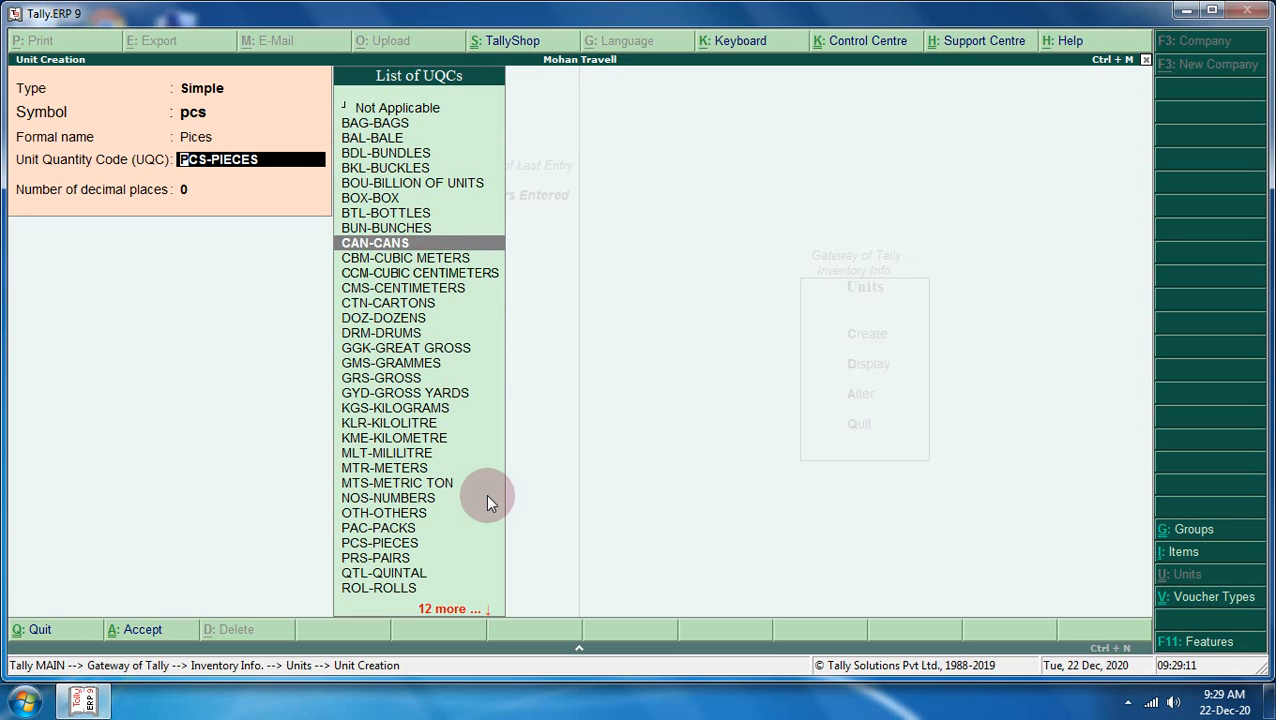
key(Down)
key(Down)
key(Down)
key(Down)
key(Down)
key(Down)
key(Down)
key(Down)
key(Down)
key(Down)
key(Down)
key(Down)
key(Down)
key(Down)
key(Down)
key(Down)
key(Down)
key(Down)
key(Down)
key(Up)
key(Up)
key(Up)
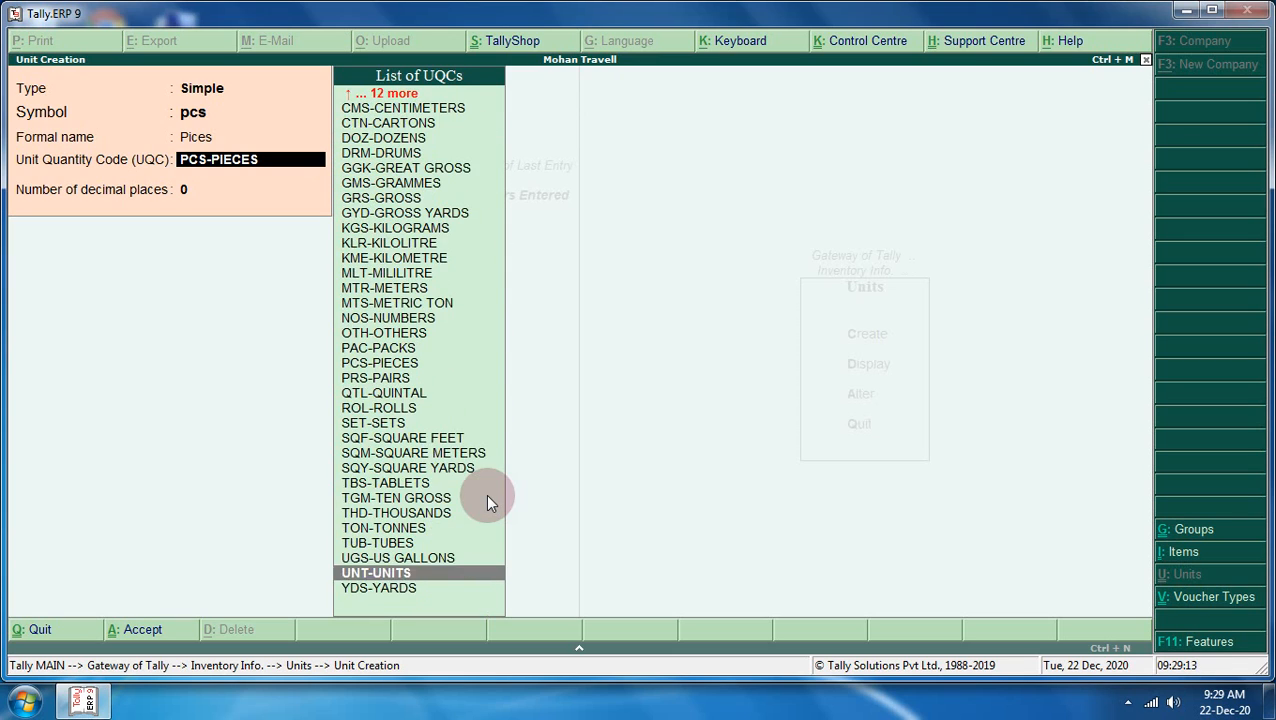
key(Up)
key(Up)
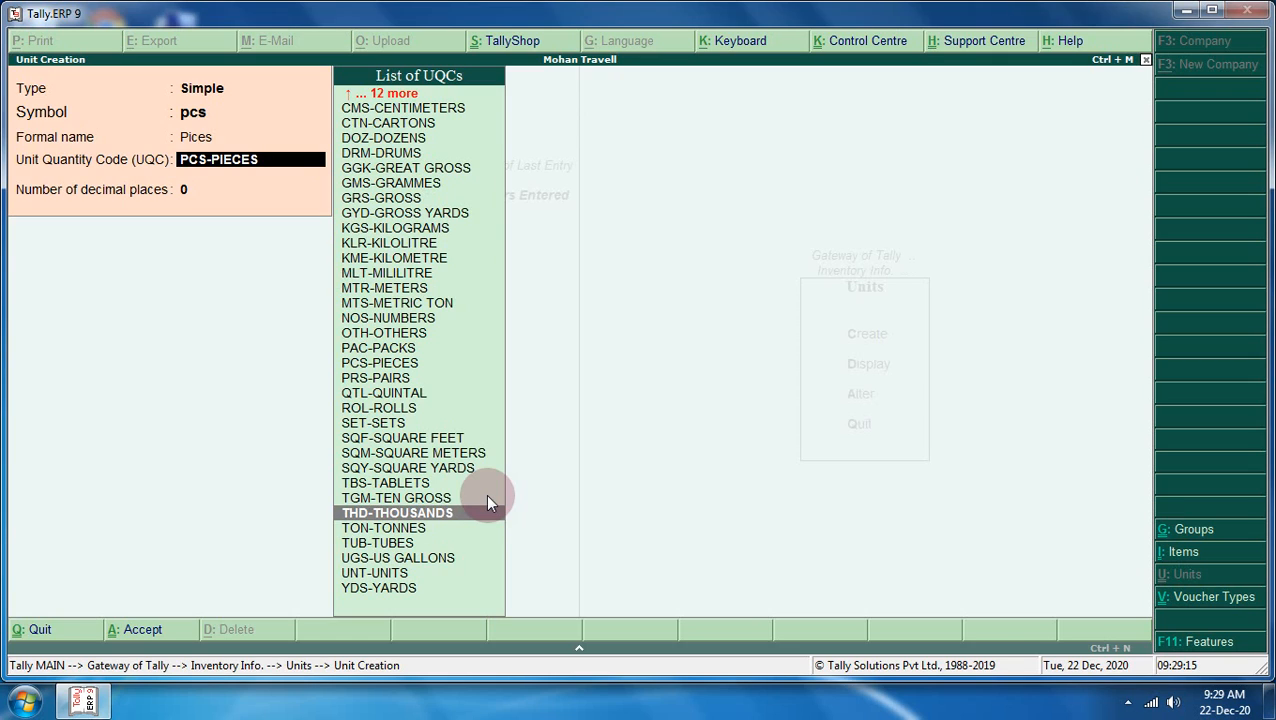
key(Up)
key(Up)
key(Up)
key(Up)
key(Up)
key(Up)
key(Up)
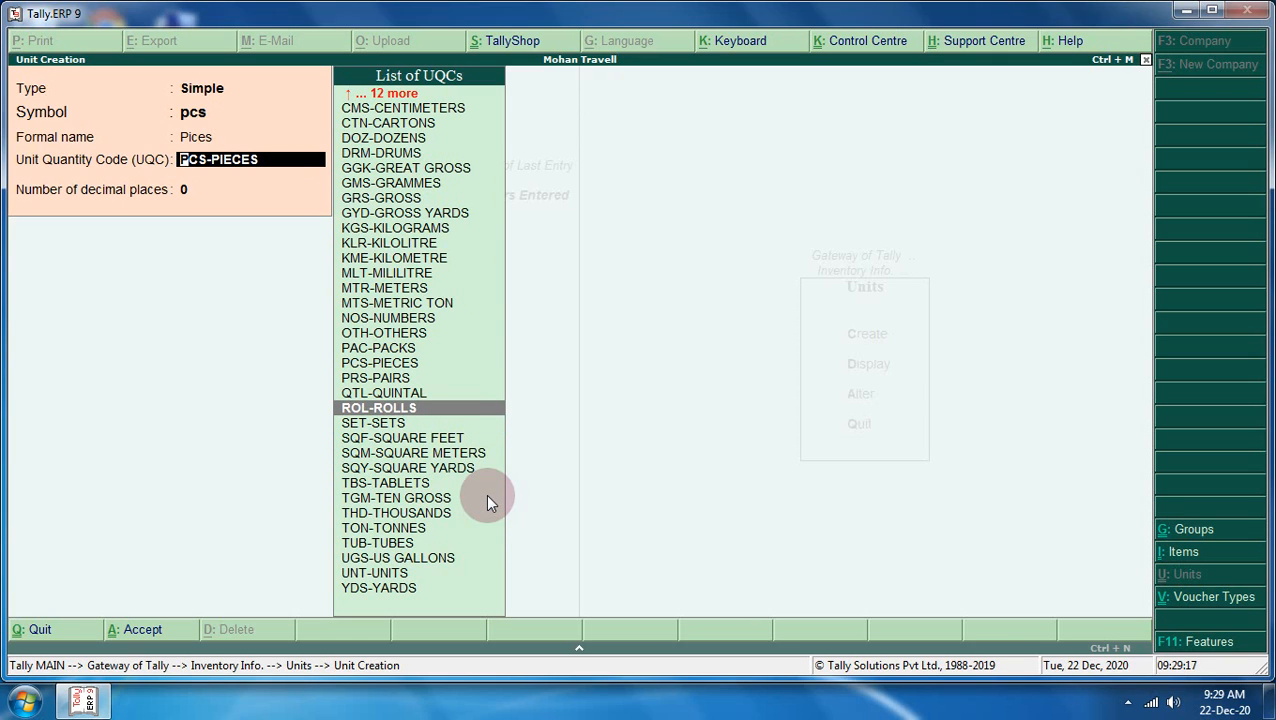
text(p)
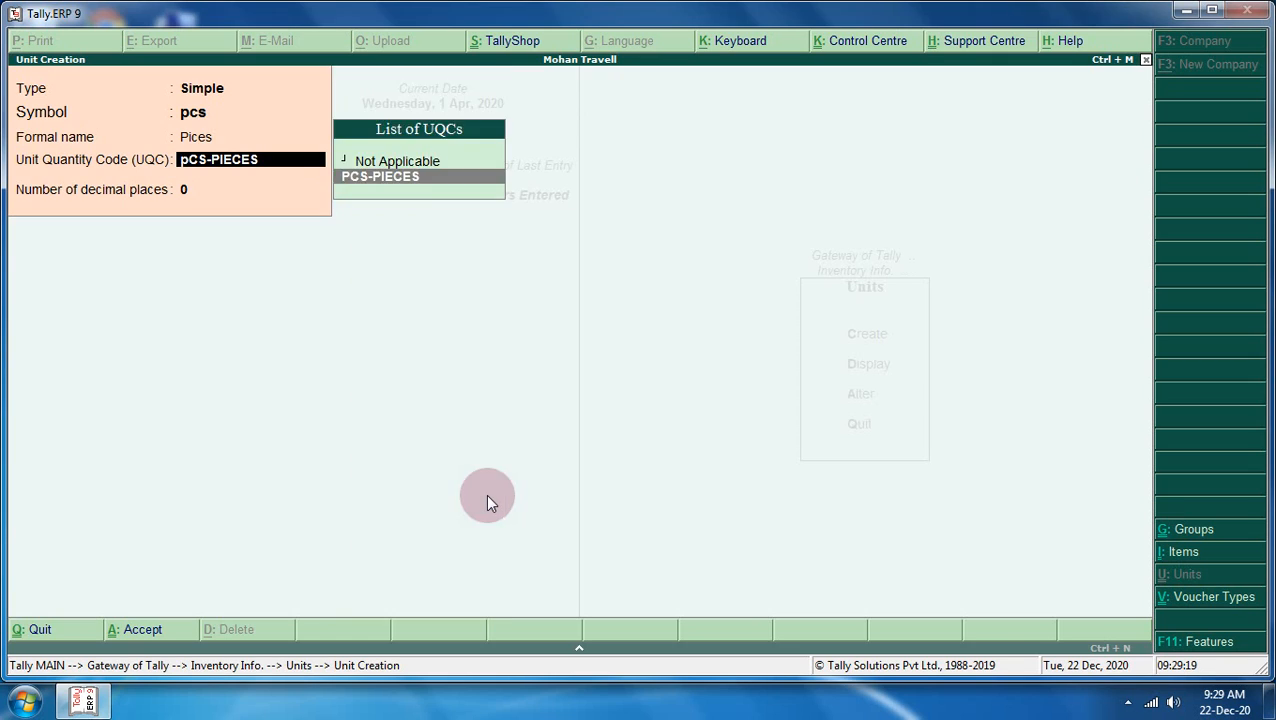
key(Return)
key(Return)
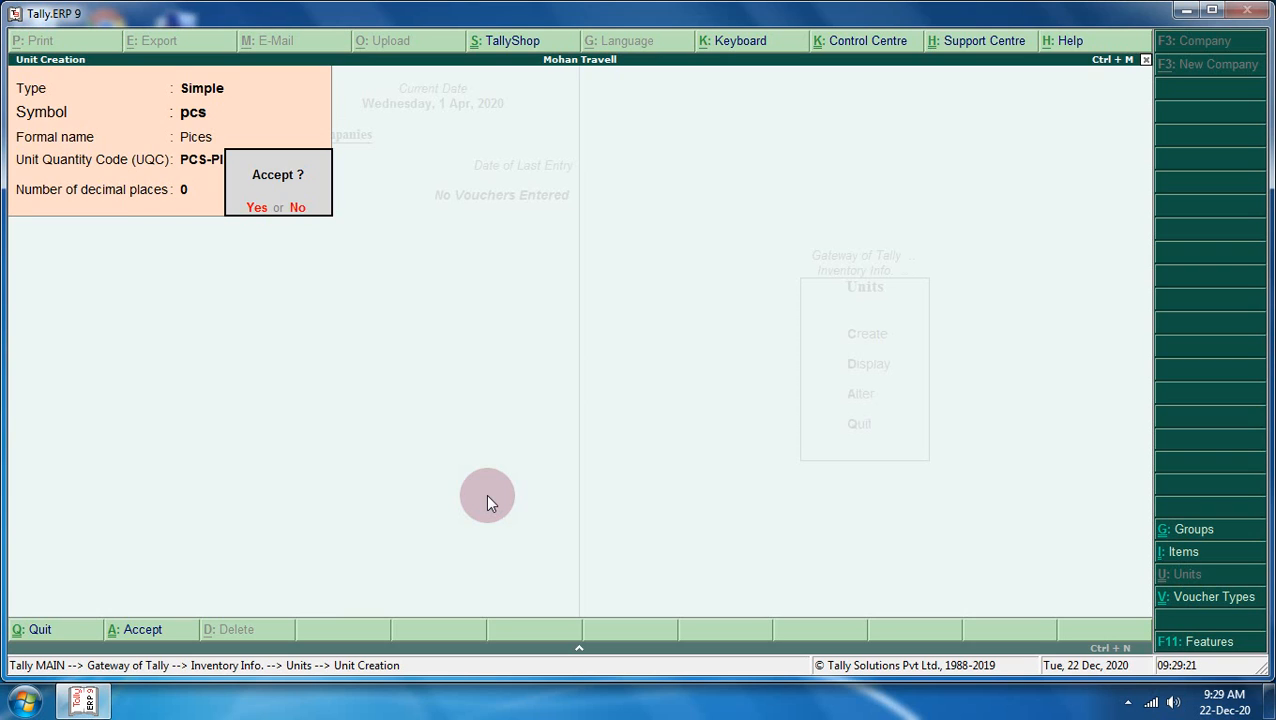
key(Return)
key(Escape)
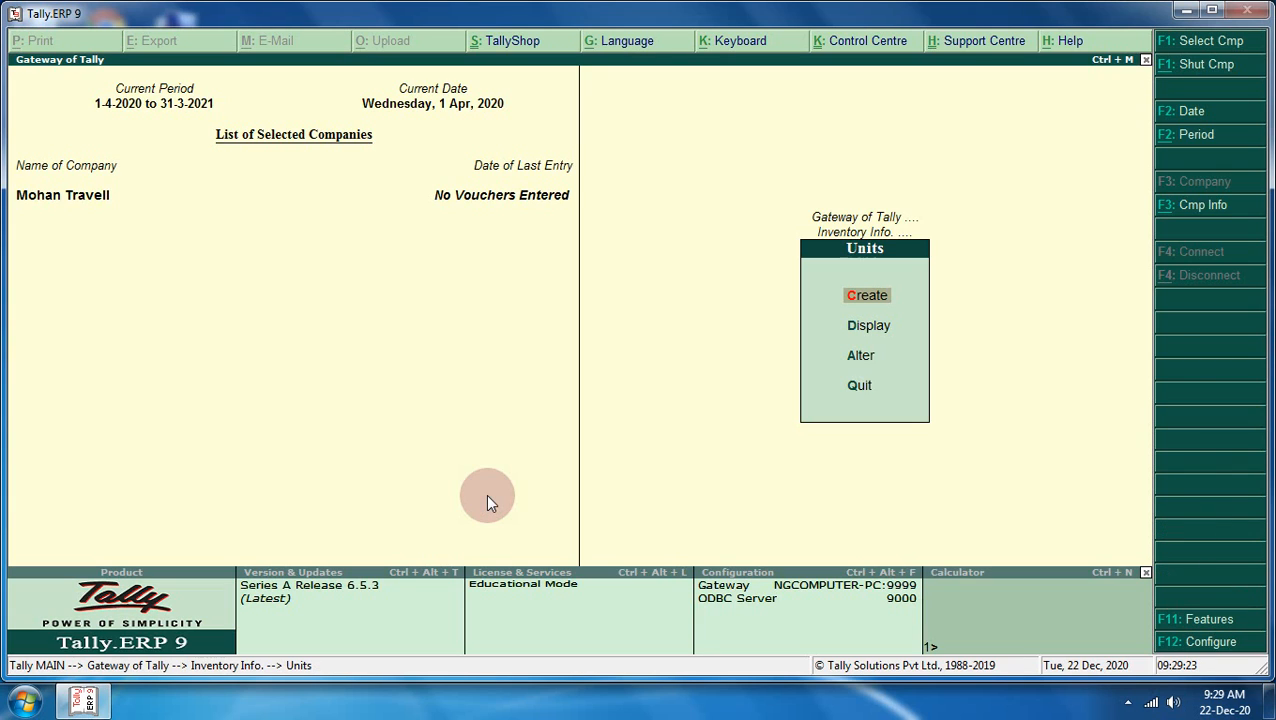
- Start a new stock item and correct its name from 'Sill Cloth' to 'Silk Cloth'
key(Escape)
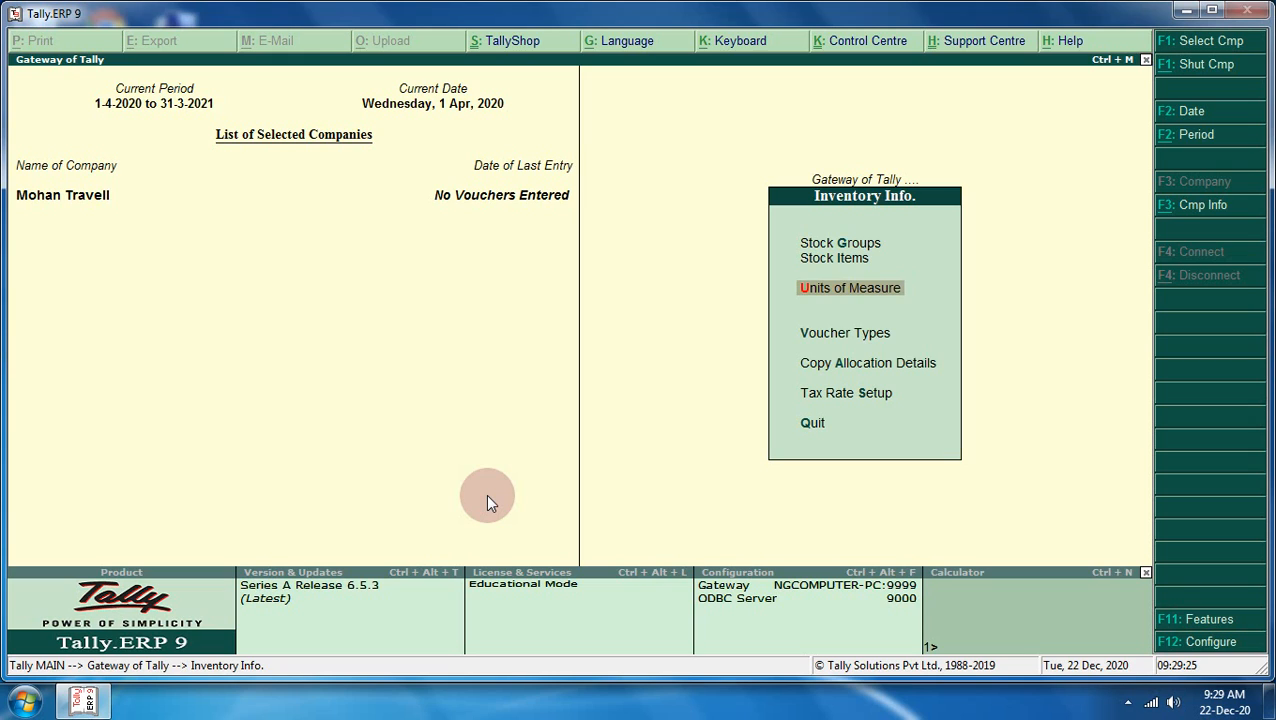
key(Up)
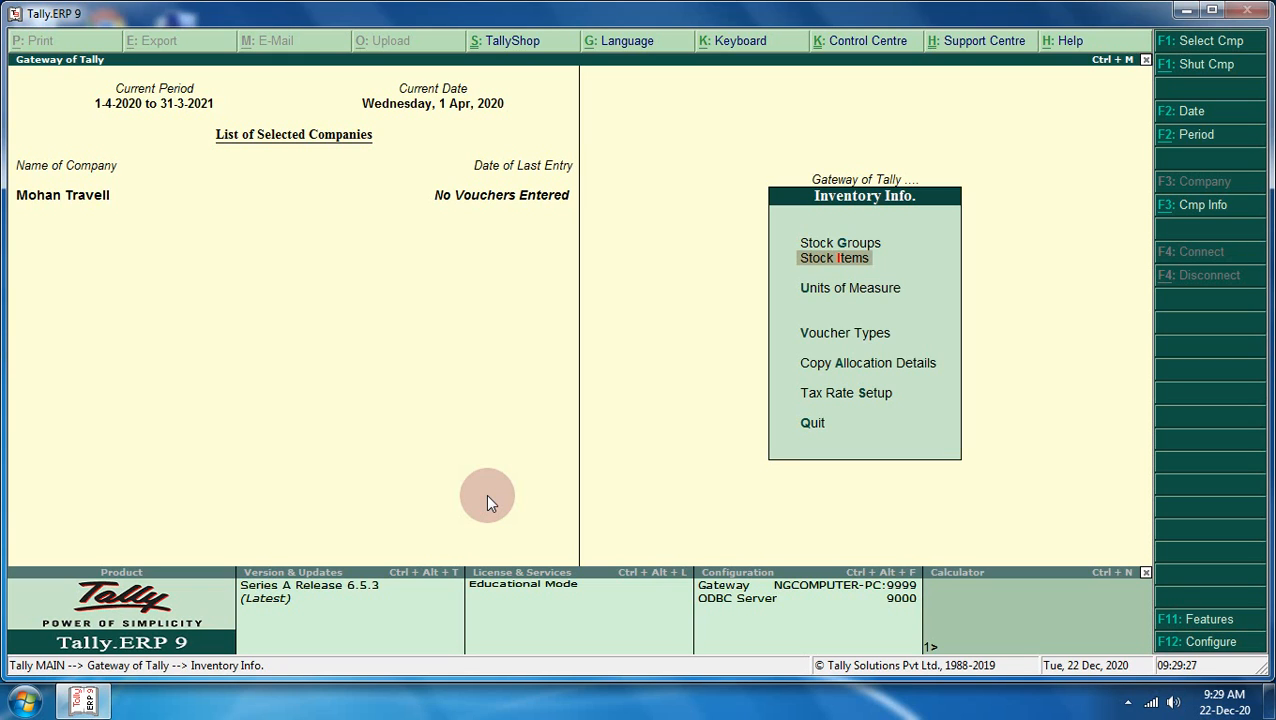
key(Return)
key(Return)
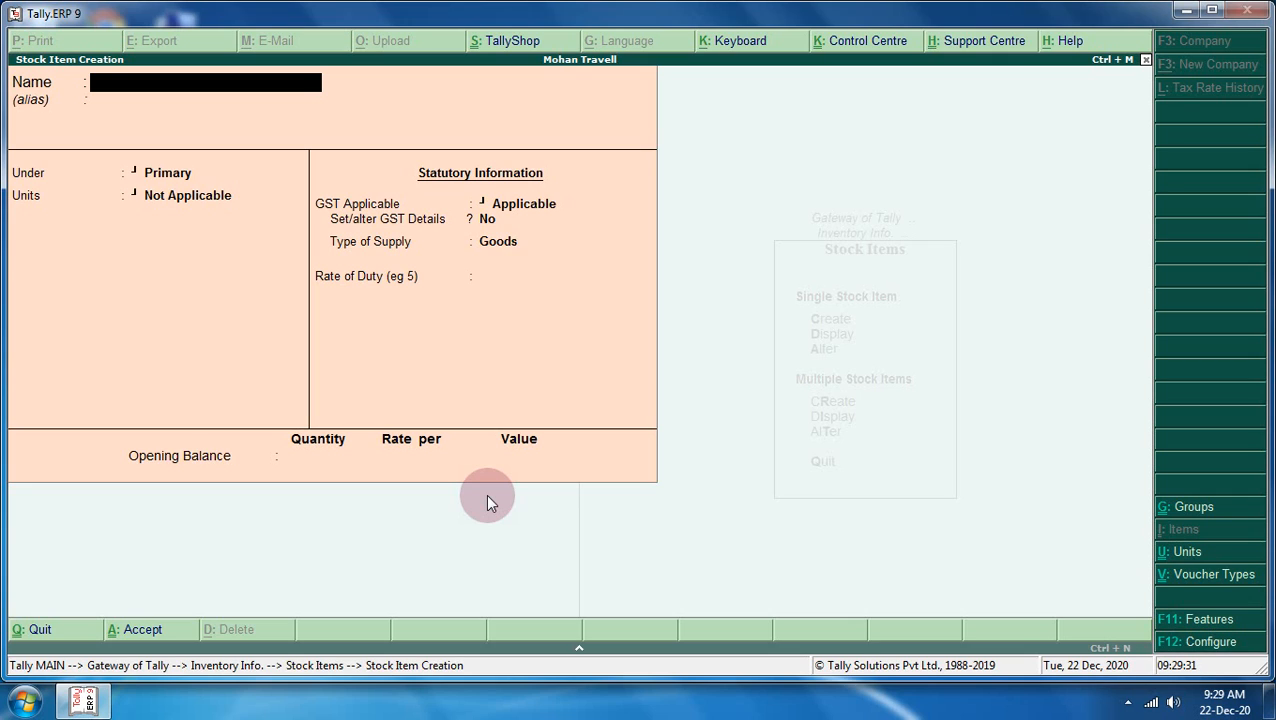
text(Sill Cloth)
key(Return)
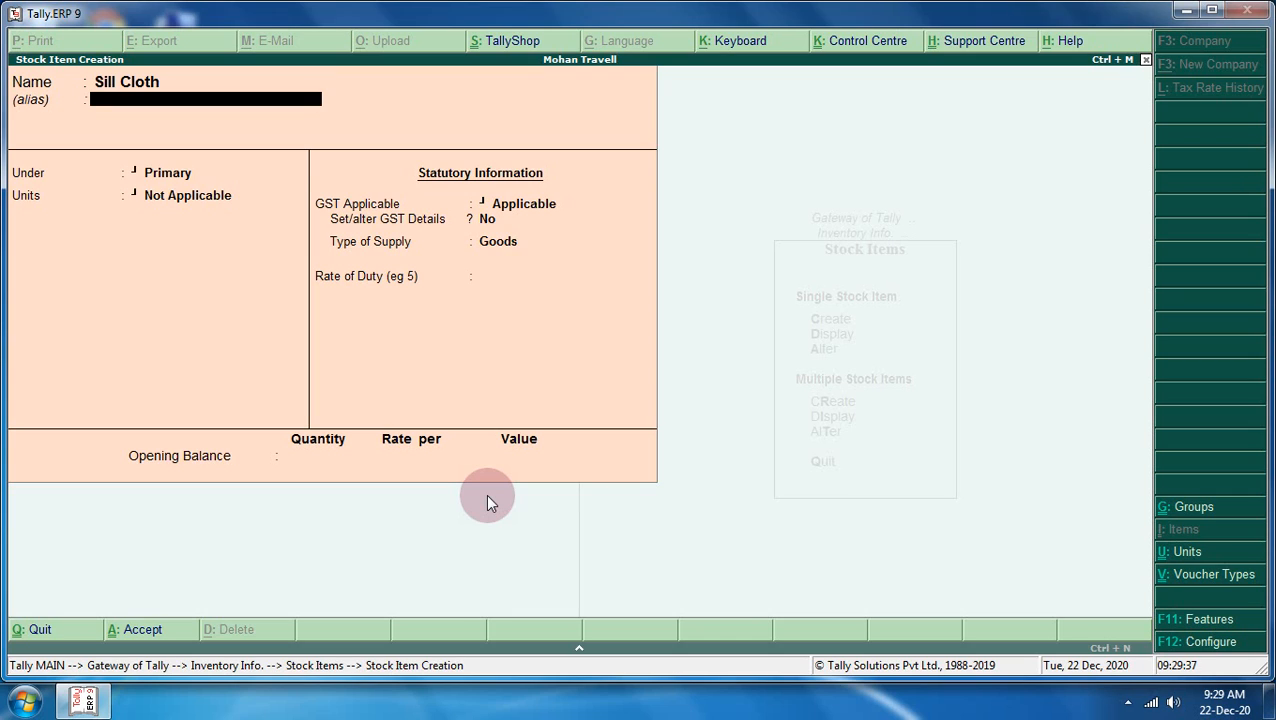
key(Return)
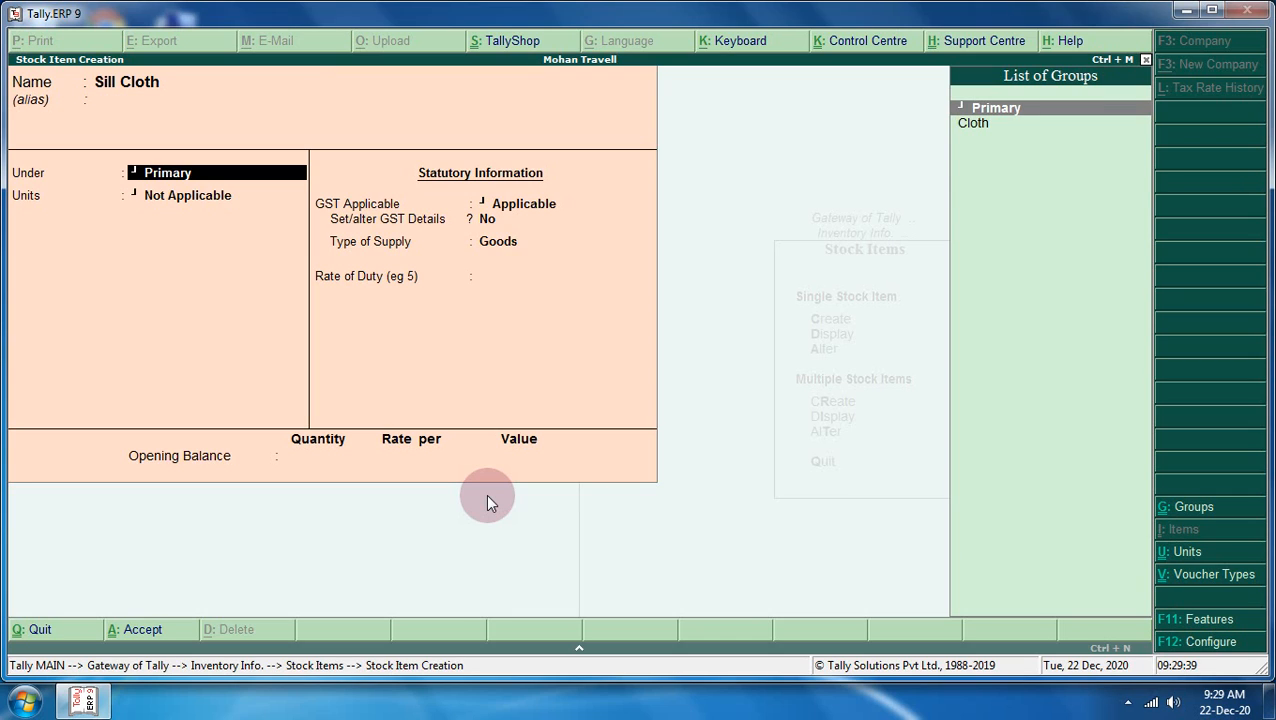
key(BackSpace)
key(BackSpace)
text(S)
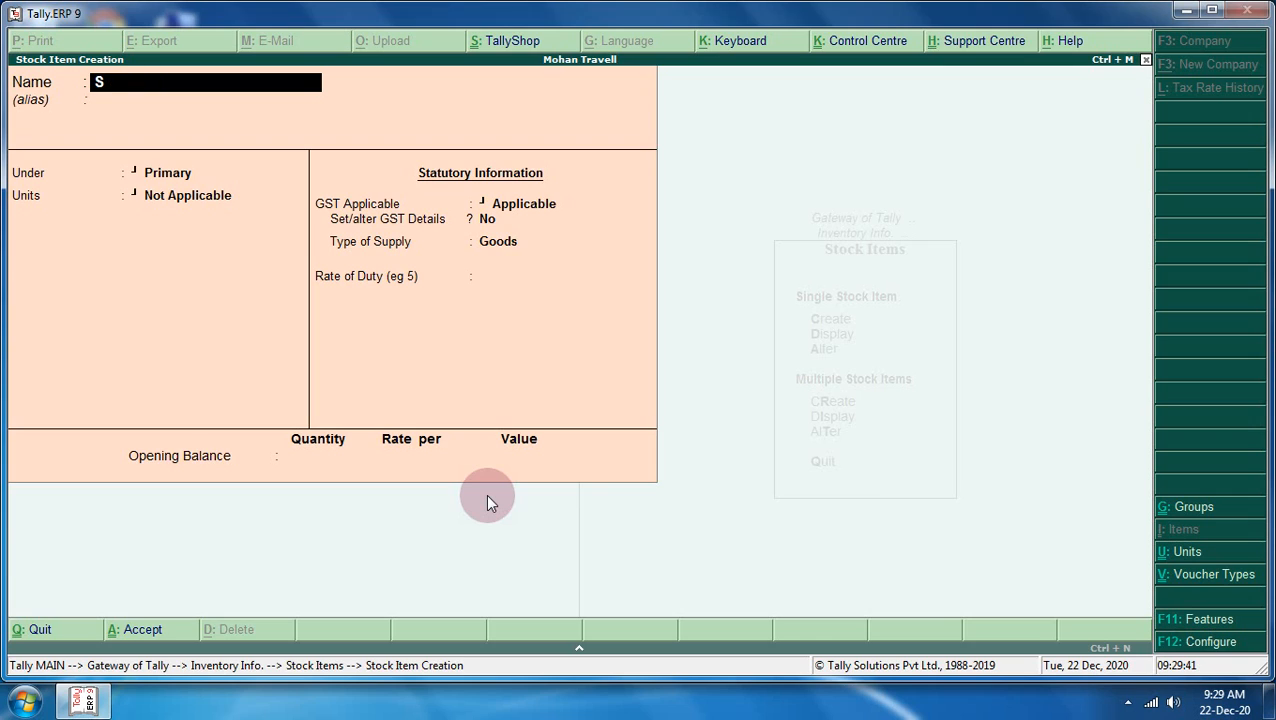
text(l)
key(BackSpace)
key(BackSpace)
text(l)
key(BackSpace)
key(BackSpace)
text(k Cloth)
key(Return)
key(Return)
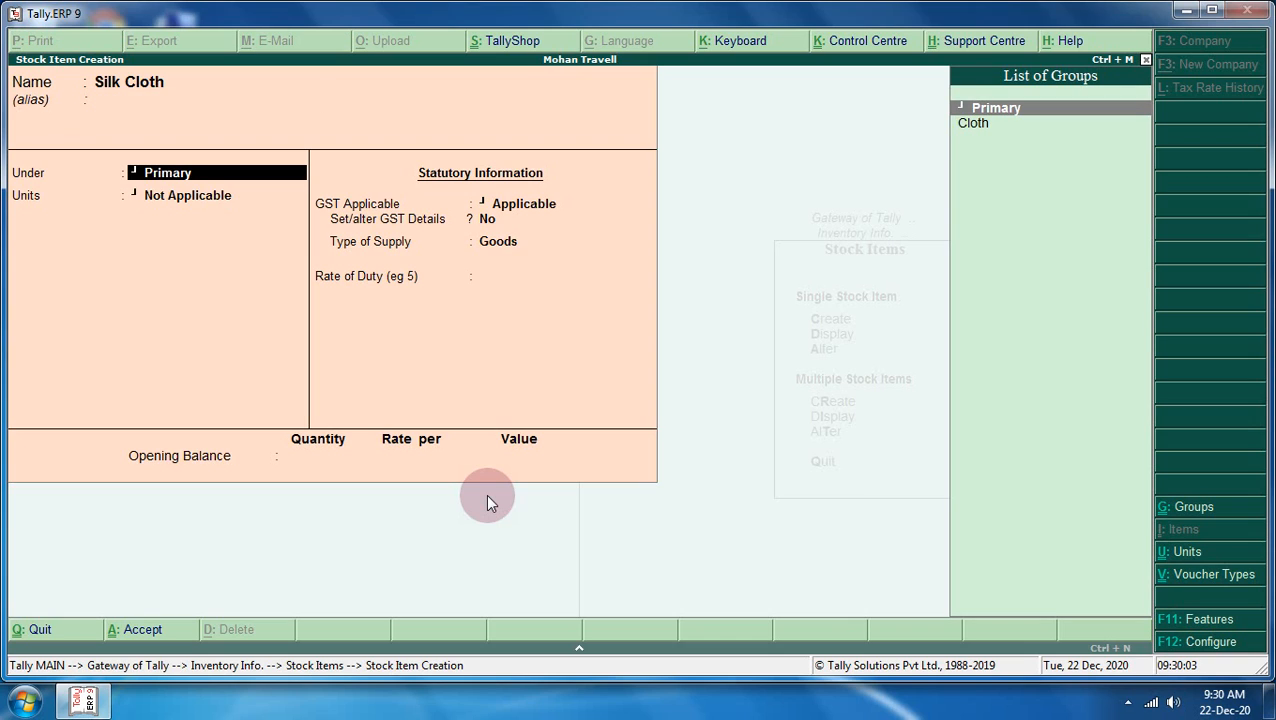
- Put Silk Cloth under the Cloth group in pcs and choose to set GST details
key(Down)
key(Return)
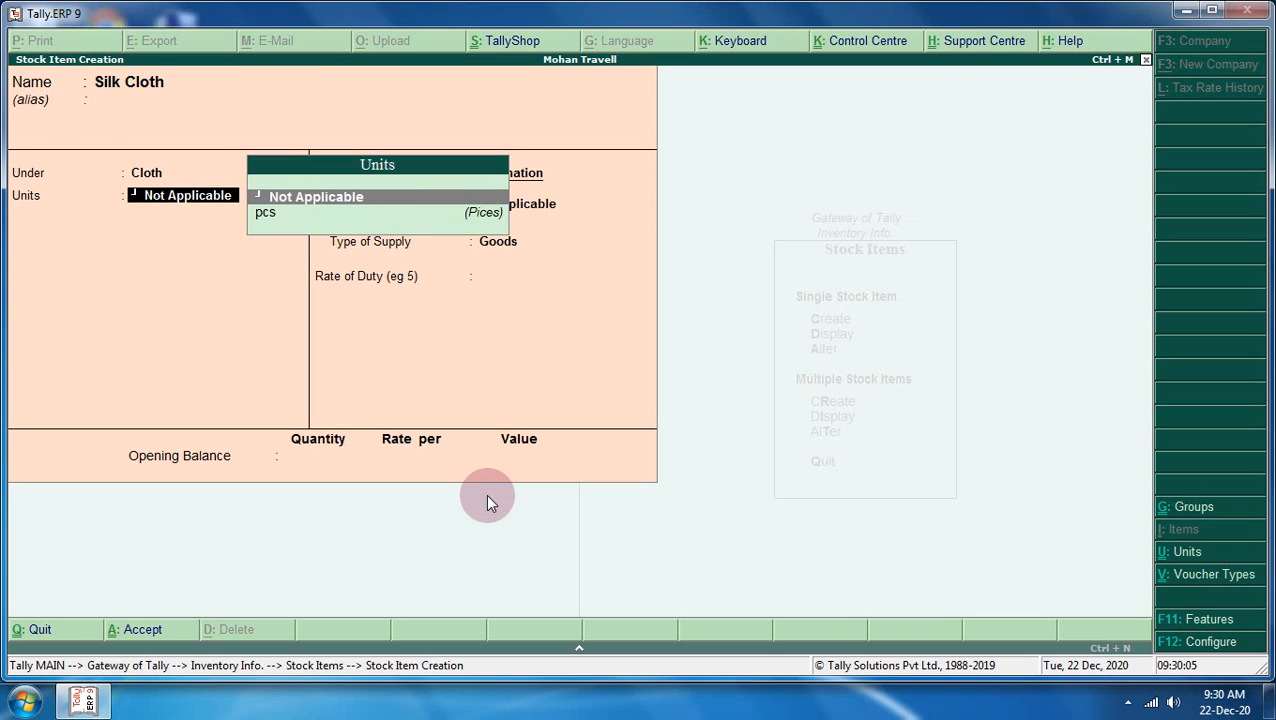
key(Down)
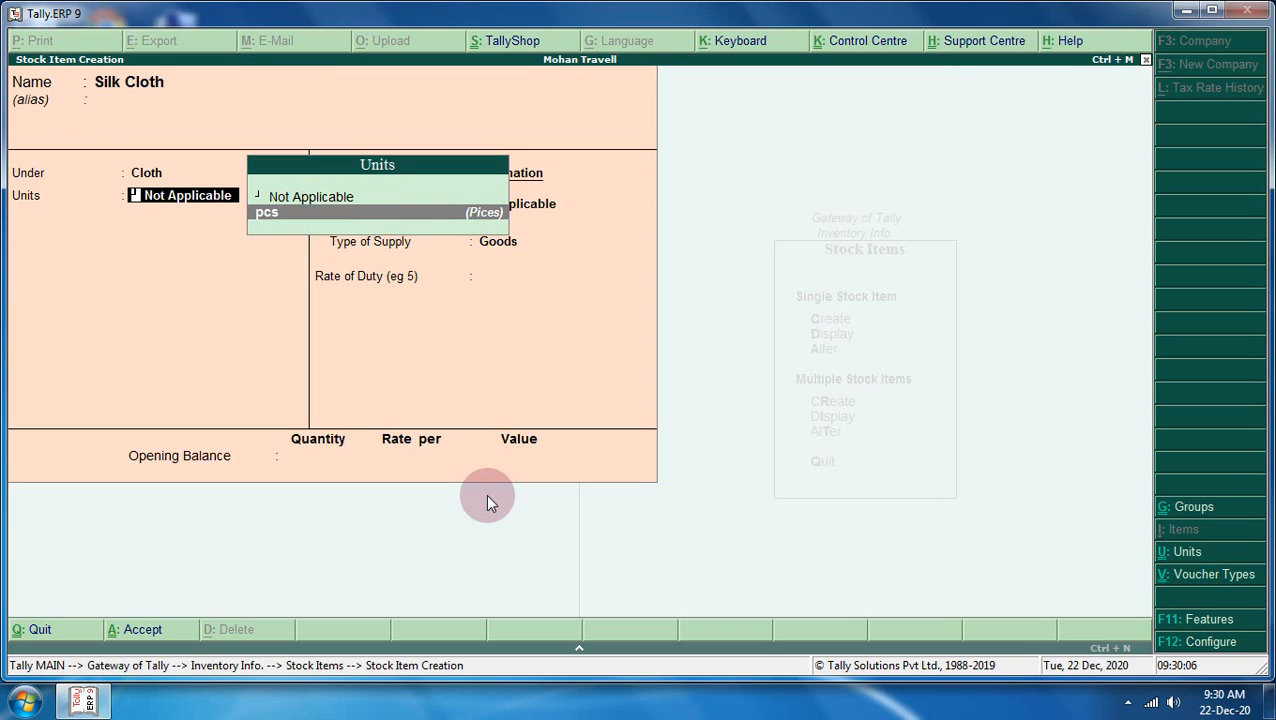
key(Return)
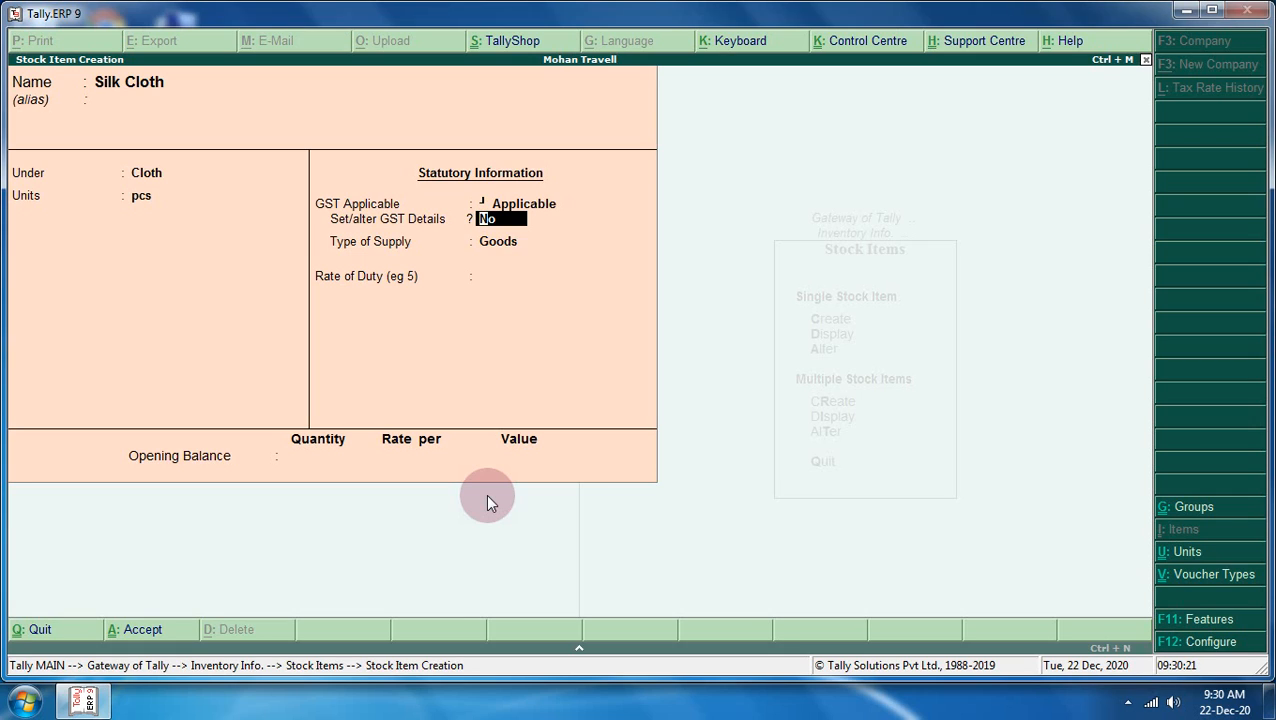
text(y)
- Give Silk Cloth On Value GST calculation and Taxable taxability, then bring up F12 Configure
key(Return)
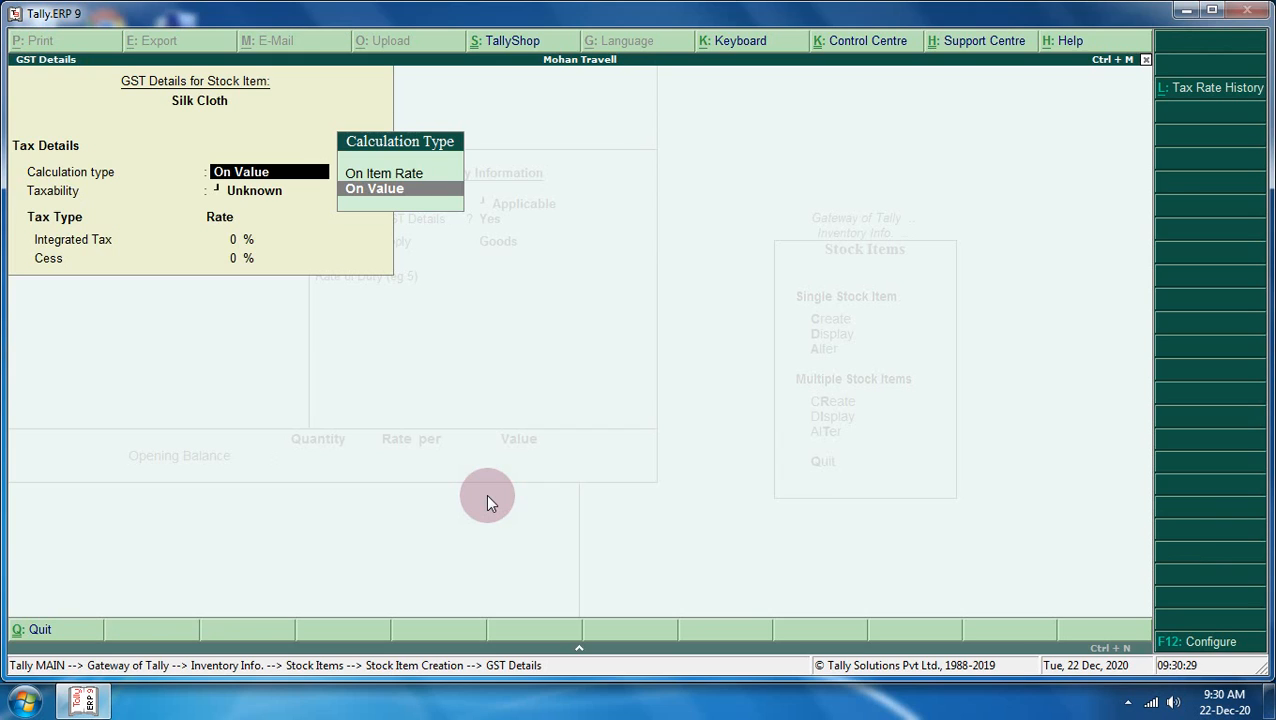
key(Return)
key(Down)
key(Down)
key(Down)
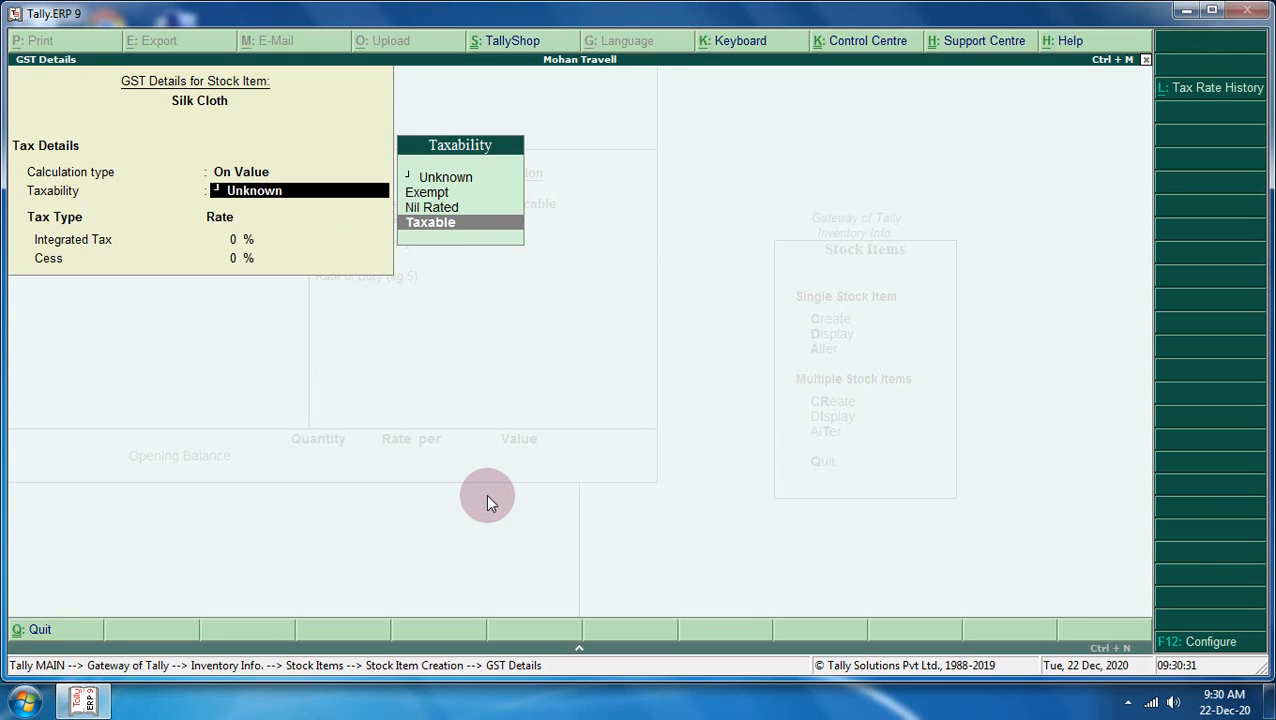
key(Return)
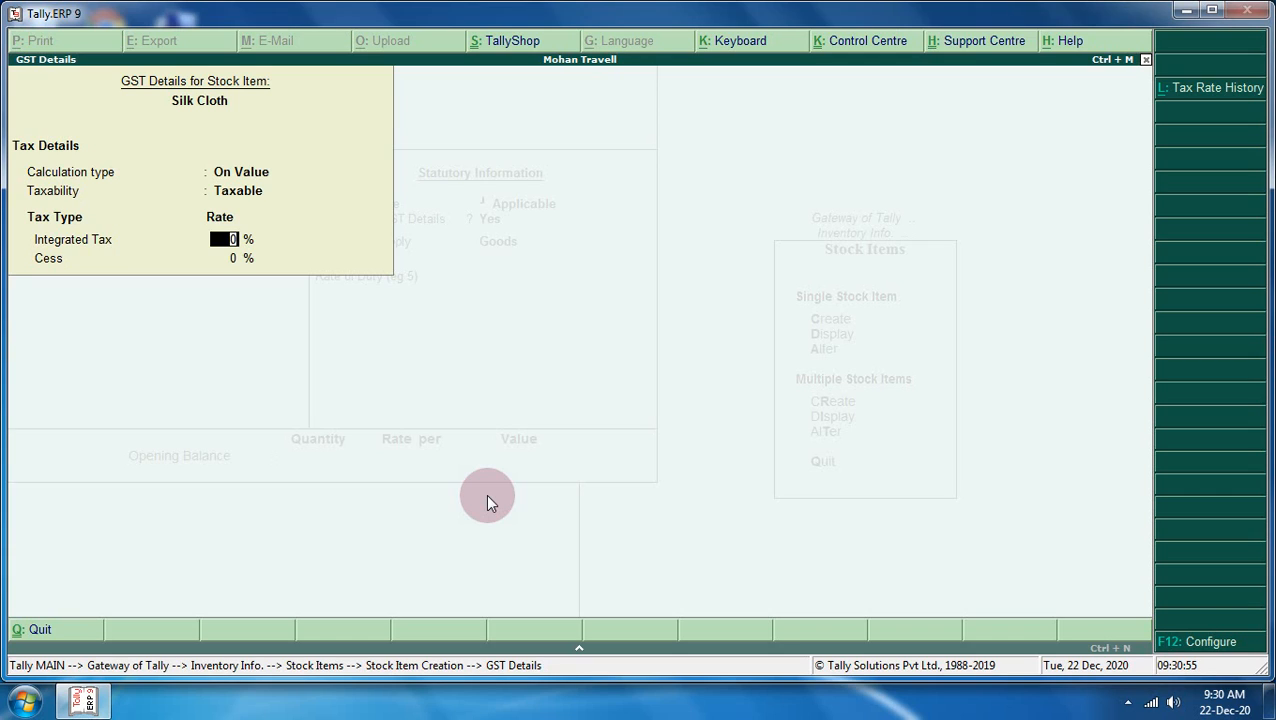
key(F12)
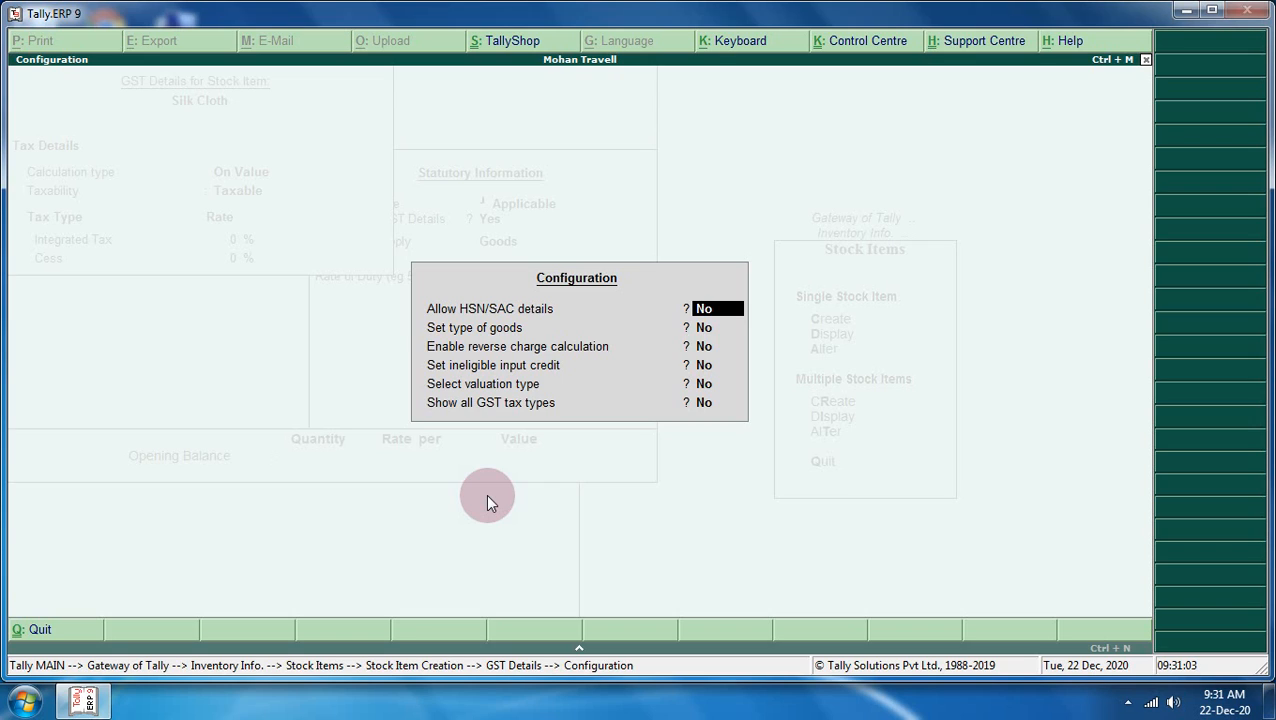
- Set Allow HSN/SAC details and Show all GST tax types to Yes
text(y)
key(Return)
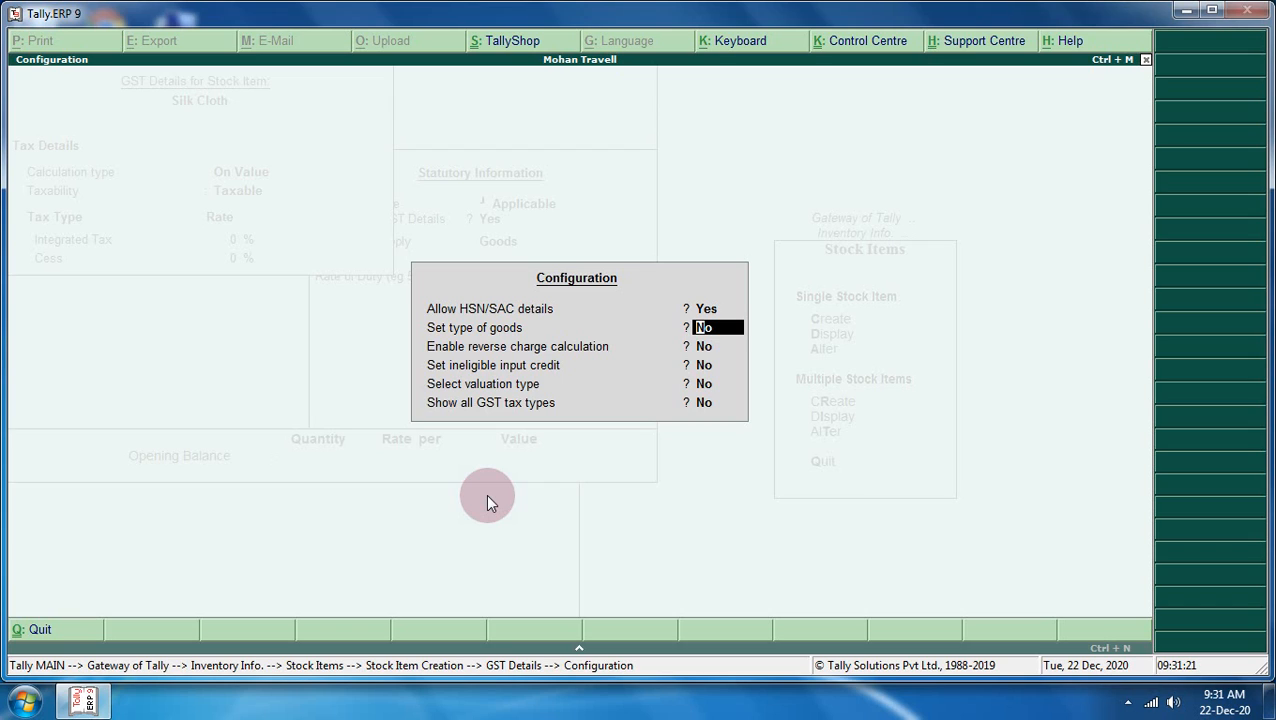
key(Return)
key(Return)
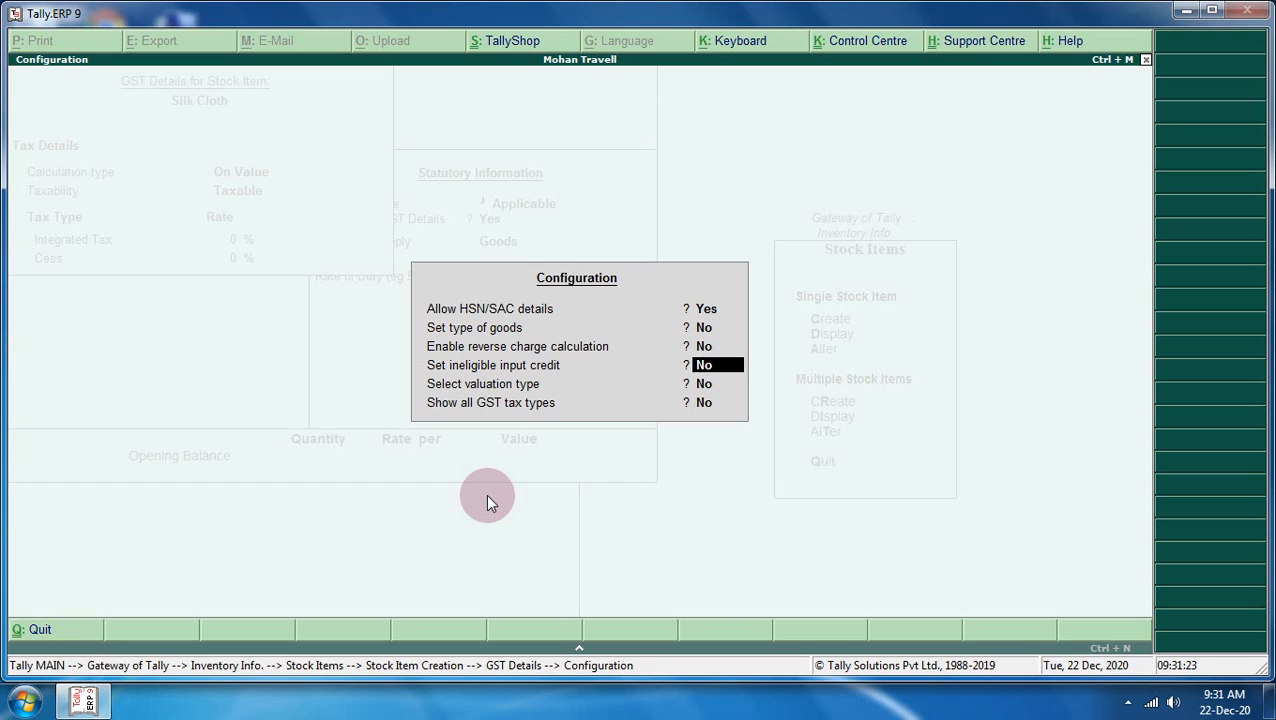
key(Return)
key(Return)
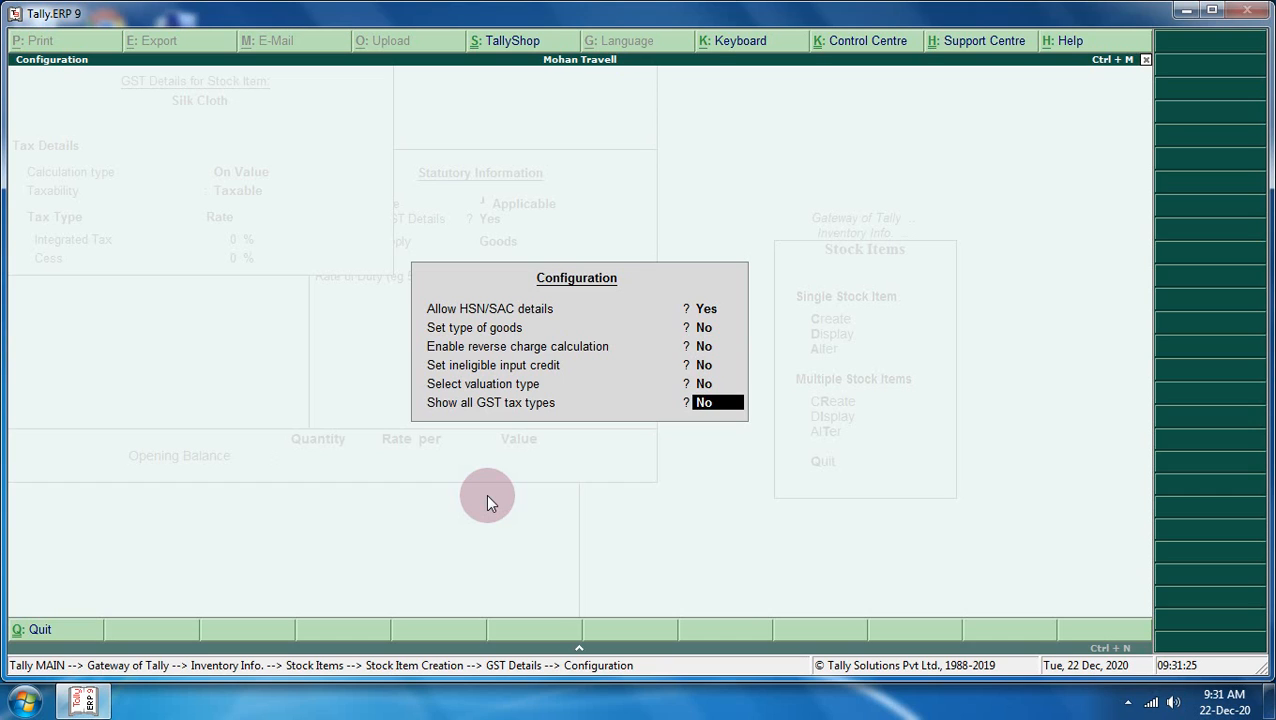
text(y)
key(Return)
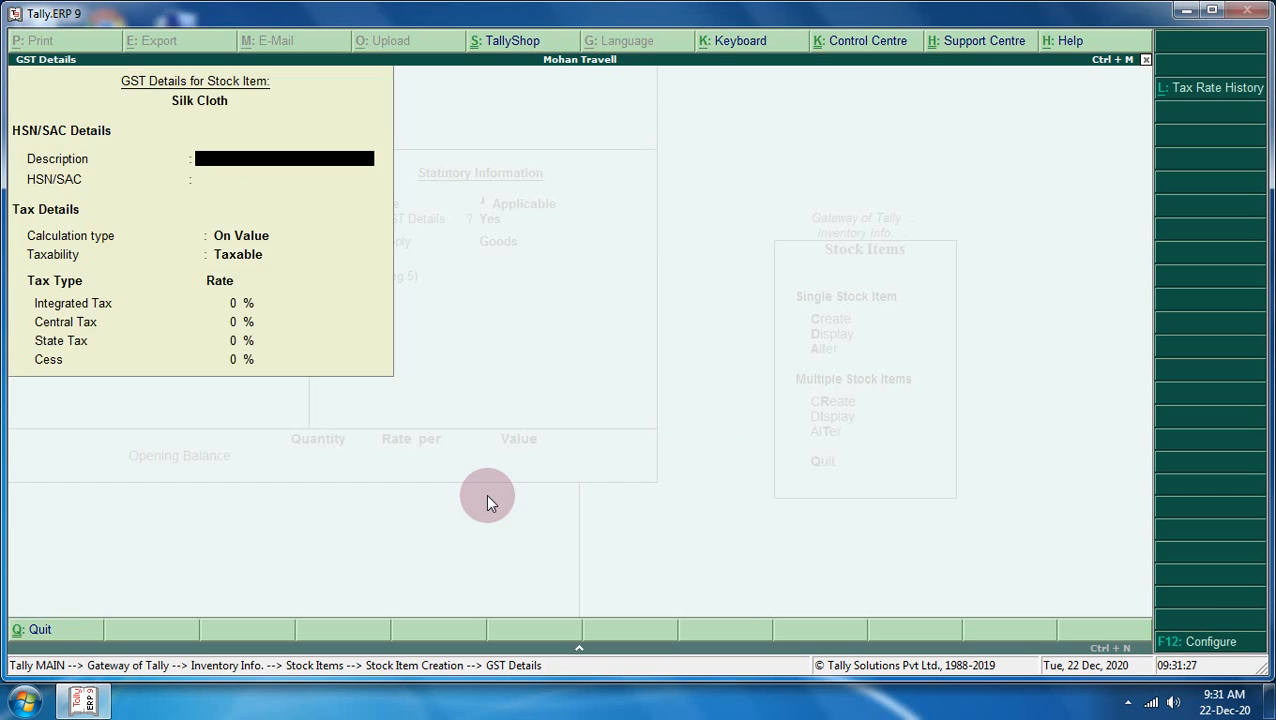
- Enter Silk Cloth's description Goods, HSN/SAC 8766655 and 5% integrated tax
text(Goods)
key(Return)
text(8766655)
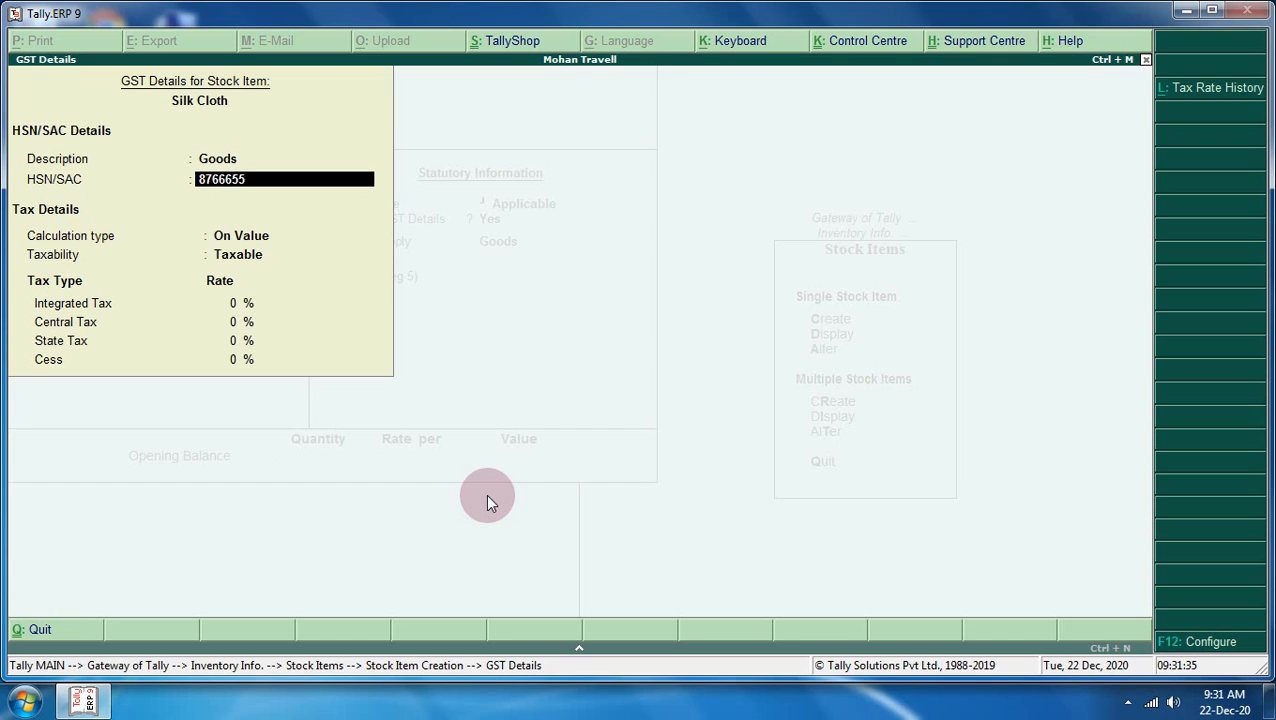
key(Return)
key(Return)
key(Return)
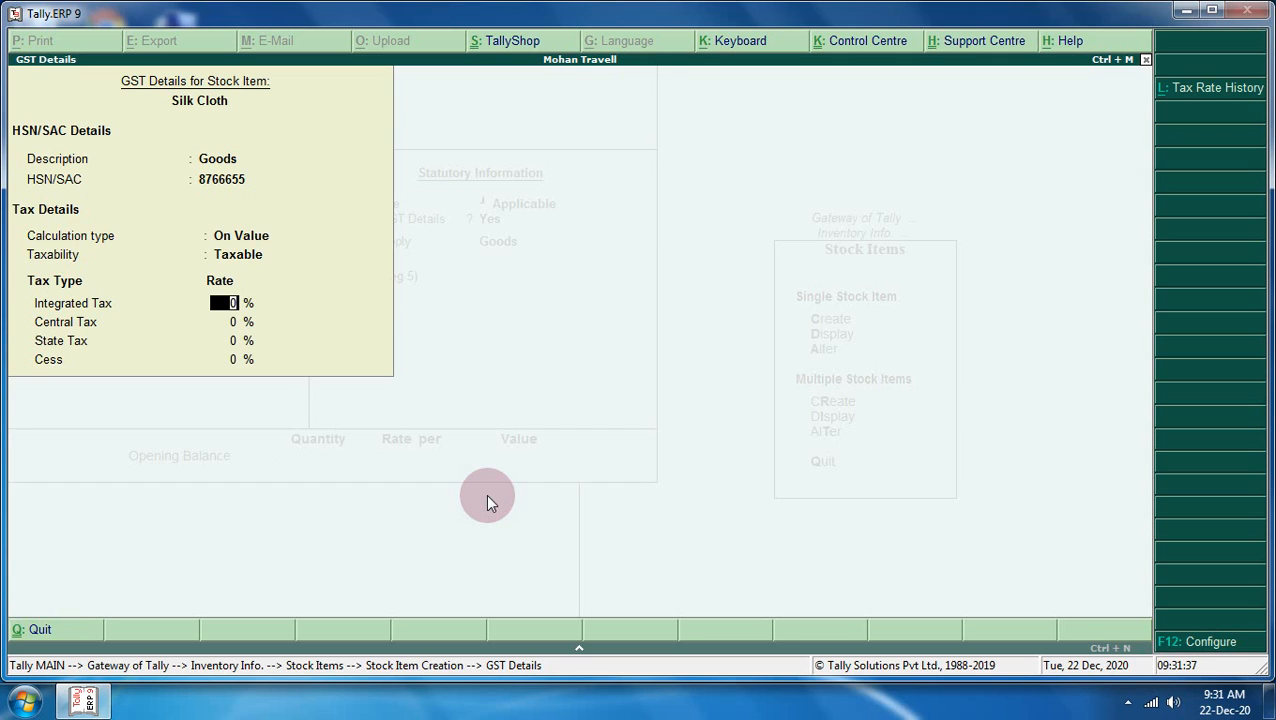
text(1)
key(BackSpace)
text(5)
key(Return)
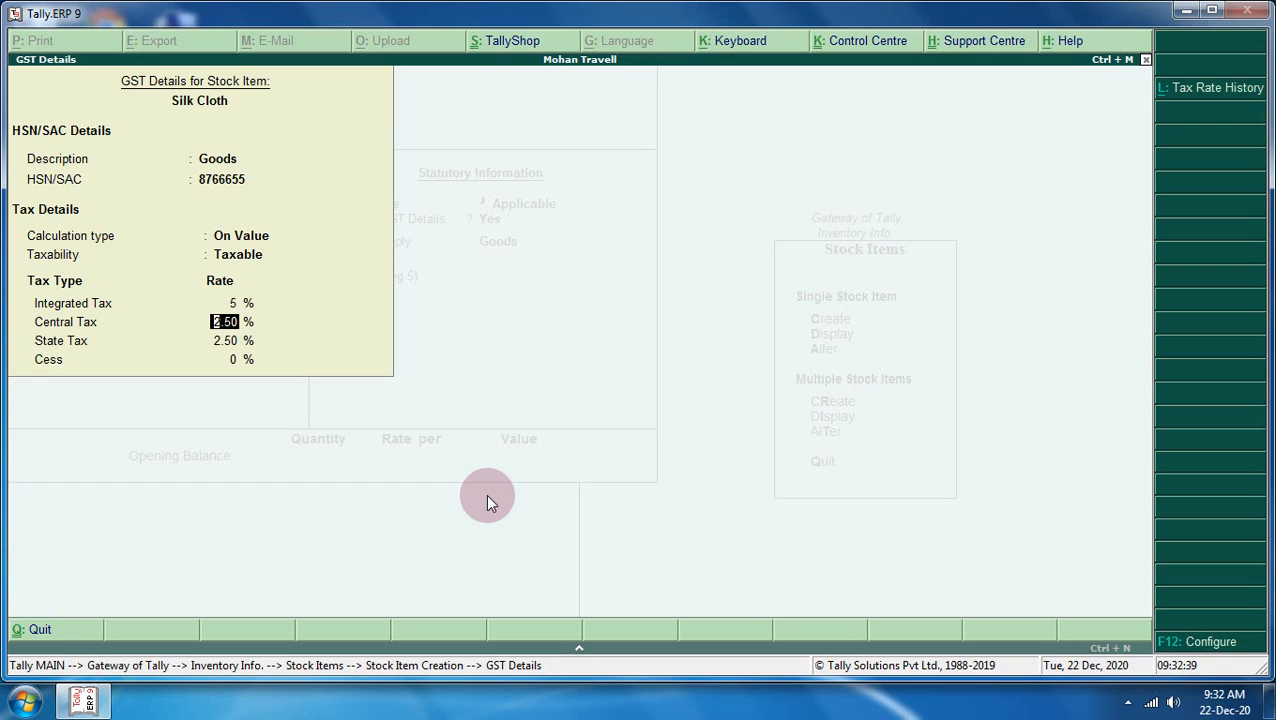
key(Return)
key(Return)
key(Return)
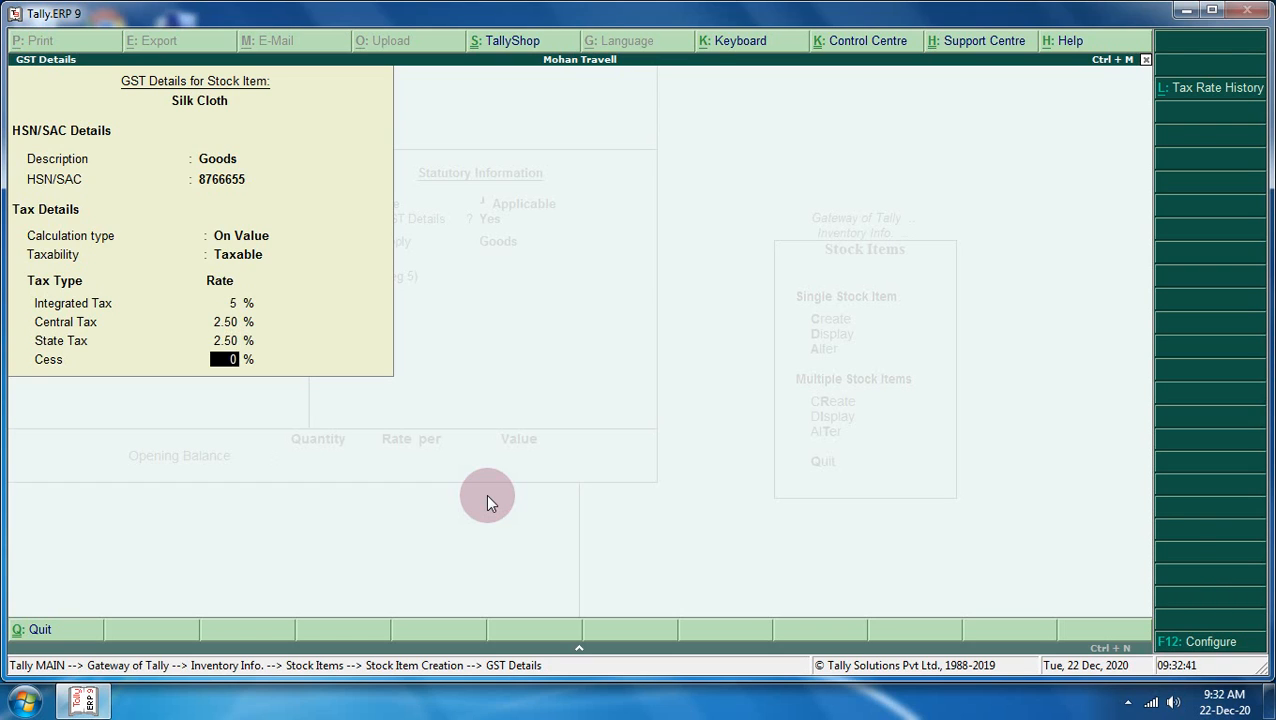
key(Return)
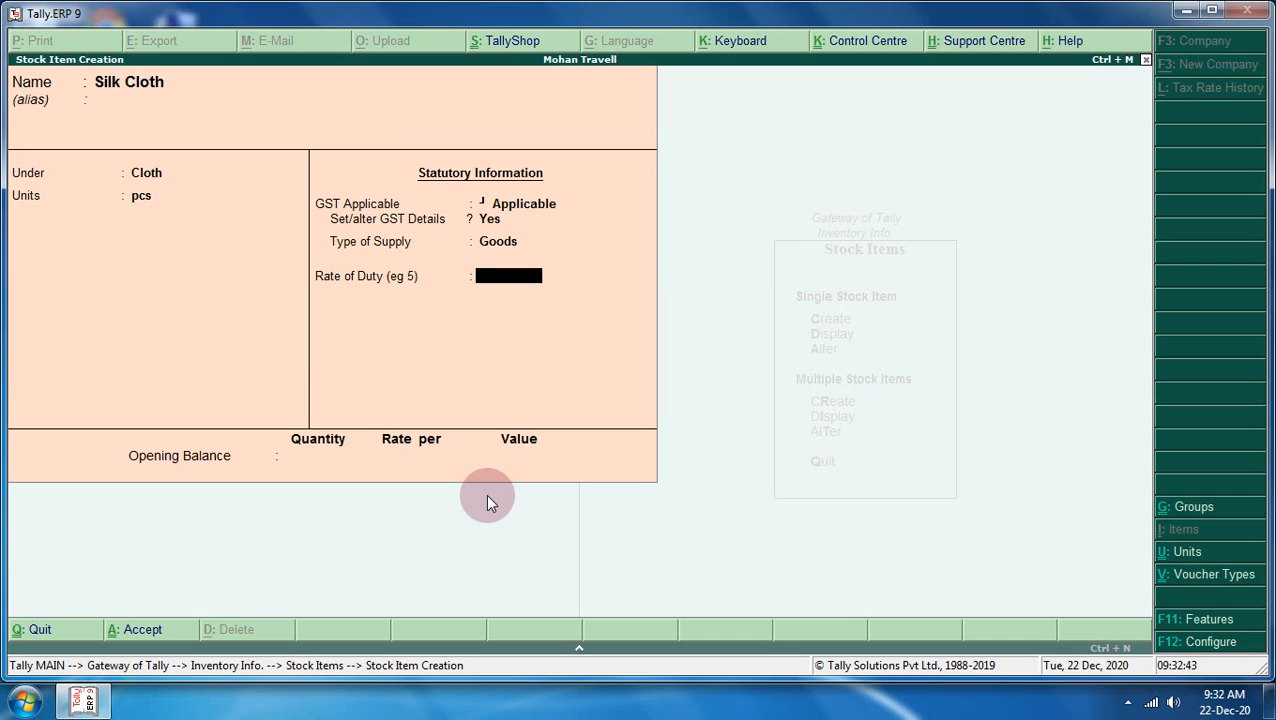
key(Return)
- Save Silk Cloth and start Woollen Cloth under Cloth in pcs with GST details enabled
key(Return)
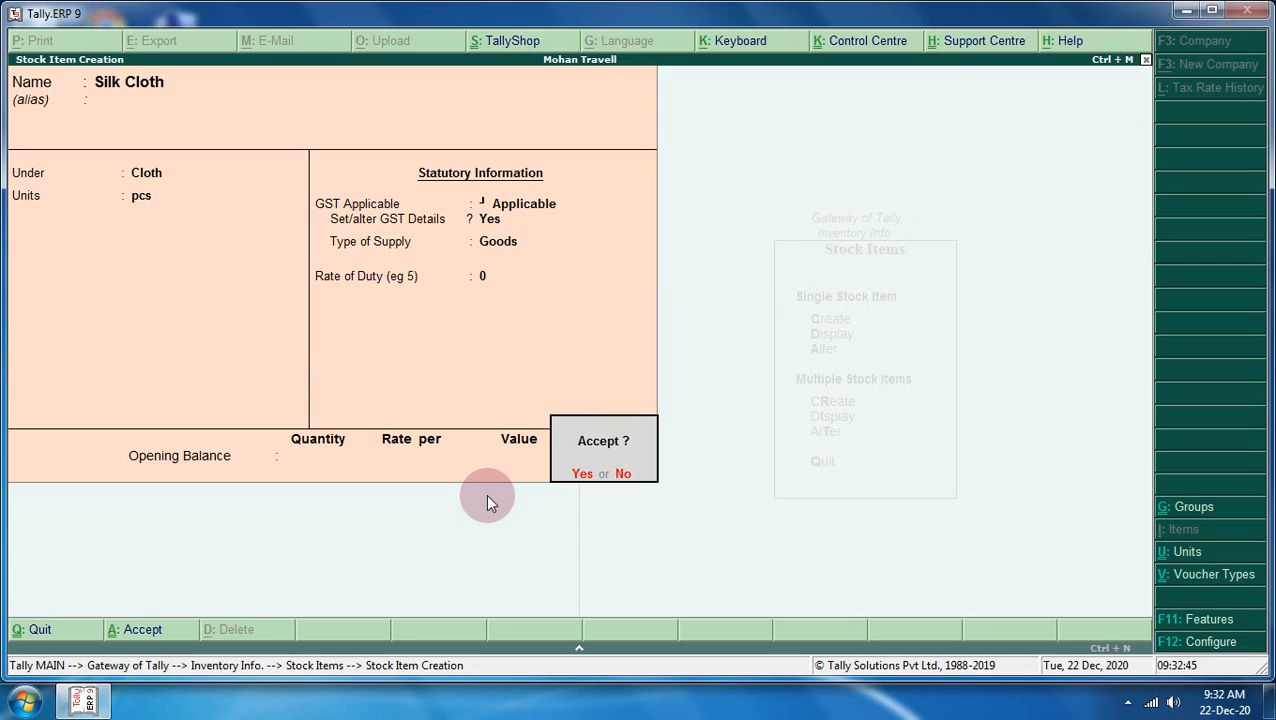
key(Return)
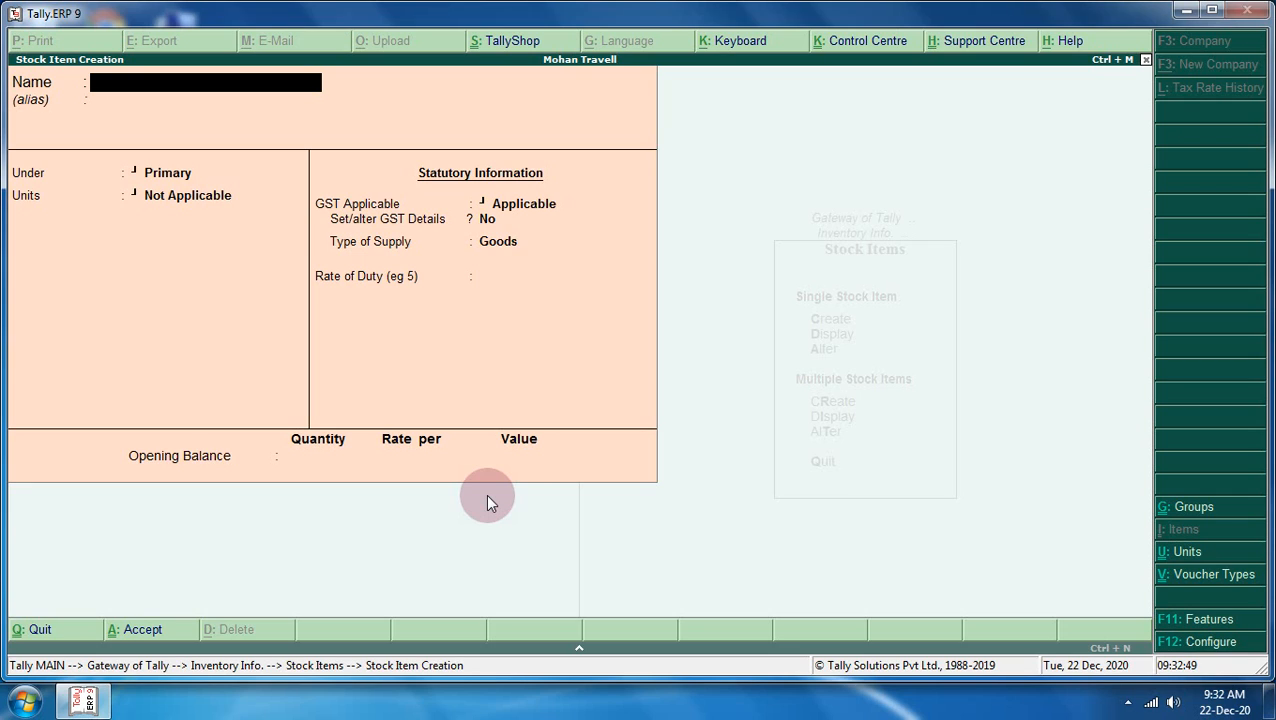
text(Woollen Cloth)
key(Return)
key(Return)
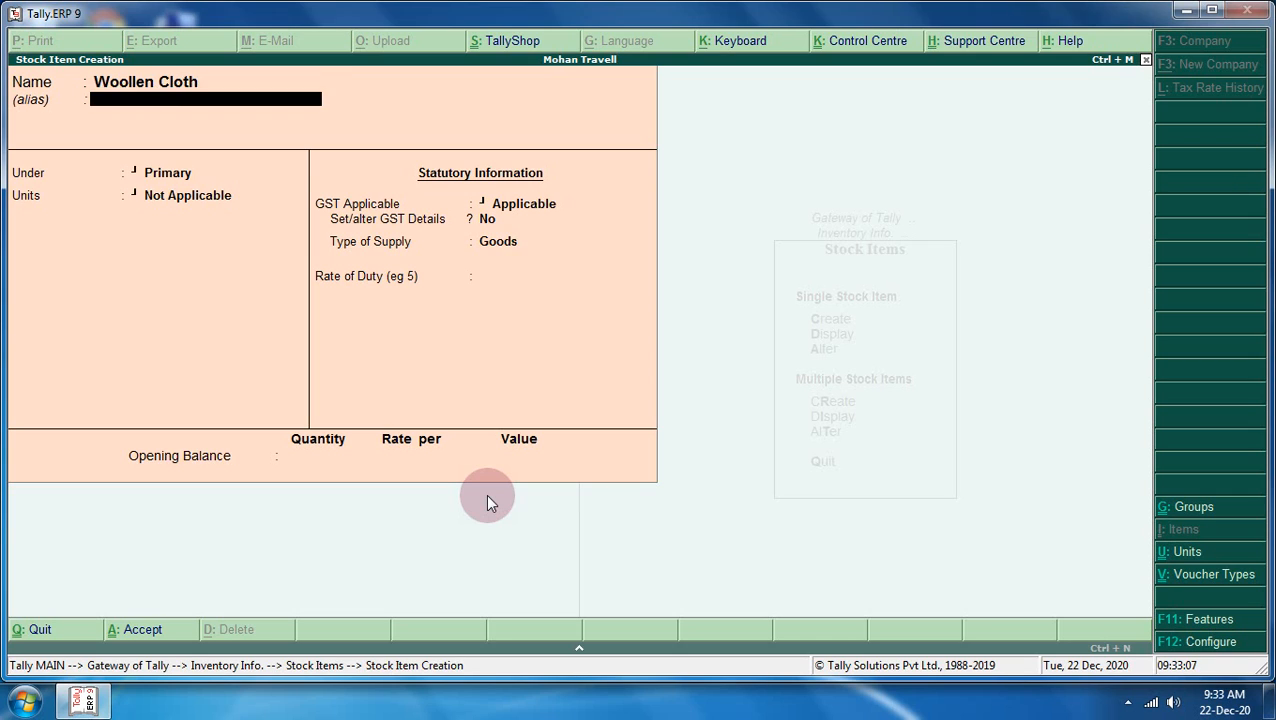
key(Down)
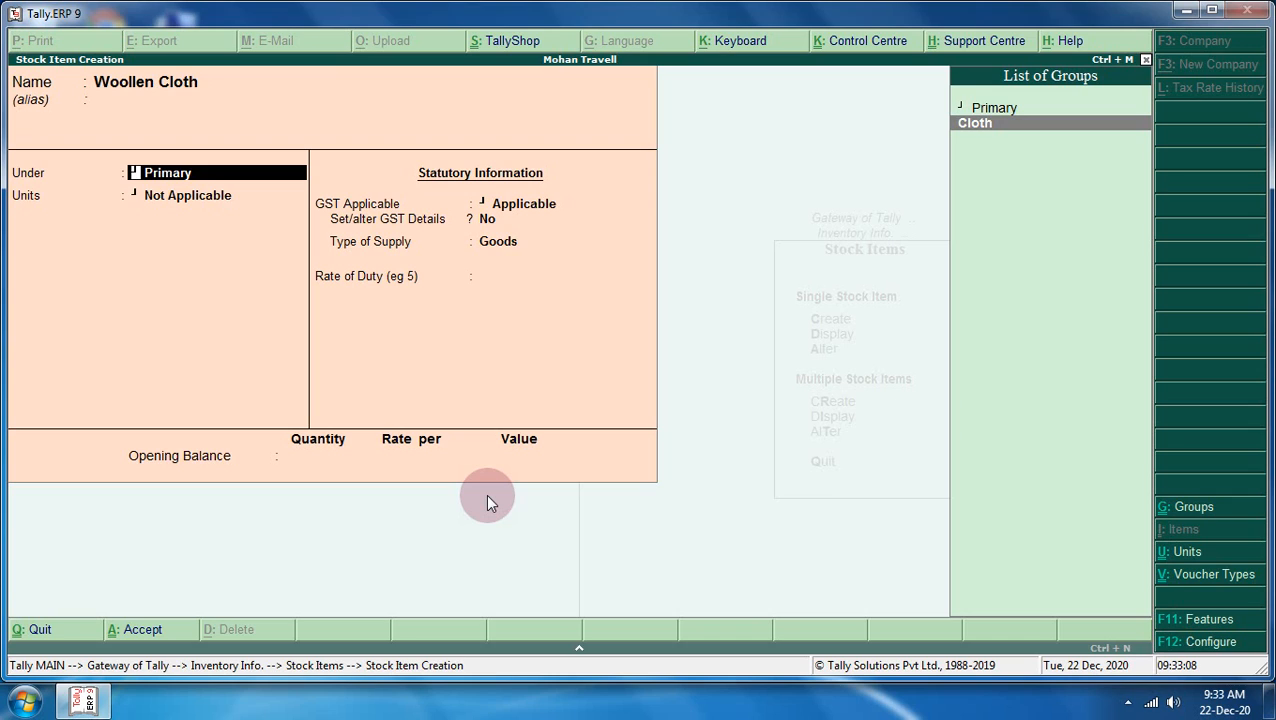
key(Return)
key(Down)
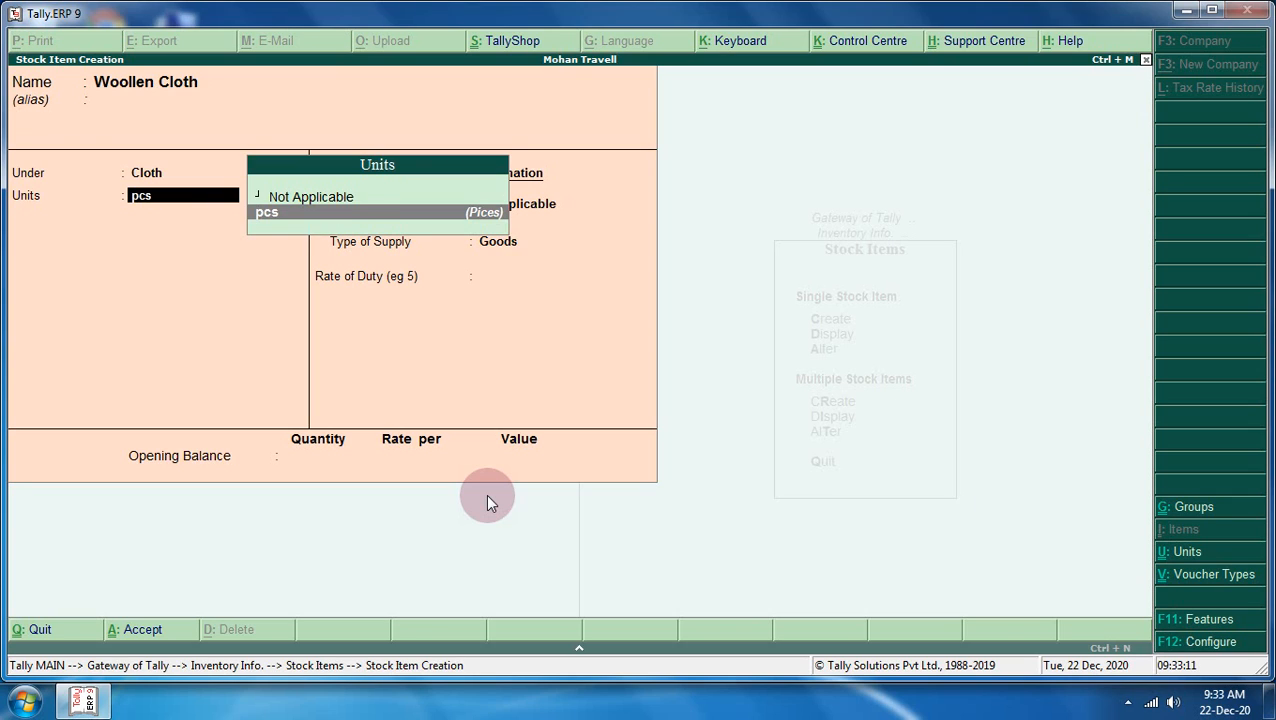
key(Return)
key(Return)
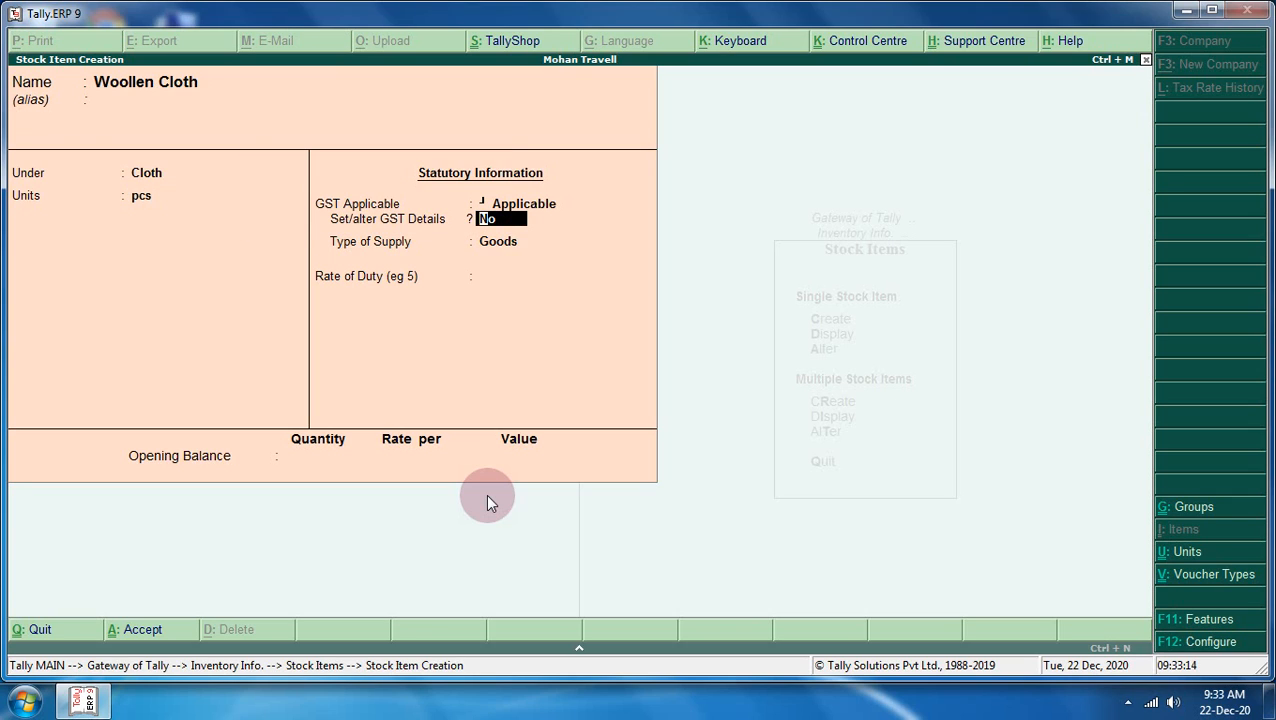
text(y)
- Give Woollen Cloth description Goods, HSN/SAC 857756, Taxable at 5% integrated tax, and save it
key(Return)
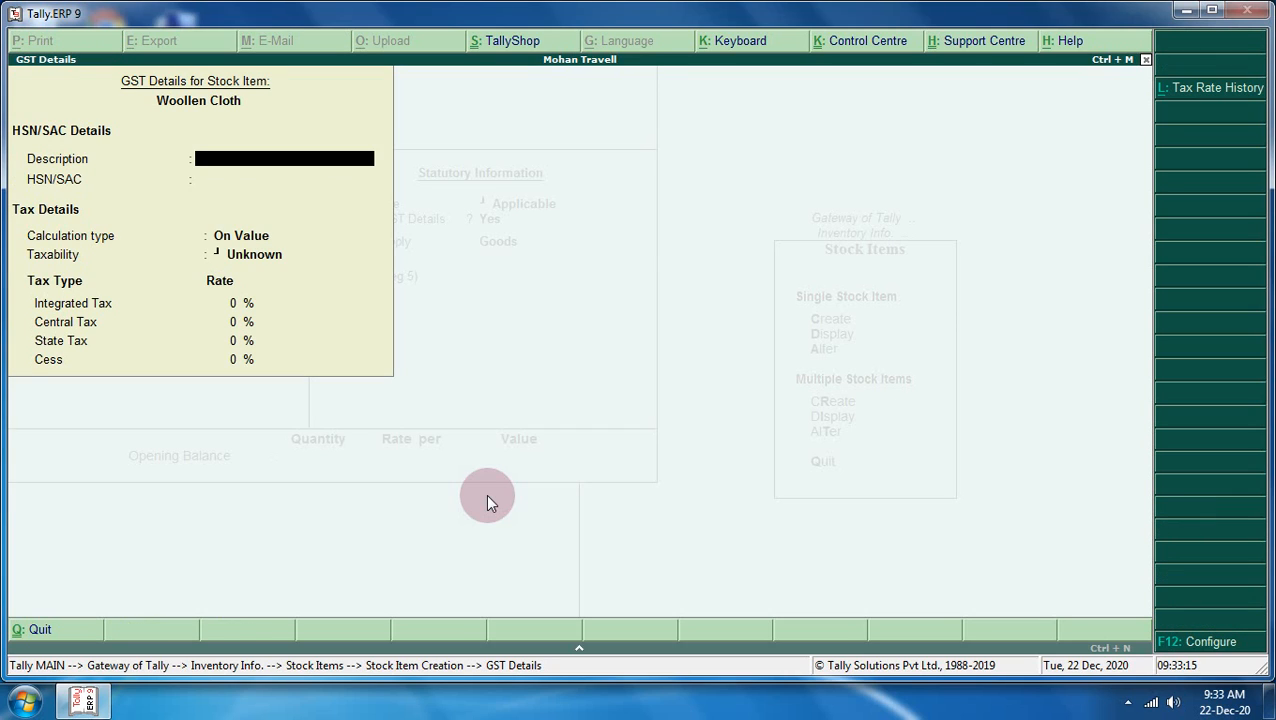
text(Goods)
key(Return)
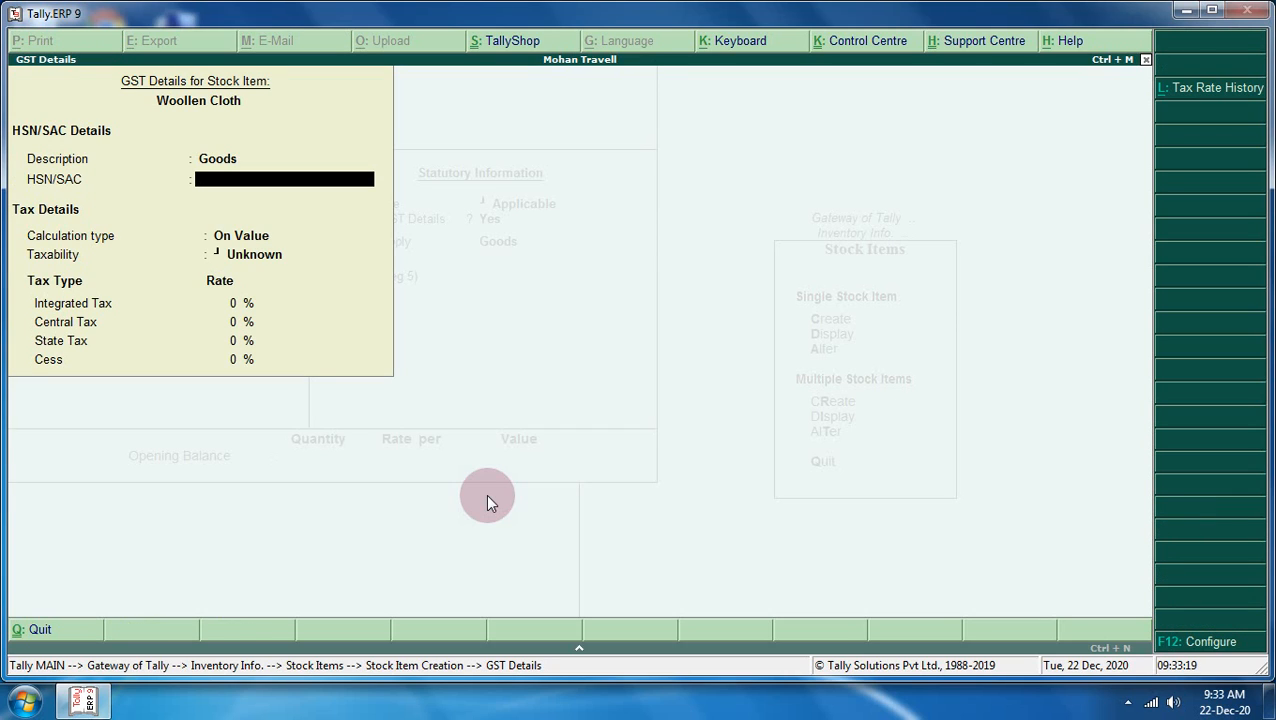
text(857756)
key(Return)
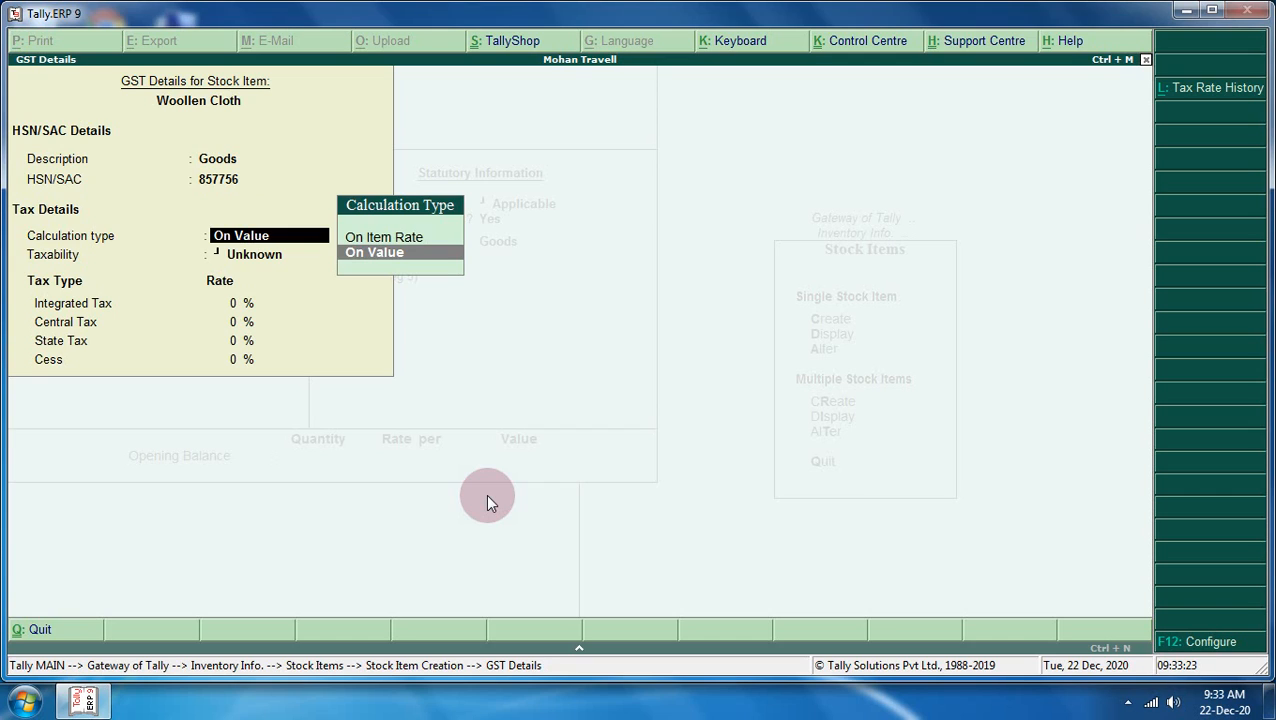
key(Return)
key(Down)
key(Down)
key(Down)
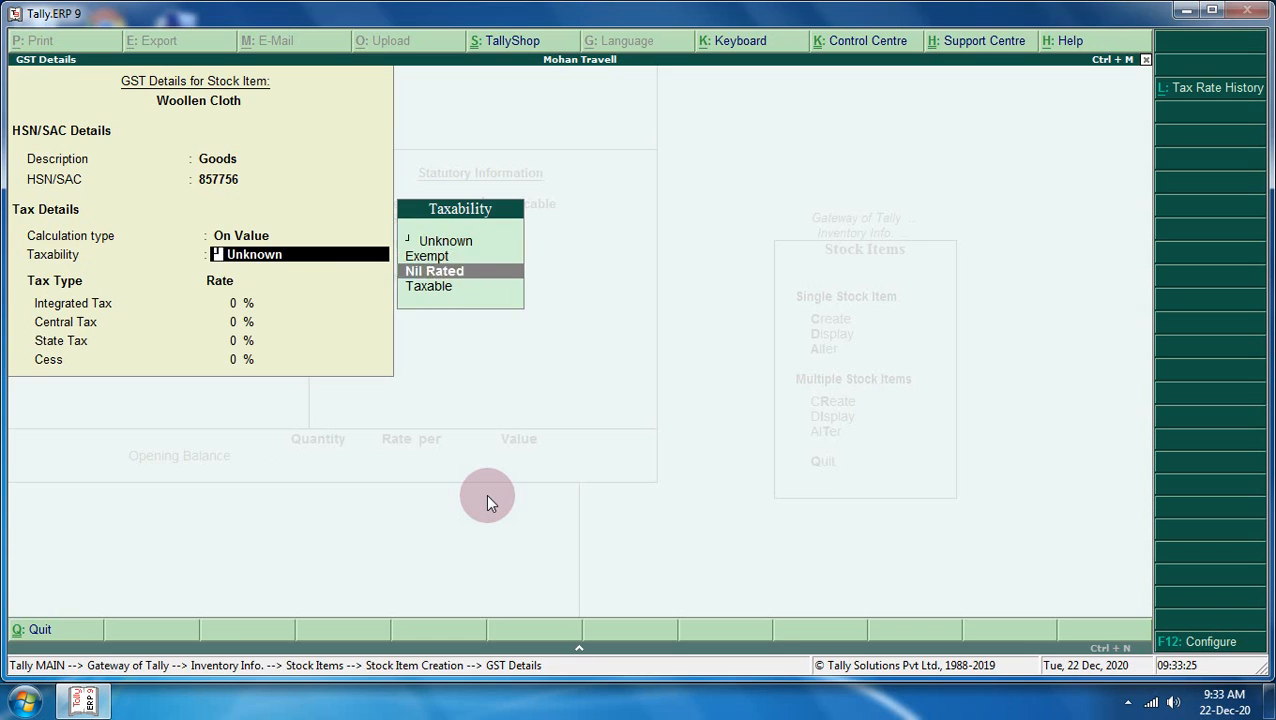
key(Return)
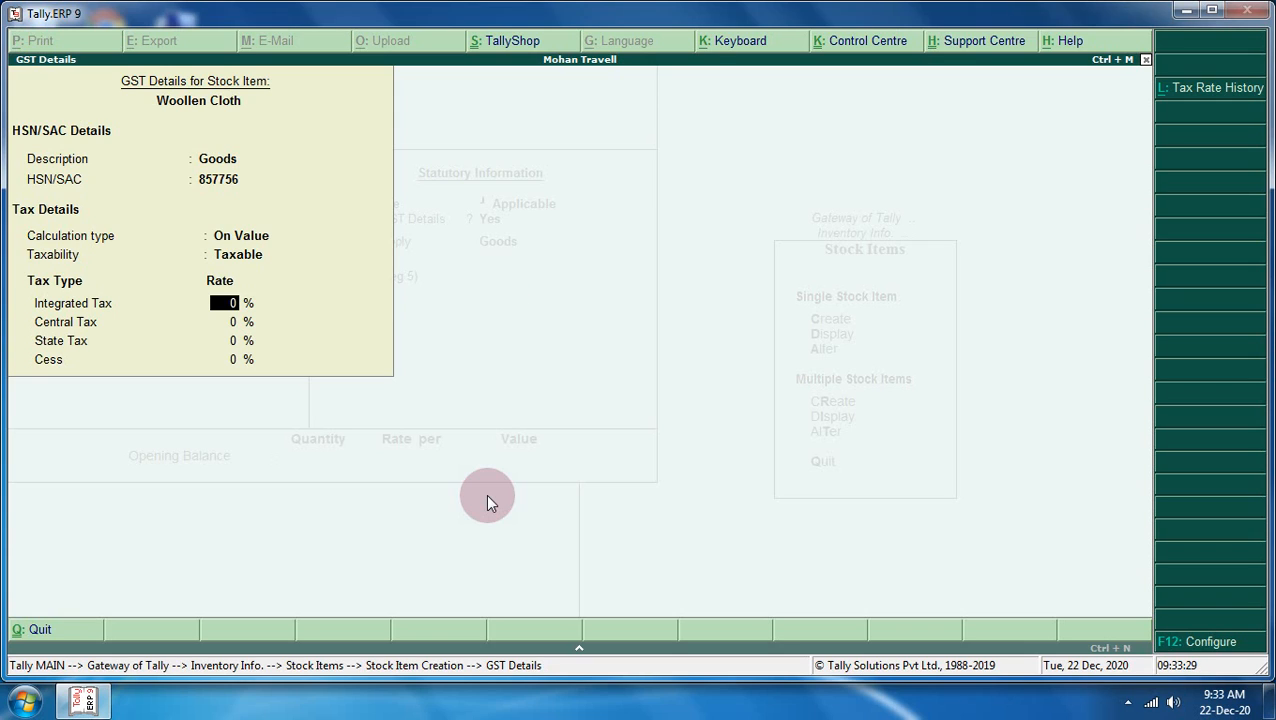
text(5)
key(Return)
key(Return)
key(Return)
key(Return)
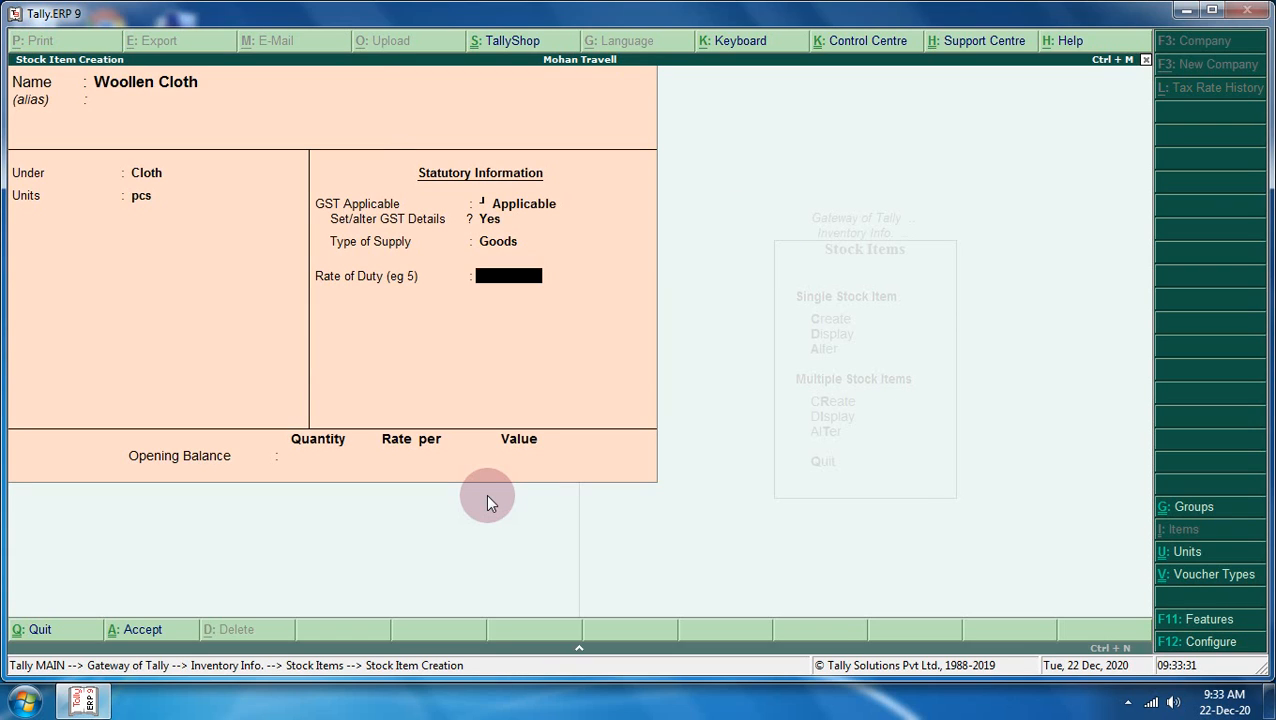
key(Return)
key(Return)
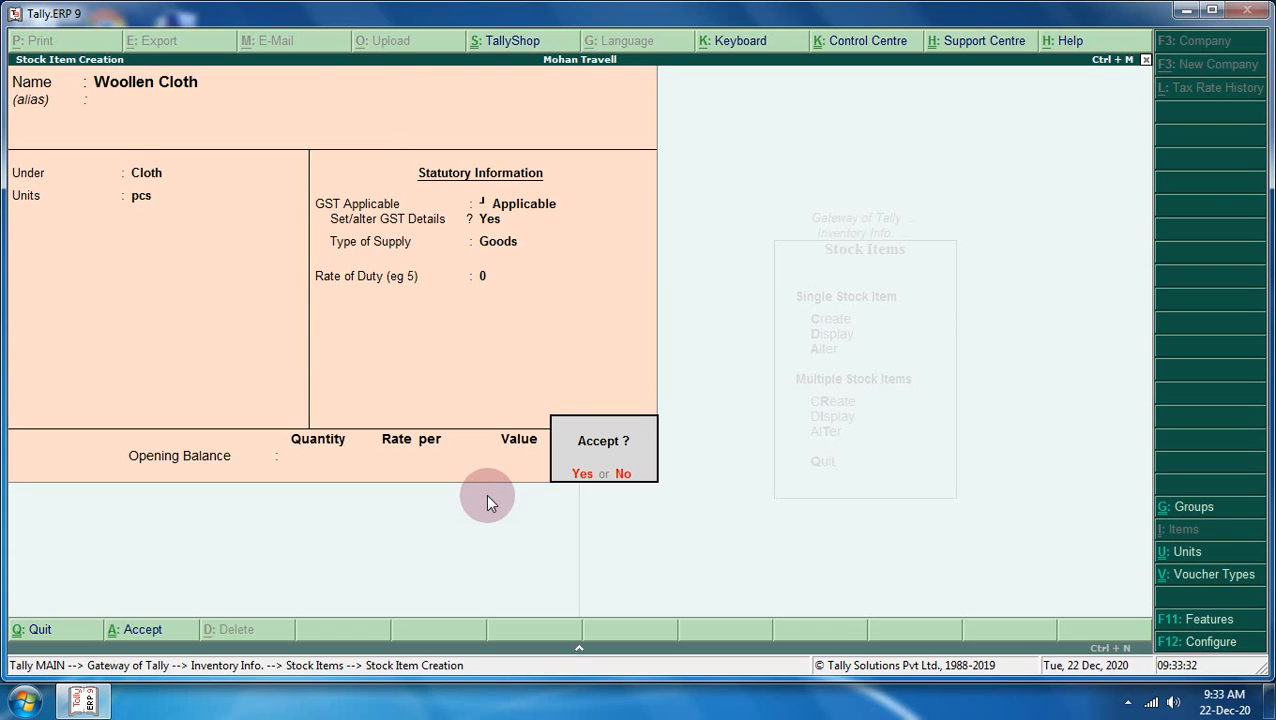
key(Return)
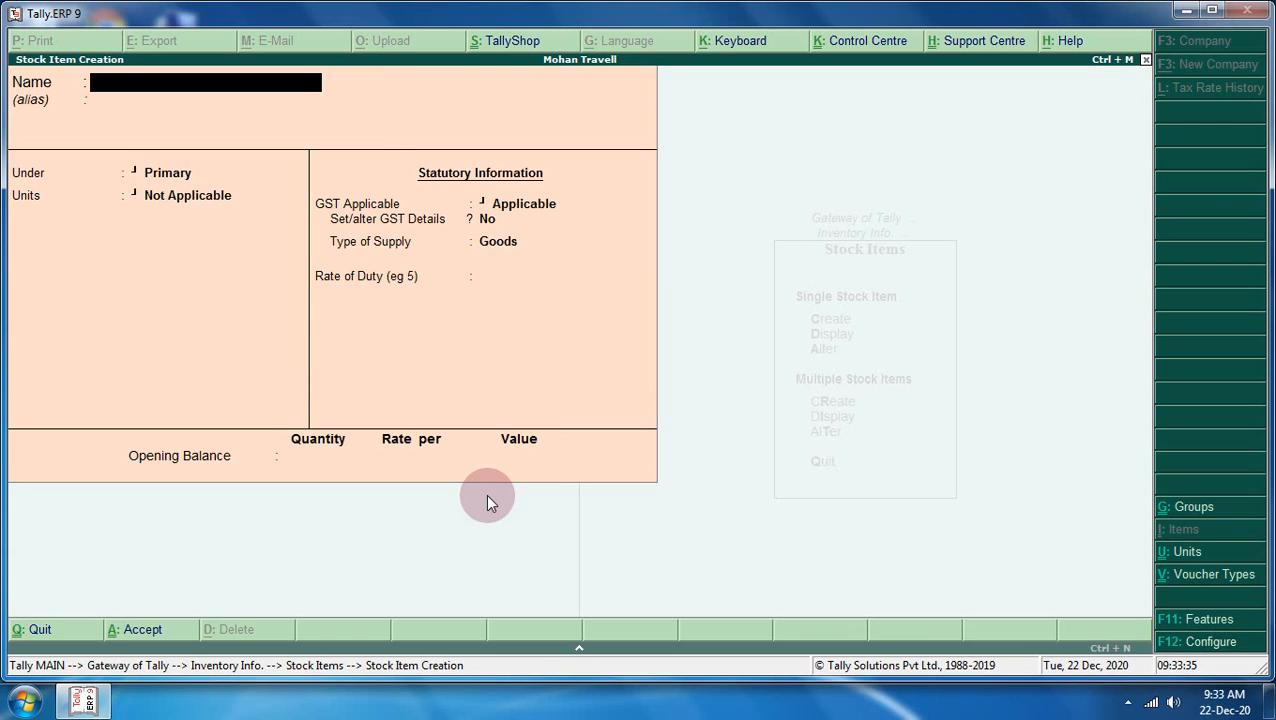
- Create Cotton Cloth under Cloth in pcs with GST applicable and GST details enabled
text(Cotton Cloth)
key(Return)
key(Return)
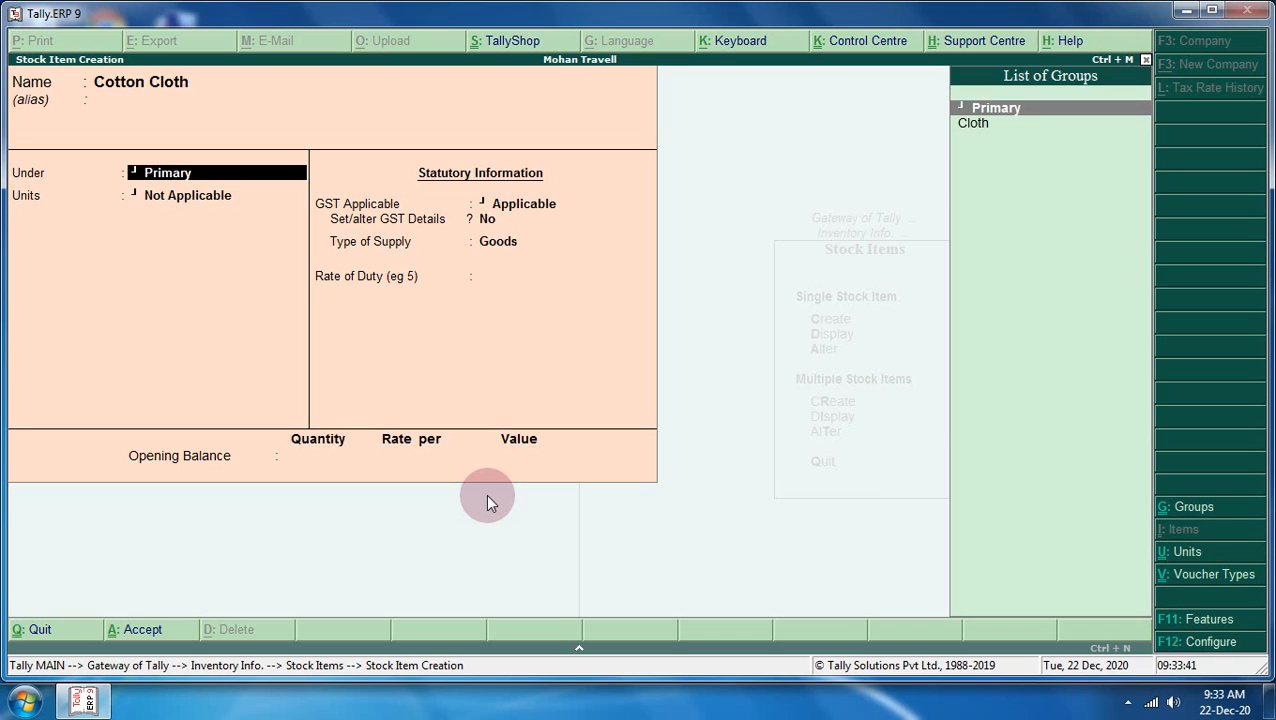
key(Down)
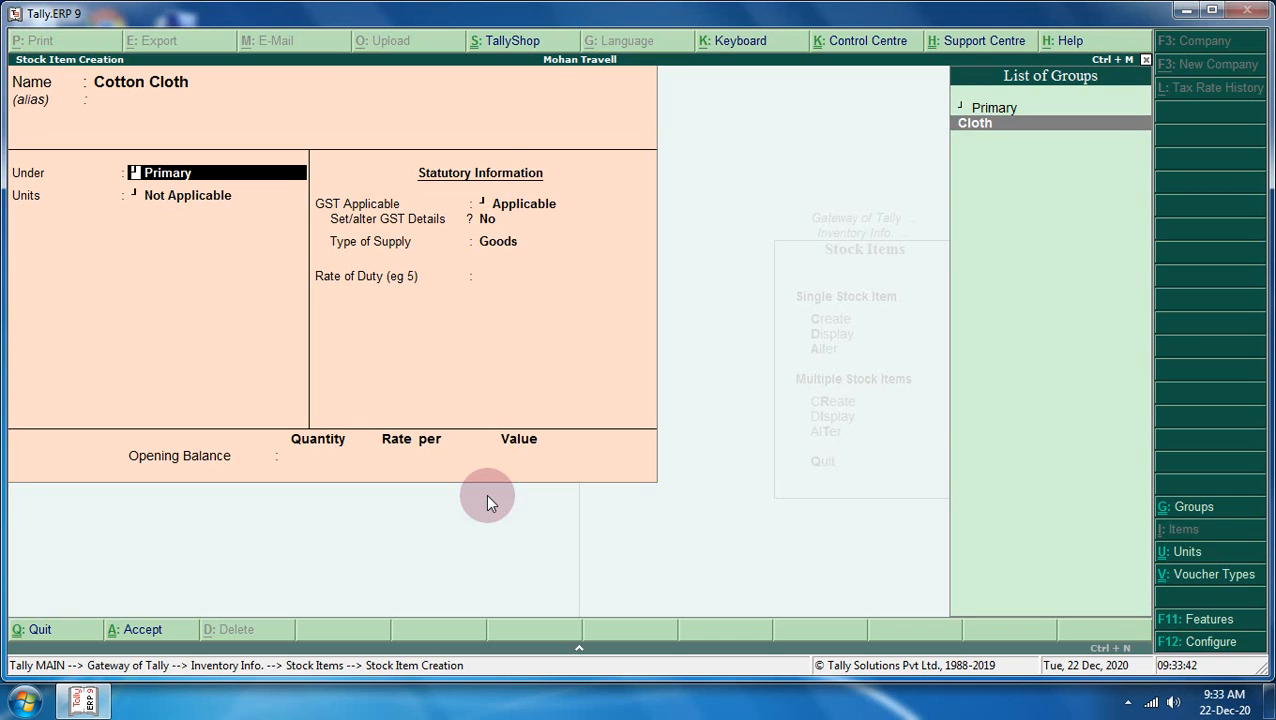
key(Return)
key(Down)
key(Return)
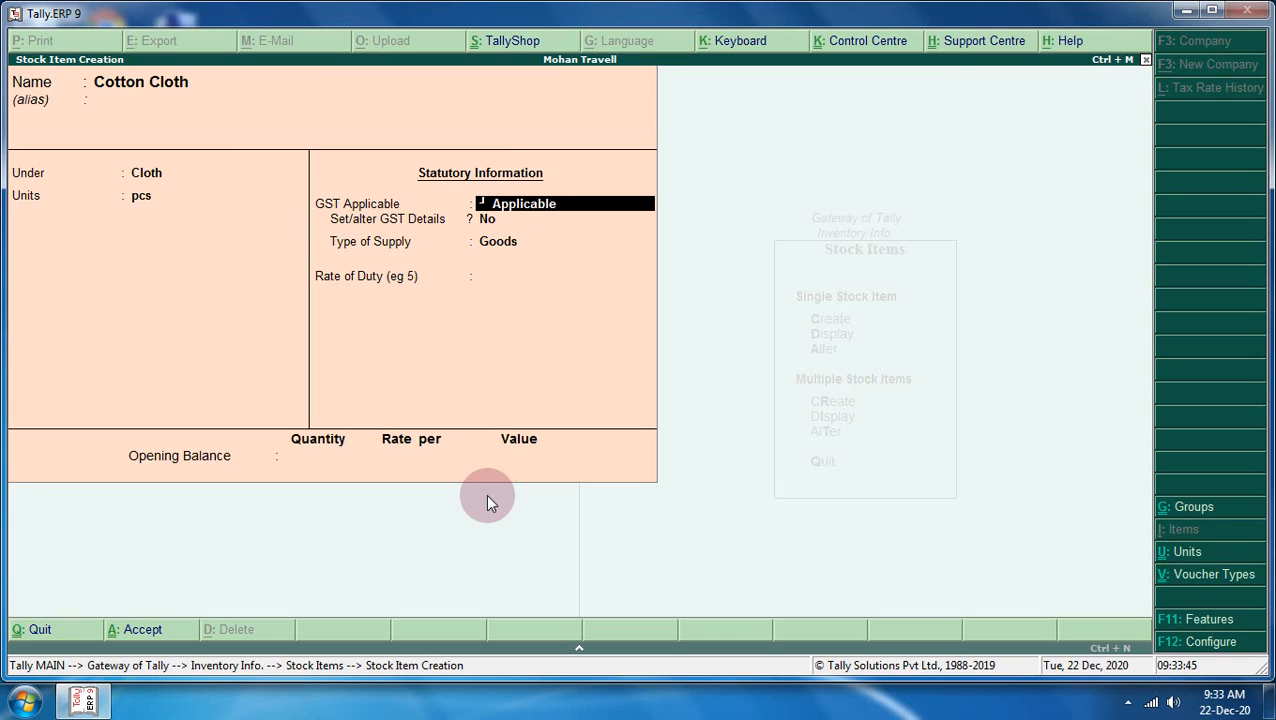
key(Return)
key(y)
key(Return)
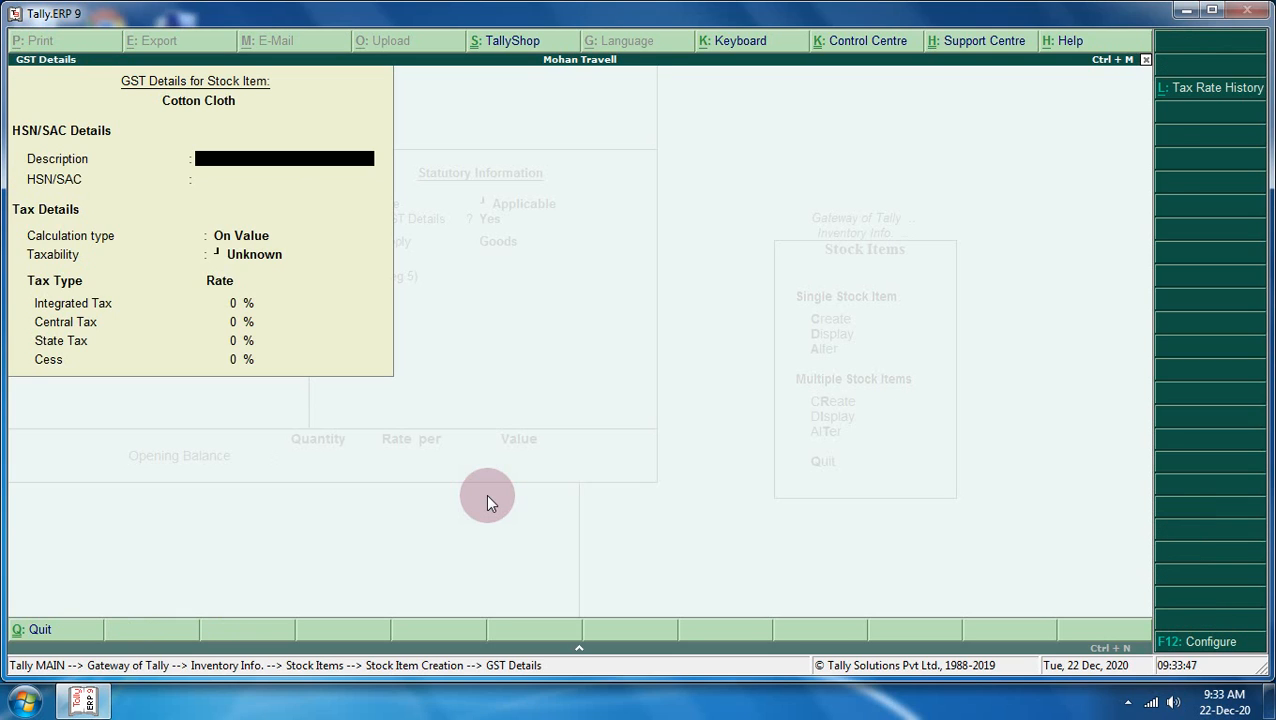
- Enter description Goods, HSN 8766445, Taxable at 5% integrated tax, and save Cotton Cloth
text(Goods)
key(Return)
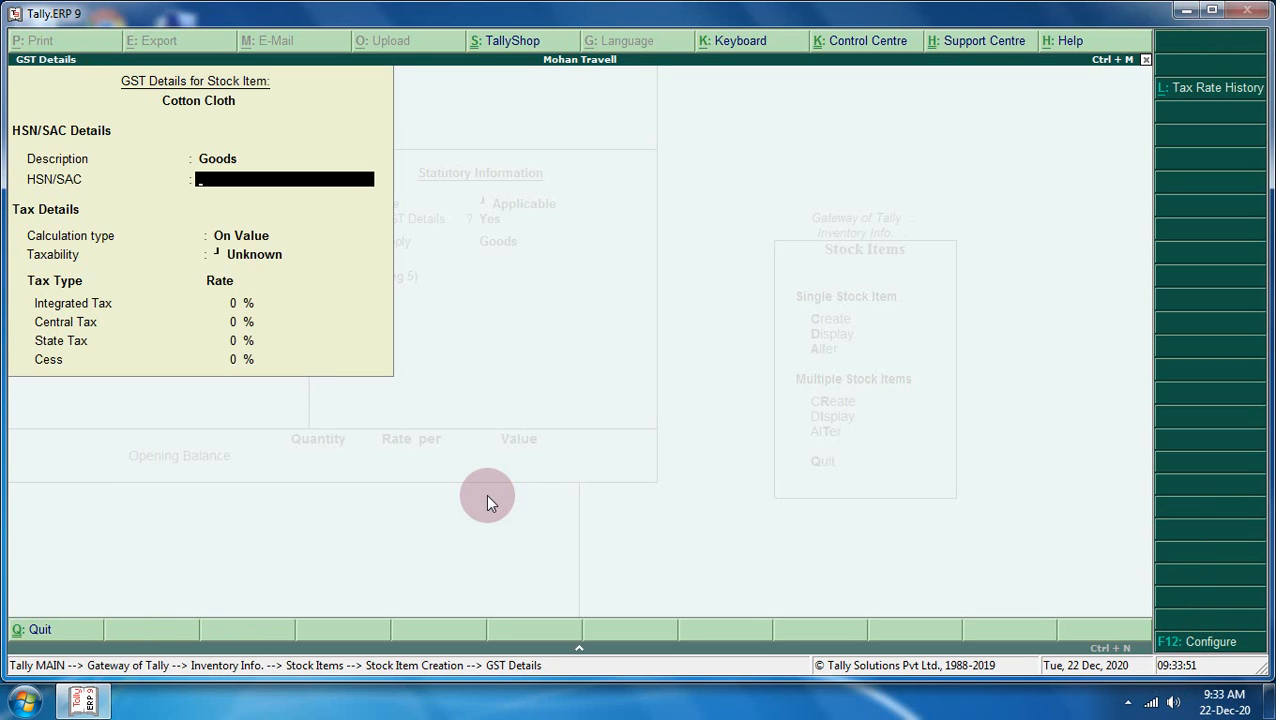
text(8766445)
key(Return)
key(Down)
key(Down)
key(Down)
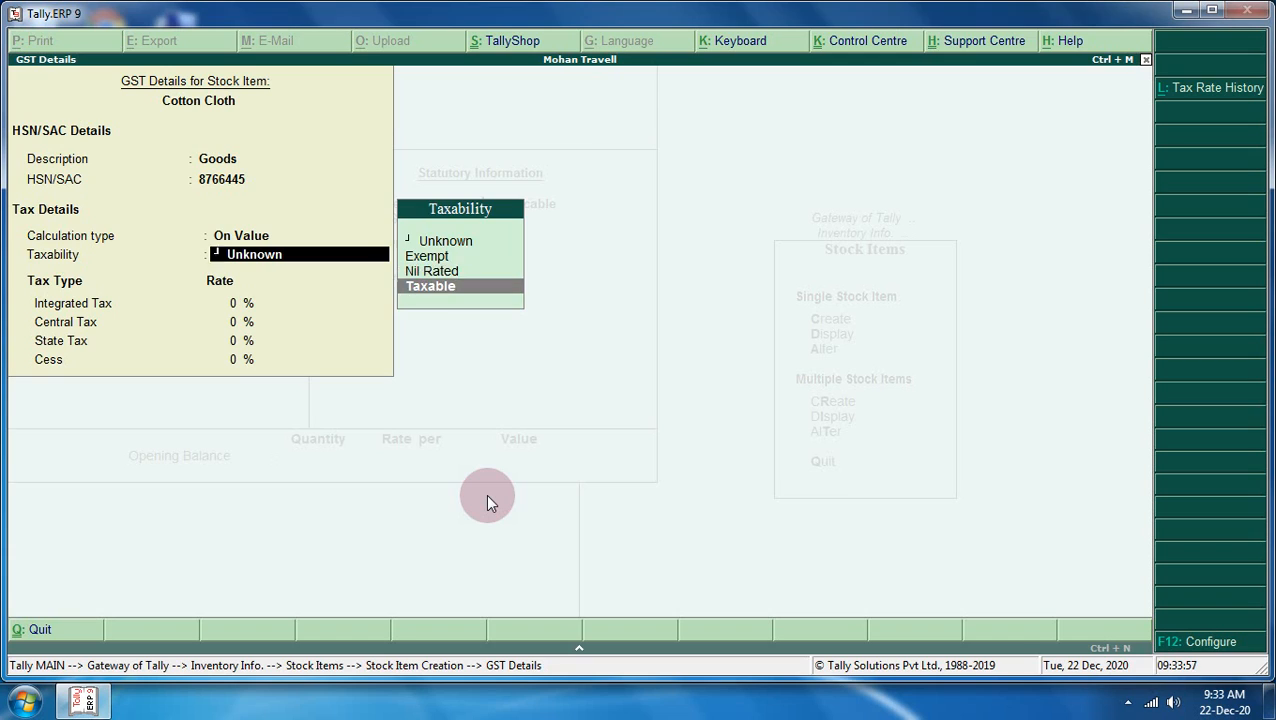
key(Return)
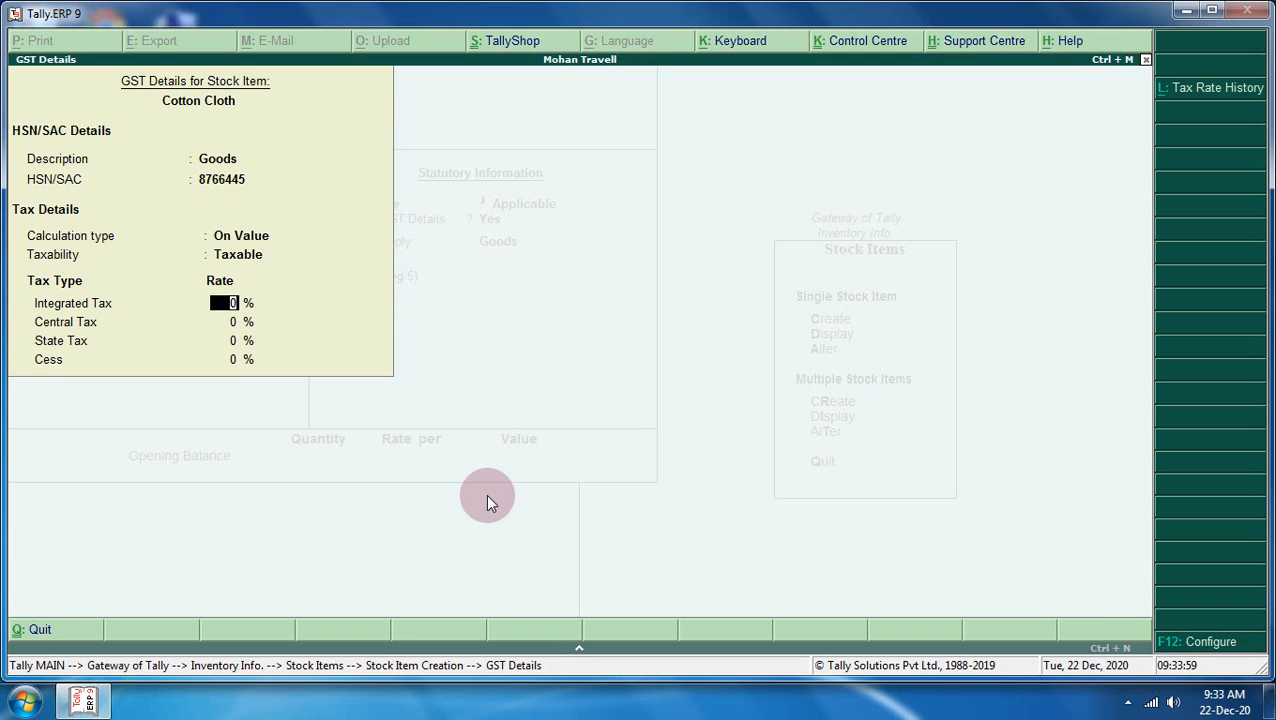
text(5)
key(Return)
key(Return)
key(Return)
key(Return)
key(Return)
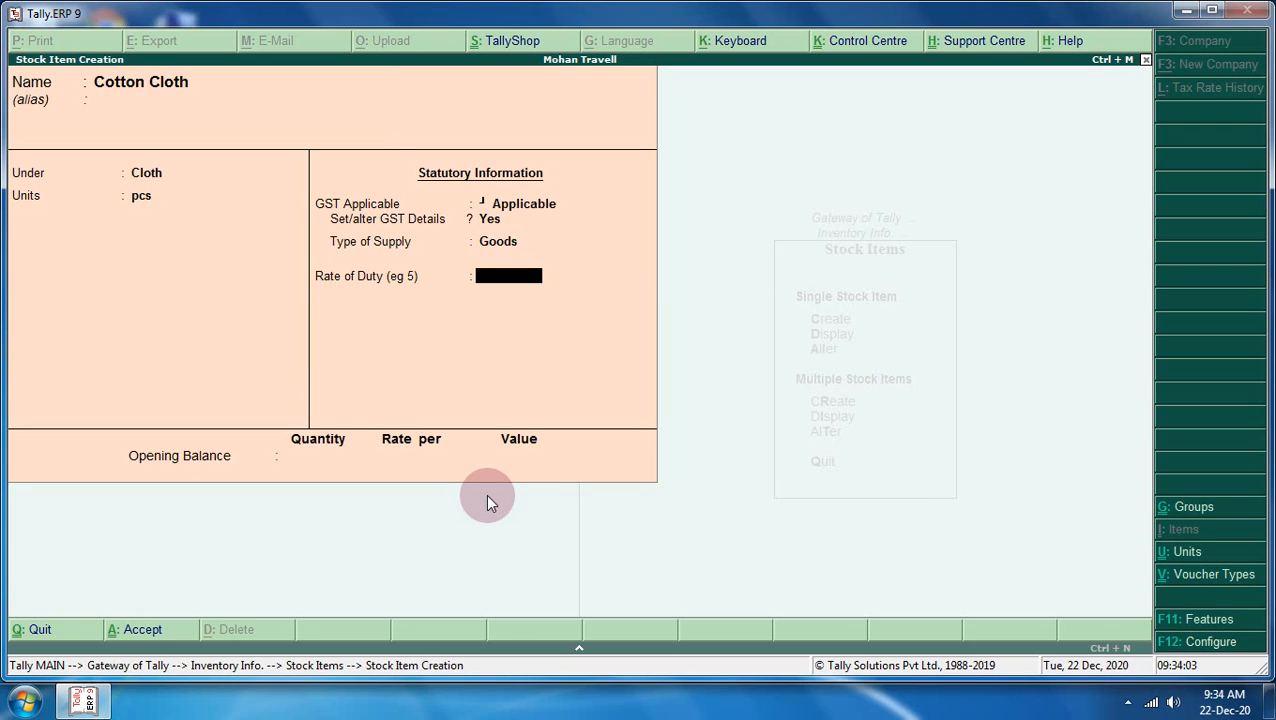
key(Return)
key(Return)
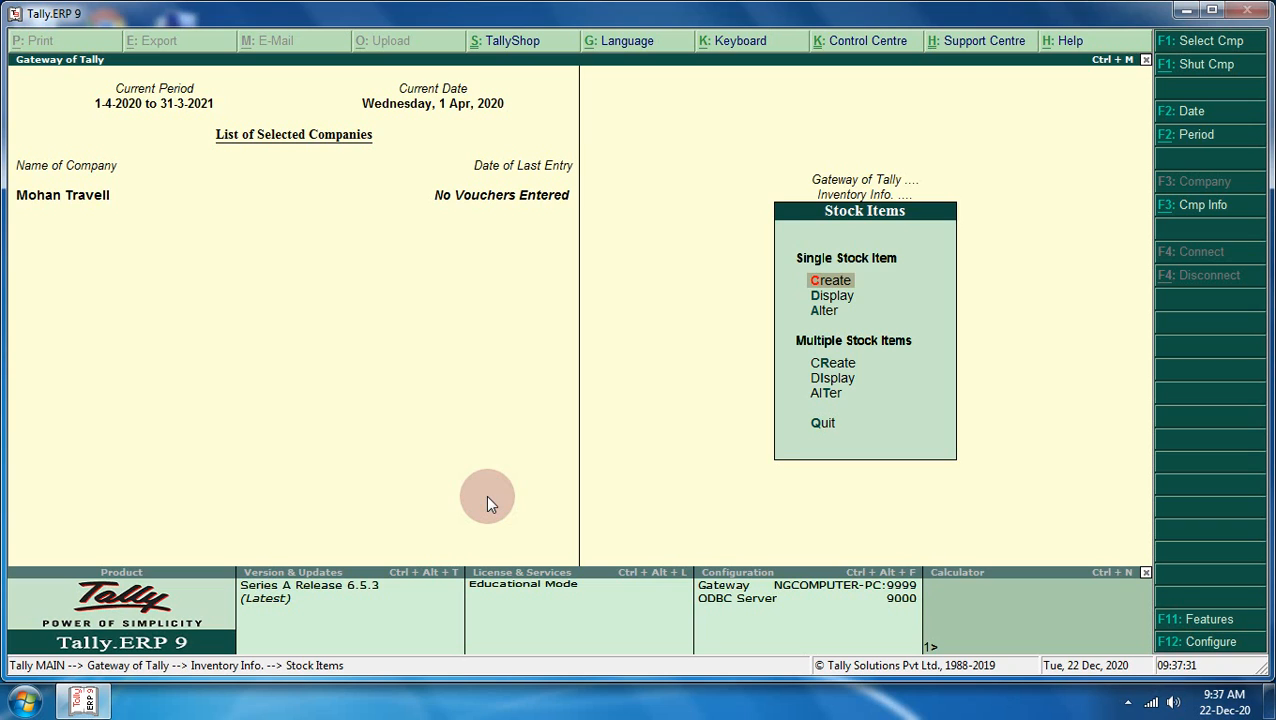
- Start a new Sales voucher from Accounting Vouchers in voucher layout
key(Escape)
key(Escape)
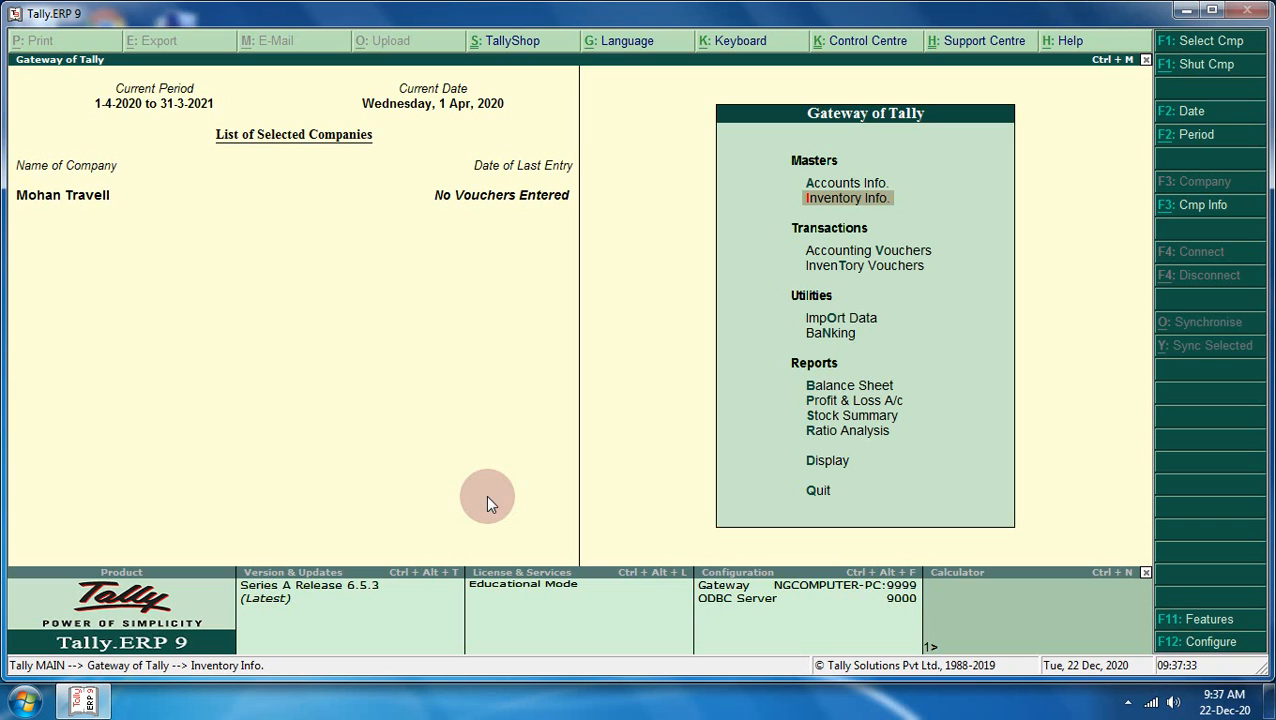
key(Down)
key(Down)
key(Up)
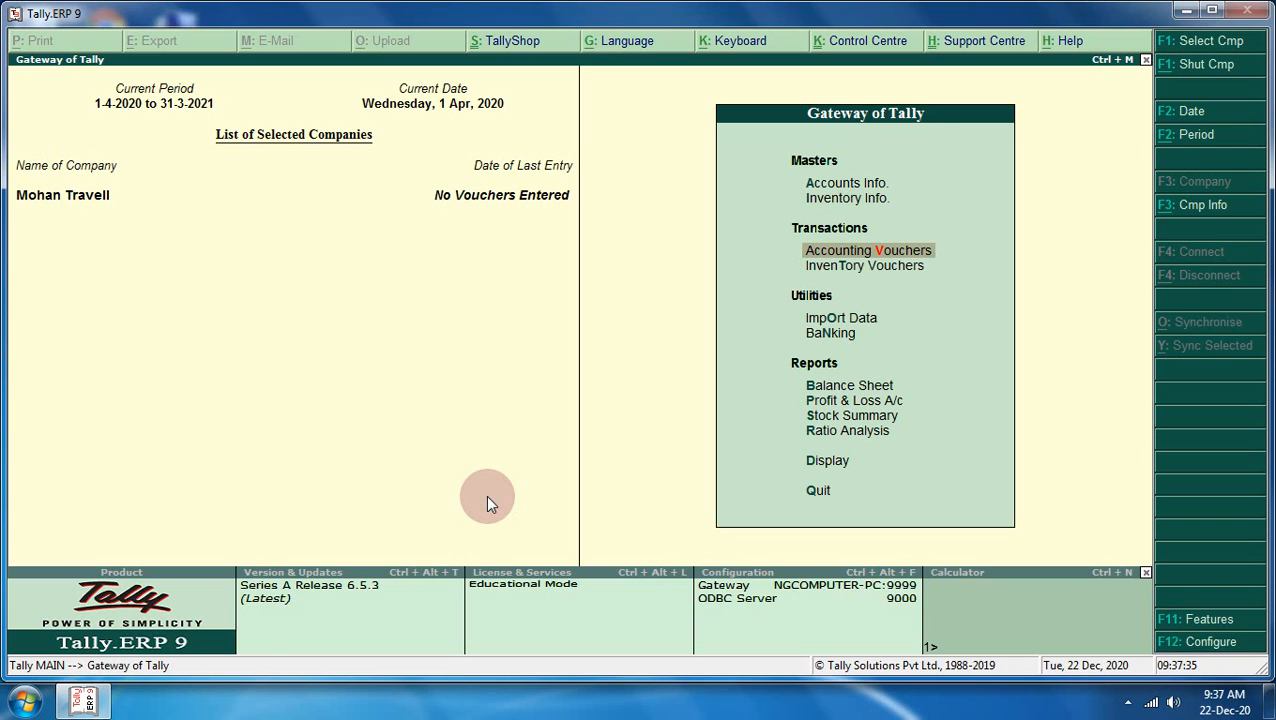
key(Return)
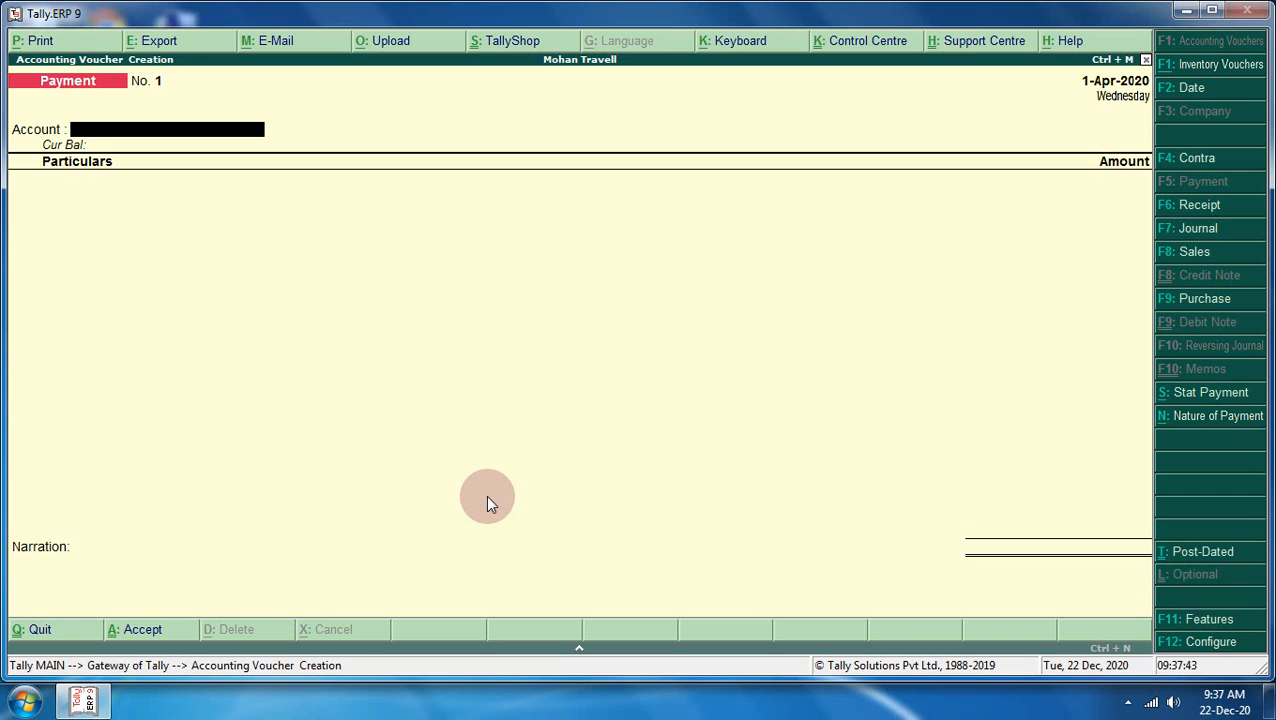
key(F8)
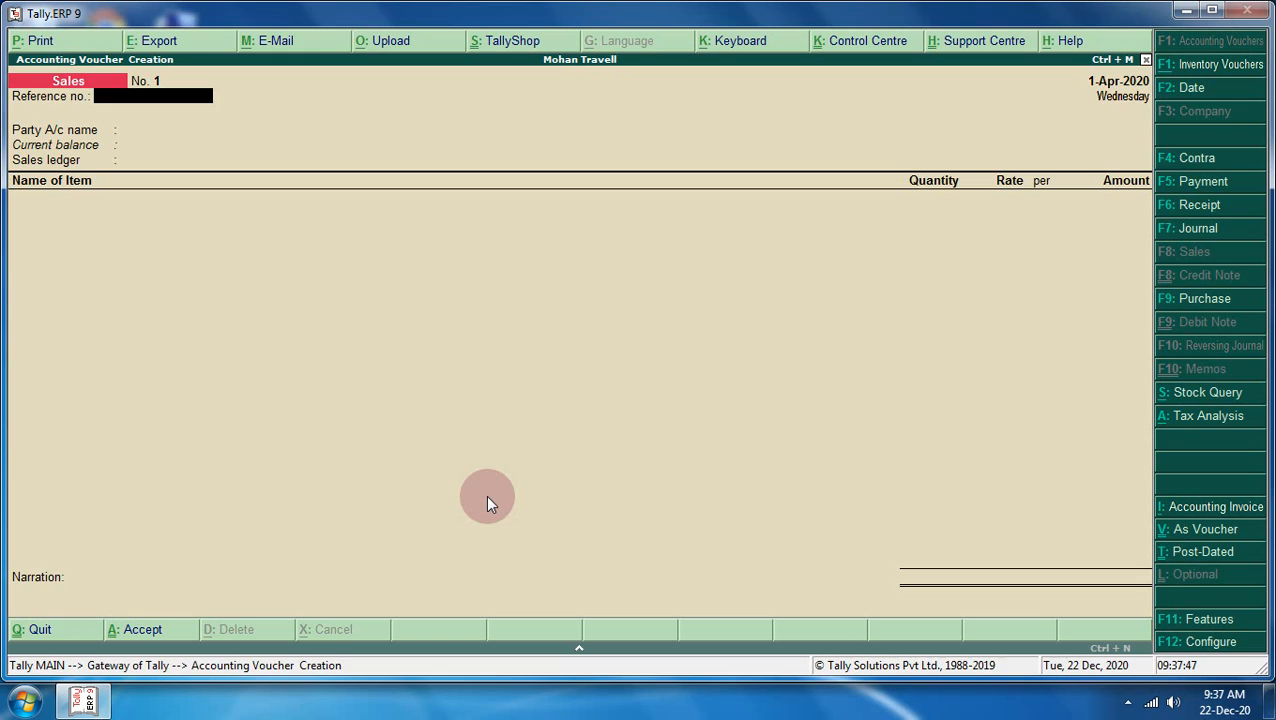
key(Return)
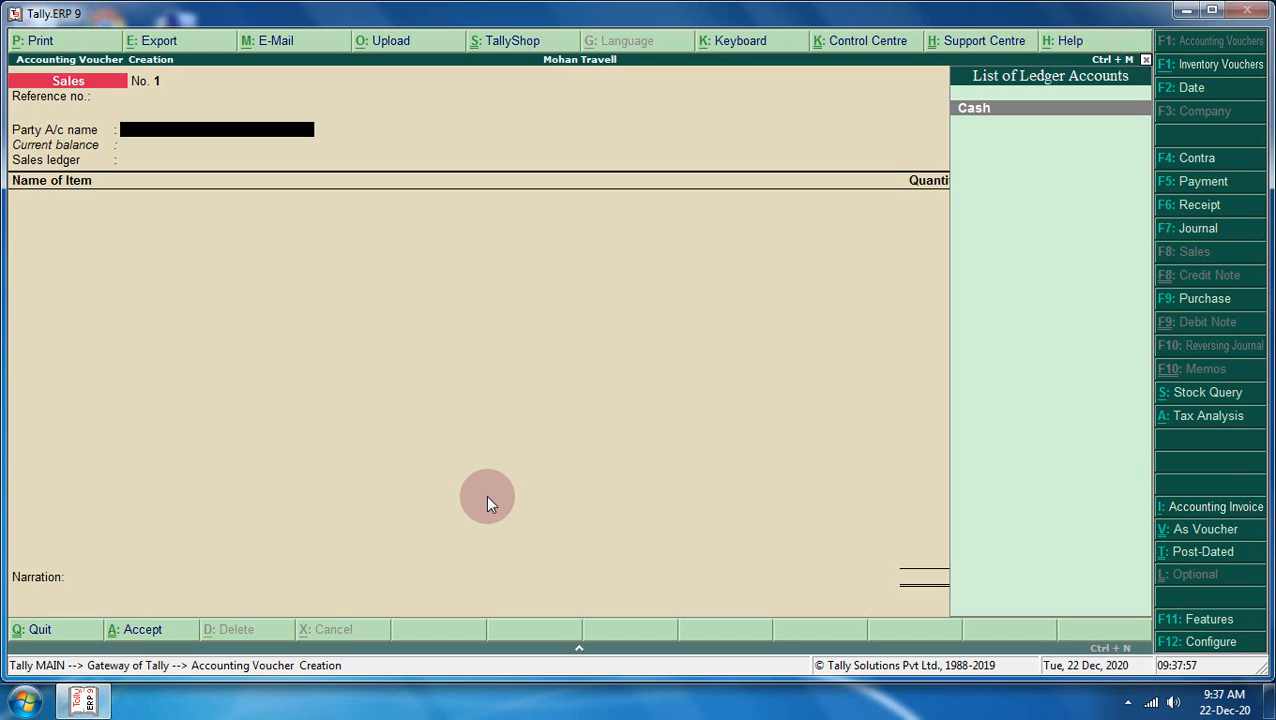
key(ctrl+v)
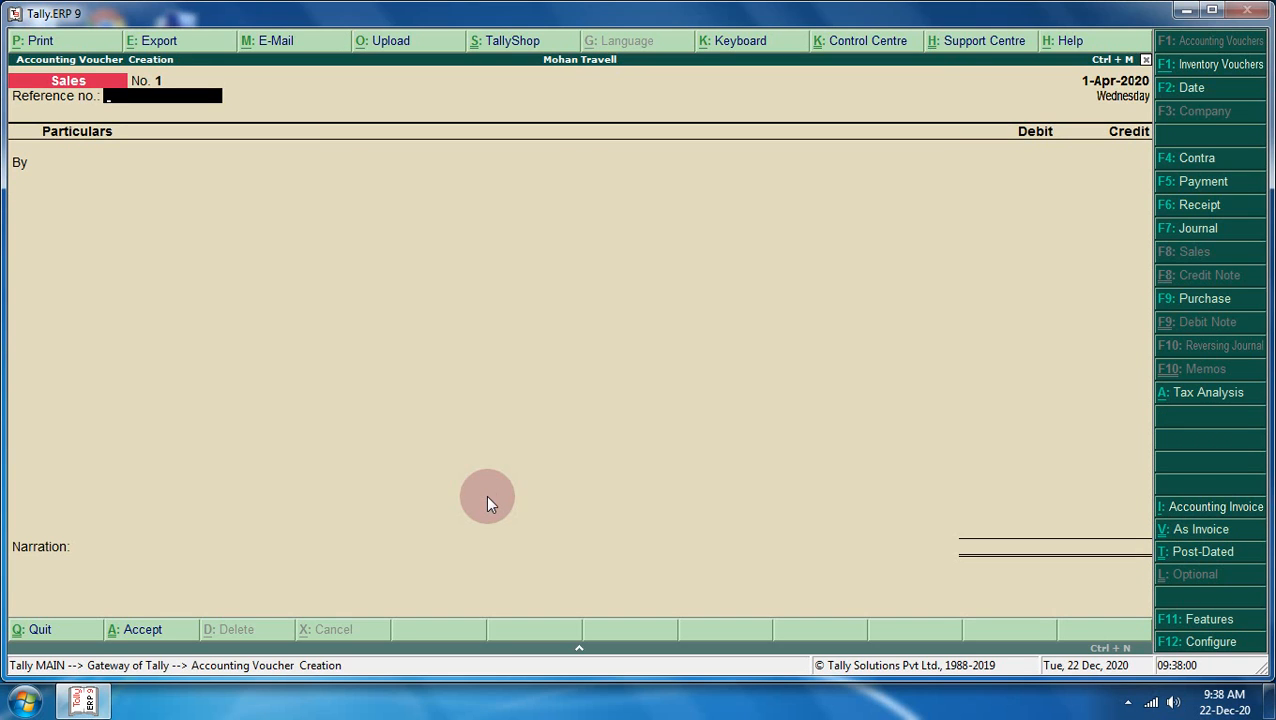
- Set Use Cr/Dr instead of To/By to Yes in the Sales configuration
key(F12)
key(Return)
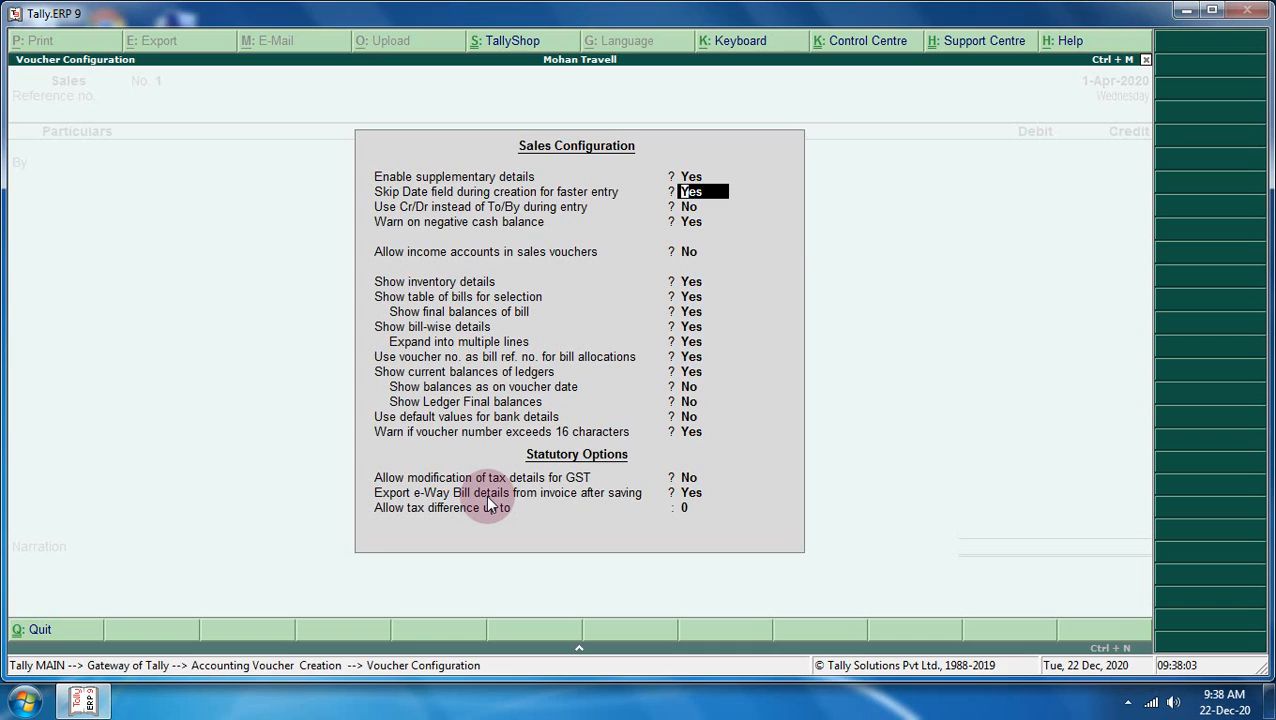
key(Return)
text(y)
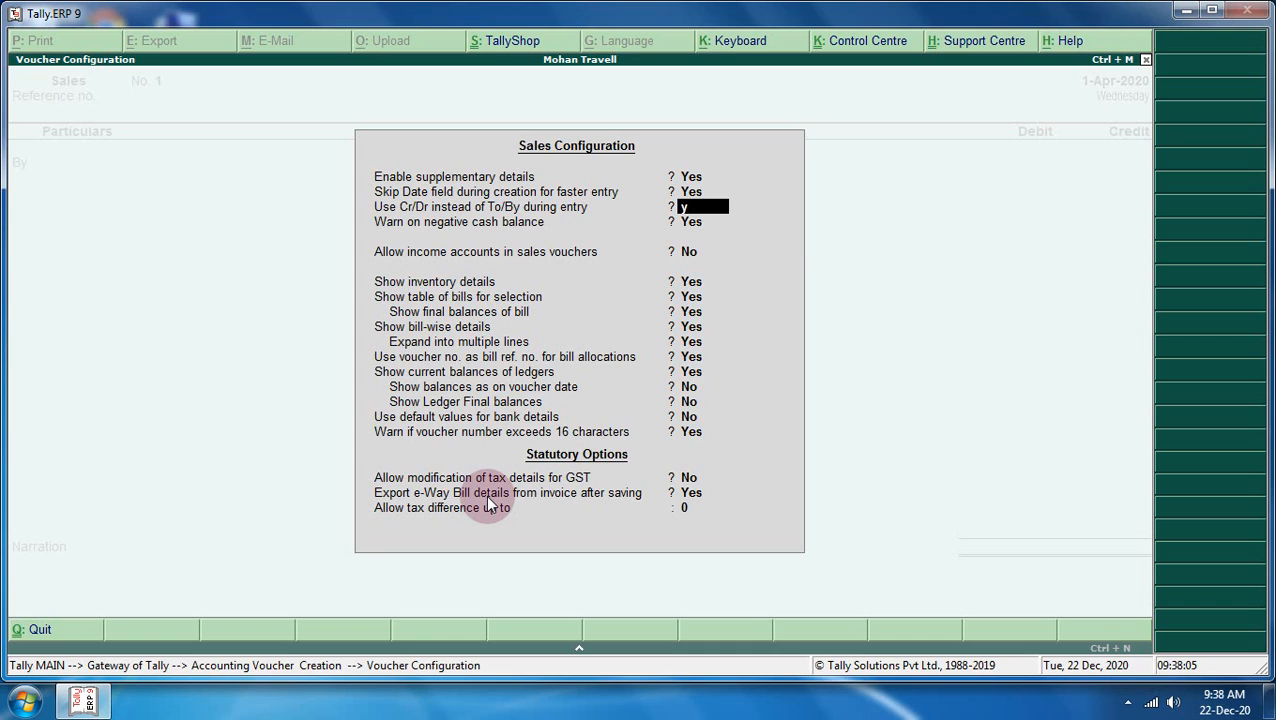
key(Up)
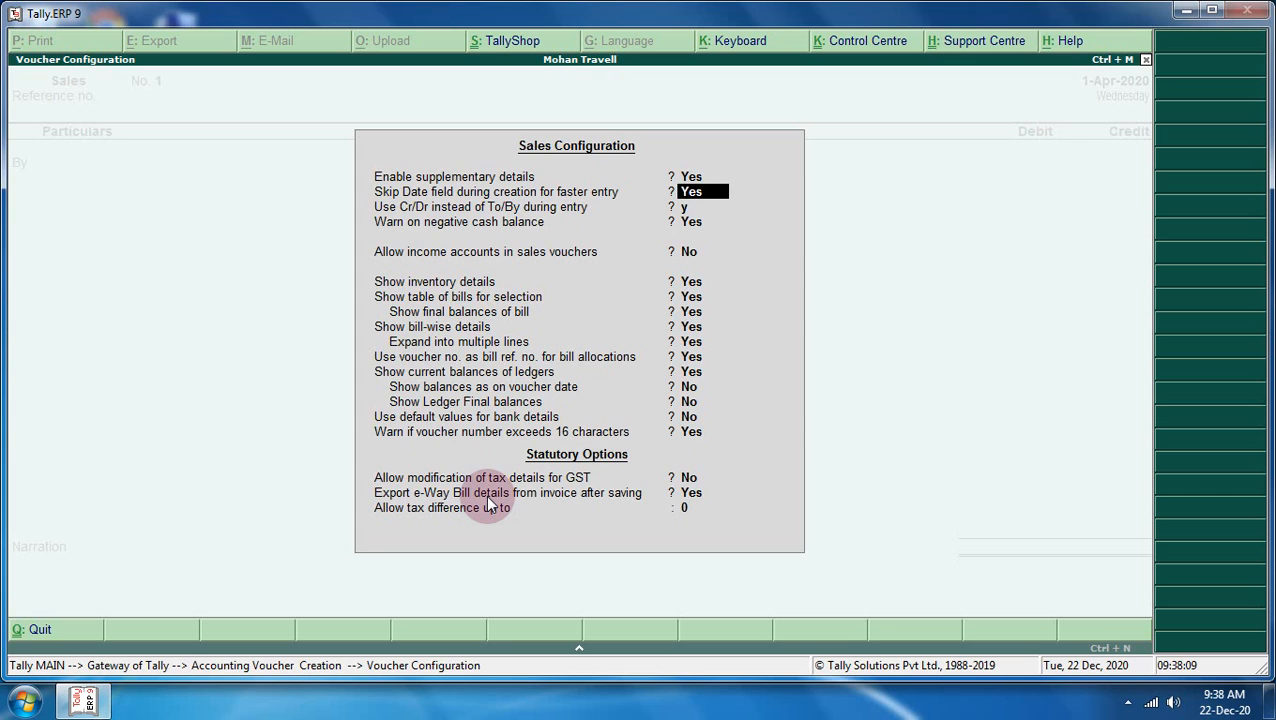
key(Return)
- Accept the voucher configuration and name a new Dr-line ledger 'Rashmi and Com.'
key(ctrl+a)
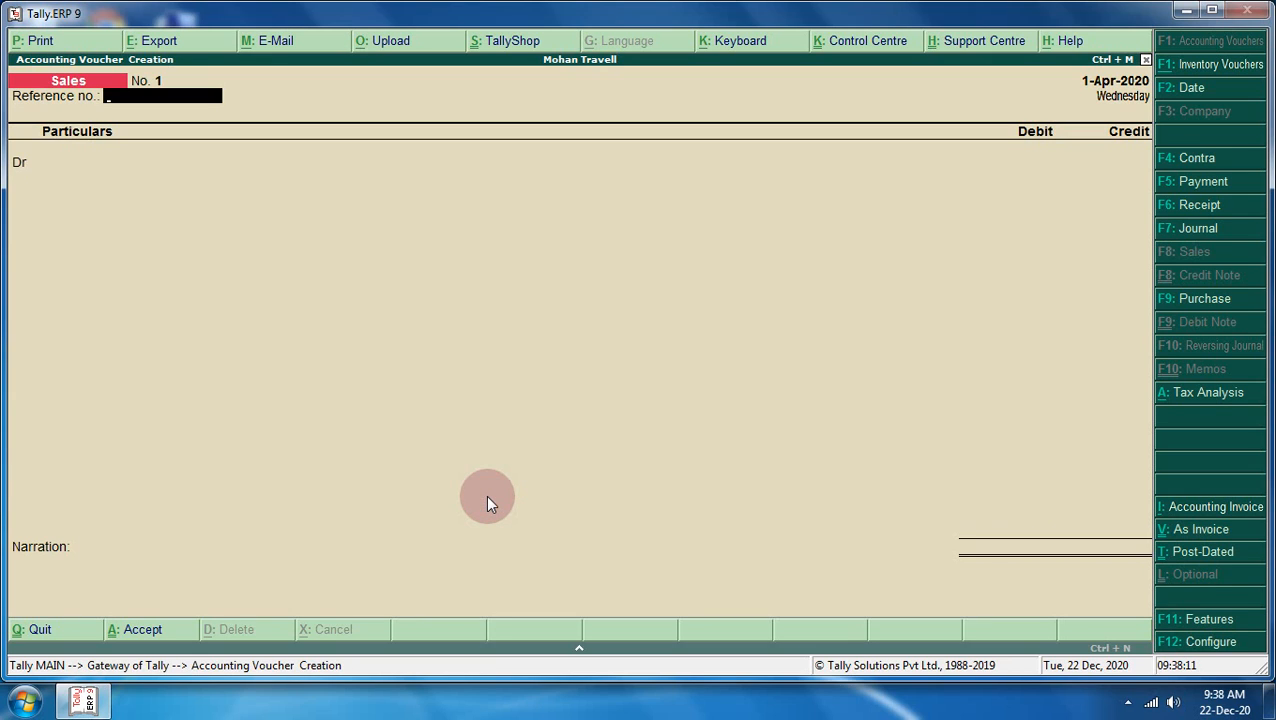
key(Return)
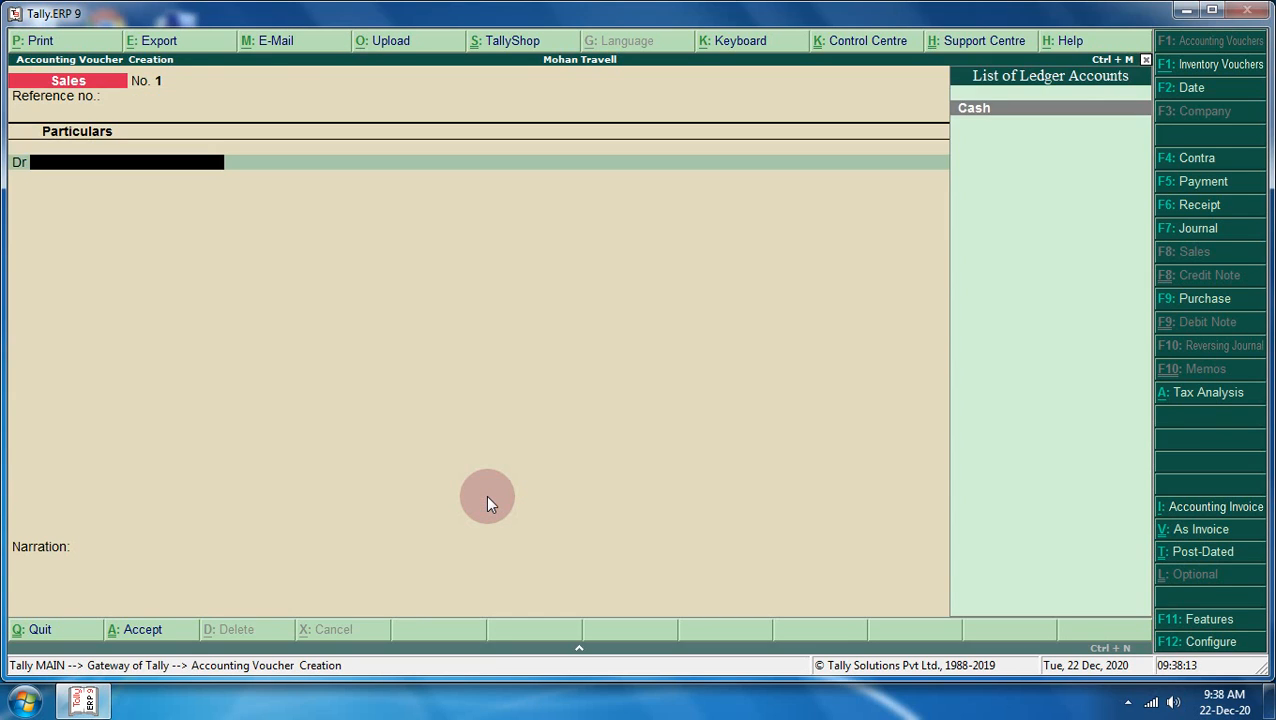
key(alt+c)
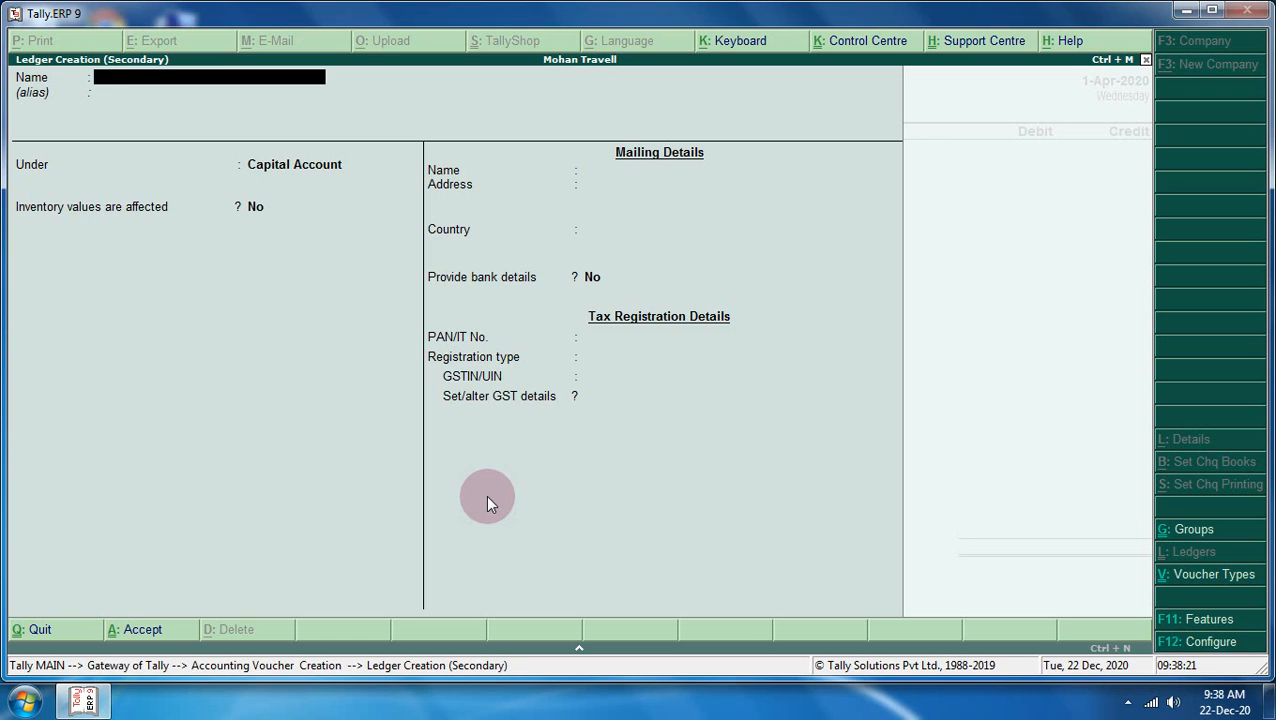
text(Rashmi and Com.)
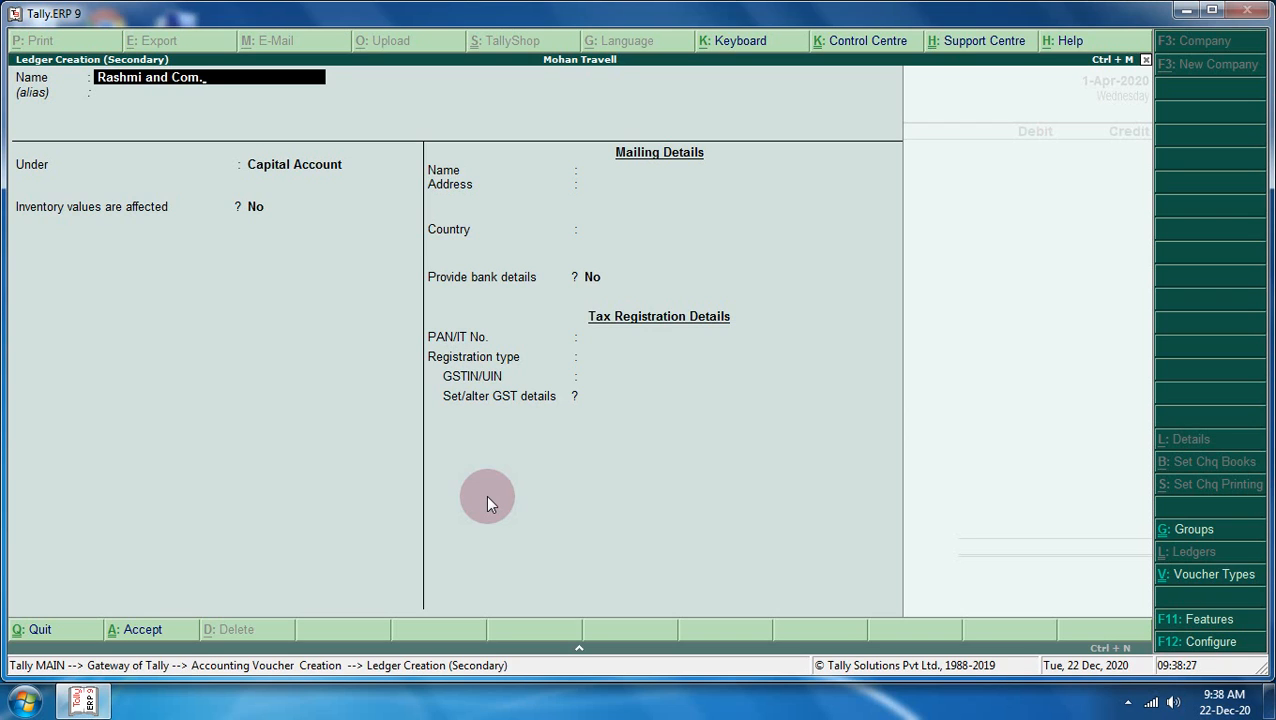
key(Return)
key(Return)
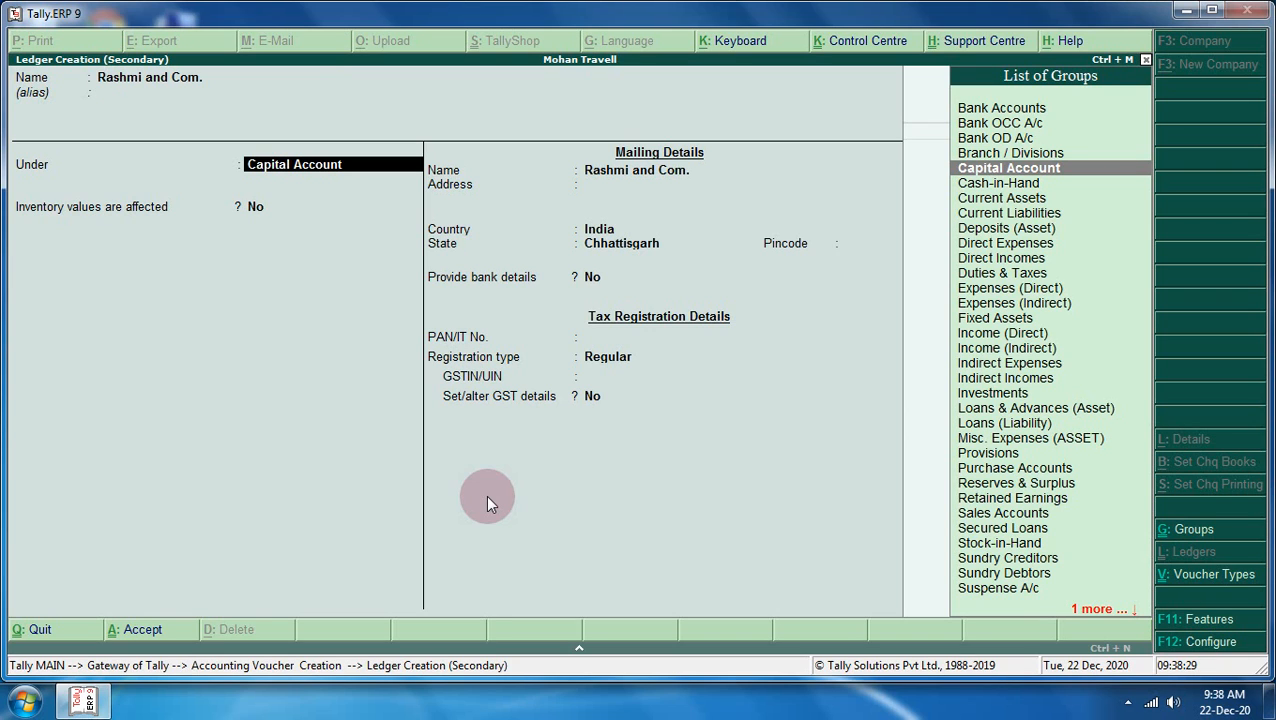
- Place the ledger under Sundry Debtors with bill-by-bill balances on, and save it
text(S)
key(Down)
key(Down)
key(Down)
key(Down)
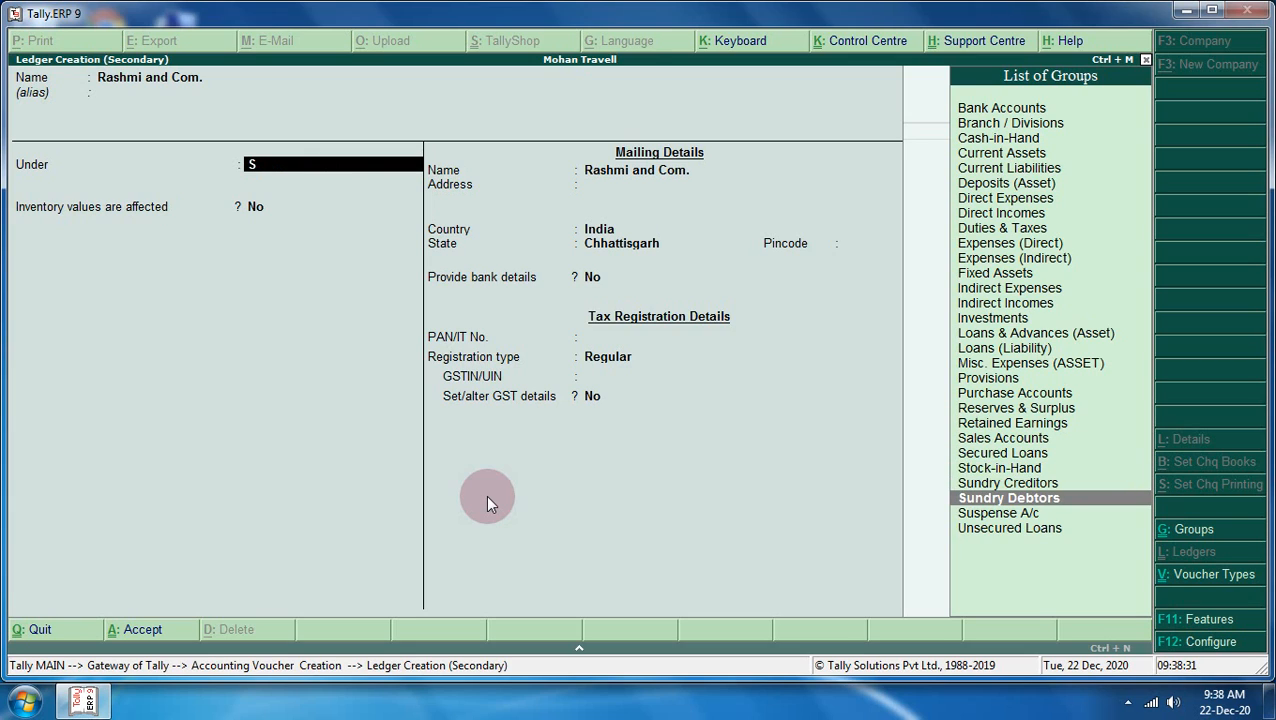
key(Return)
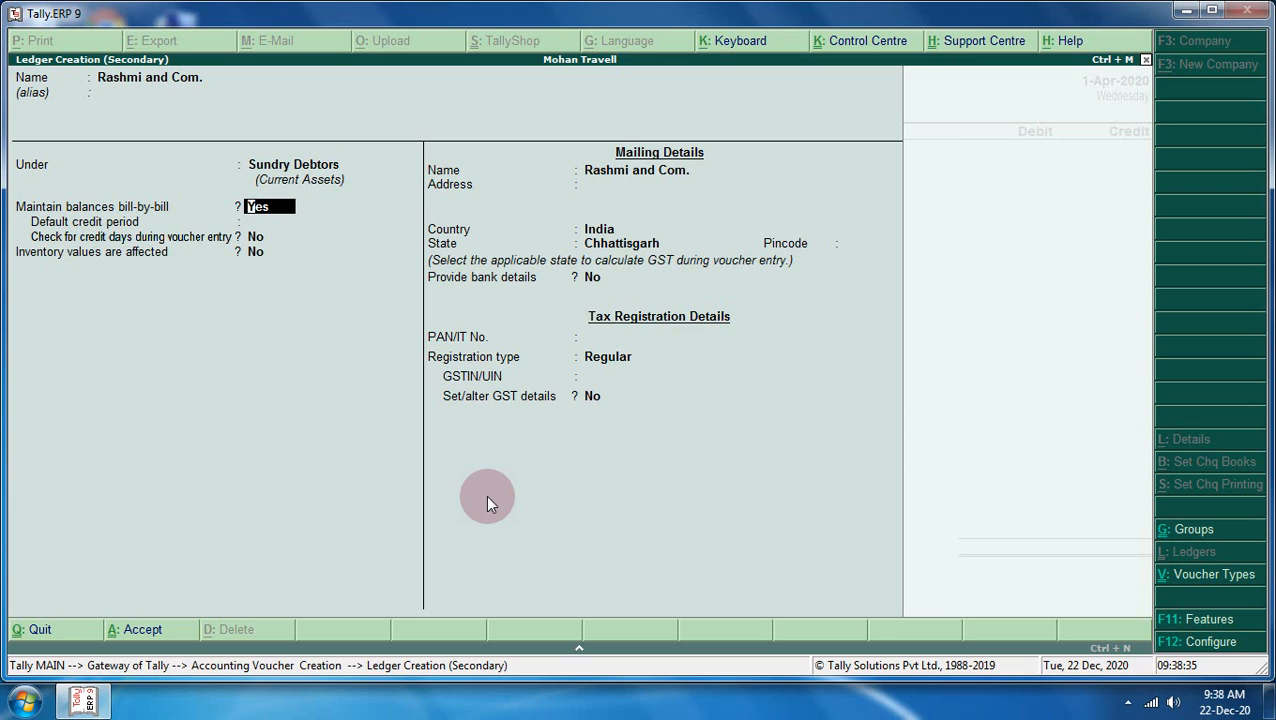
key(Return)
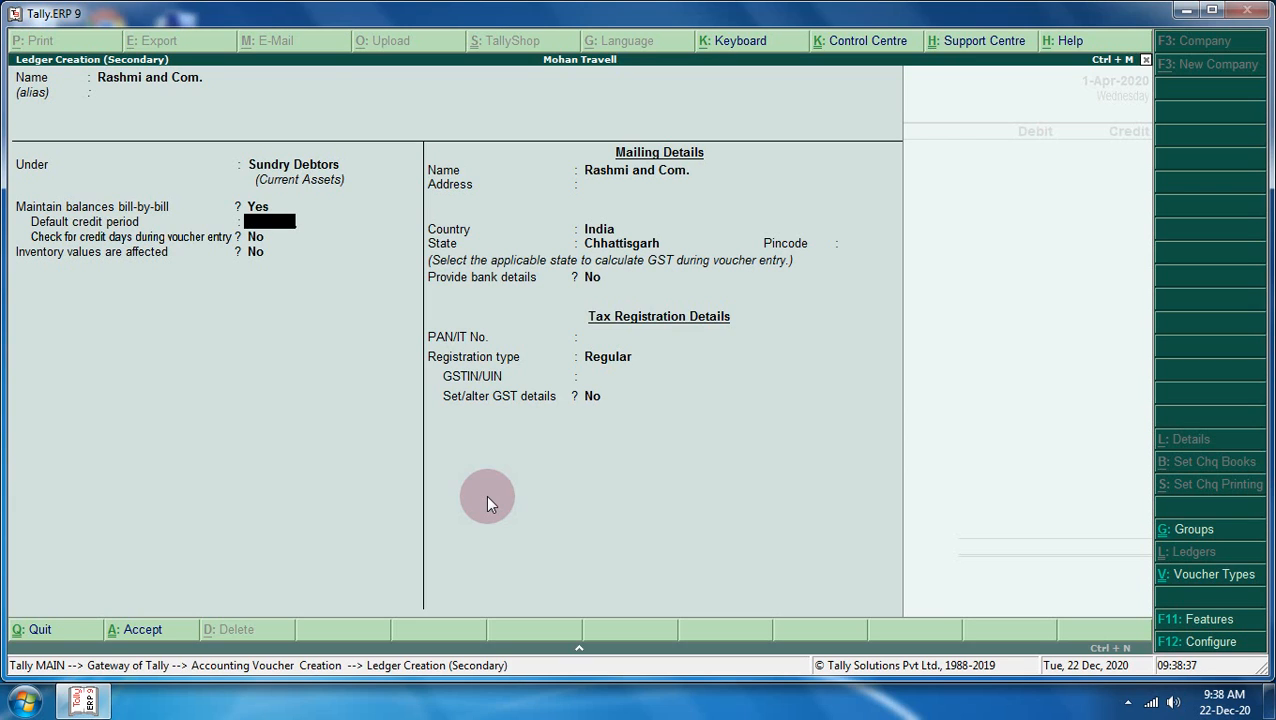
key(Return)
key(Return)
key(Return)
key(Return)
key(Return)
key(Return)
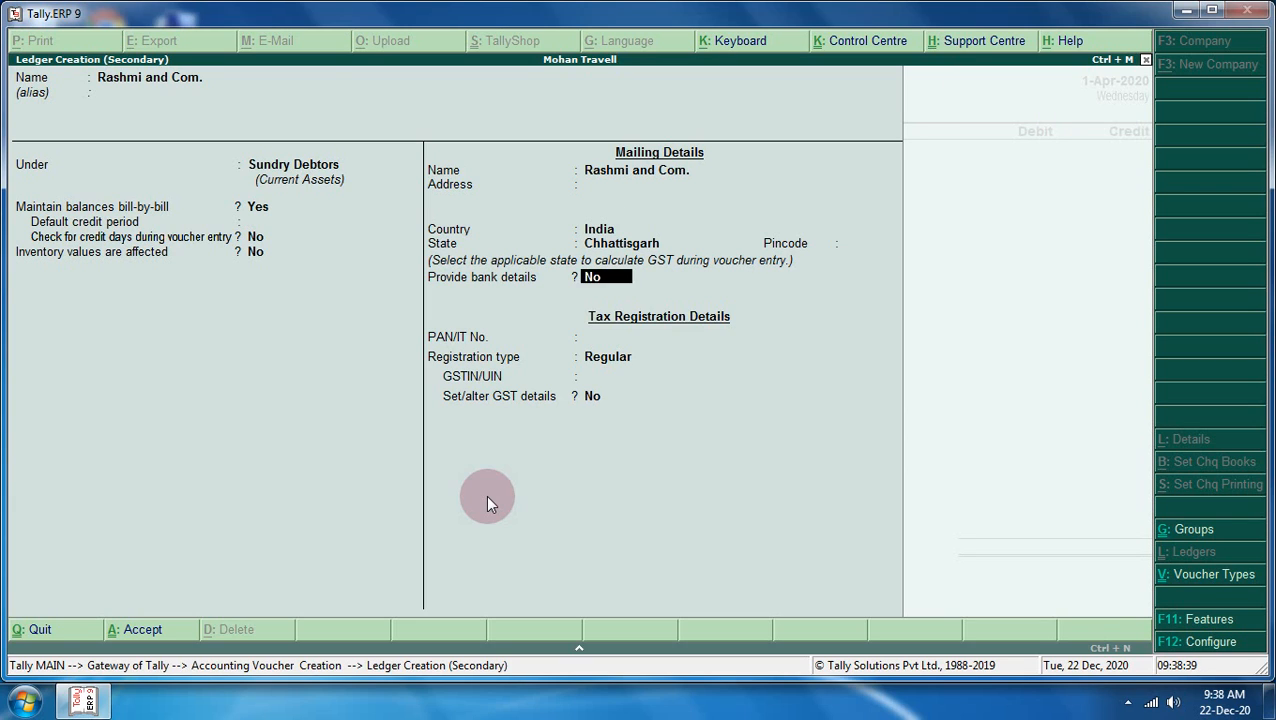
key(Return)
key(Return)
key(Return)
key(Return)
key(Return)
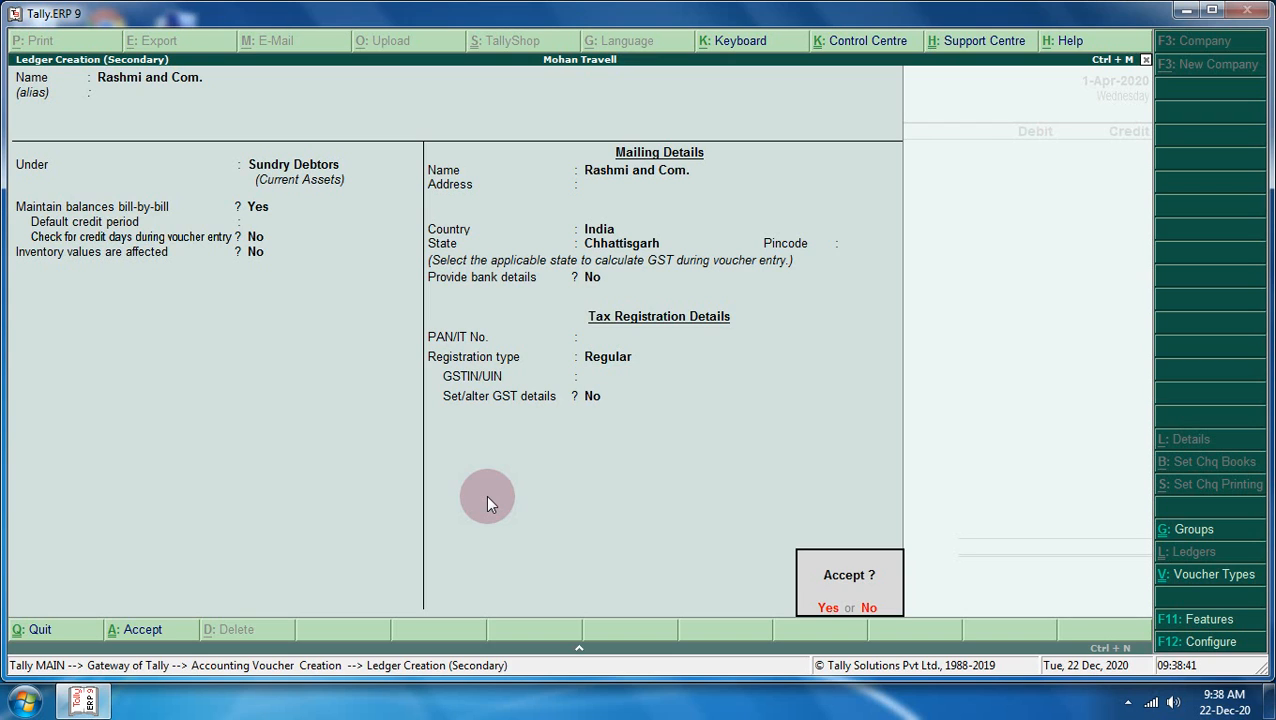
key(Return)
key(Return)
key(Return)
key(Return)
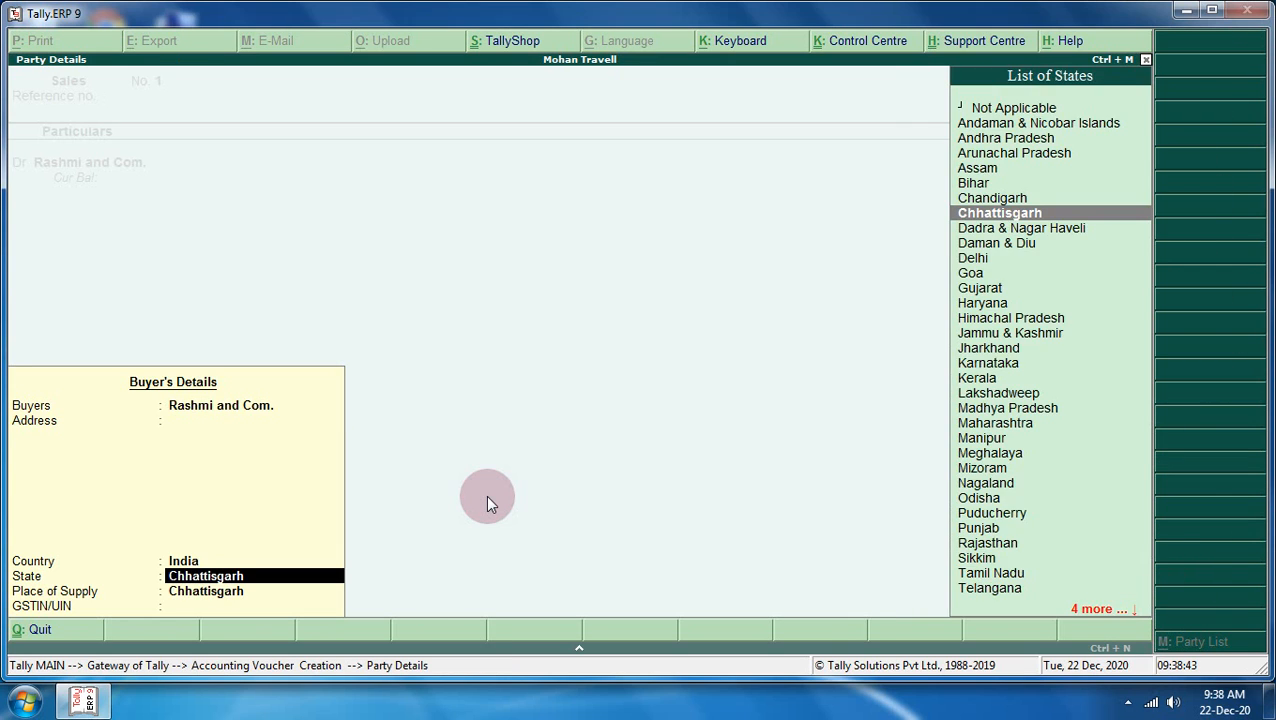
key(Return)
key(Return)
key(Return)
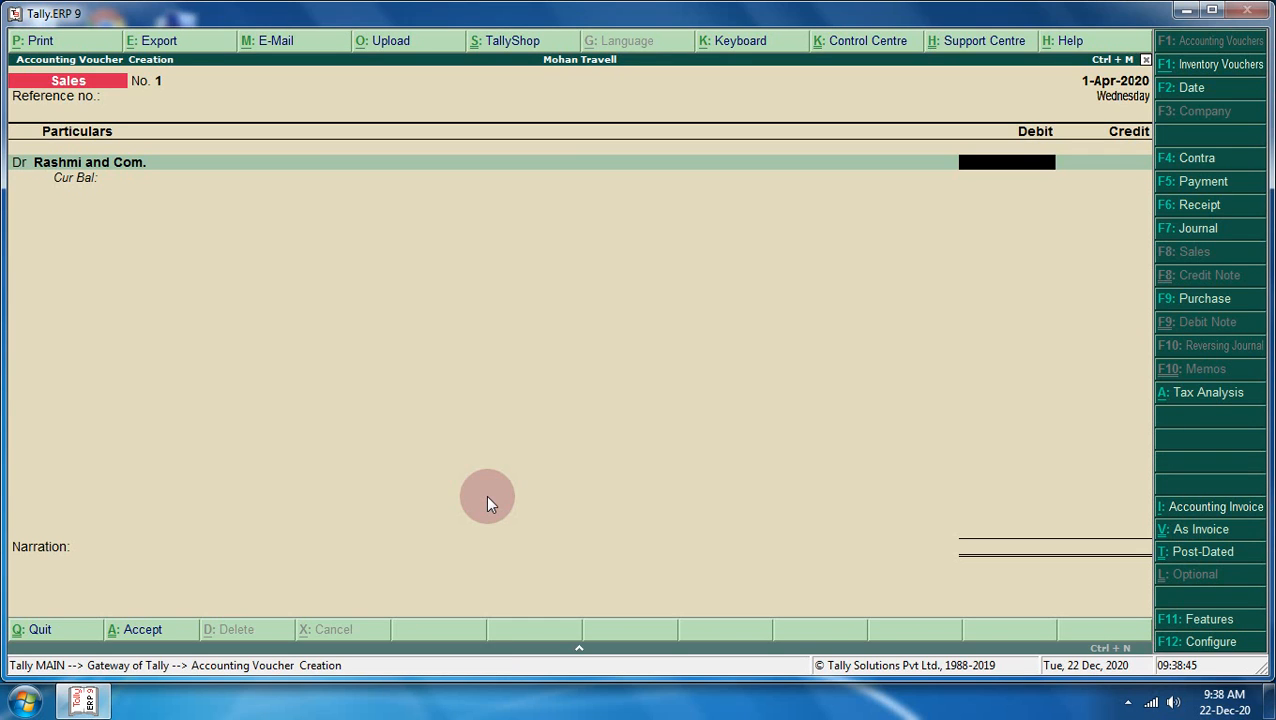
- Record the party's 1.00 debit as New Ref bill 1 with 3 days credit
text(1)
key(Return)
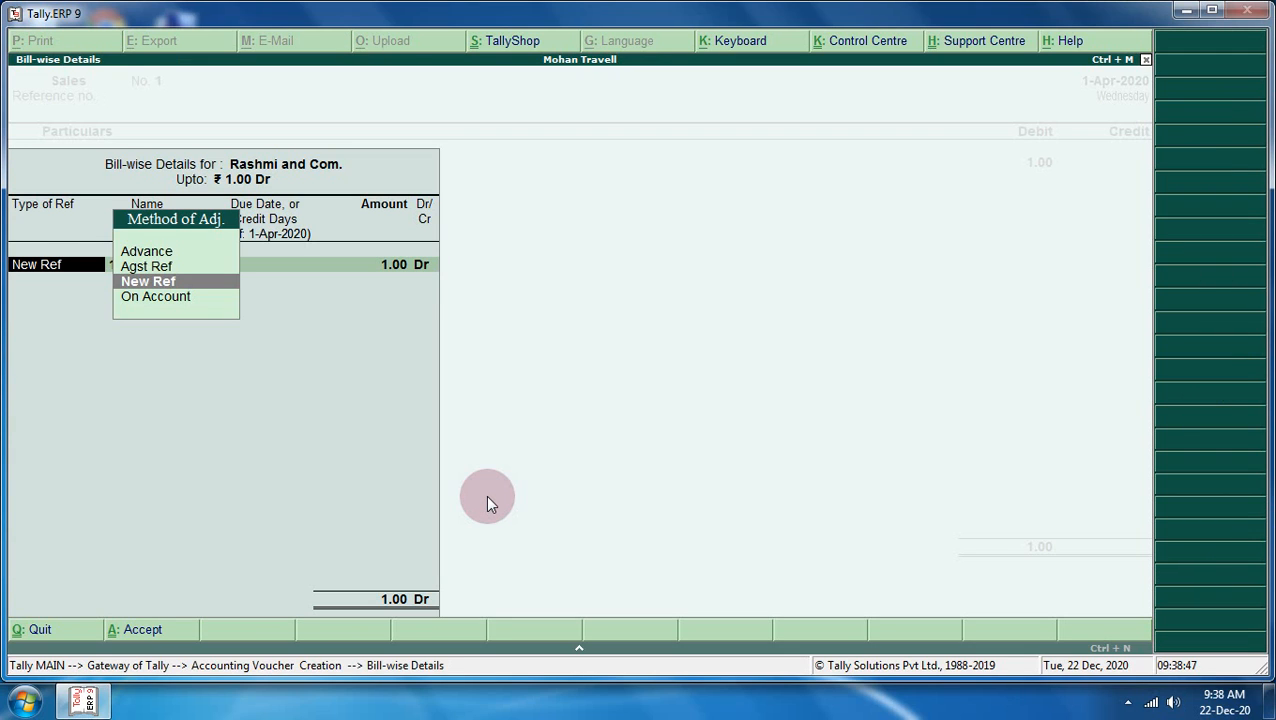
key(Return)
key(Return)
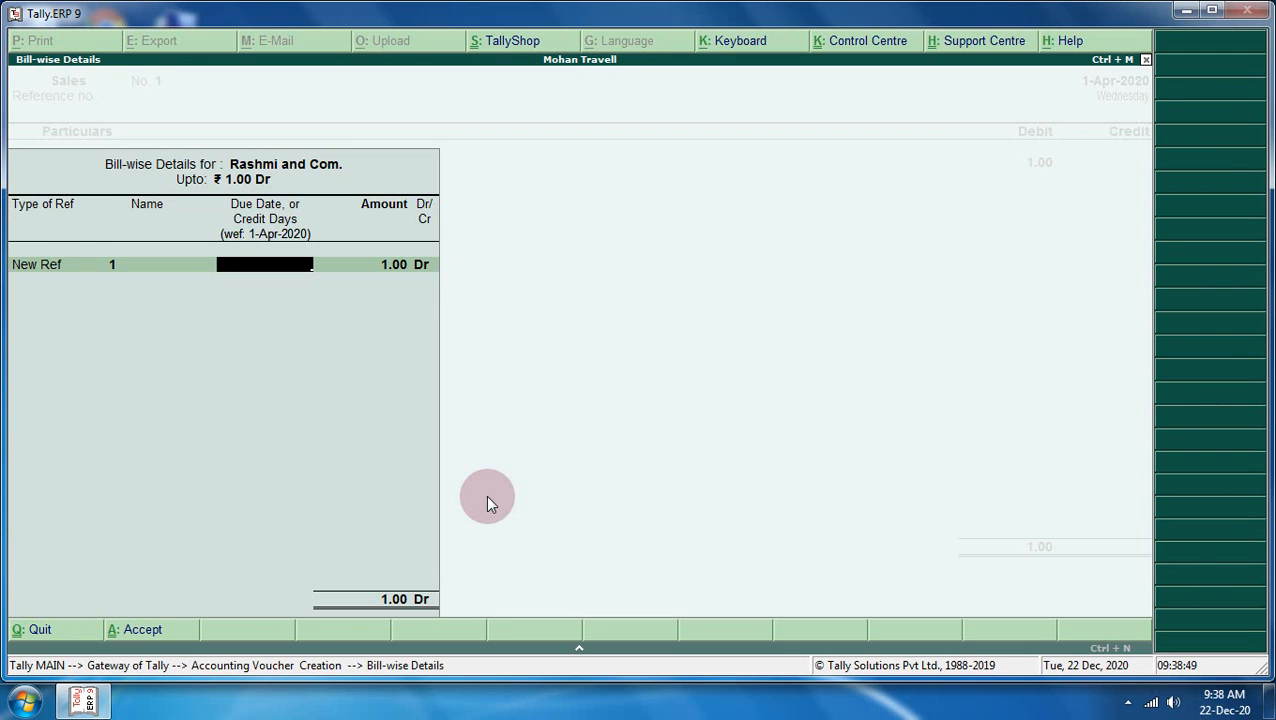
text(3)
key(Return)
key(Return)
key(Return)
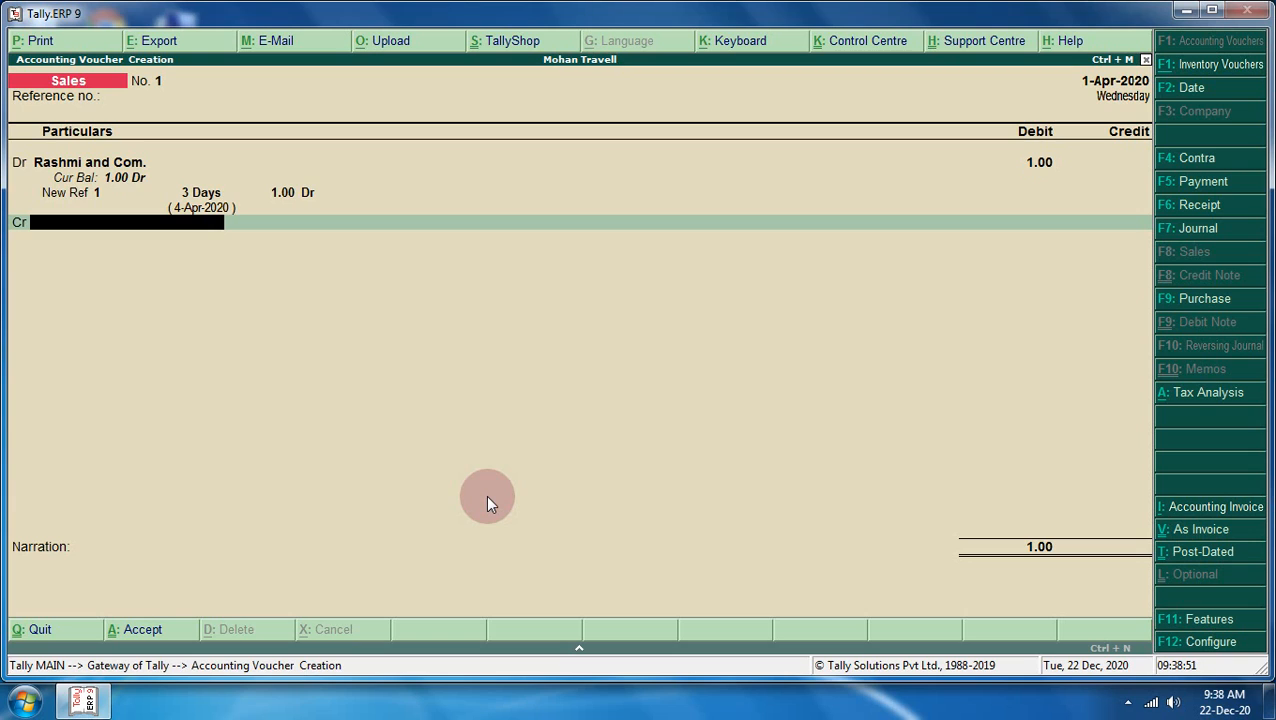
key(alt+c)
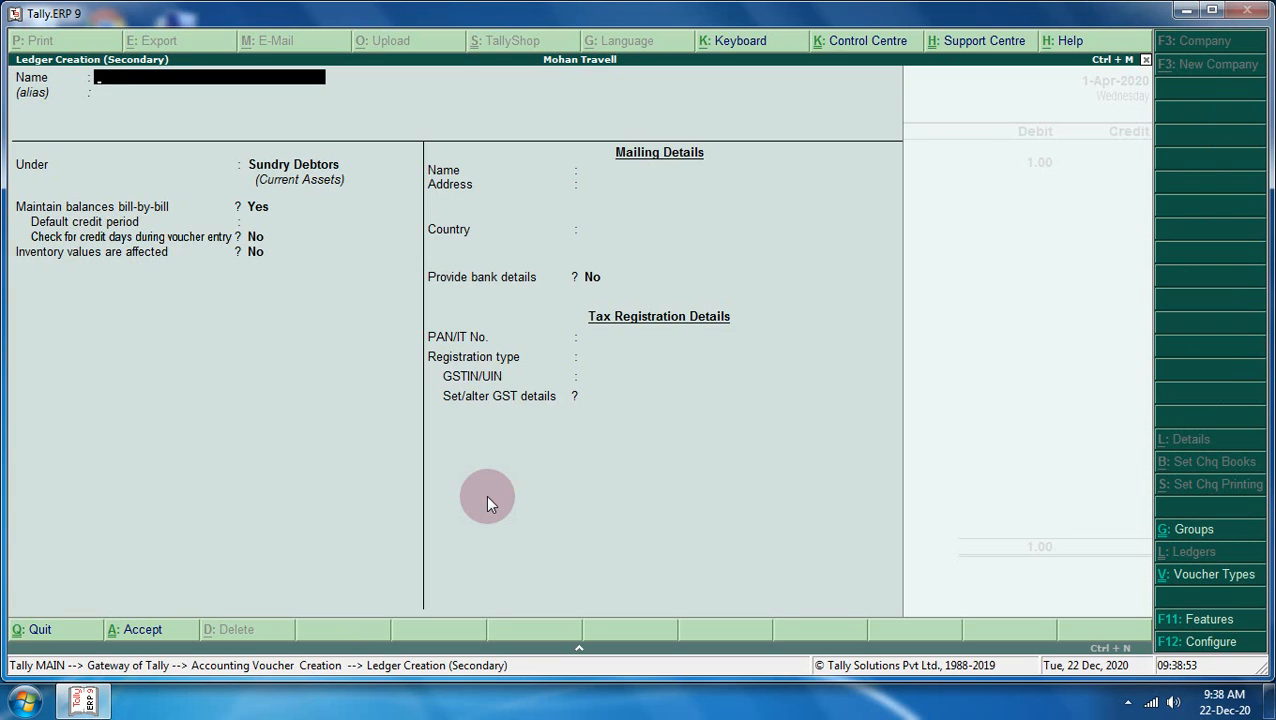
- Create ledger 'Sales' under Sales Accounts, inventory values affected Yes, ledger type Not Applicable
text(Sales)
key(Return)
key(Return)
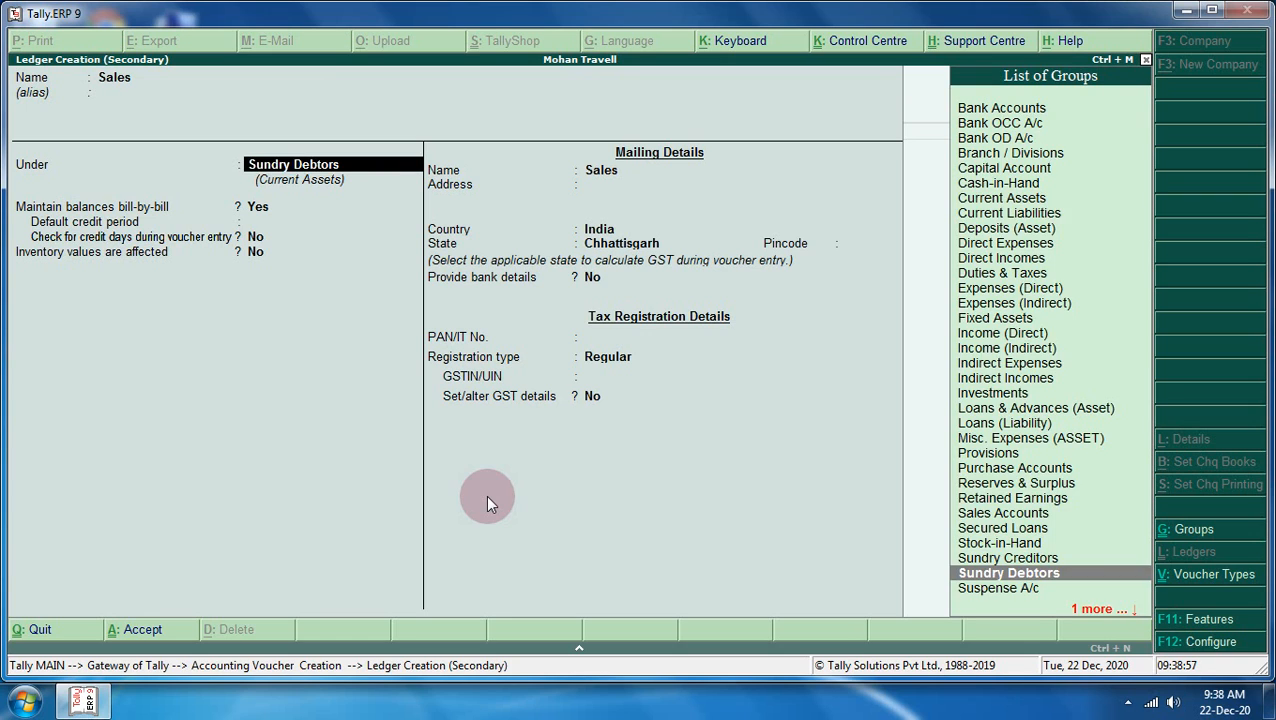
text(S)
key(Down)
key(Down)
key(Down)
key(Down)
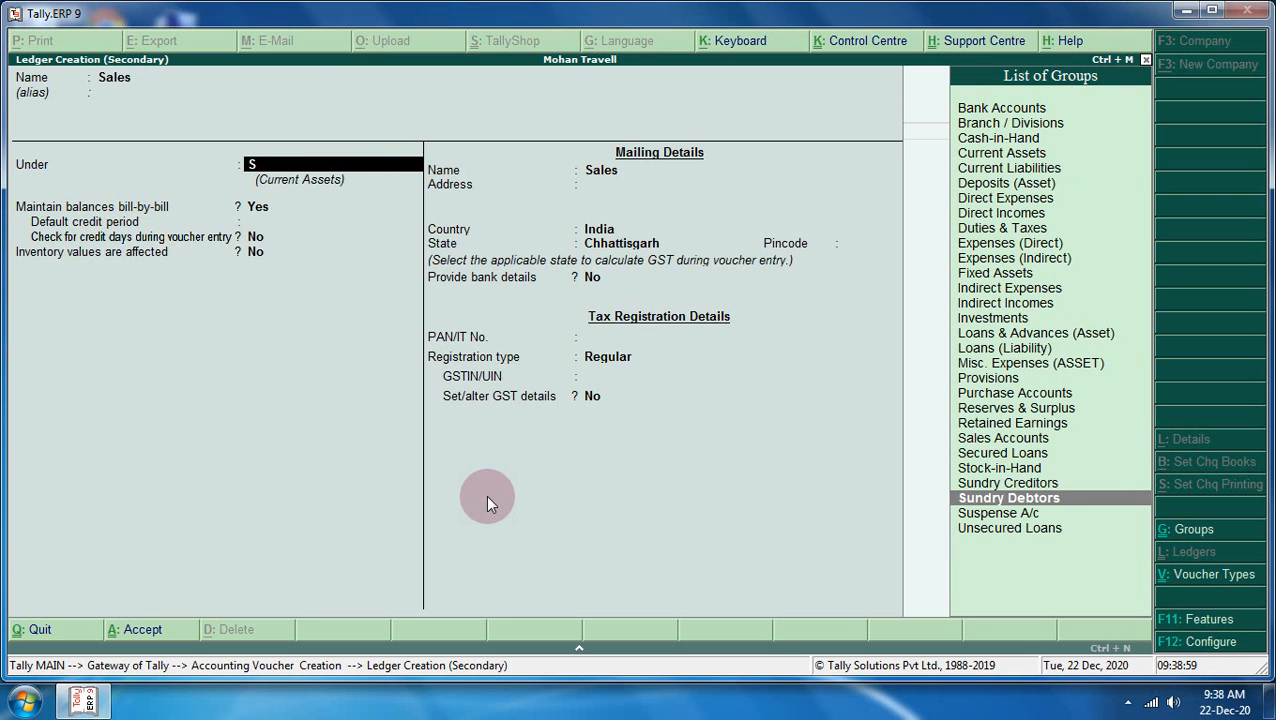
key(Up)
key(Up)
key(Up)
key(Up)
text(s)
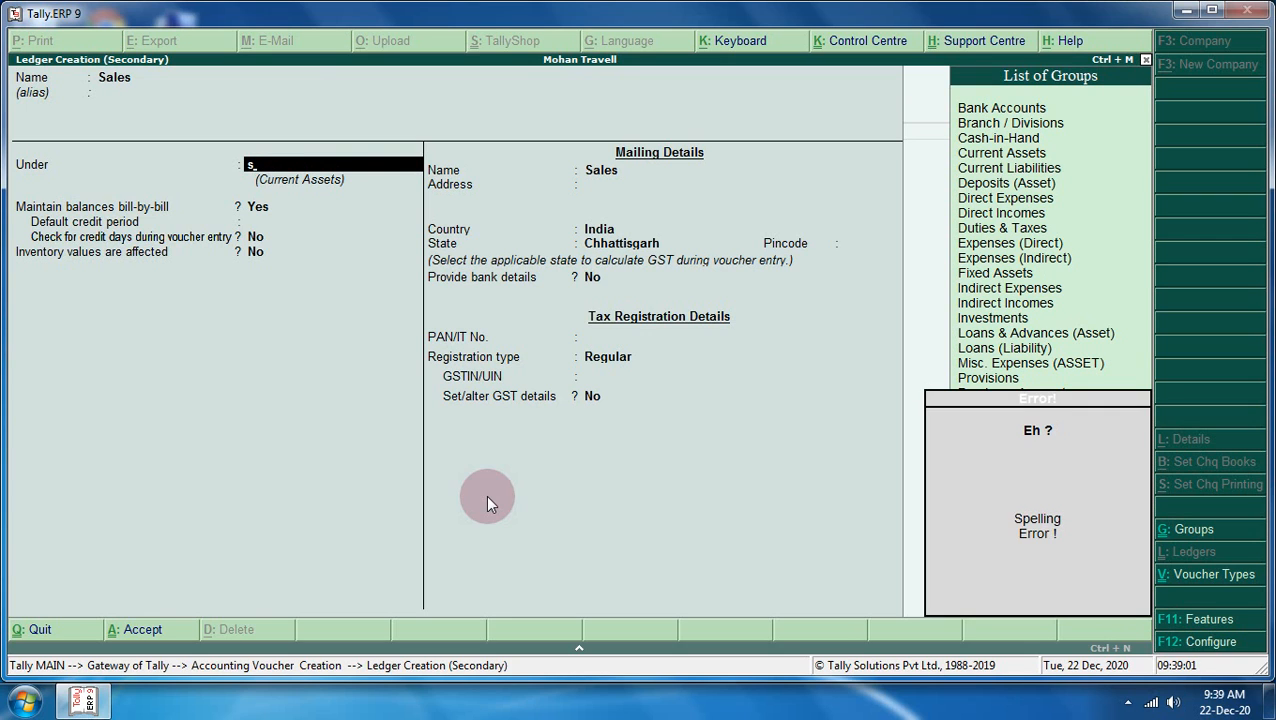
key(BackSpace)
key(Up)
key(Up)
key(Up)
key(Up)
key(Up)
key(Up)
key(Up)
key(Up)
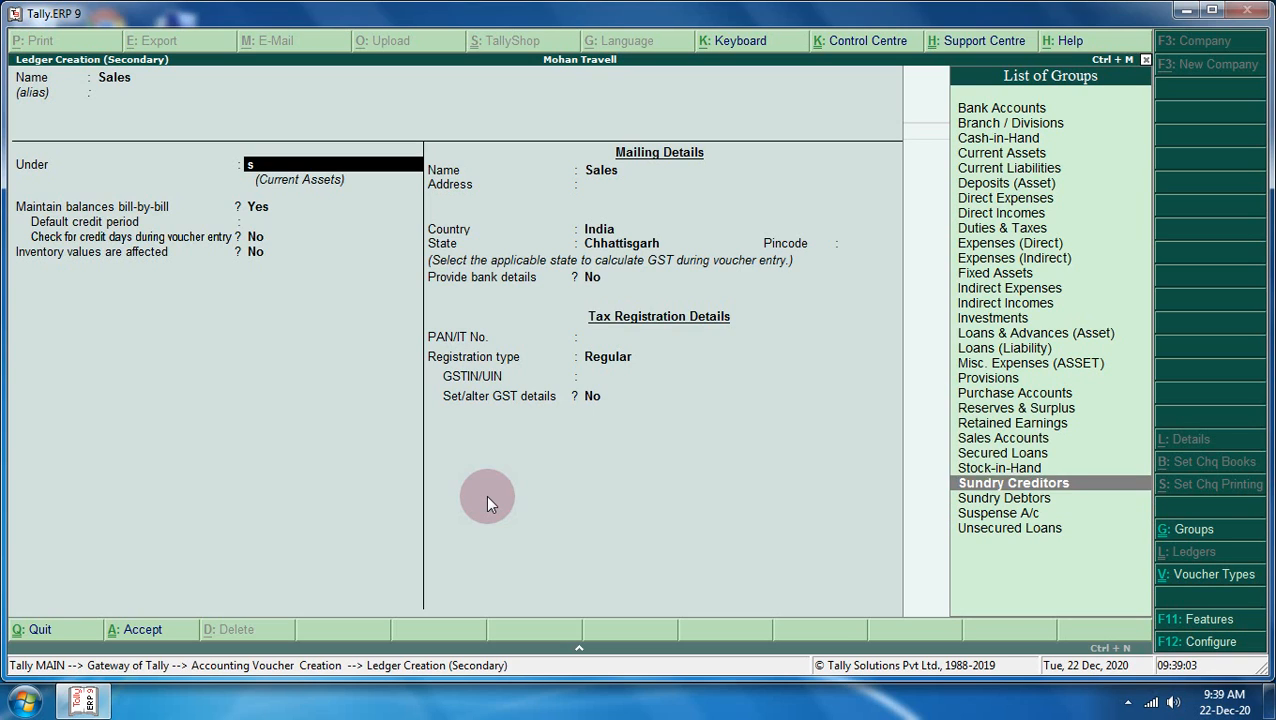
key(Down)
key(Down)
key(Down)
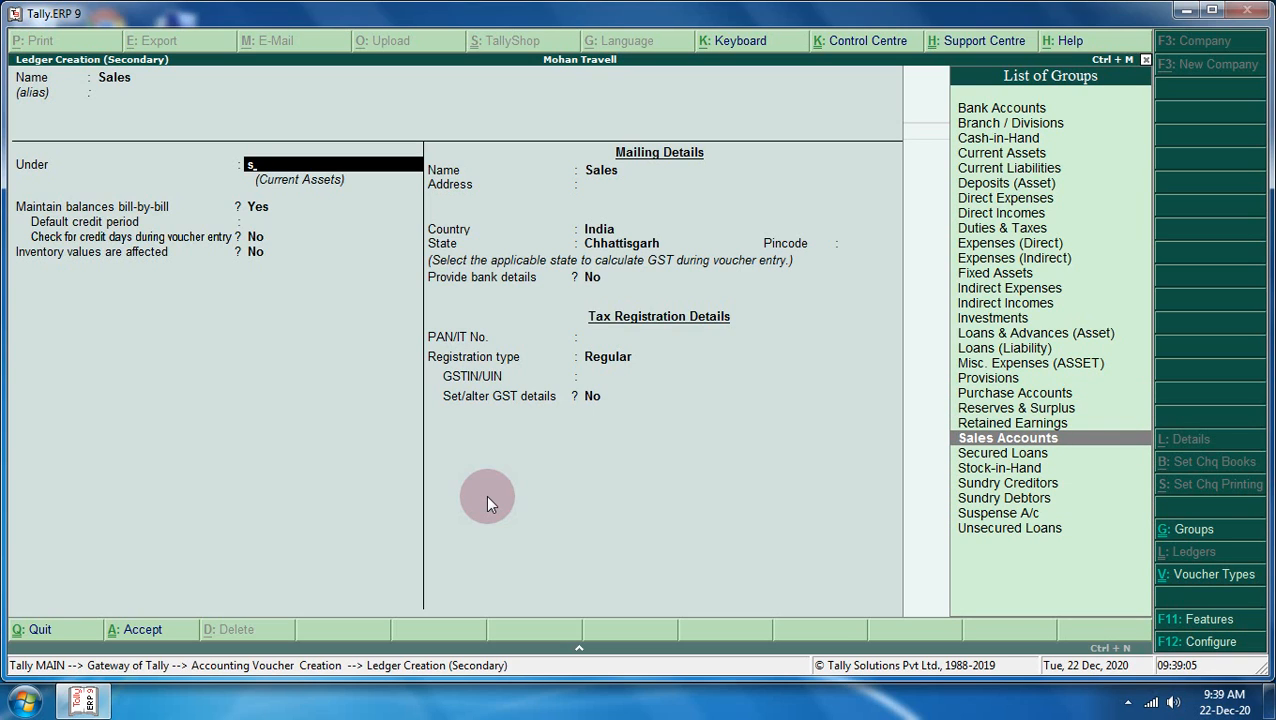
key(Return)
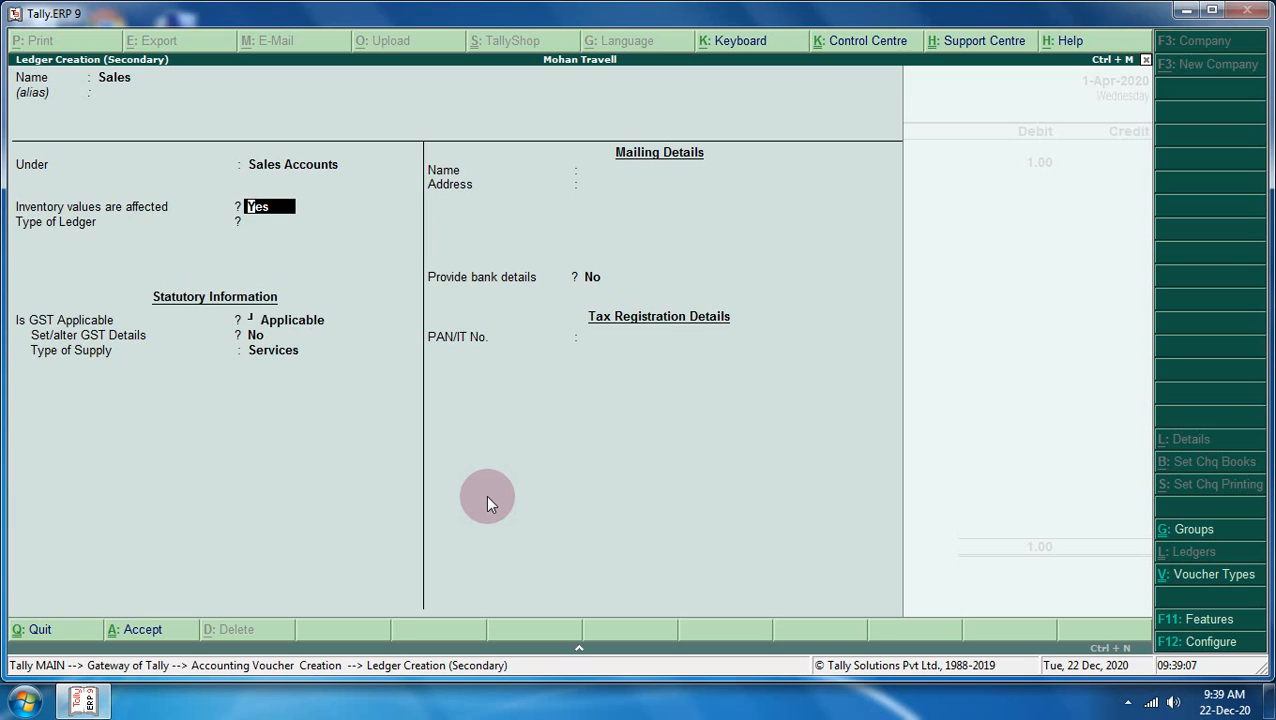
key(Return)
key(Return)
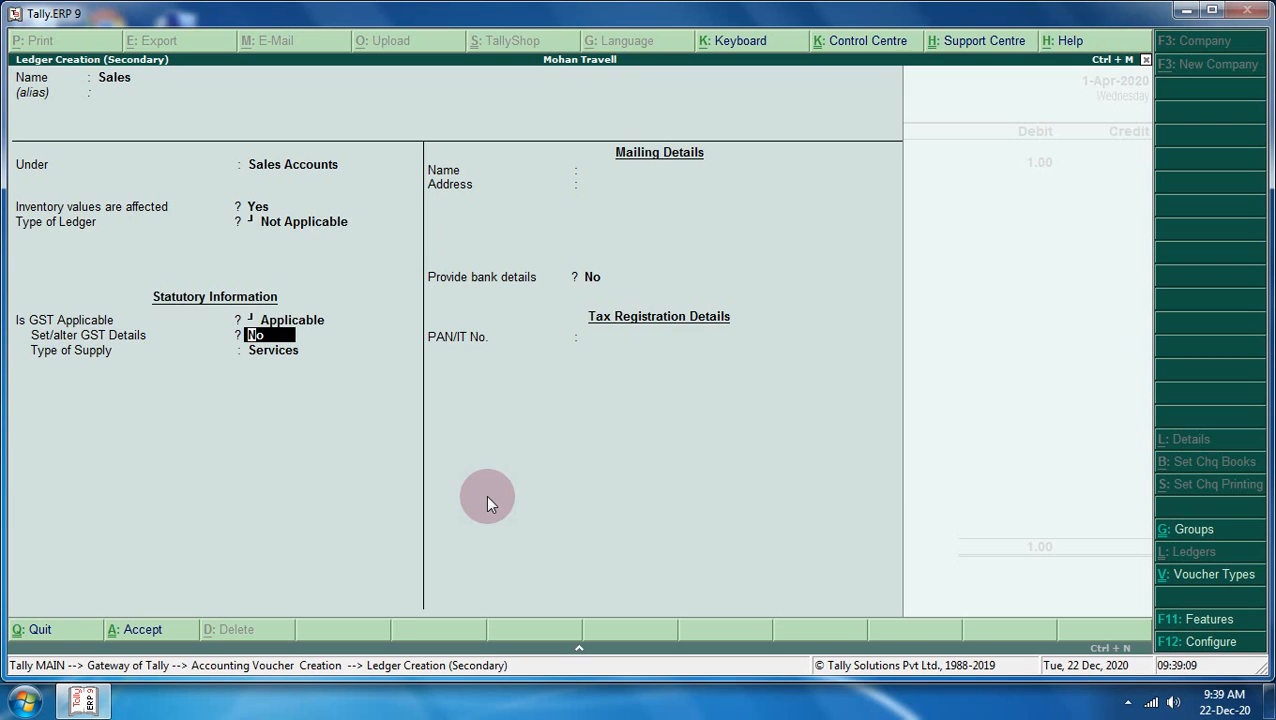
text(y)
- Turn on GST details for the Sales ledger and enter description 'Goods'
key(Return)
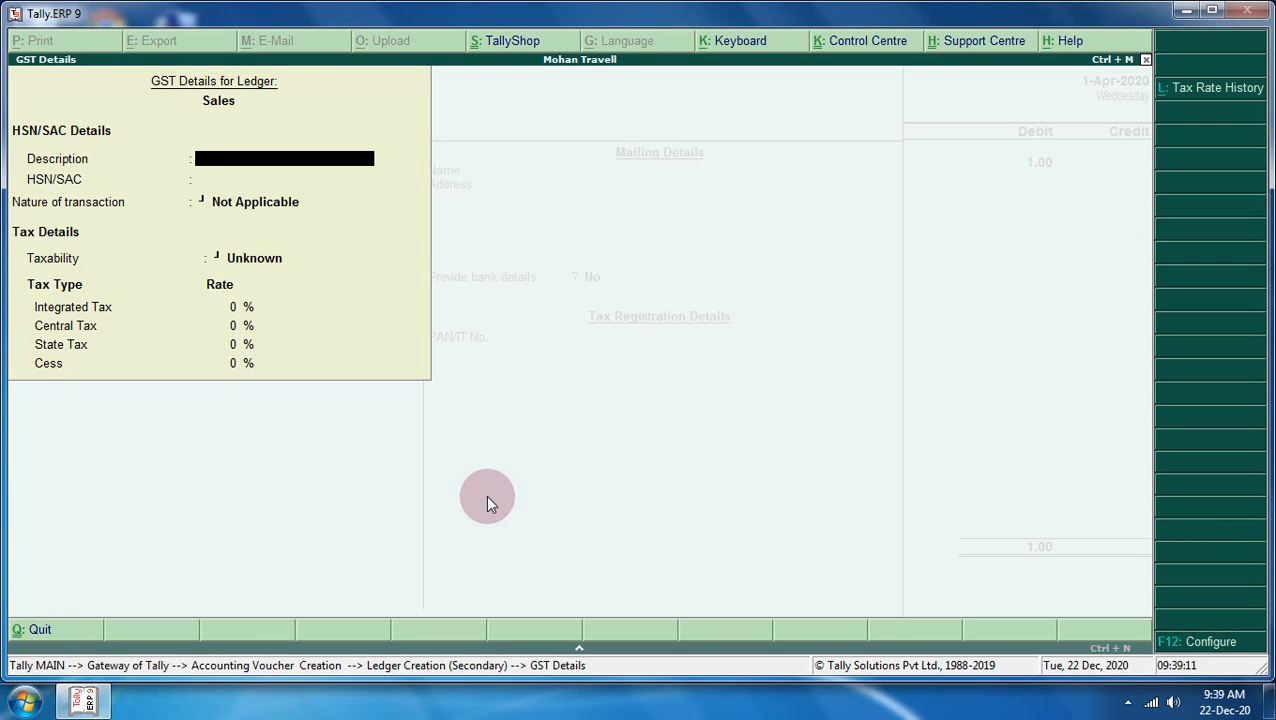
key(Return)
key(Return)
key(Return)
key(Return)
key(Return)
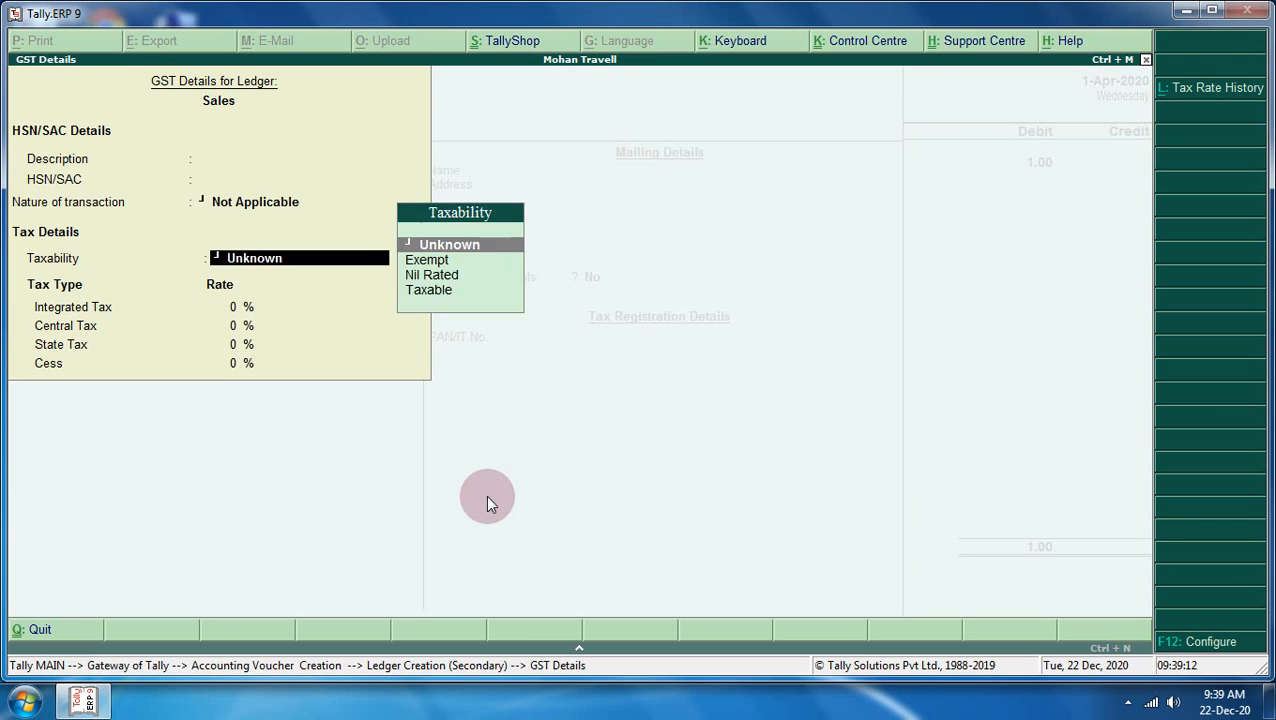
key(BackSpace)
key(BackSpace)
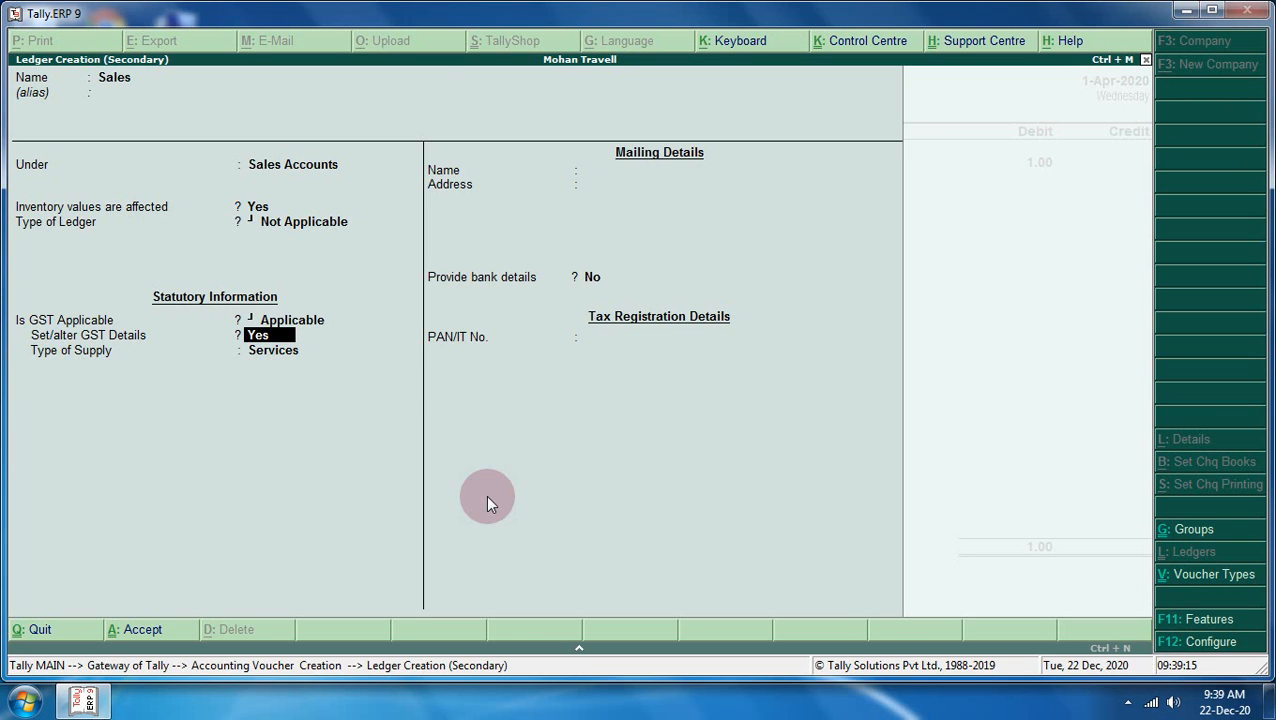
key(Return)
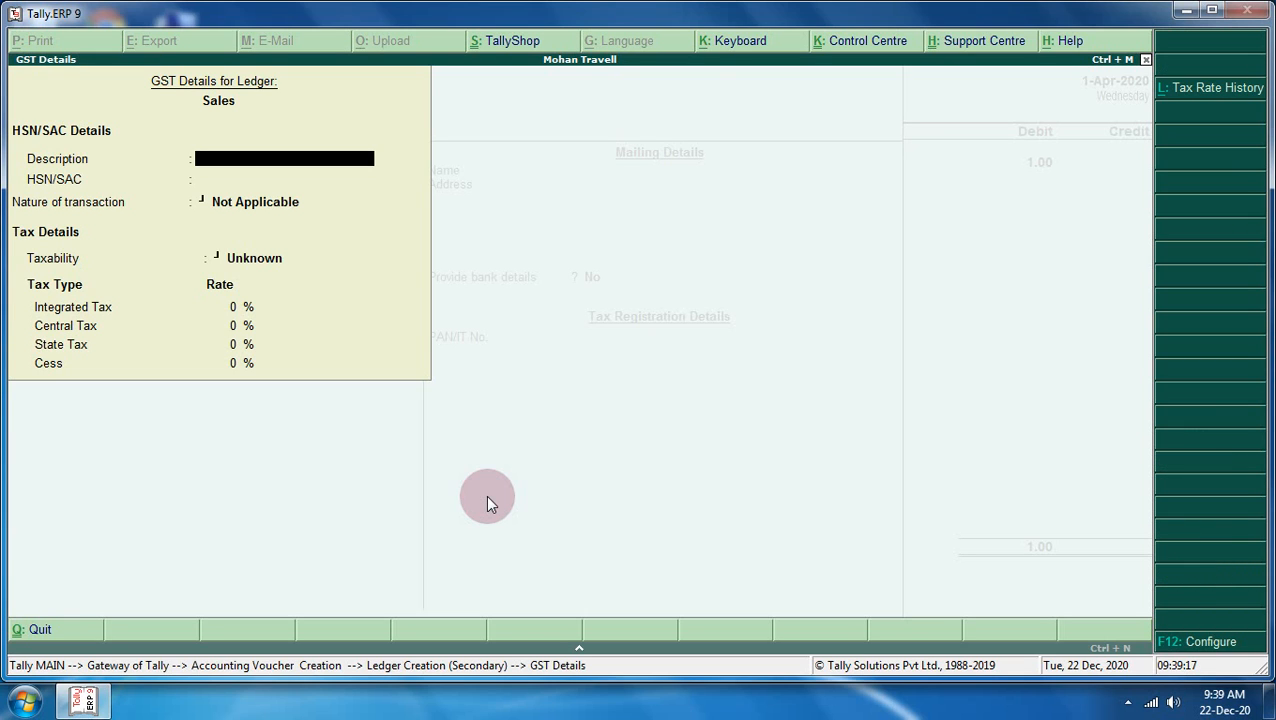
text(Goods)
key(Return)
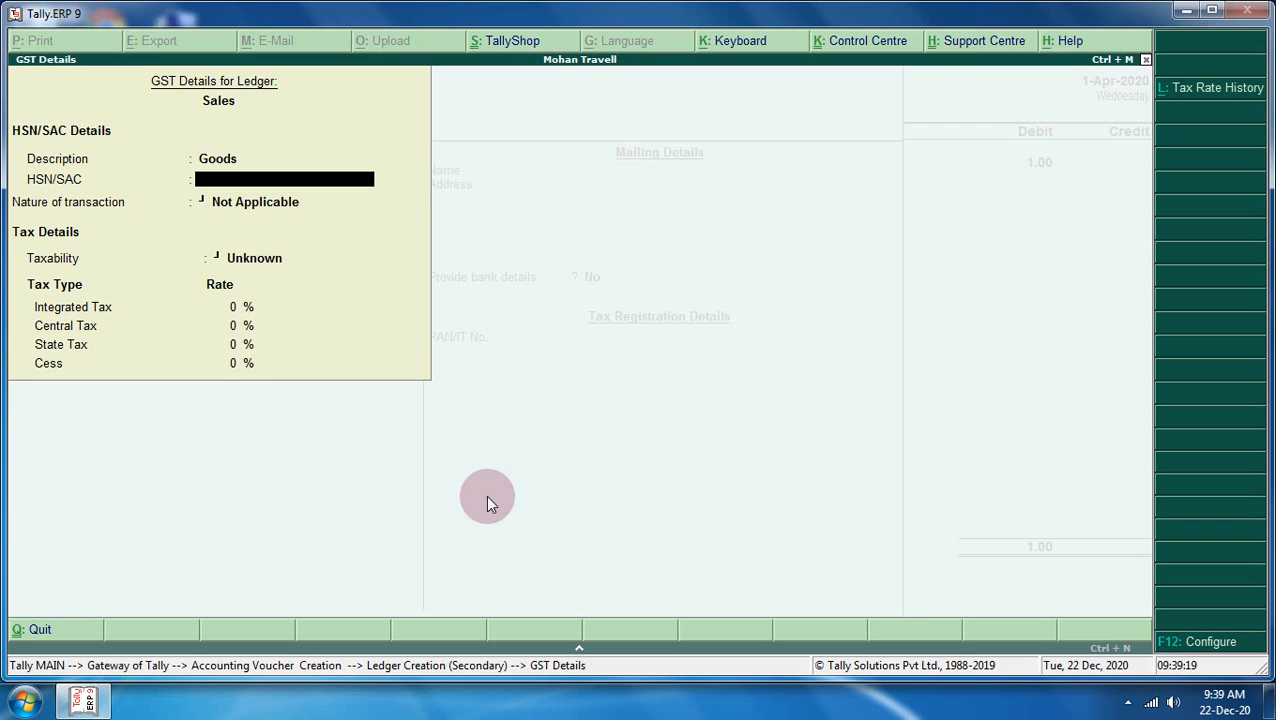
key(Return)
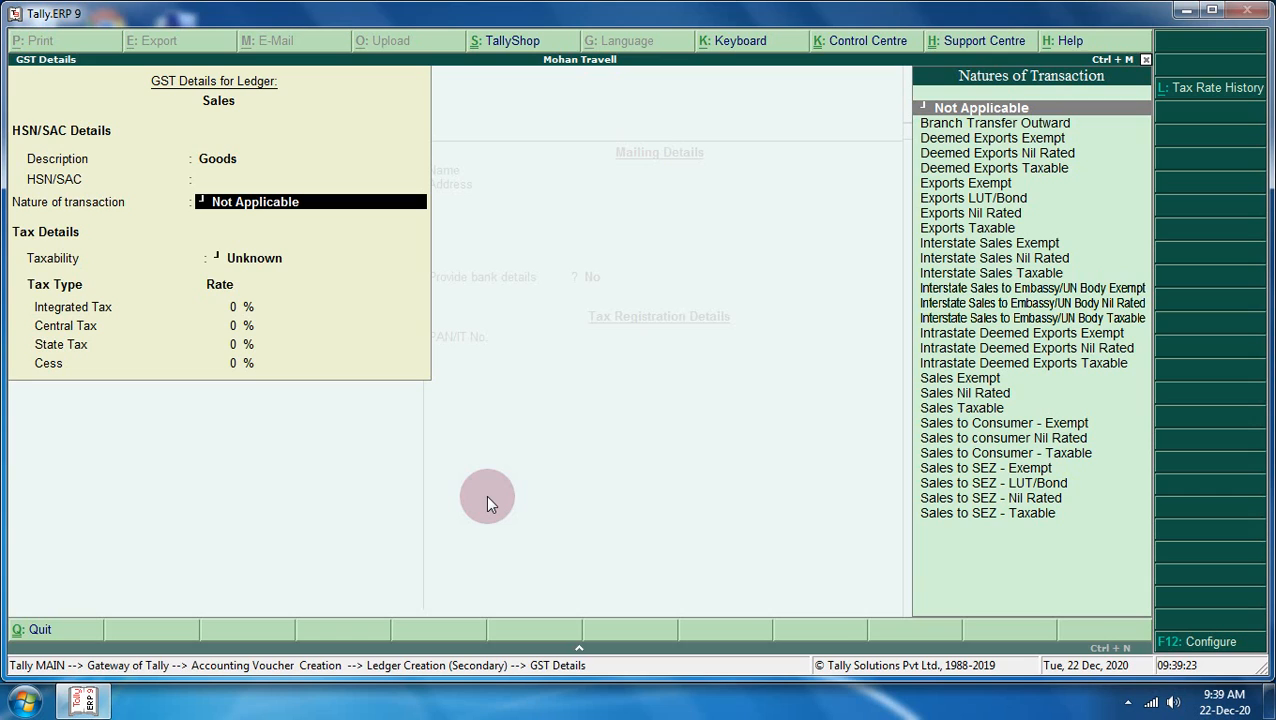
- Set the nature of transaction to Sales Taxable and accept the GST details
text(Sa)
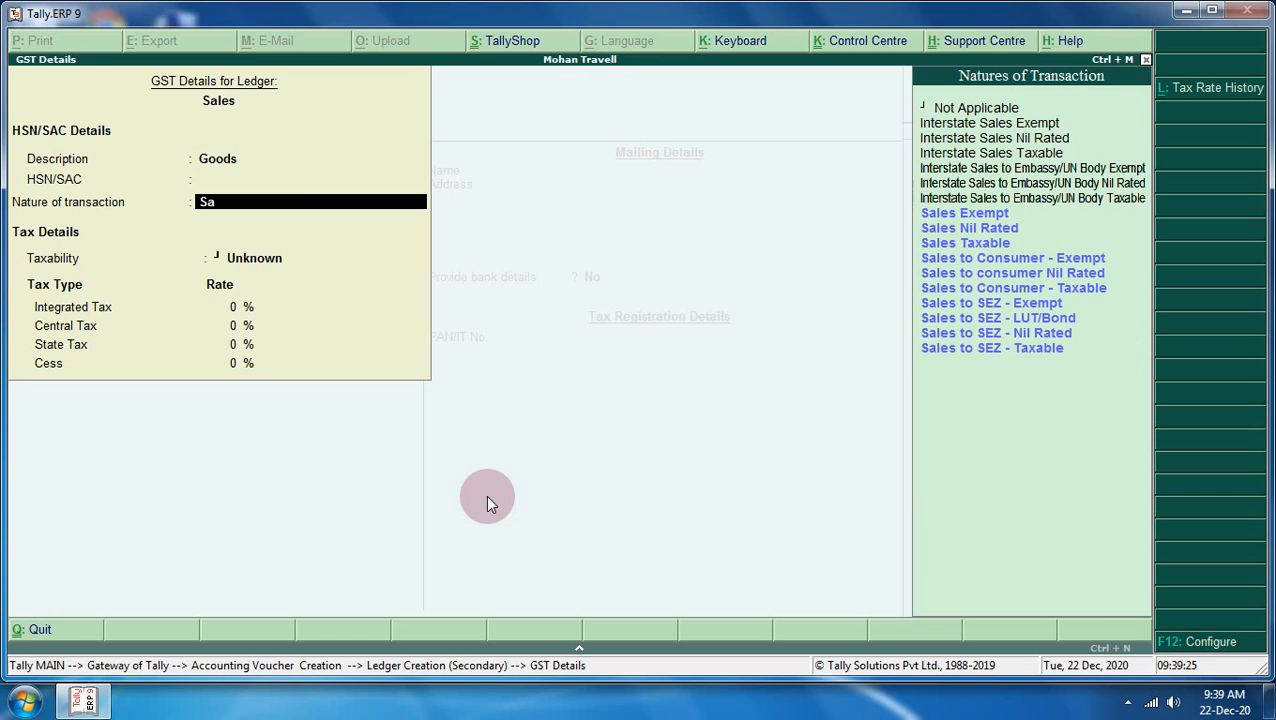
key(Down)
key(Down)
key(Down)
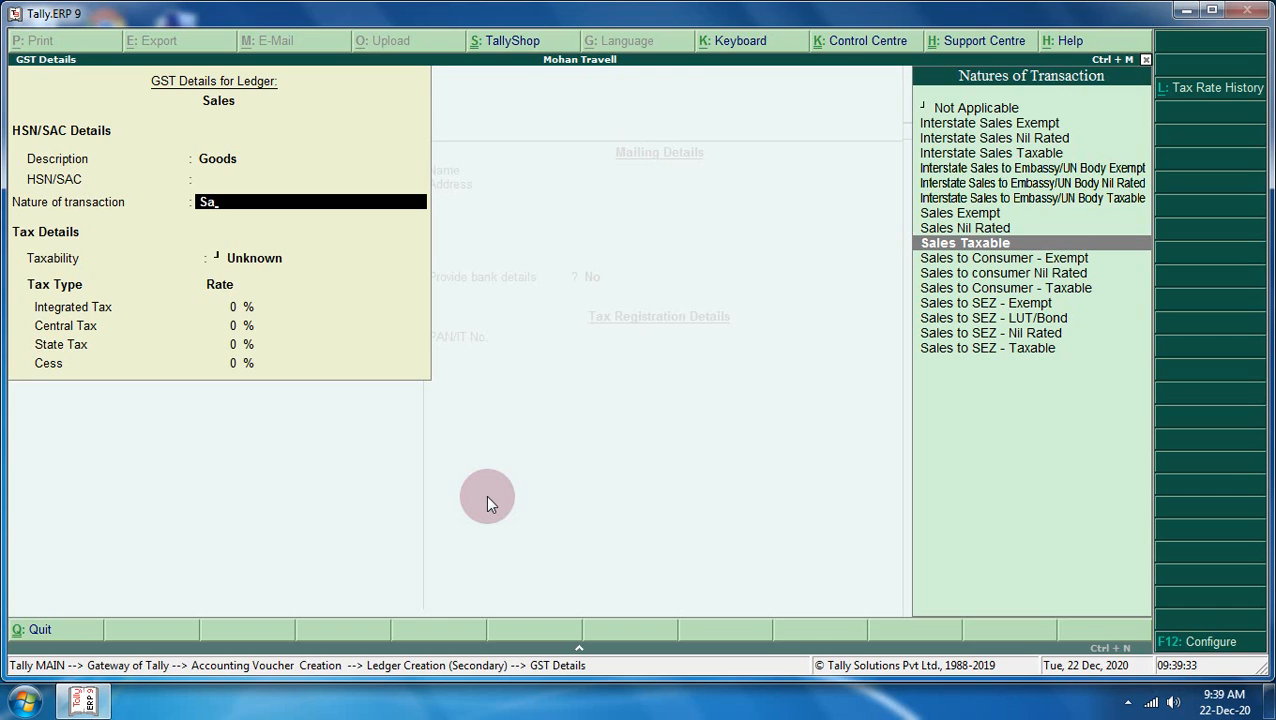
key(Return)
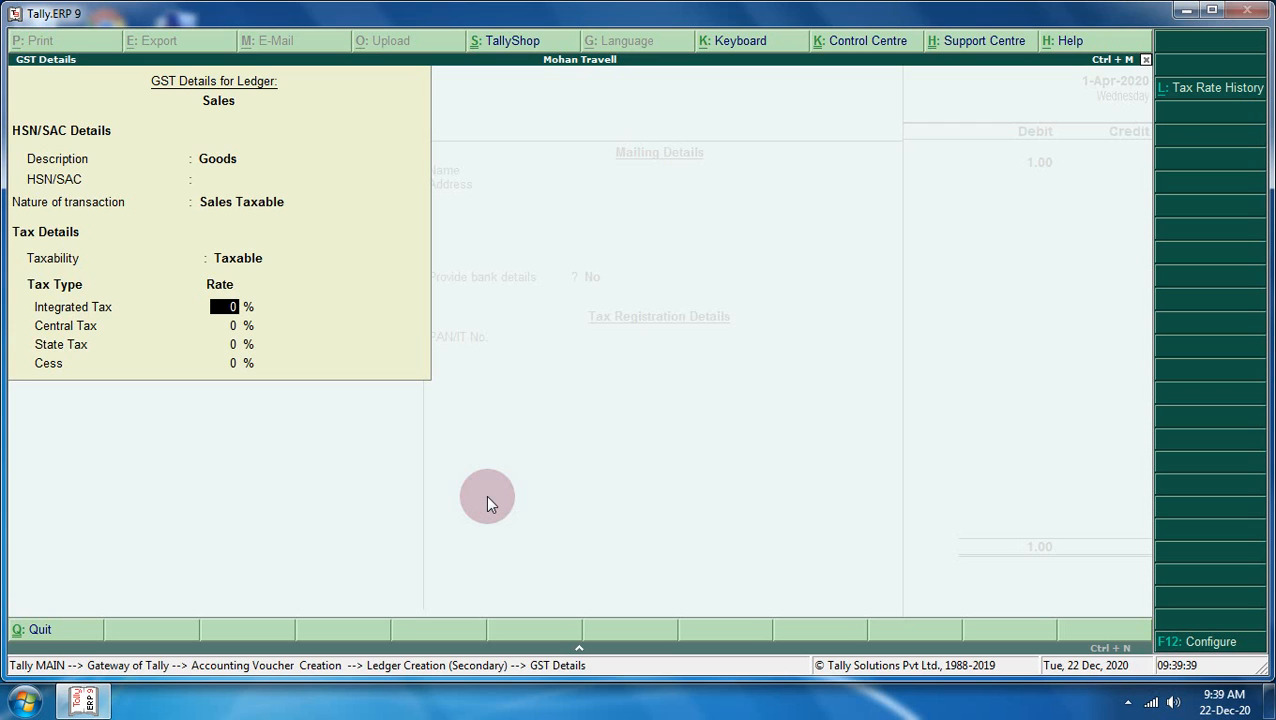
key(BackSpace)
key(BackSpace)
key(Return)
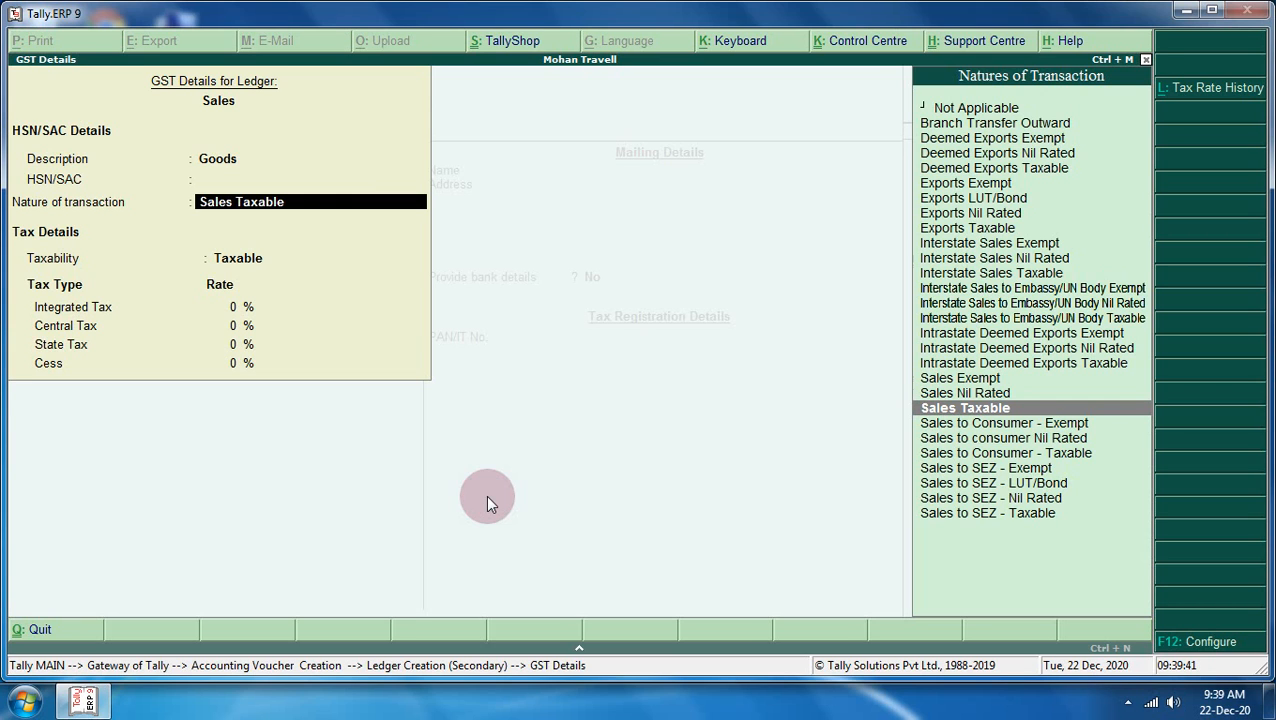
key(Return)
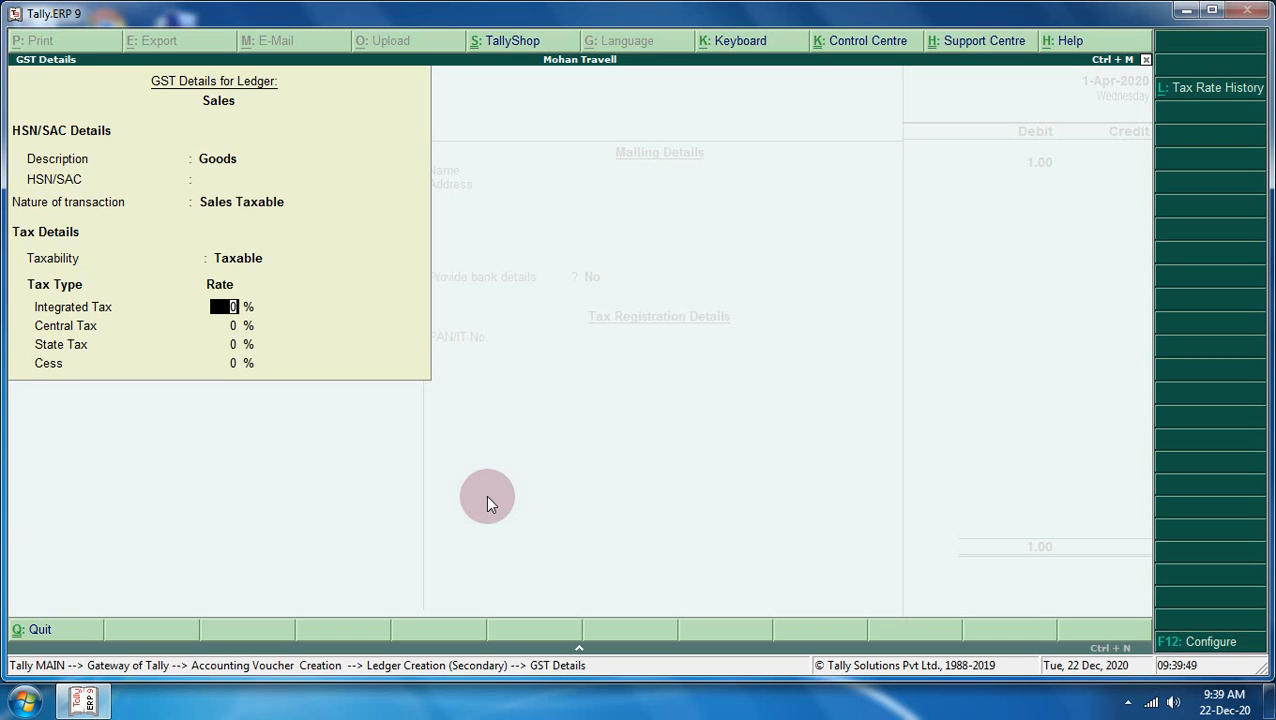
key(BackSpace)
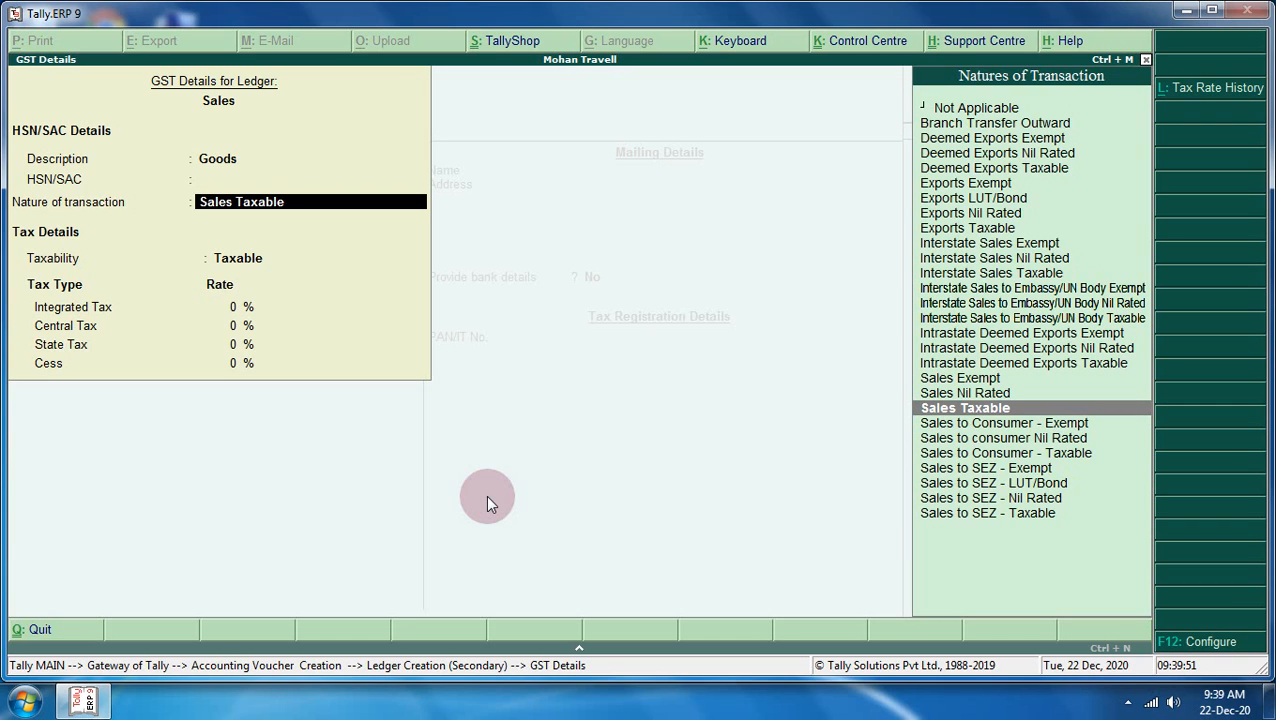
key(Up)
key(Up)
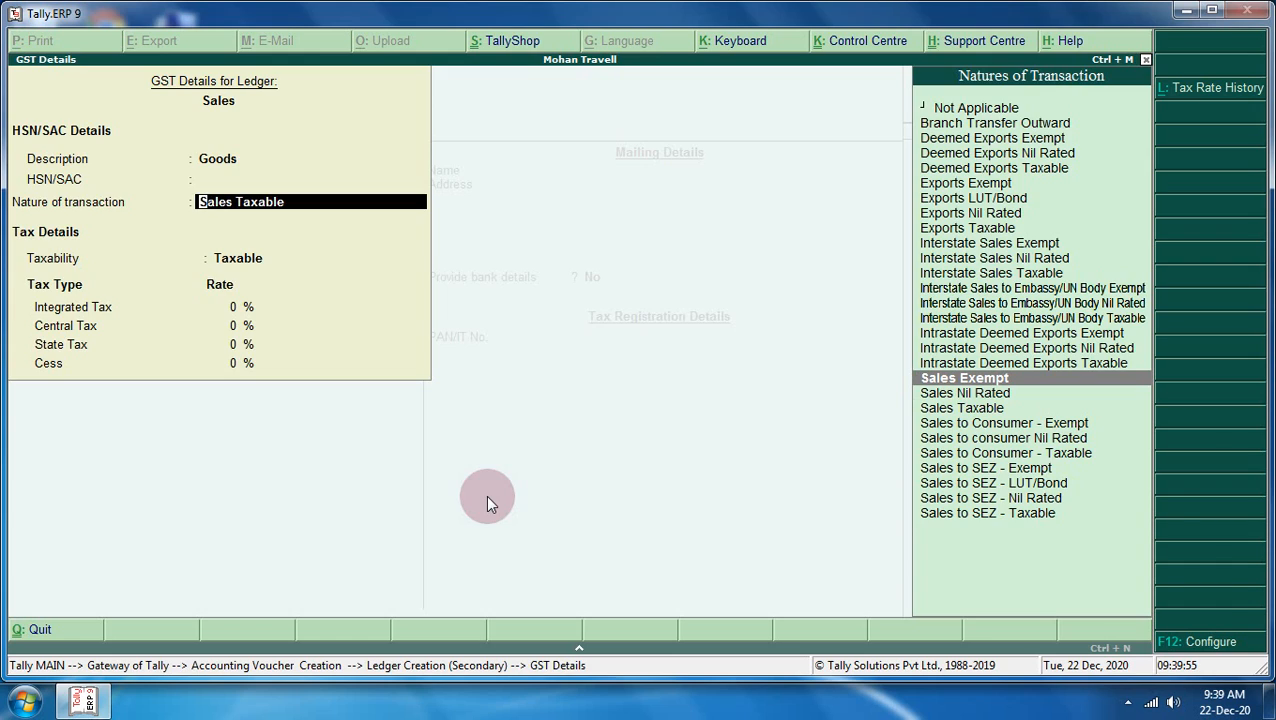
key(ctrl+a)
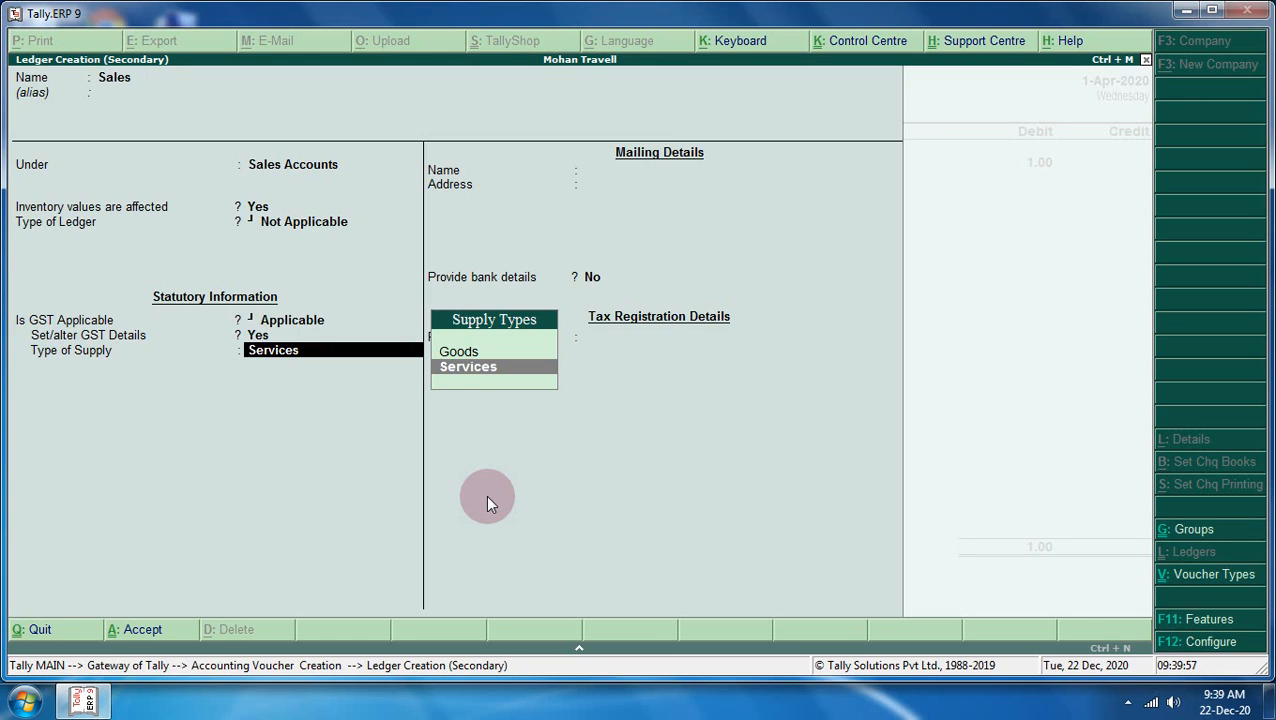
- Save the Sales ledger with supply type Goods and select Silk Cloth as the stock item
key(Up)
key(Return)
key(Return)
key(Return)
key(Return)
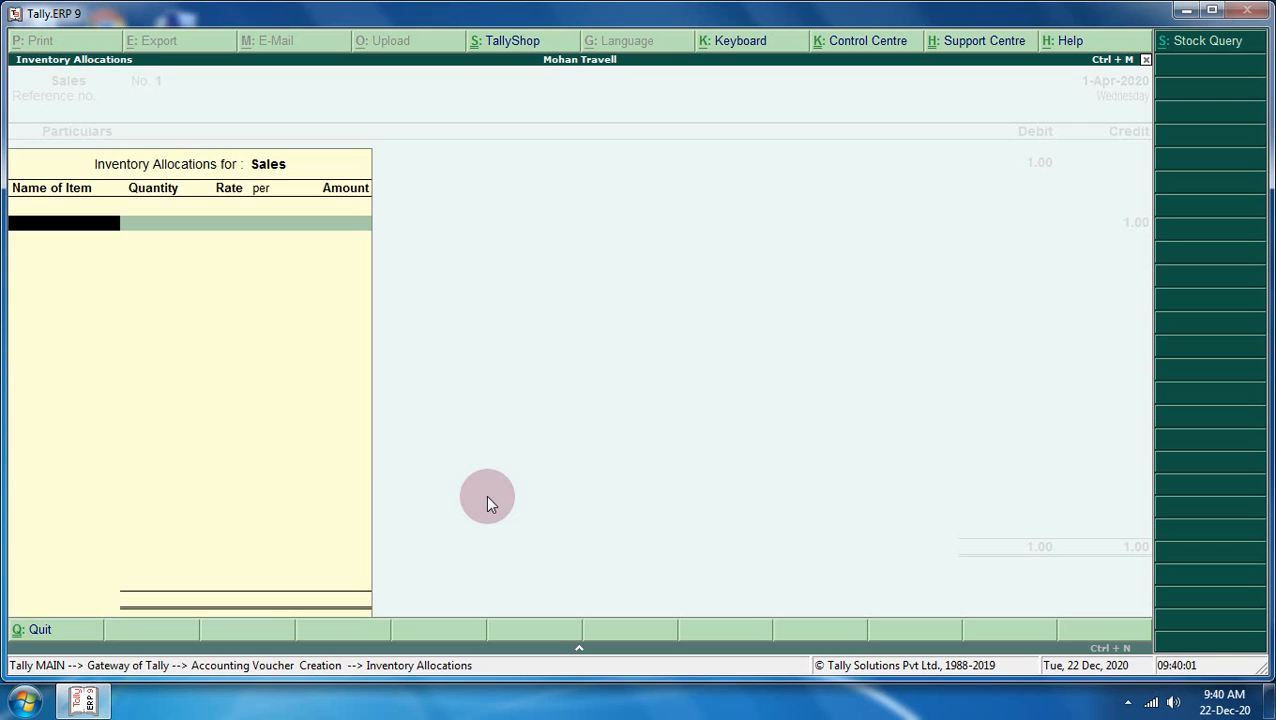
text(S)
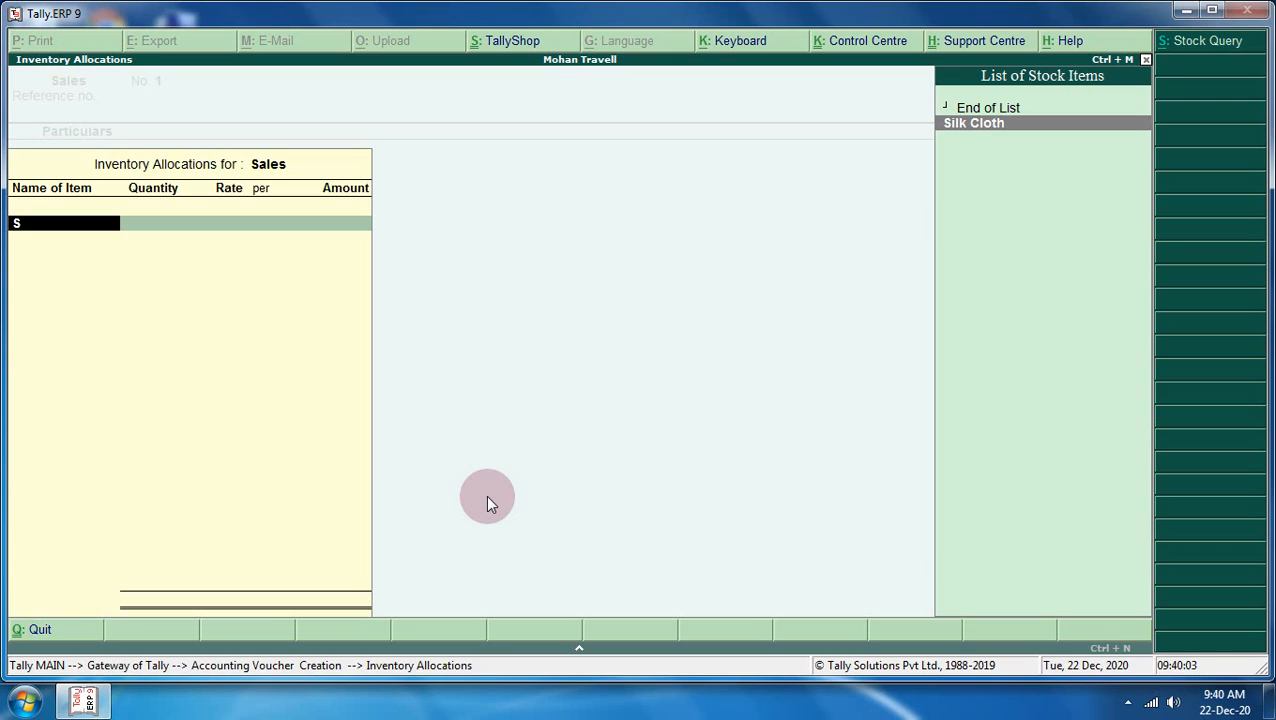
key(Return)
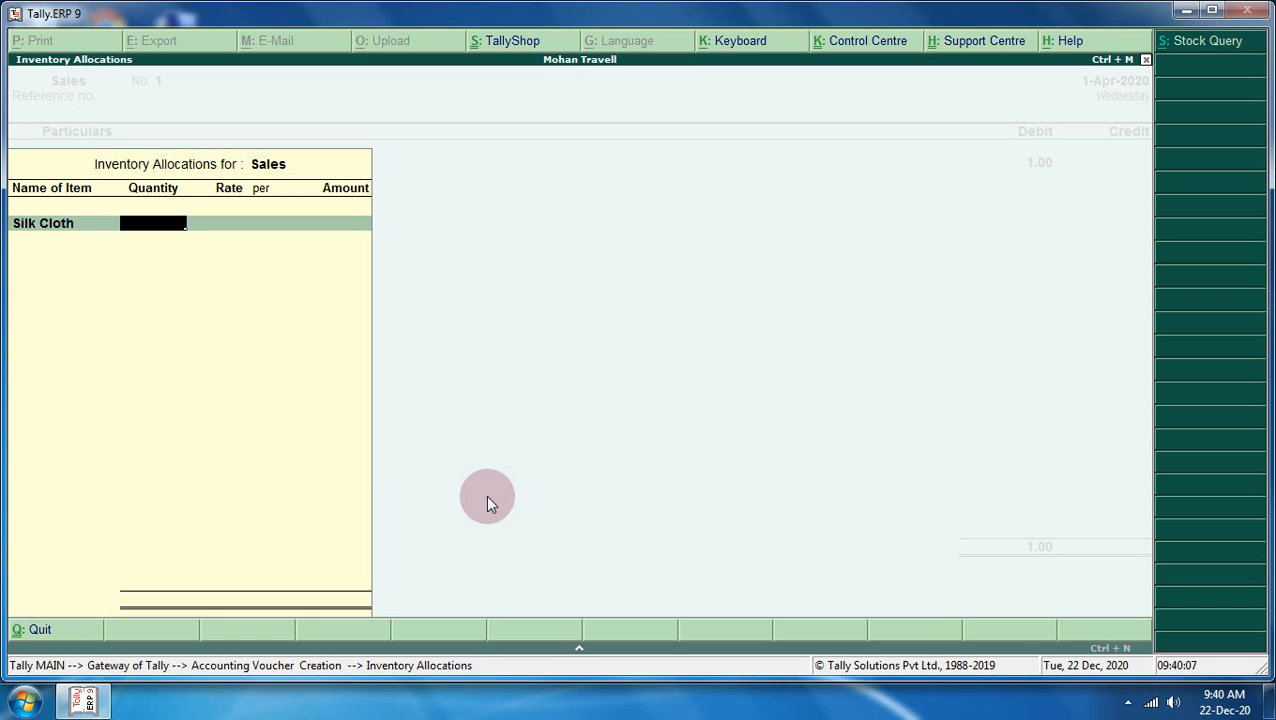
- Allocate 1 pcs of Silk Cloth at a rate of 200.00
text(1)
key(Return)
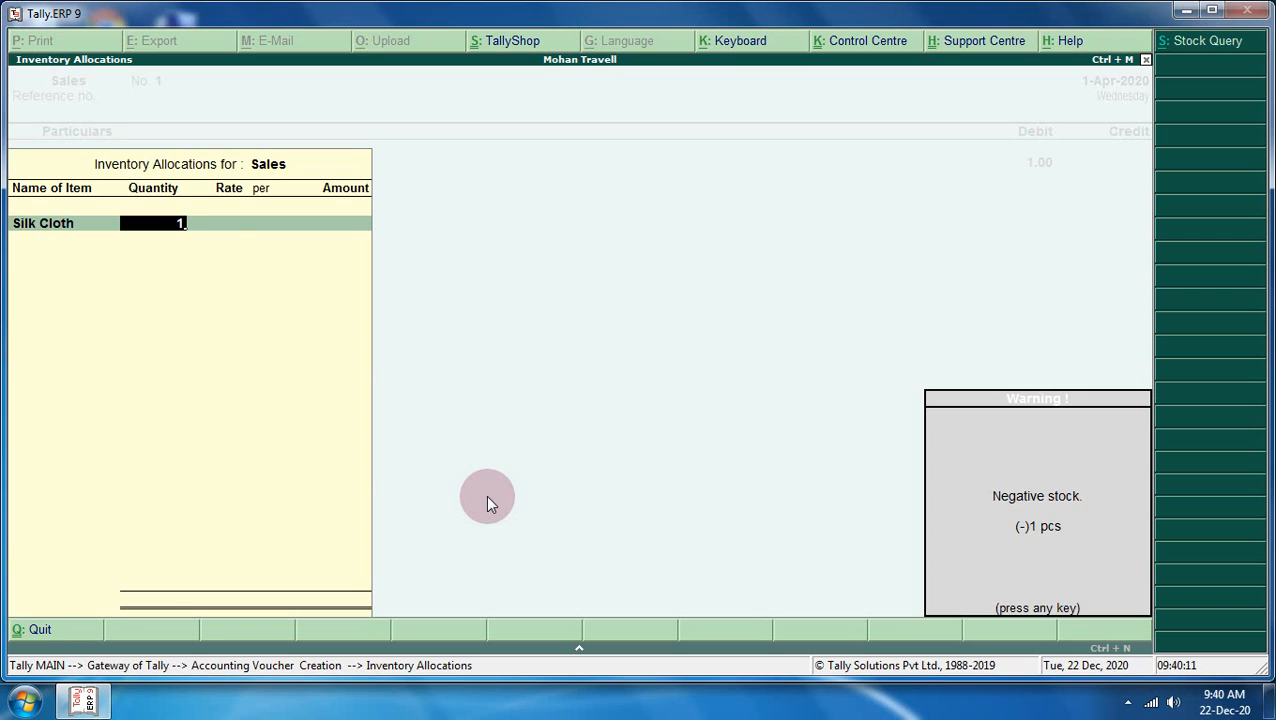
key(Return)
text(2)
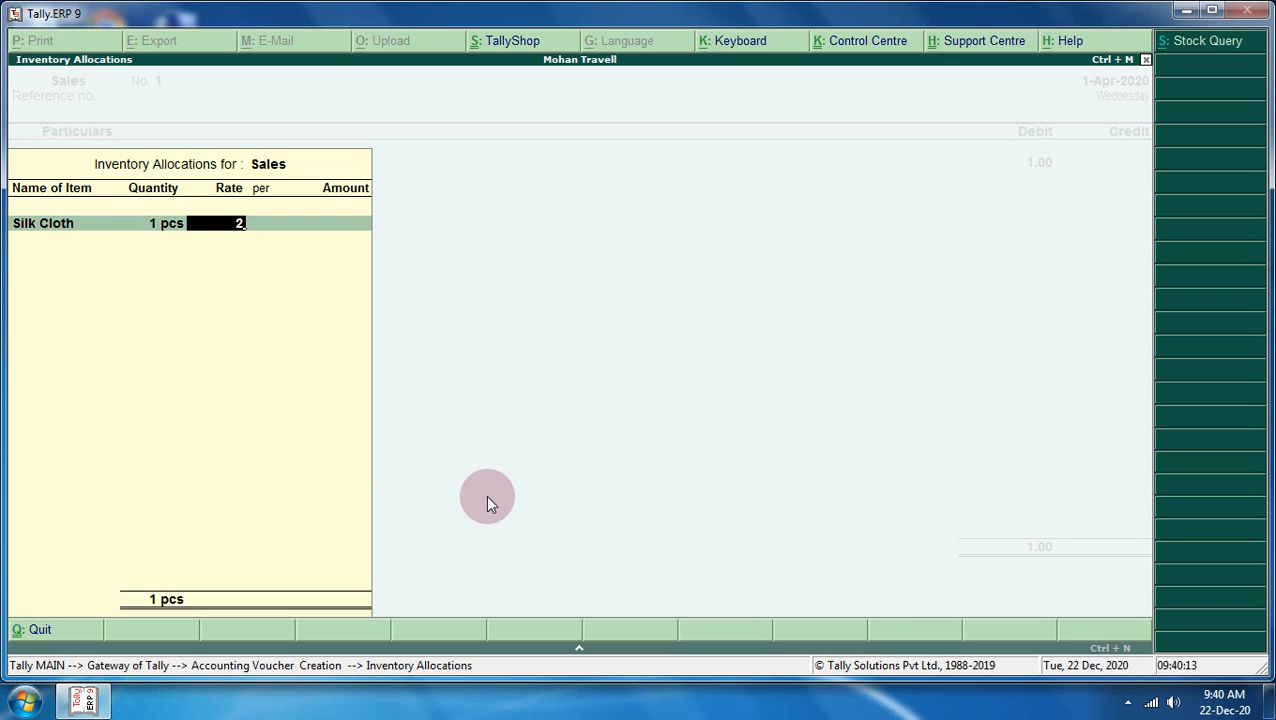
text(00)
key(Return)
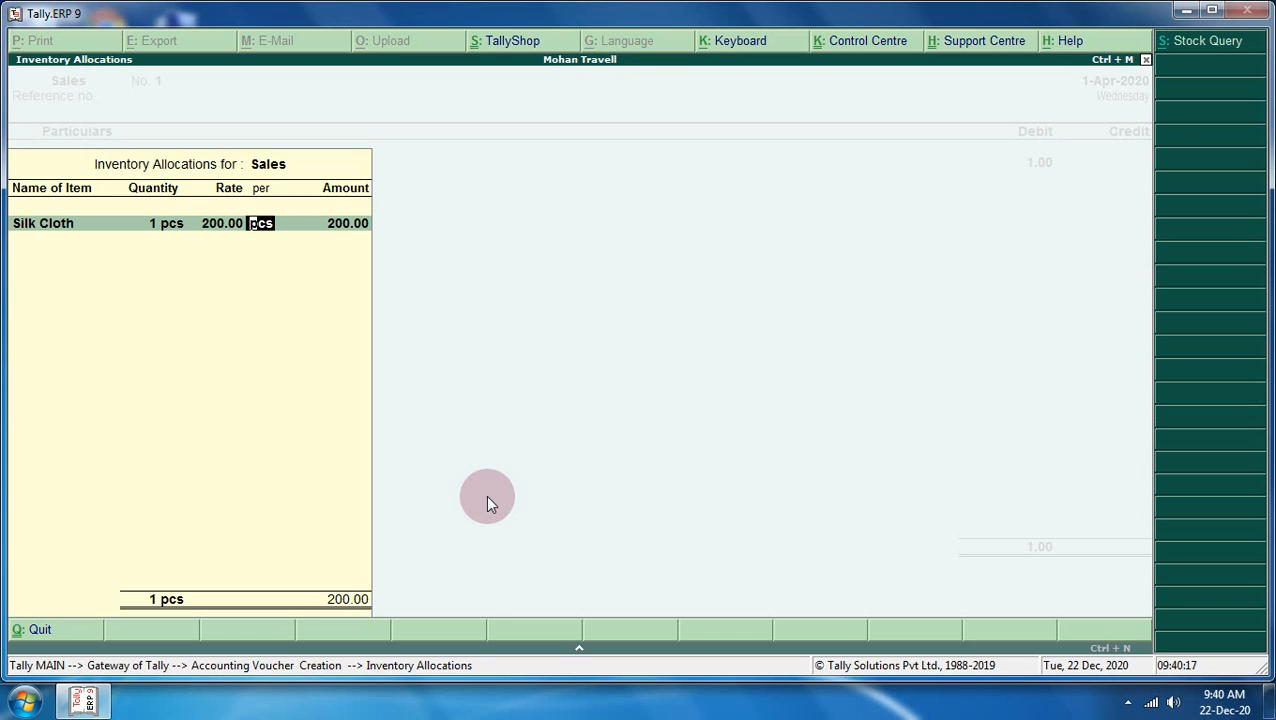
key(BackSpace)
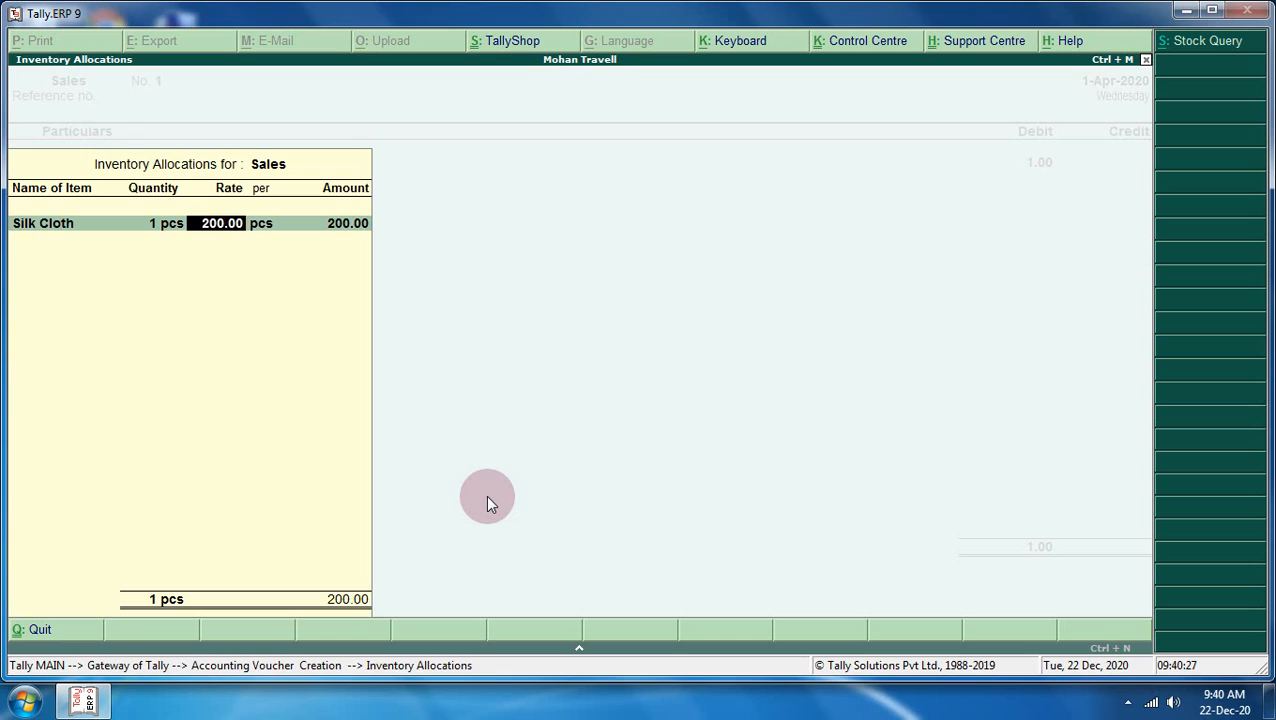
- Reprice Silk Cloth at 180 and add Woollen Cloth, 1 pcs at 360
text(180)
key(Return)
key(Return)
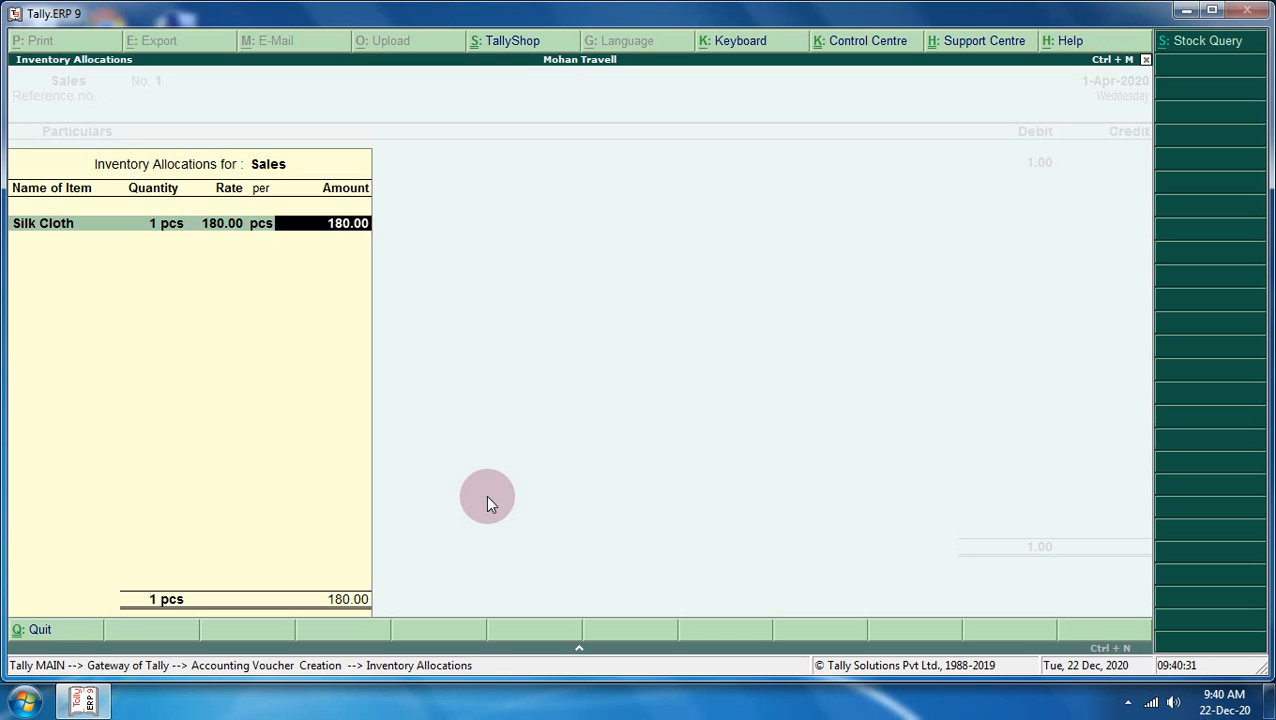
key(Return)
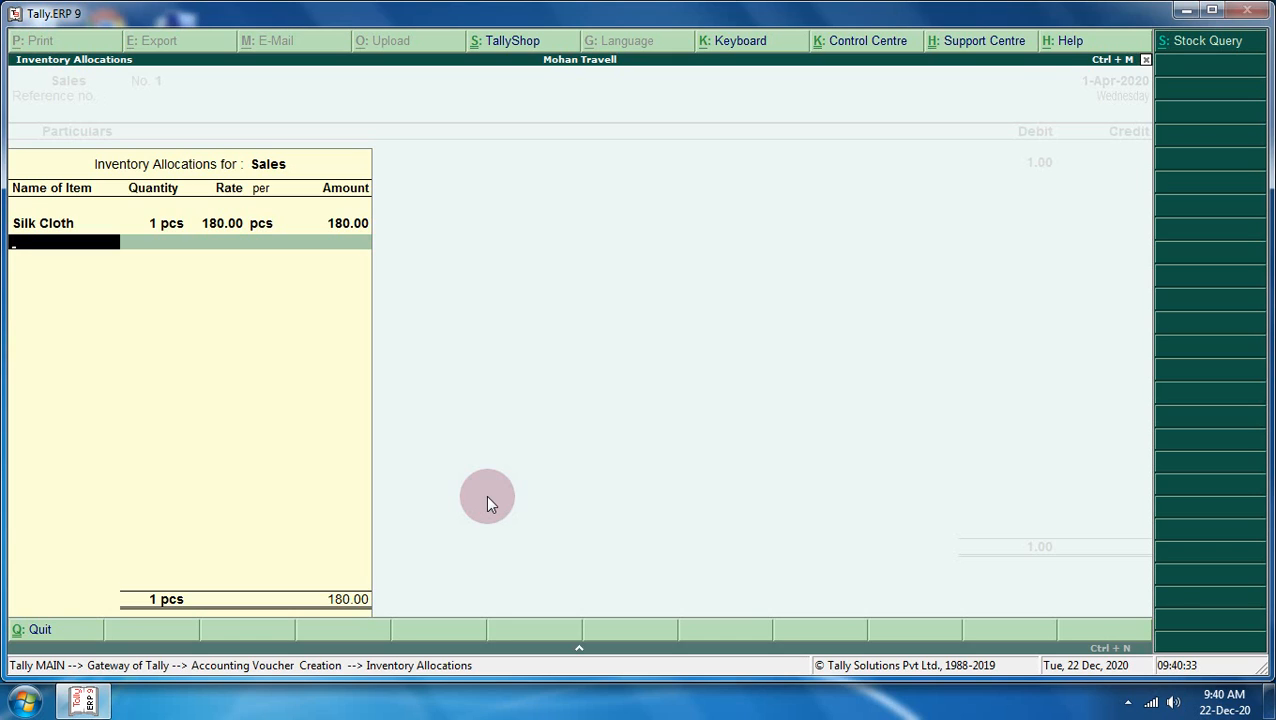
text(W)
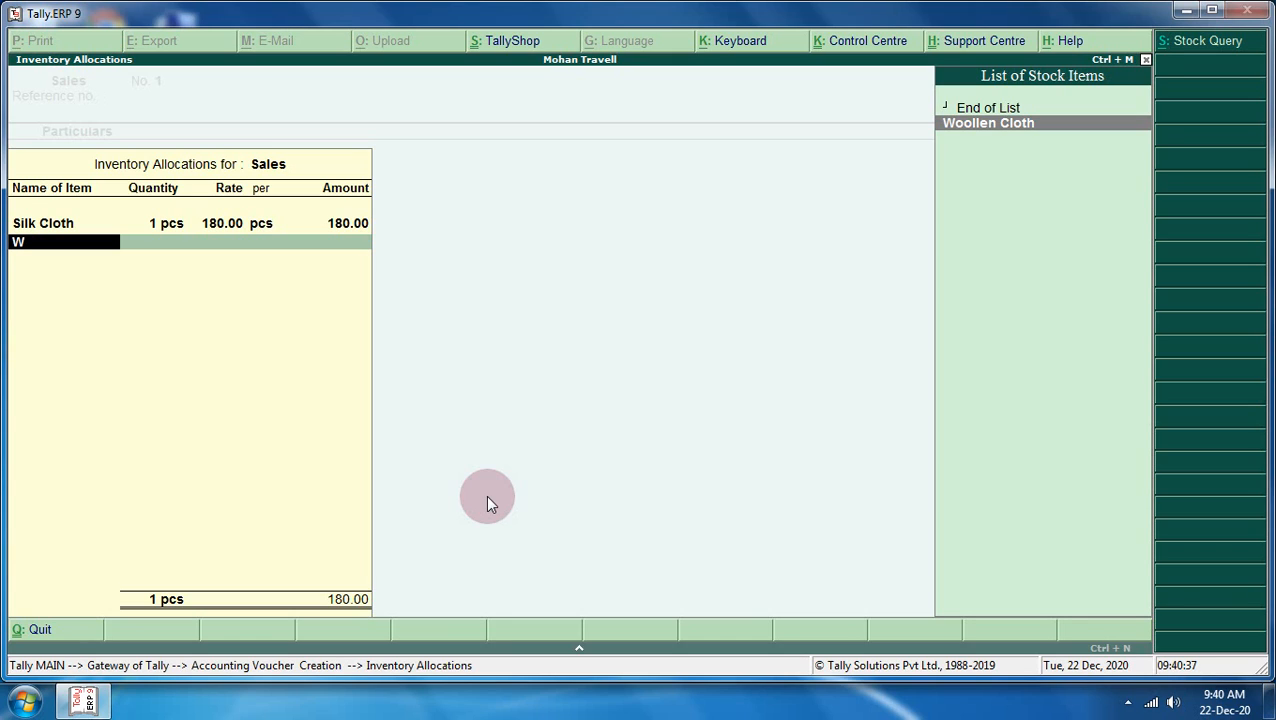
key(Return)
text(1)
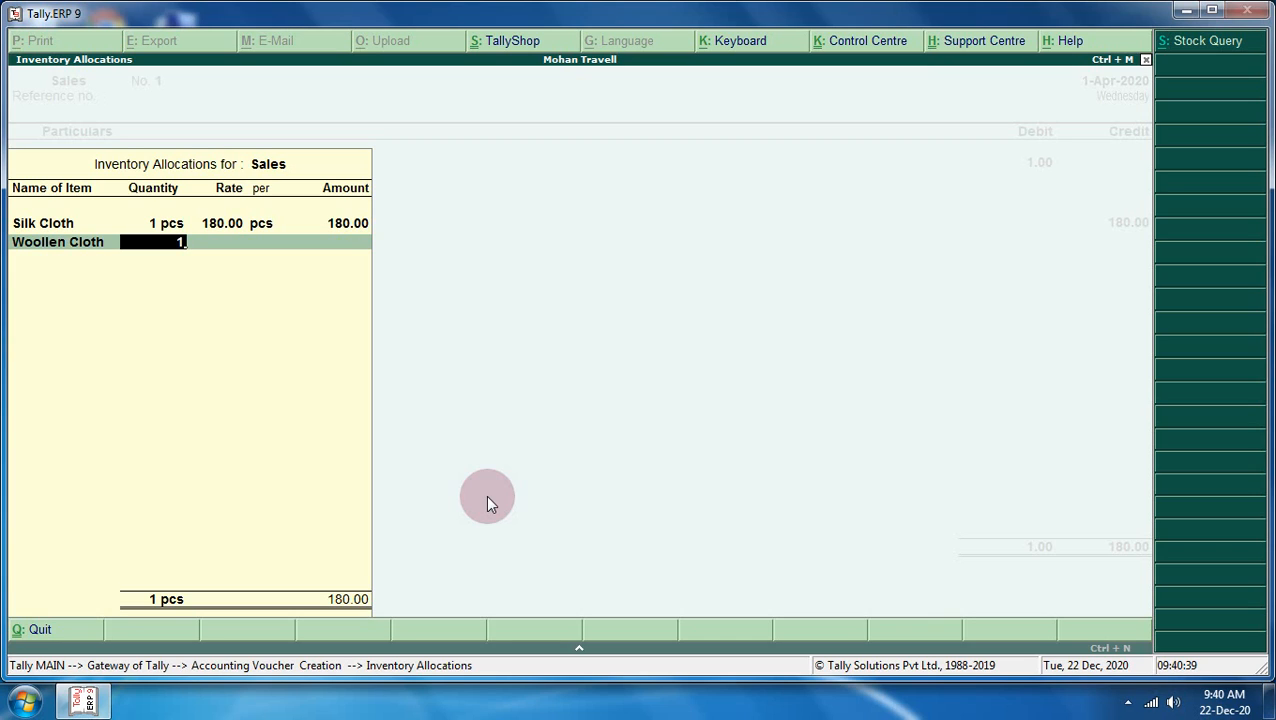
key(Return)
key(Return)
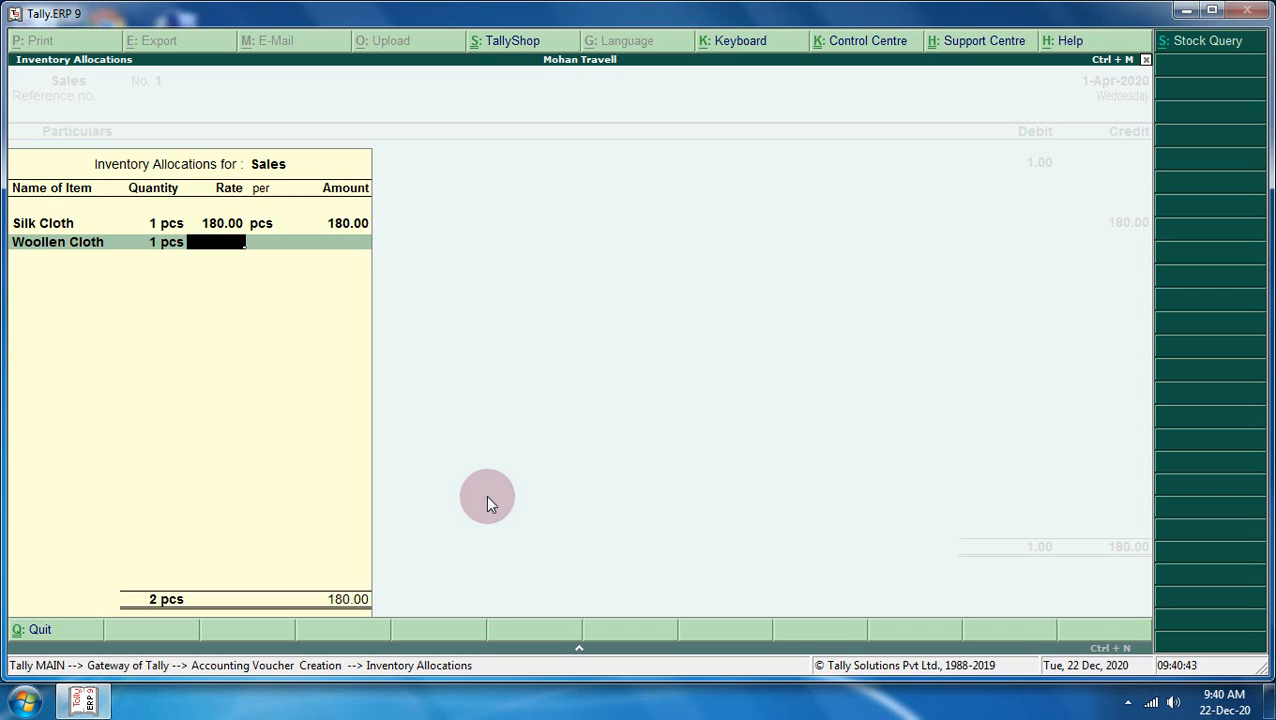
text(360)
key(Return)
key(Return)
key(Return)
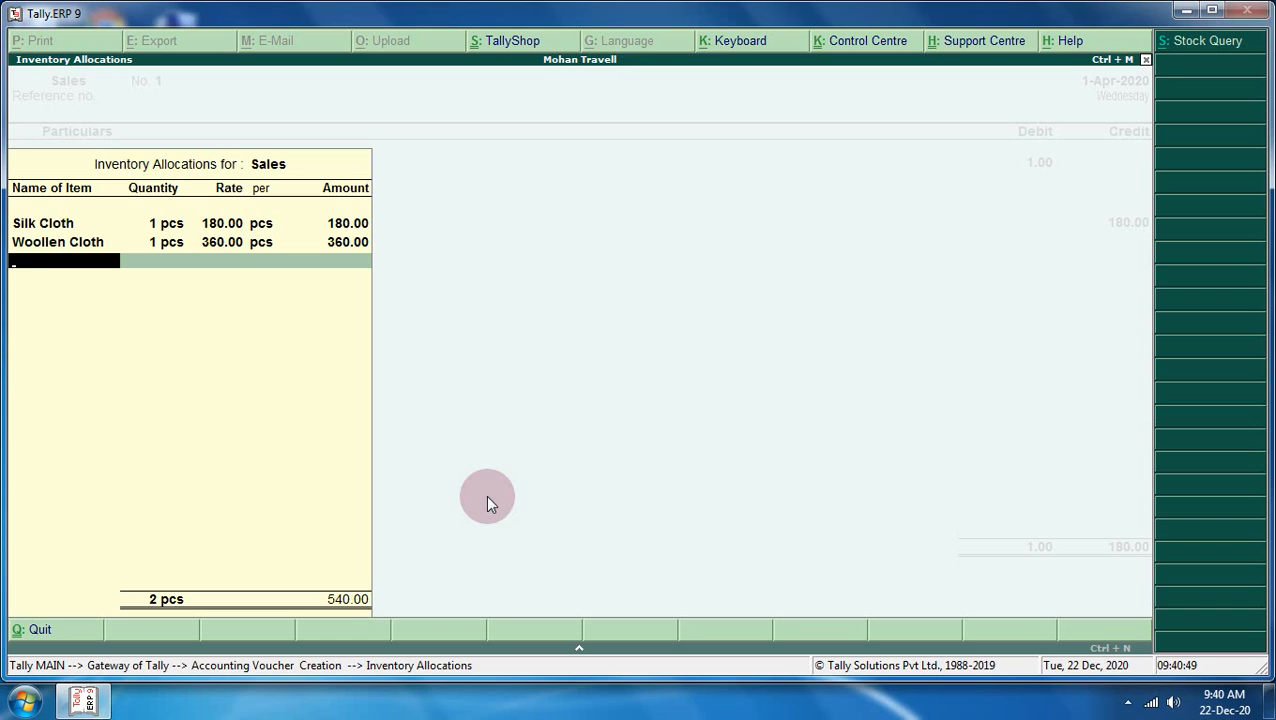
- Add Cotton Cloth, 1 pcs at 90, bringing the three items to 630.00
text(C)
key(Return)
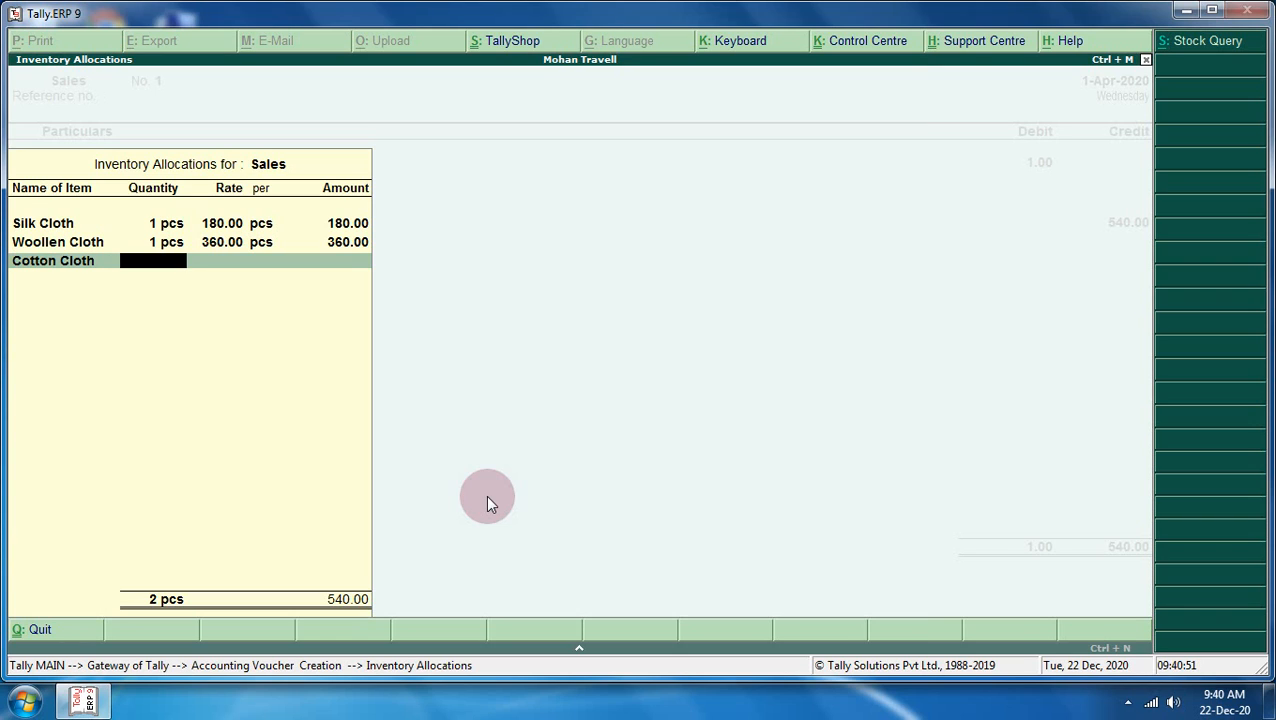
text(1)
key(Return)
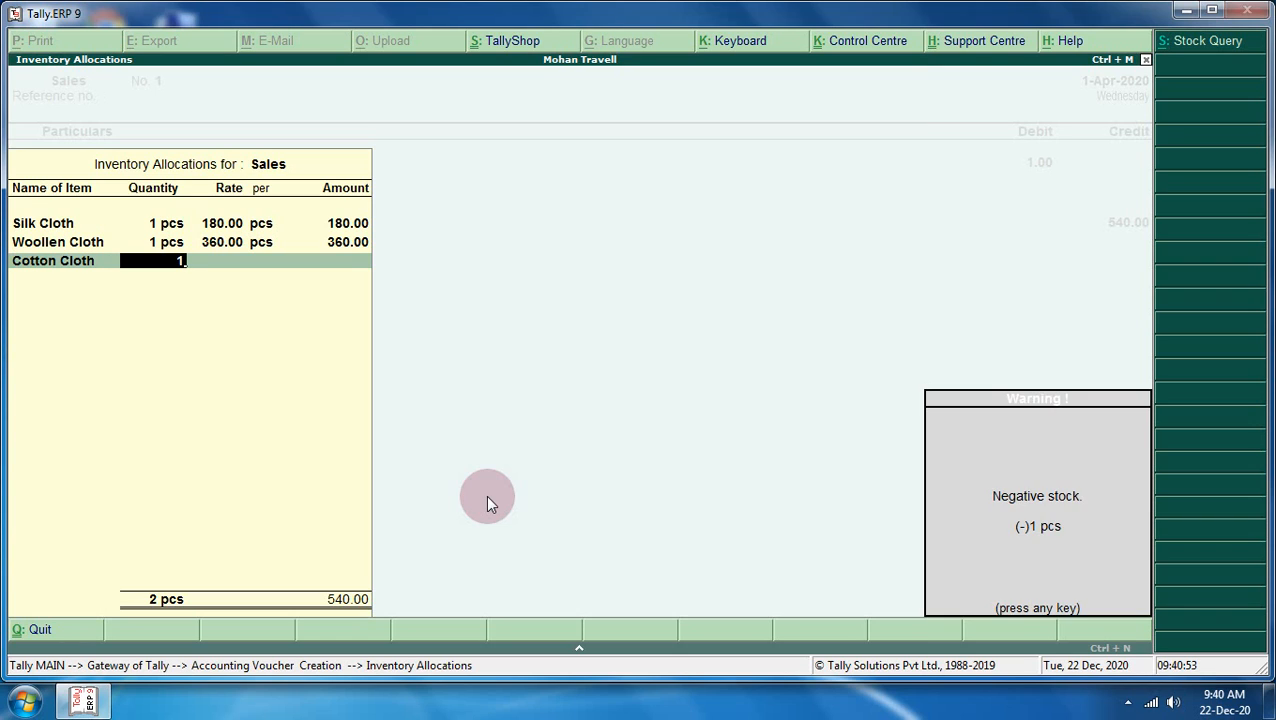
key(Return)
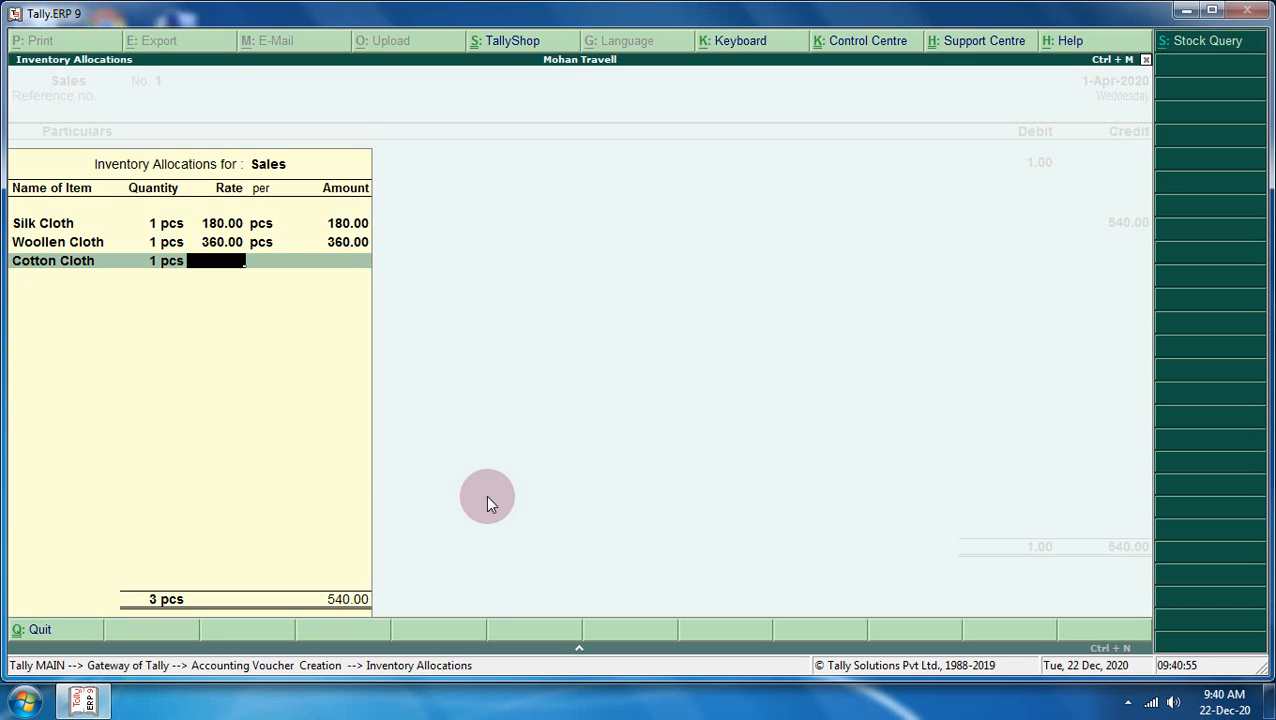
text(100)
key(BackSpace)
key(BackSpace)
key(BackSpace)
text(90)
key(Return)
key(Return)
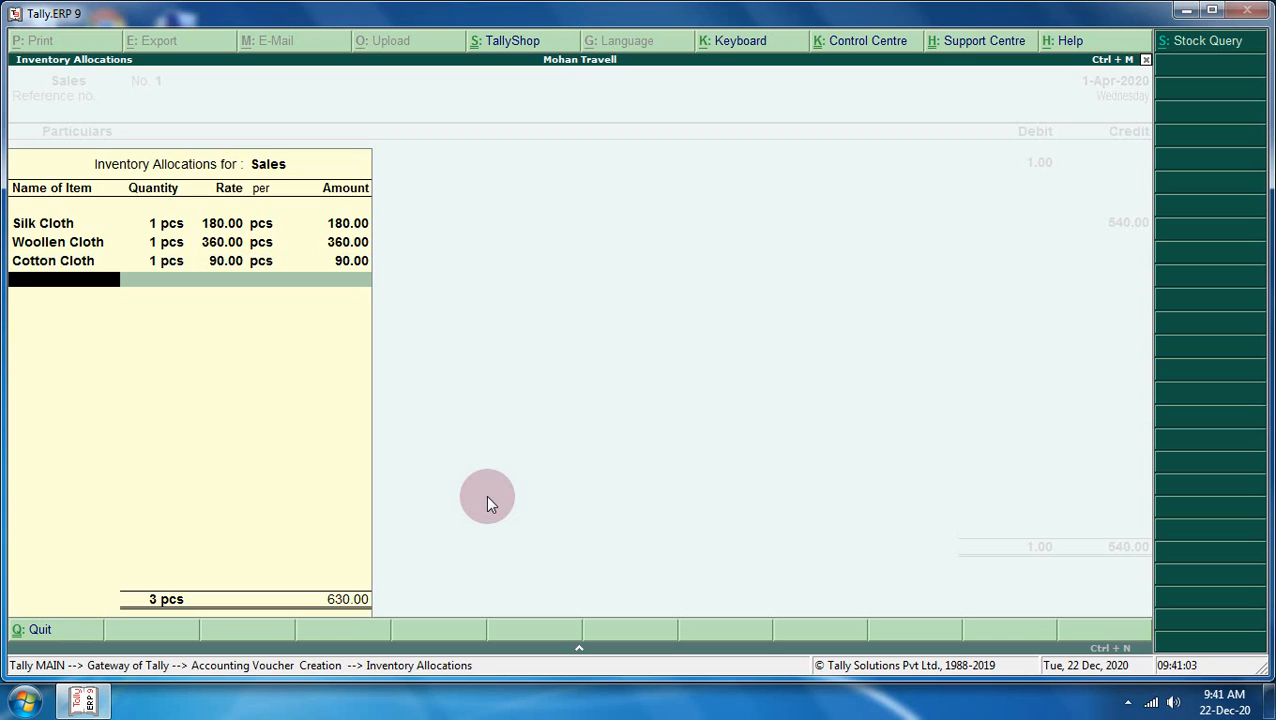
key(Return)
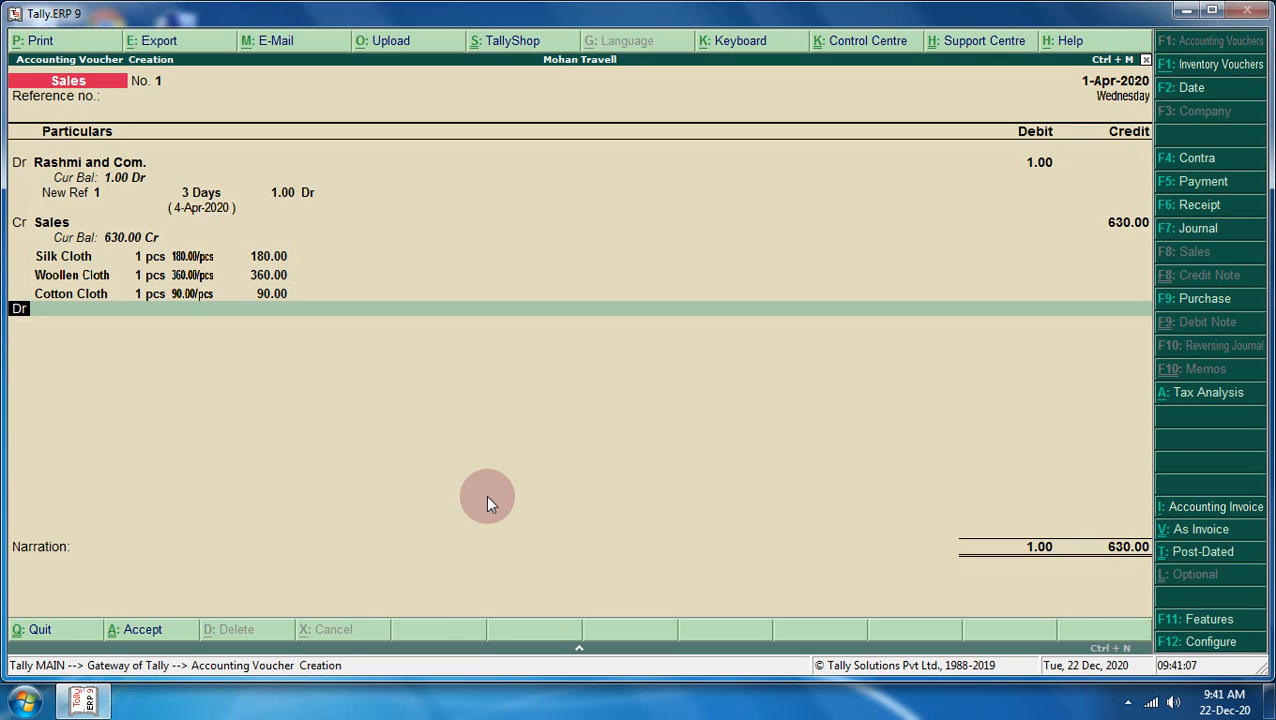
text(cr)
key(Return)
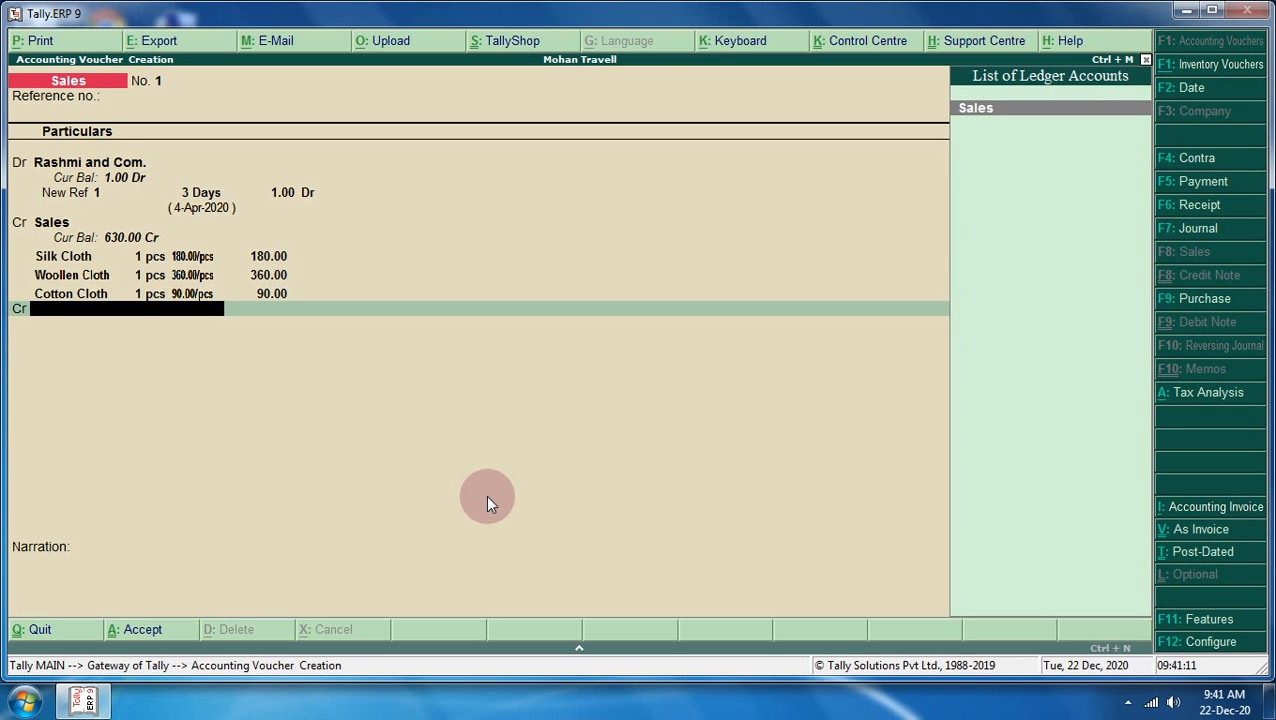
key(alt+c)
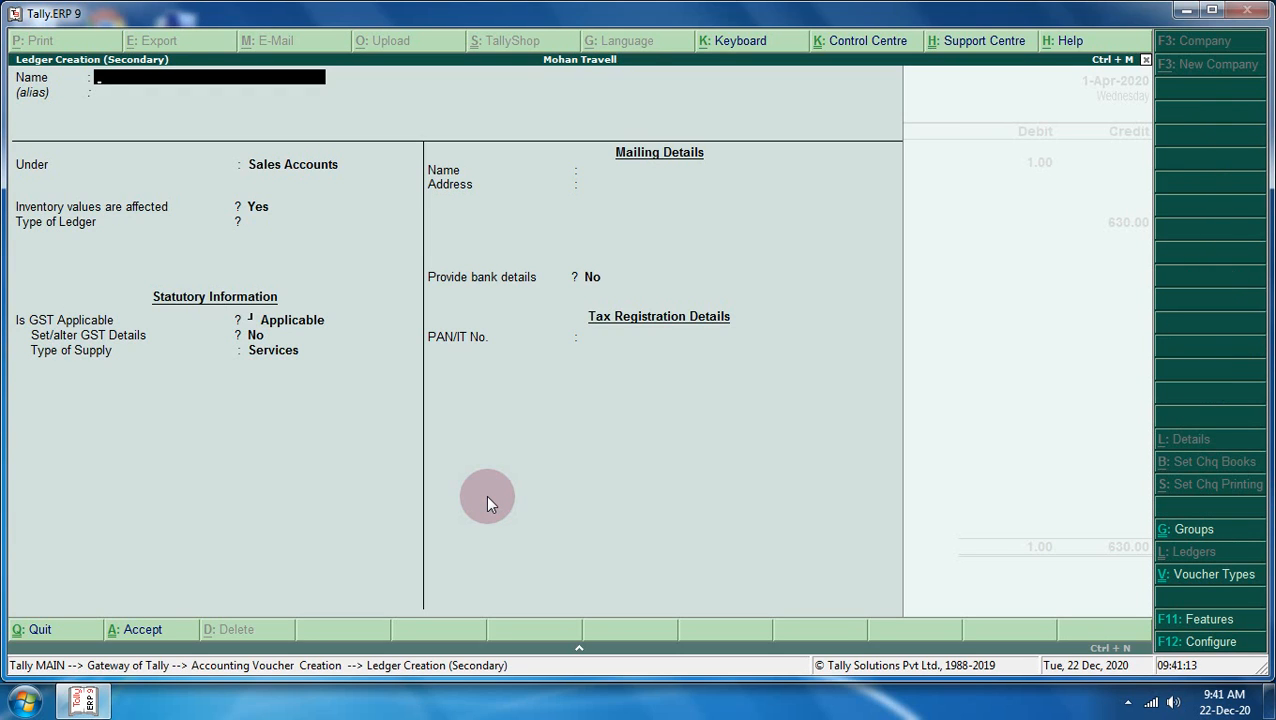
text(Cgst@2.5%)
key(Return)
key(Return)
key(Return)
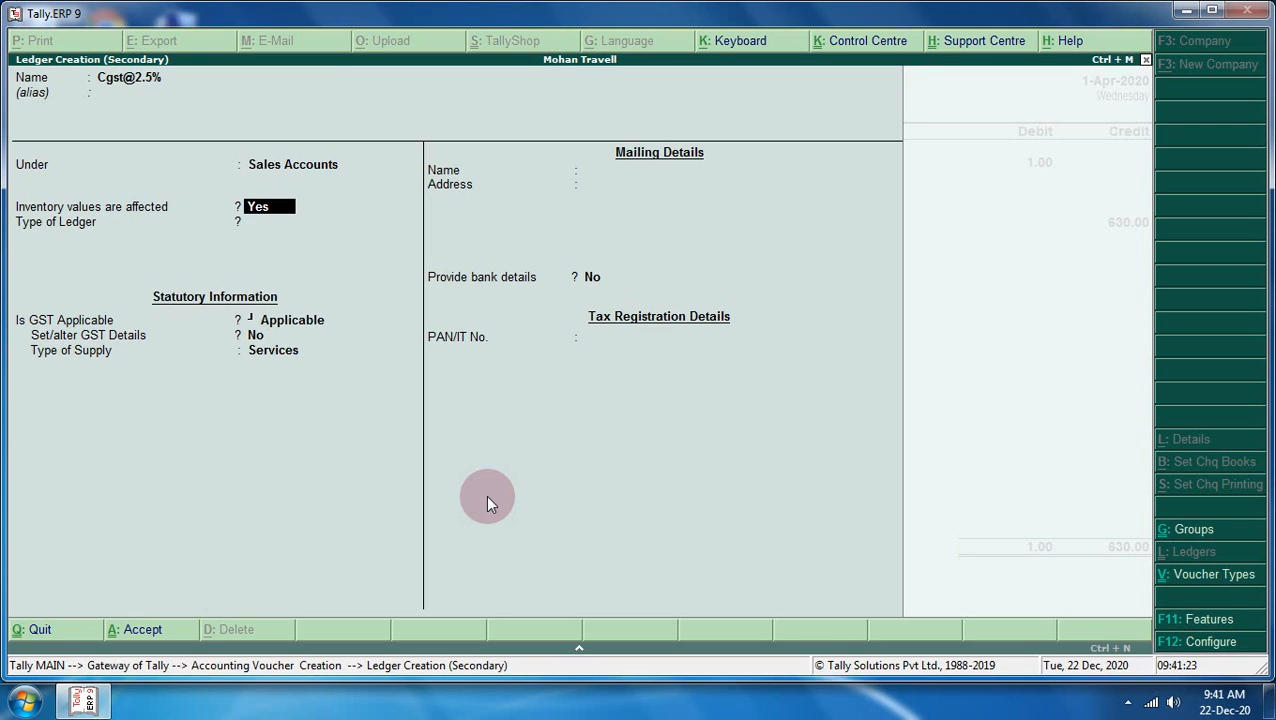
key(Return)
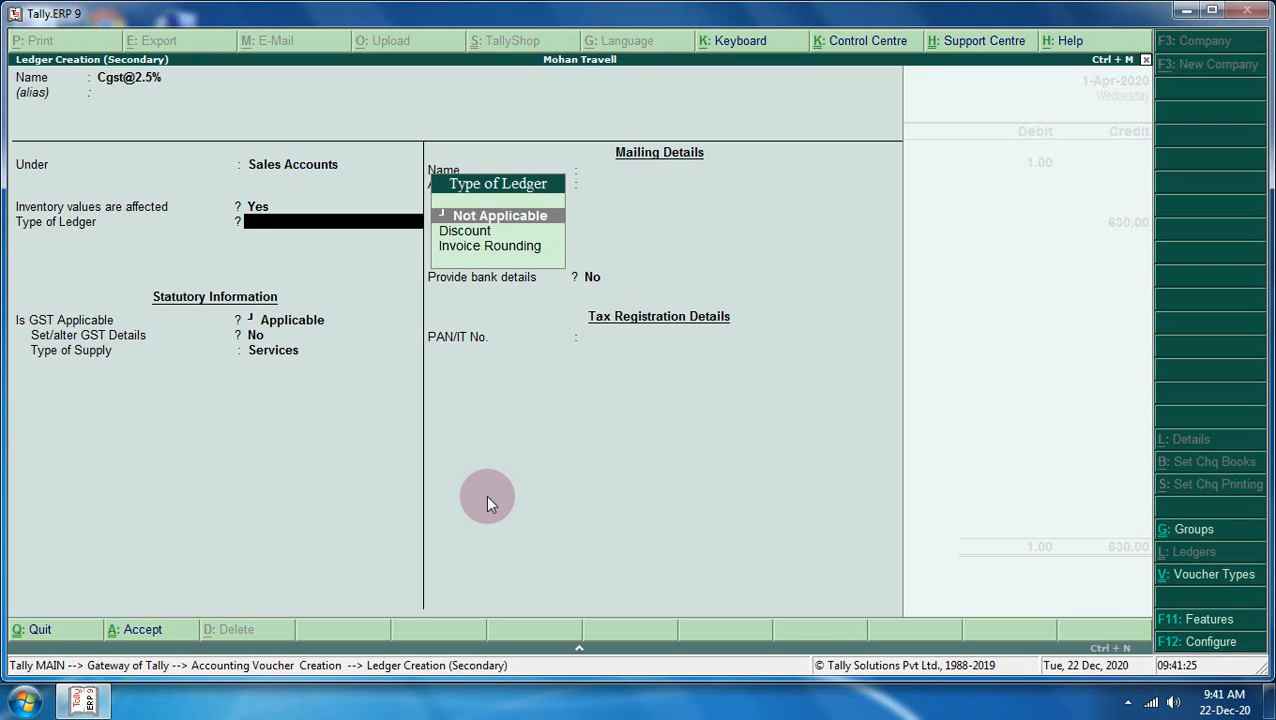
key(BackSpace)
key(BackSpace)
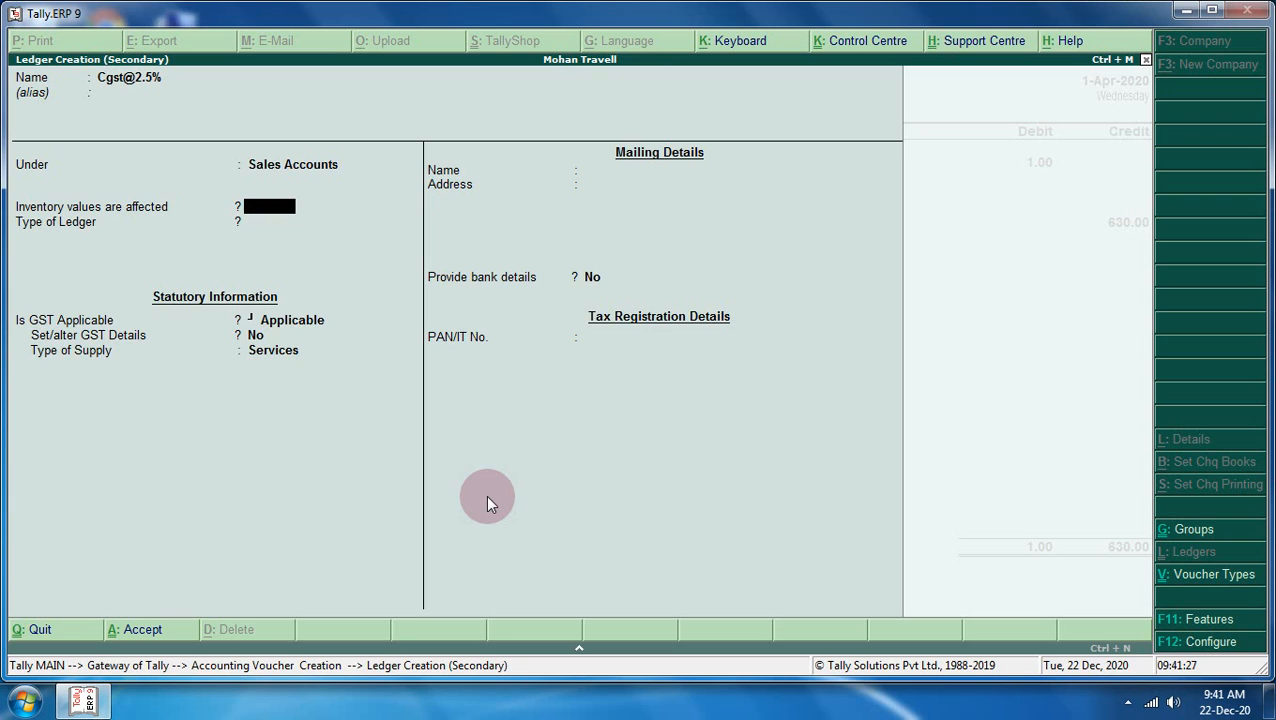
key(BackSpace)
text(D)
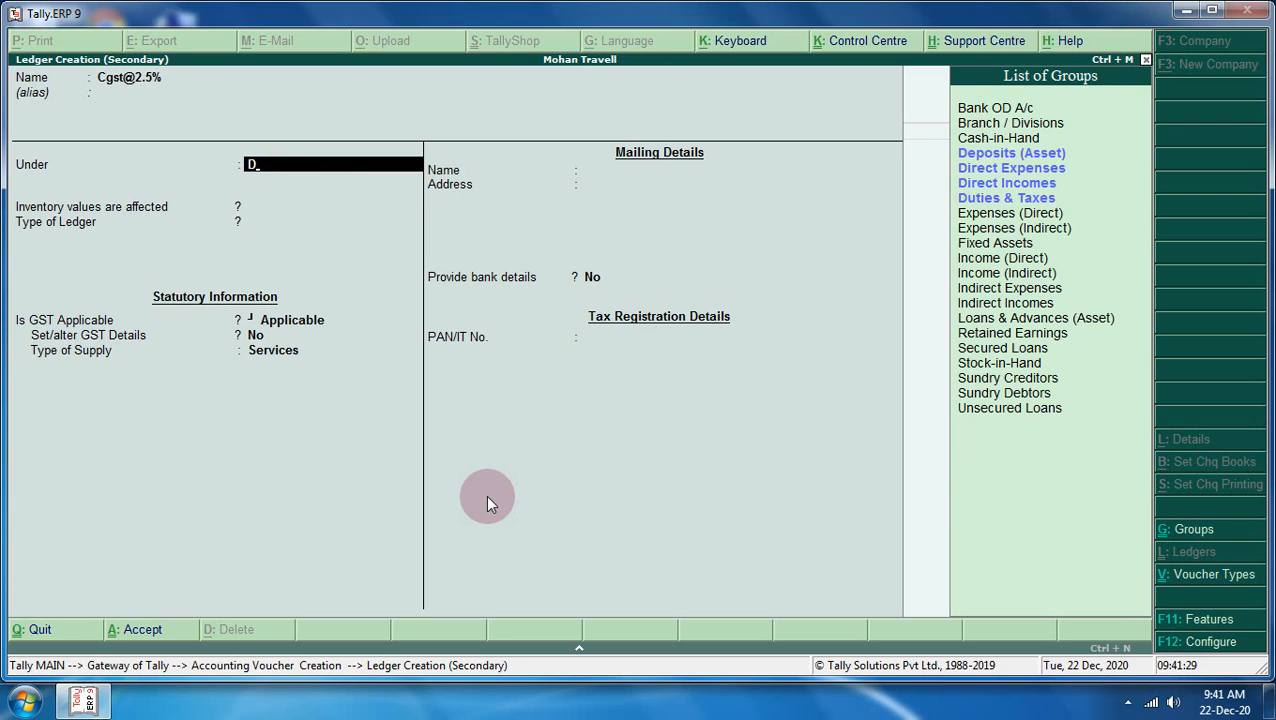
key(Down)
key(Down)
key(Down)
key(Return)
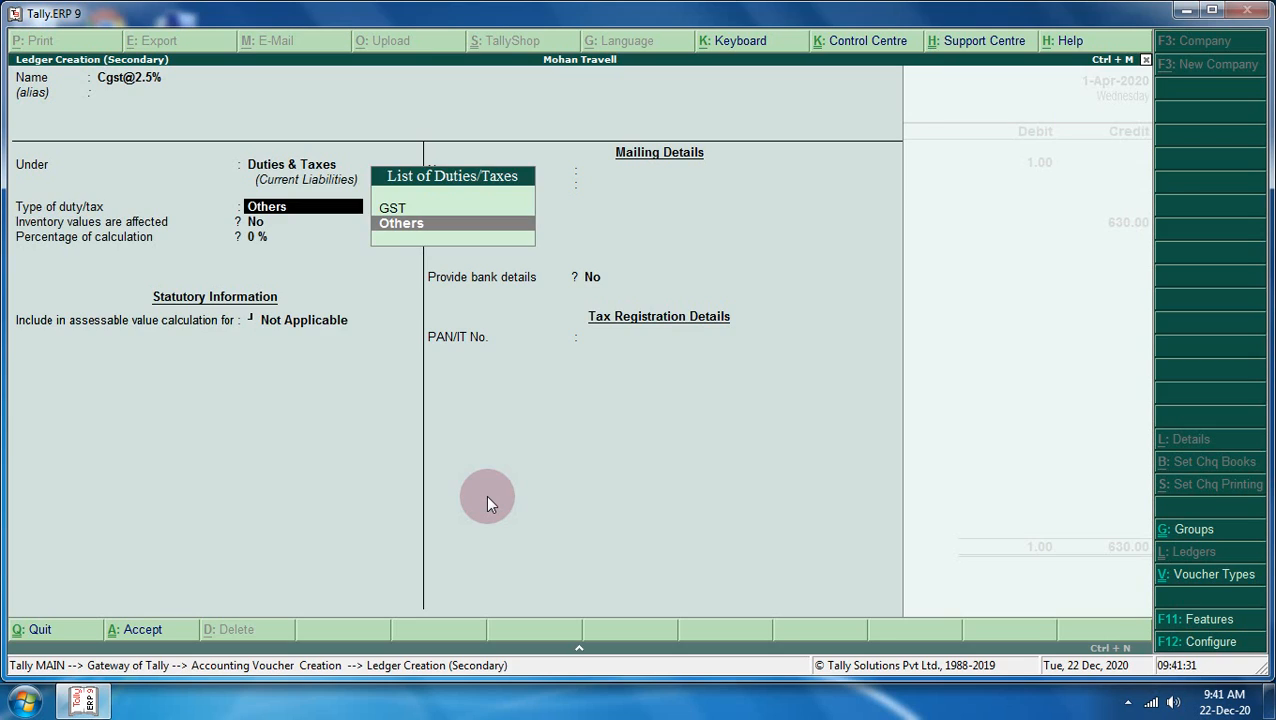
key(Up)
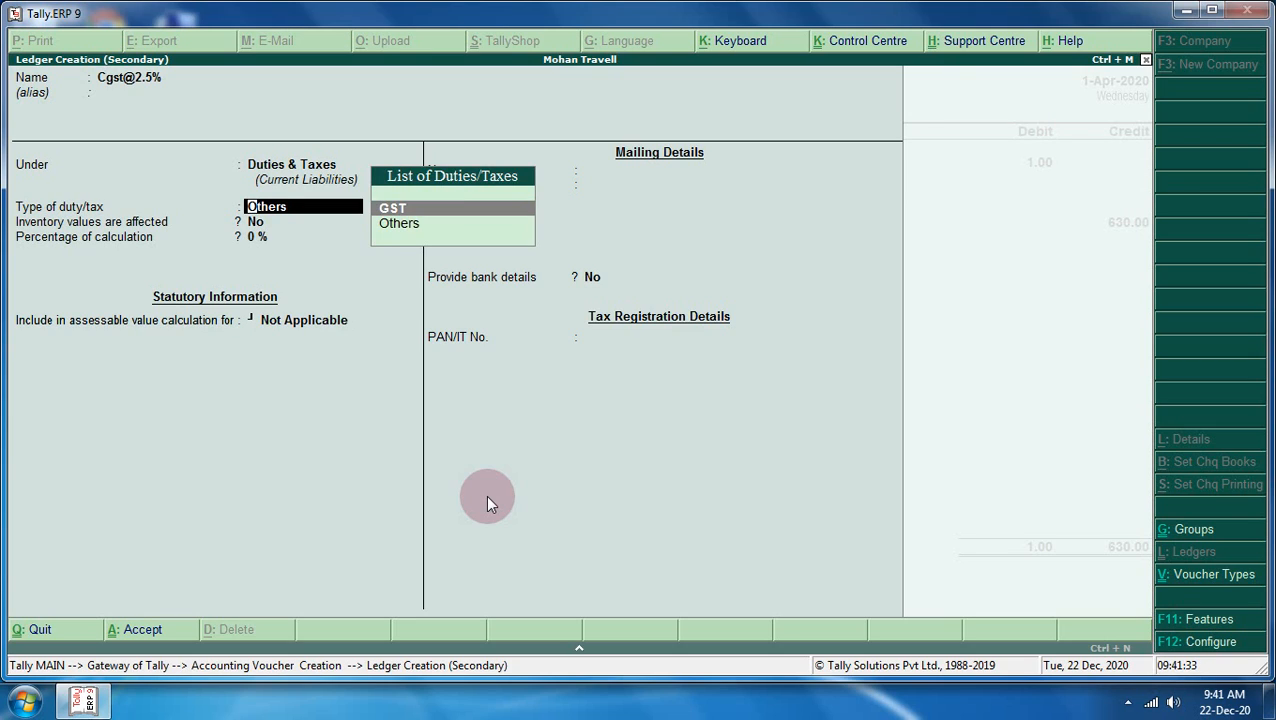
key(Return)
key(Down)
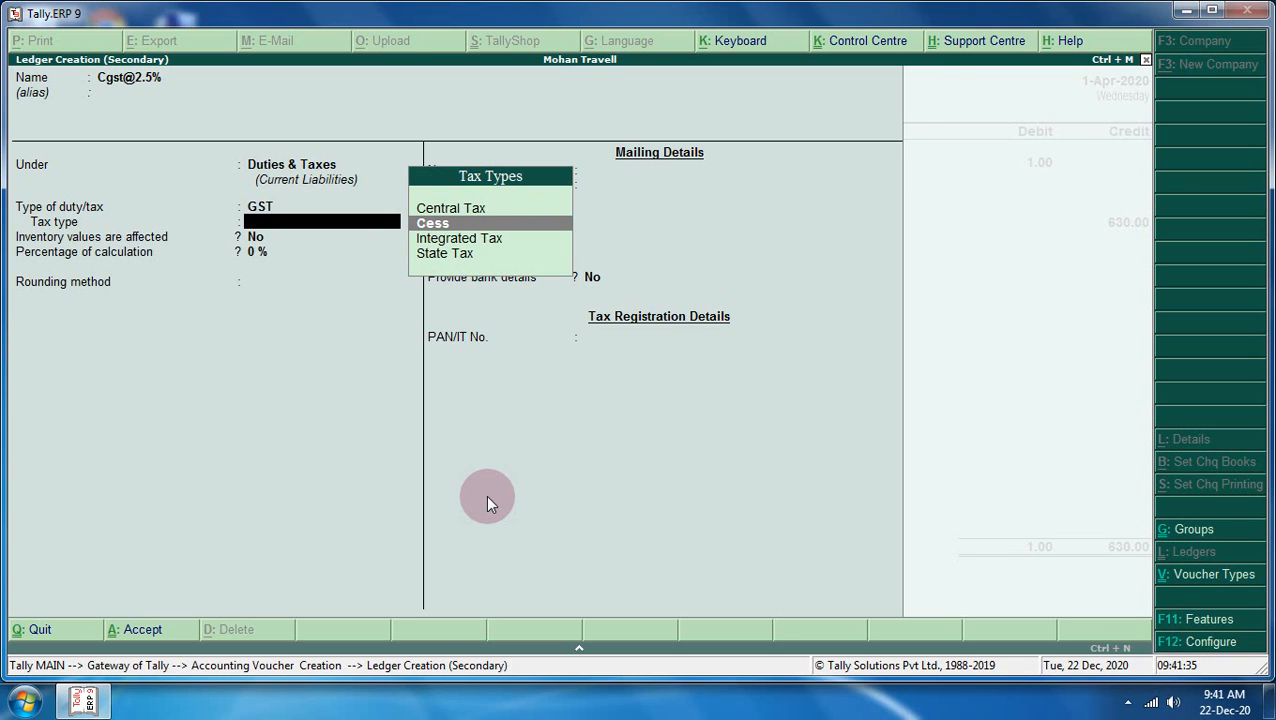
key(Down)
key(Up)
key(Up)
key(Return)
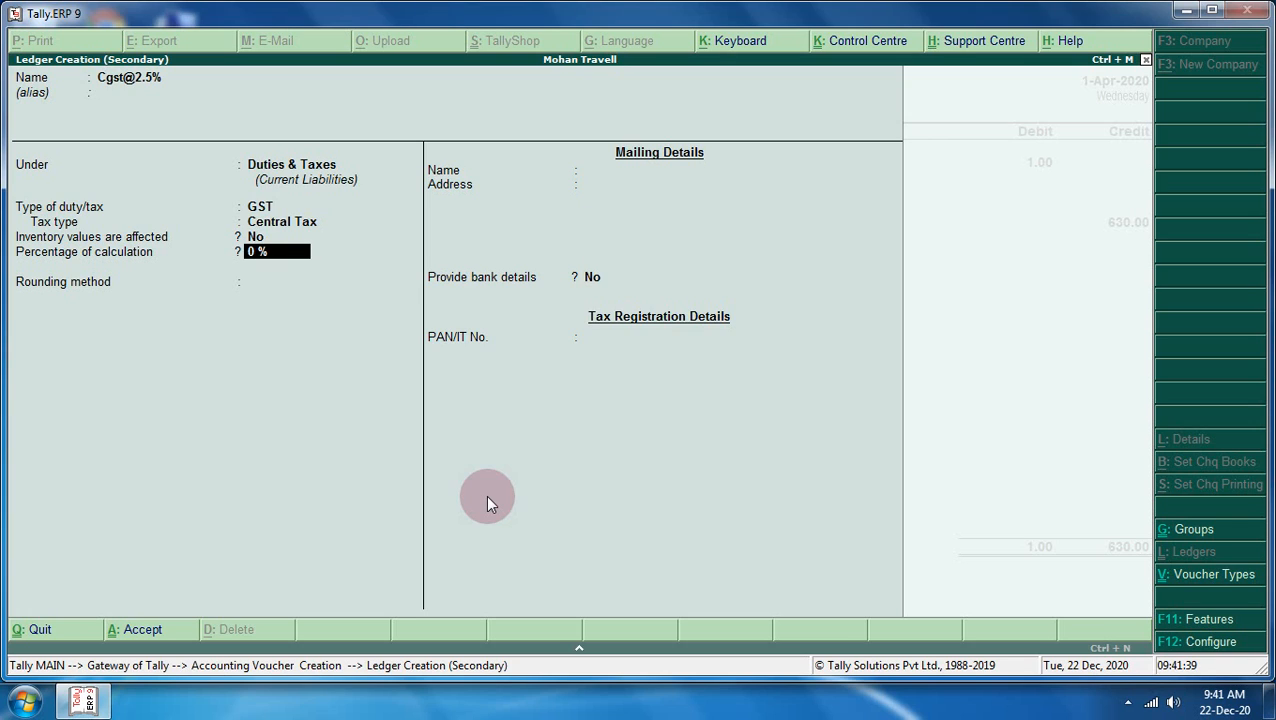
text(2.5)
key(Return)
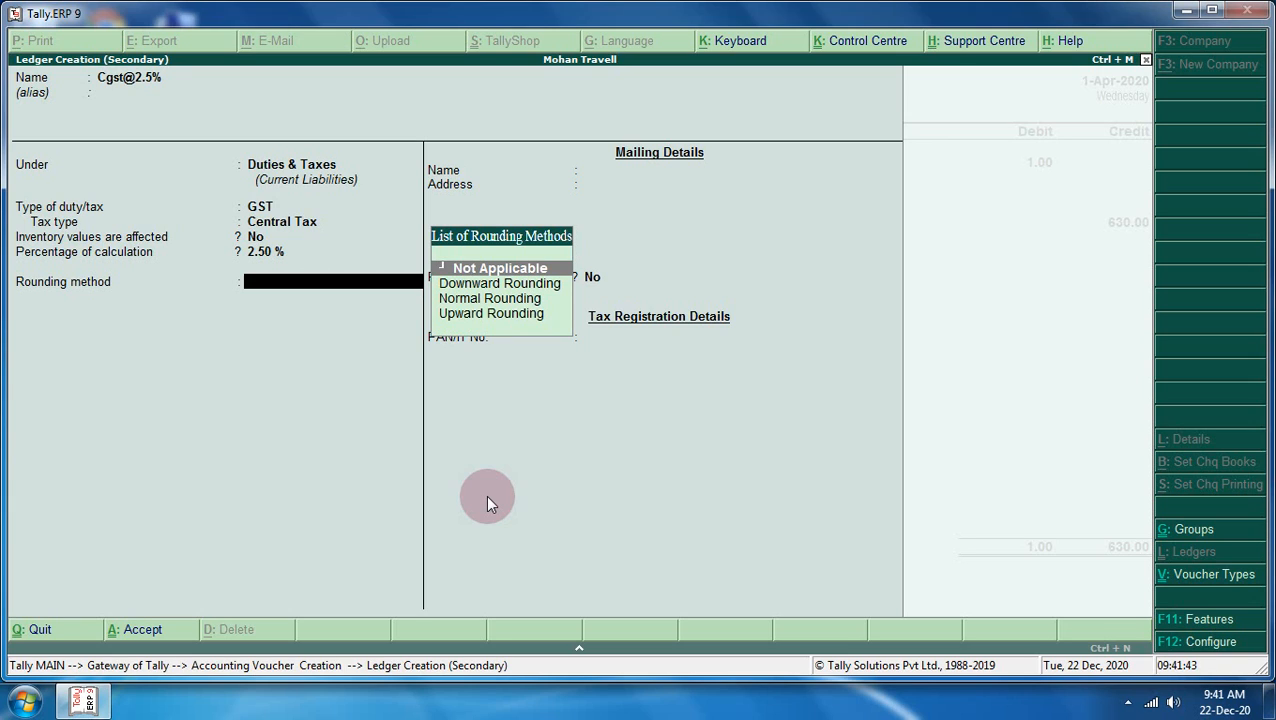
key(Down)
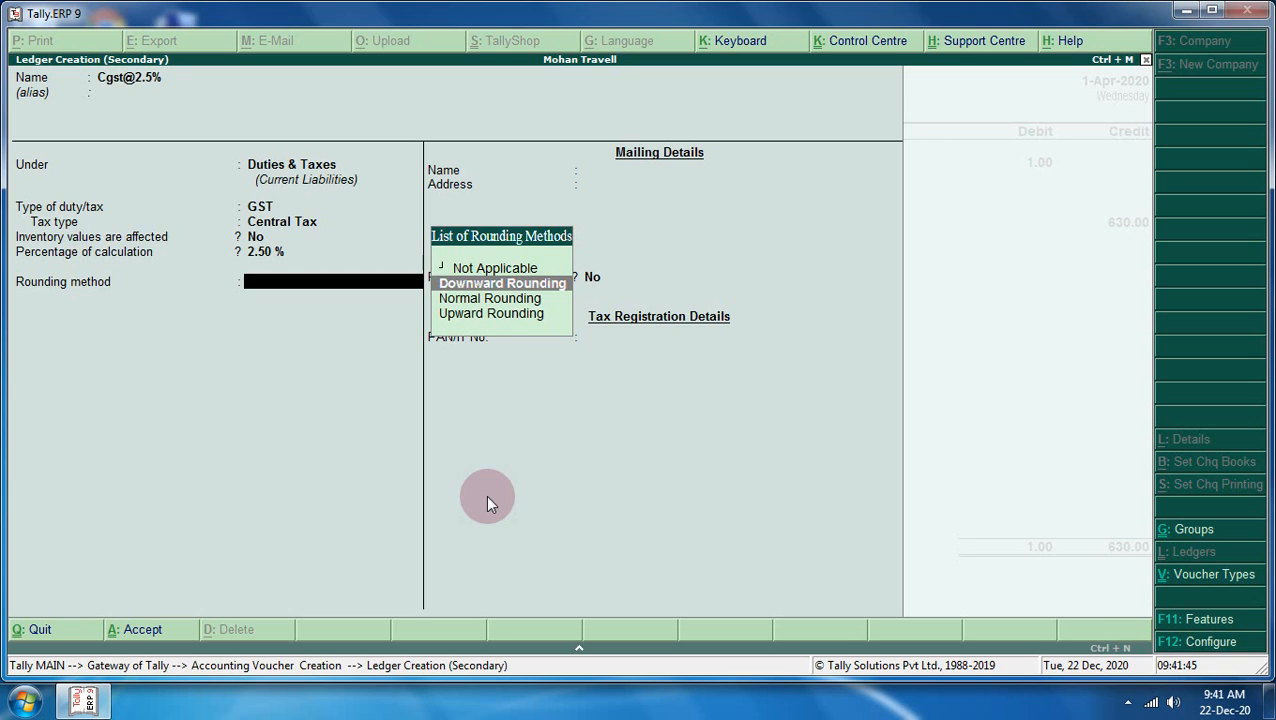
key(Down)
key(Return)
key(Return)
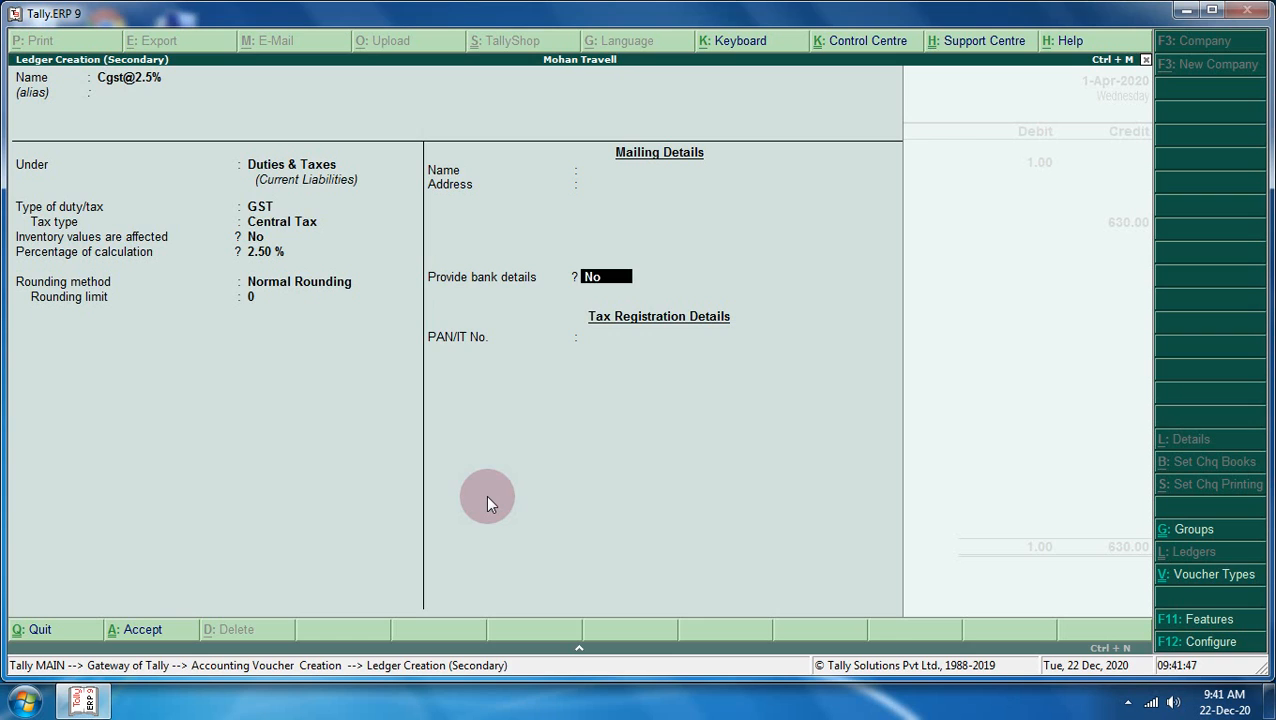
key(Return)
key(Return)
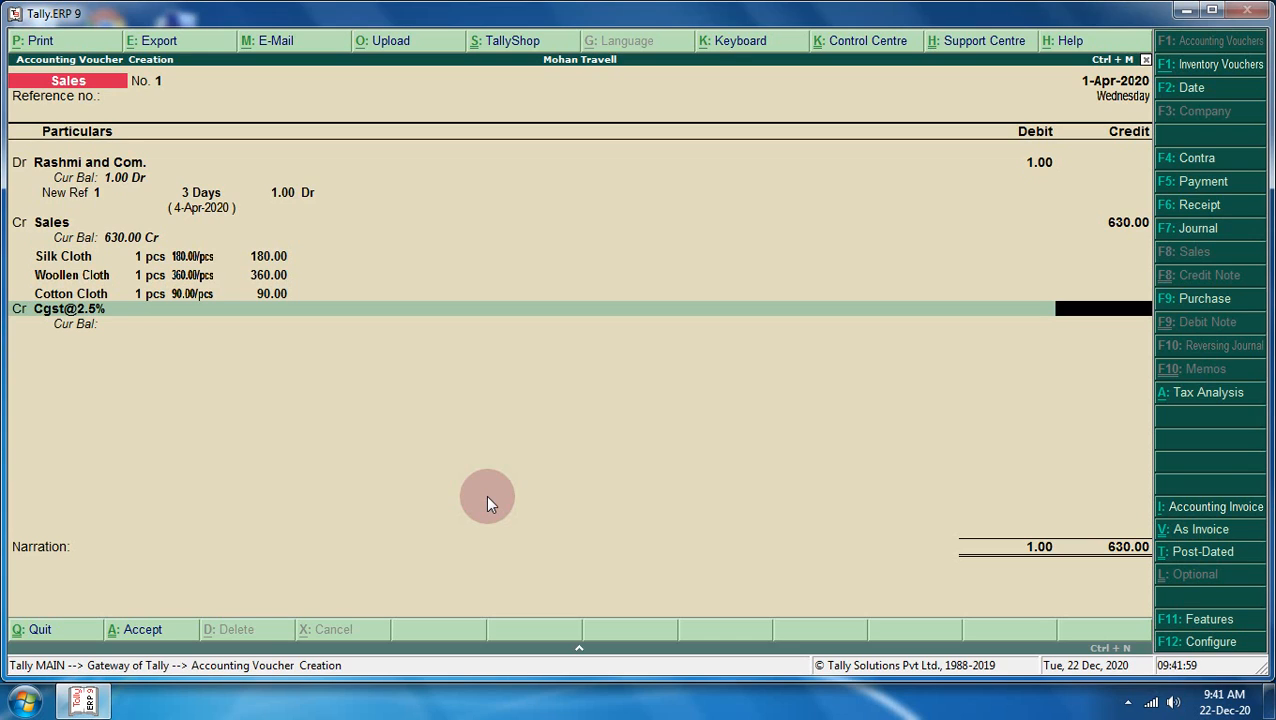
key(ctrl+n)
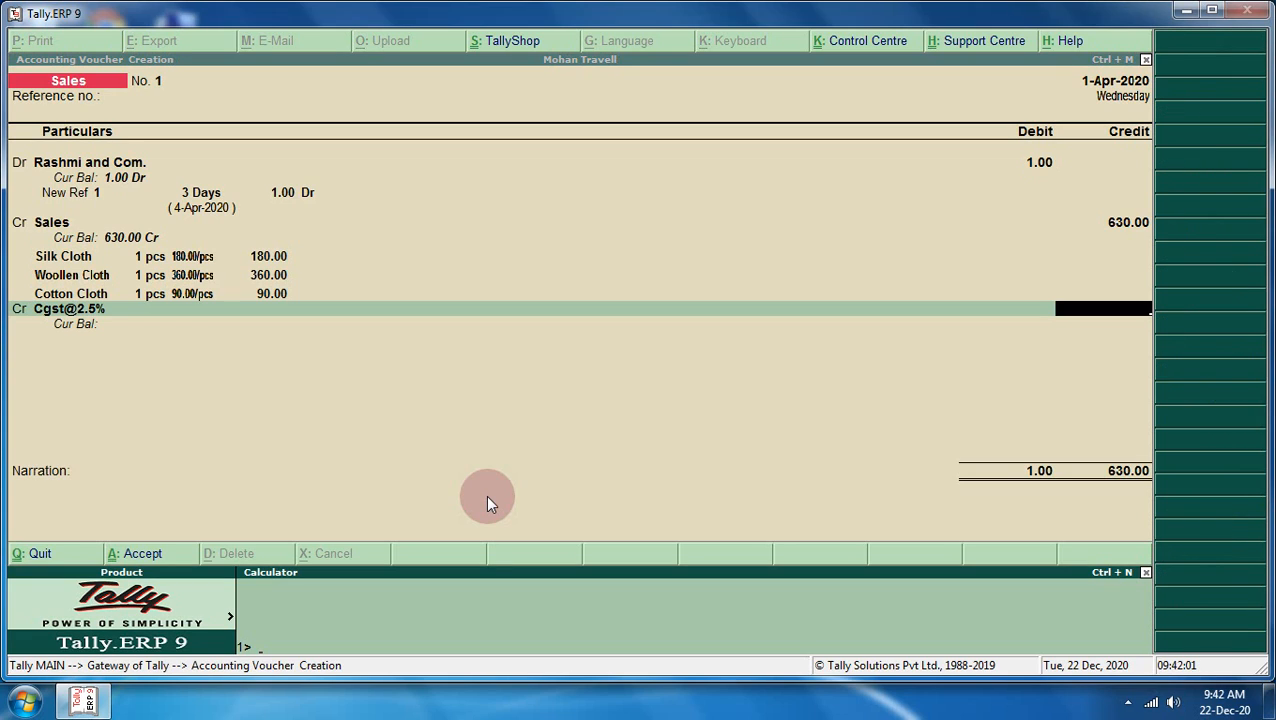
text(630*2.5%)
key(Return)
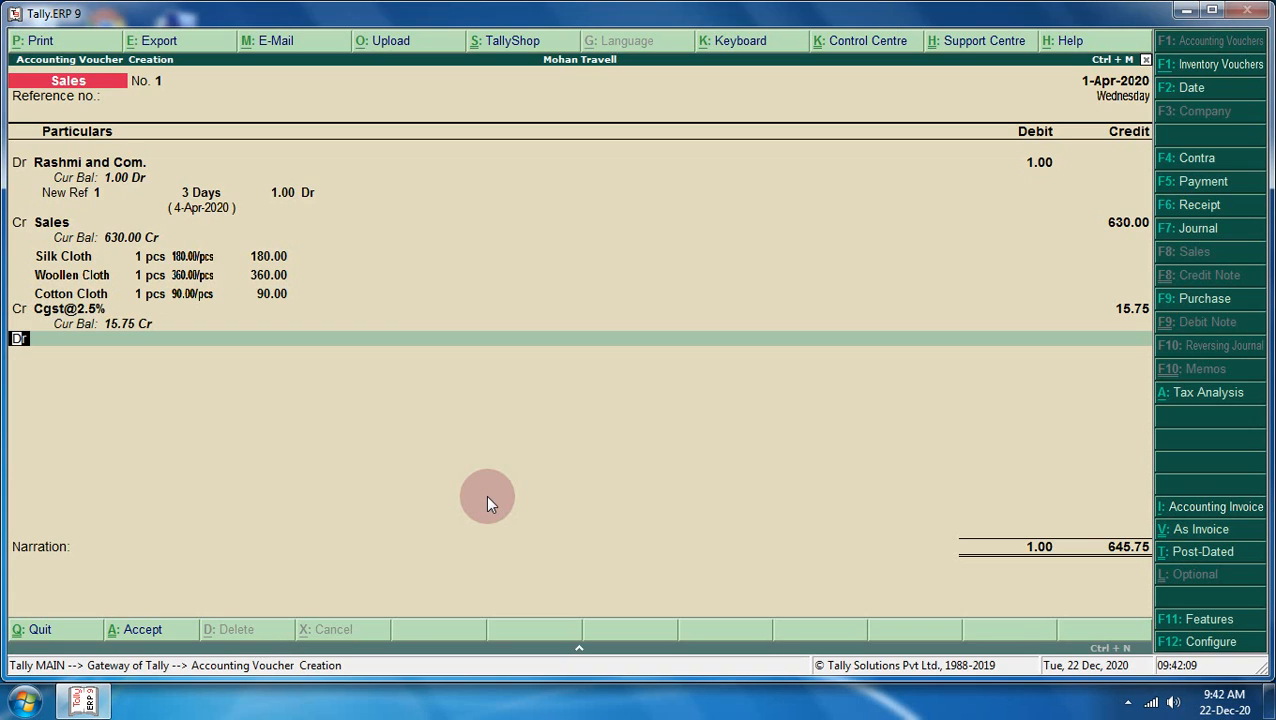
text(cr)
key(Return)
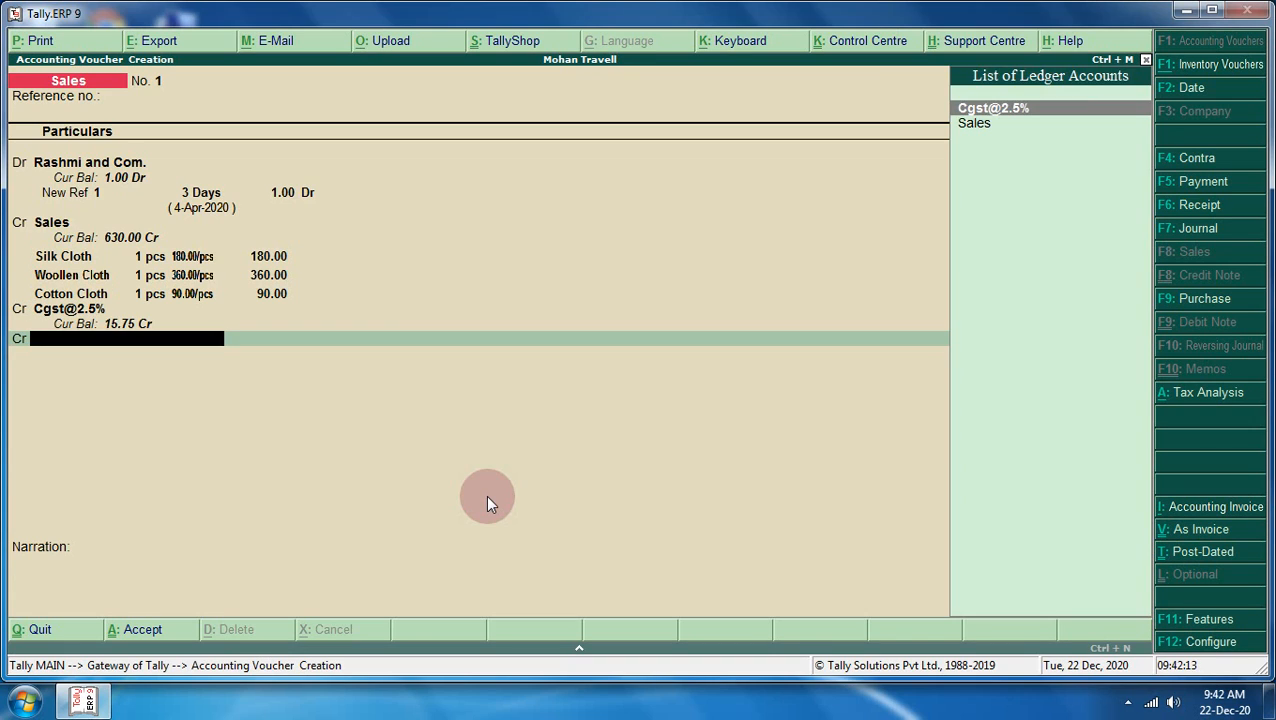
key(alt+c)
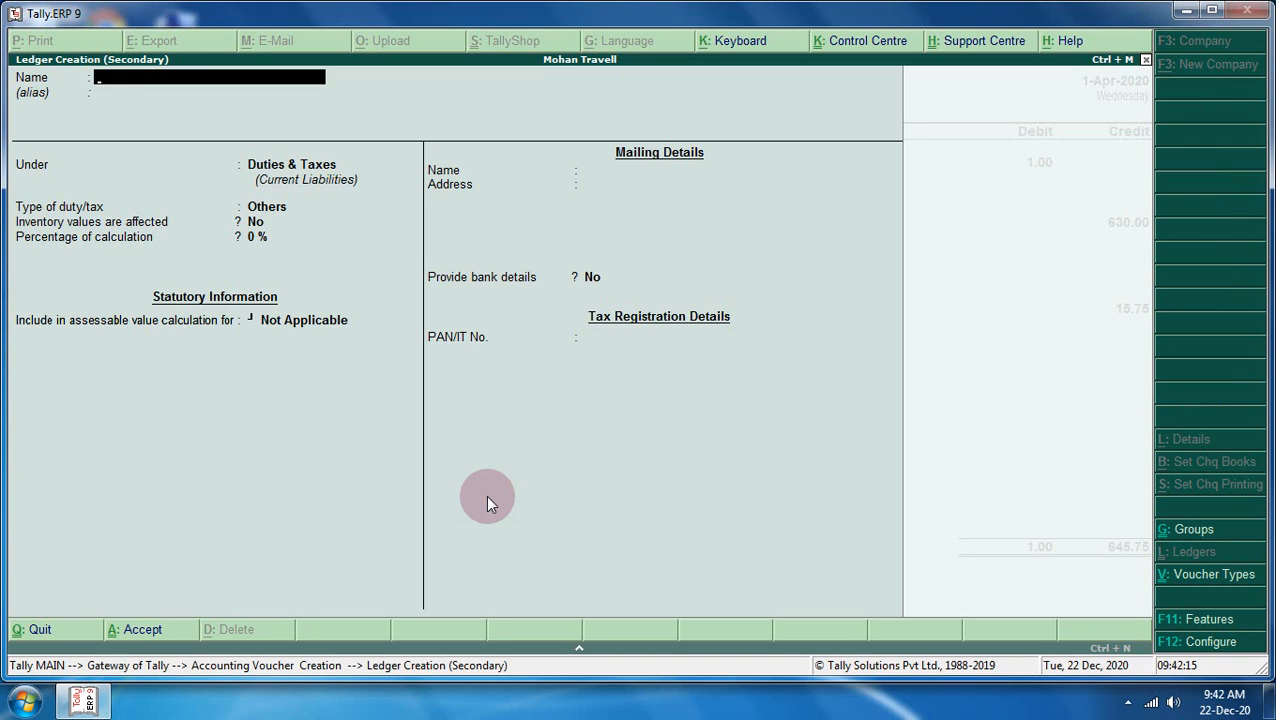
text(Sgst@2.5%)
key(Return)
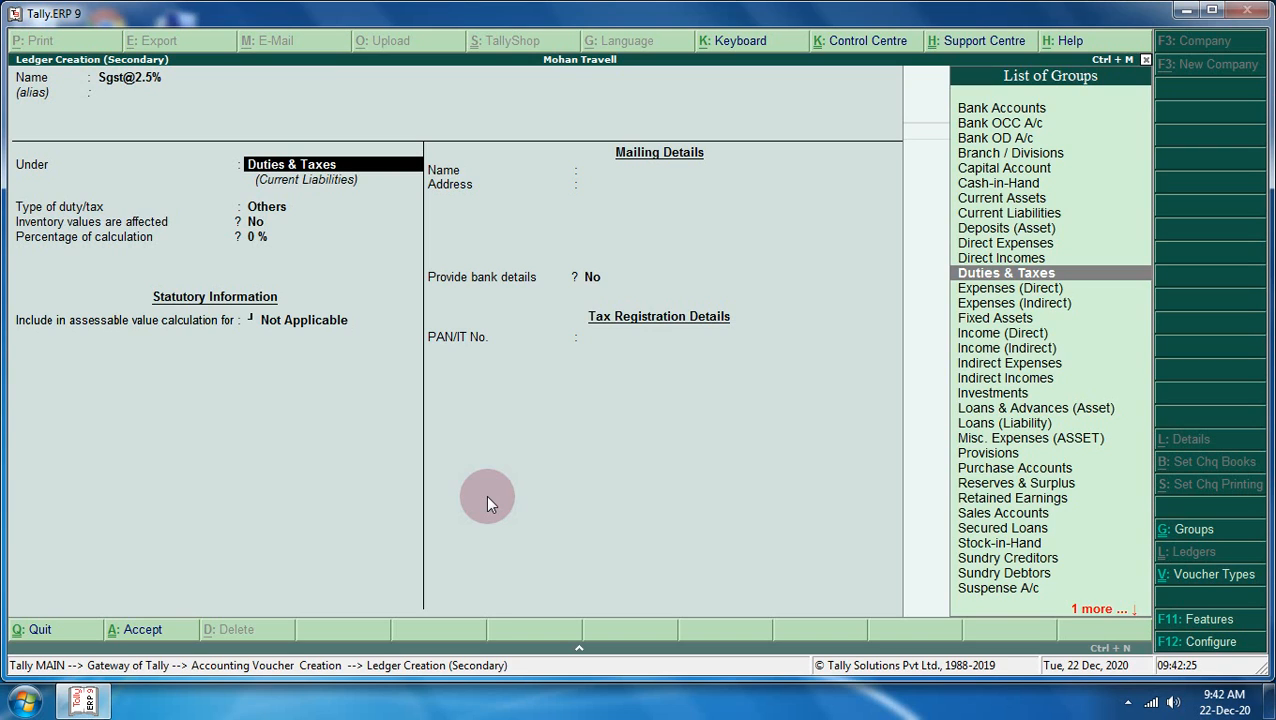
key(Return)
key(Up)
key(Return)
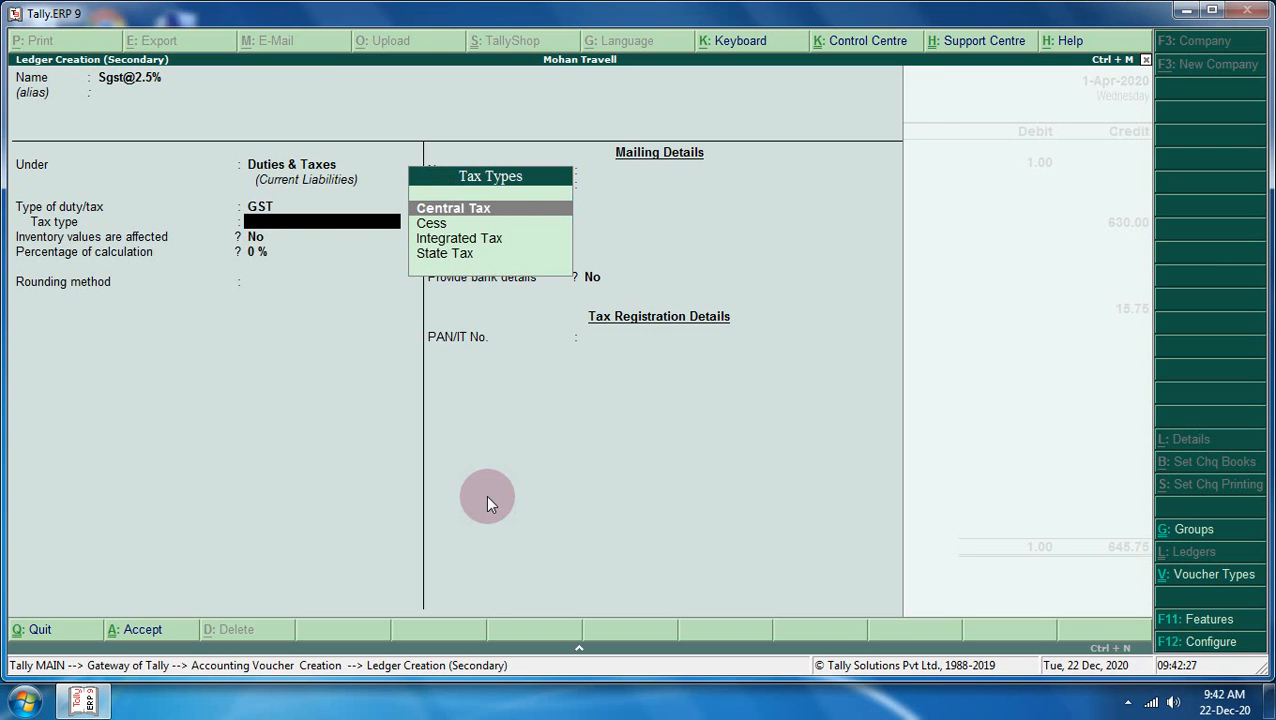
key(Down)
key(Down)
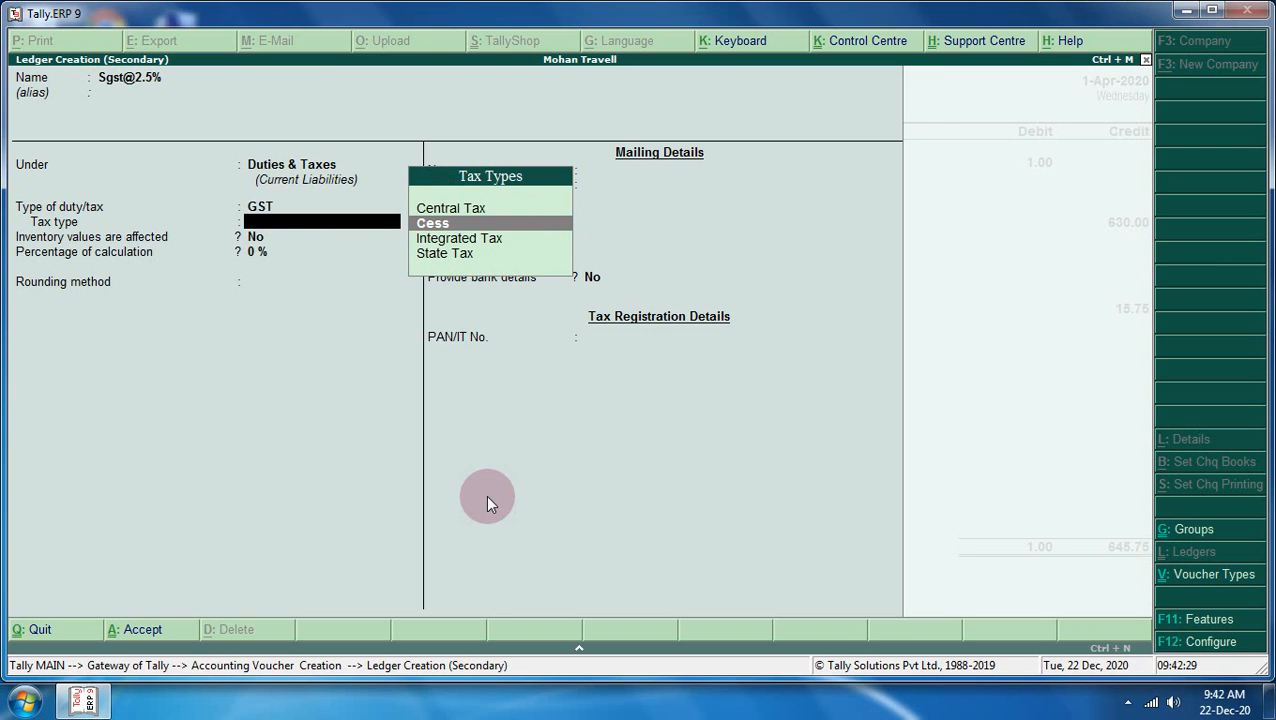
key(Up)
key(Up)
key(Down)
key(Down)
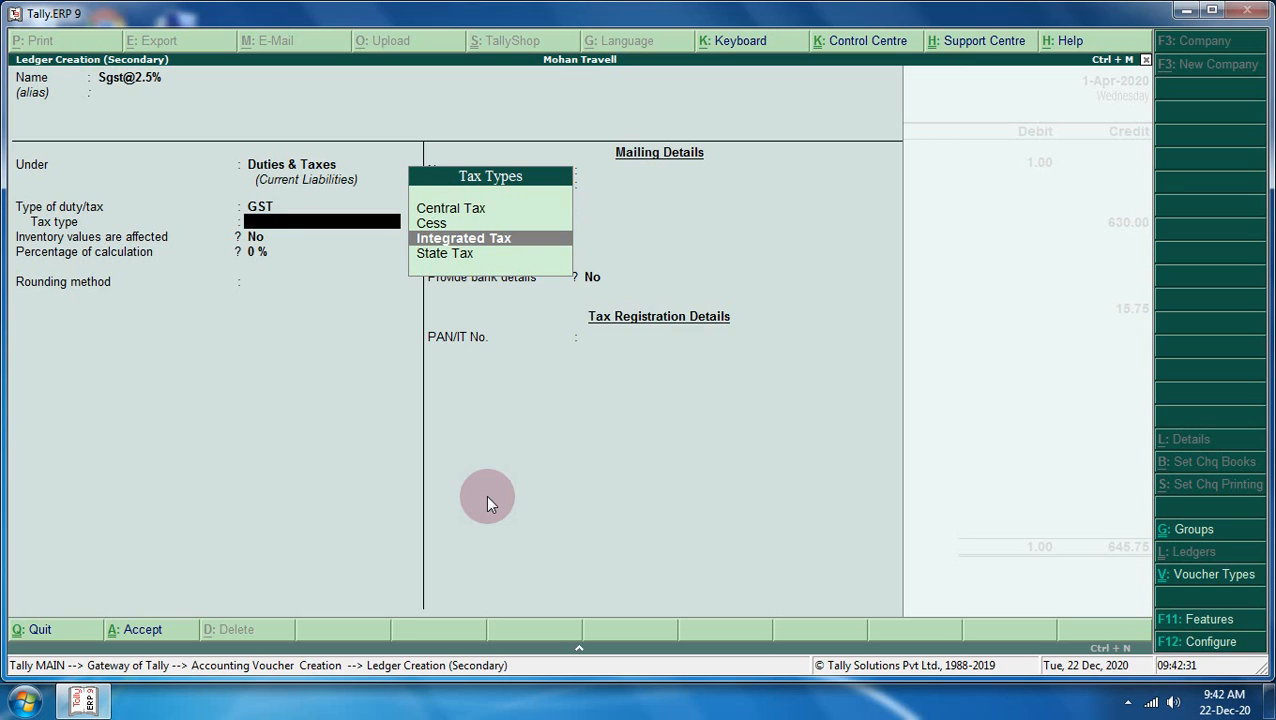
key(Down)
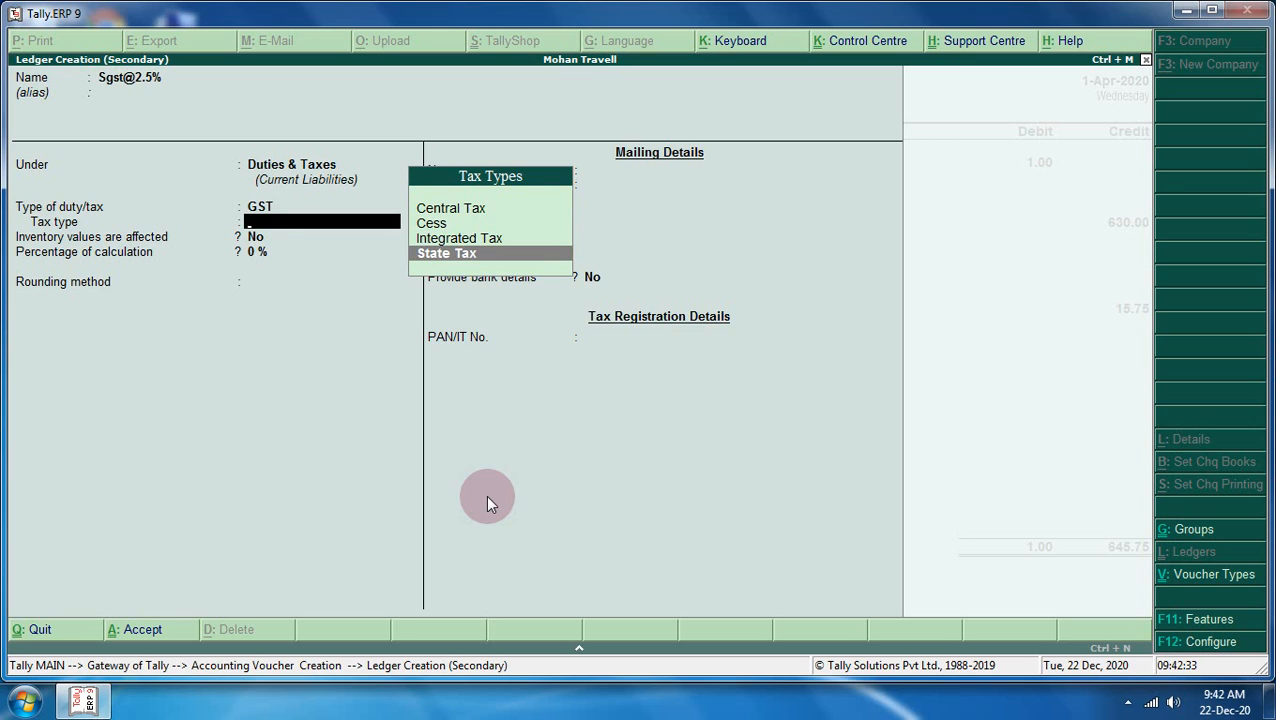
key(Return)
text(2)
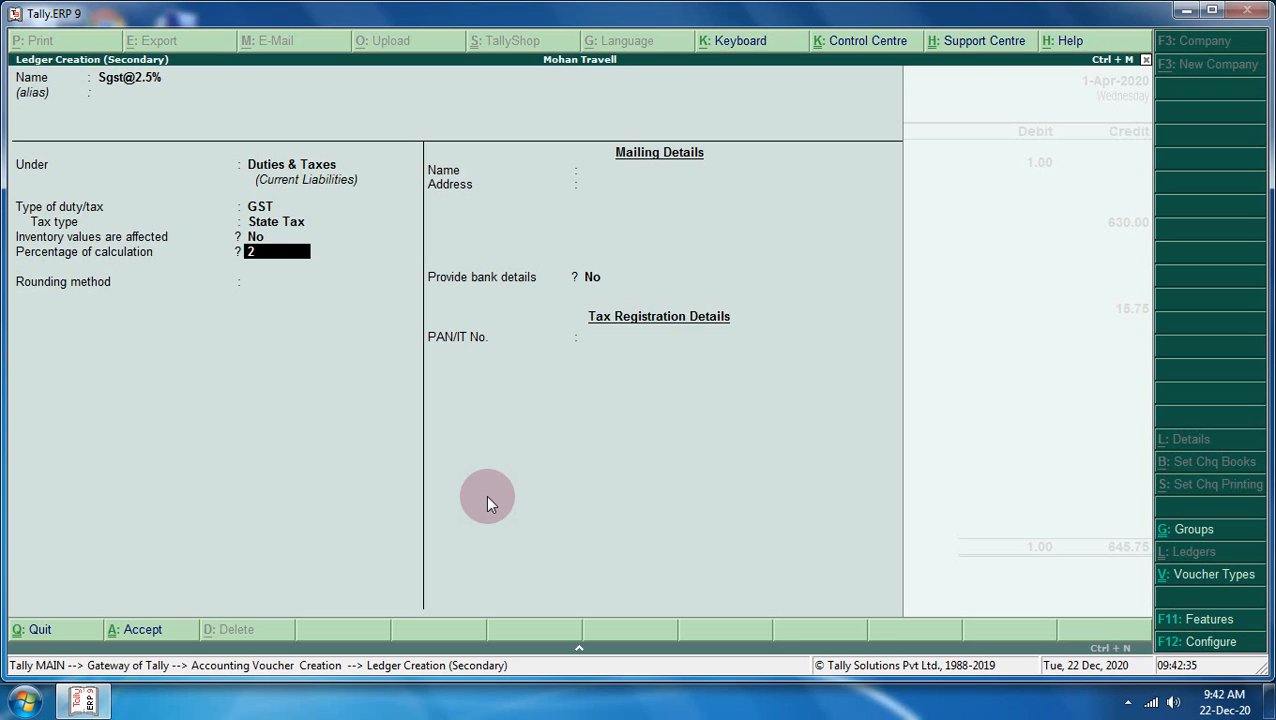
text(.50 )
text(%)
key(Return)
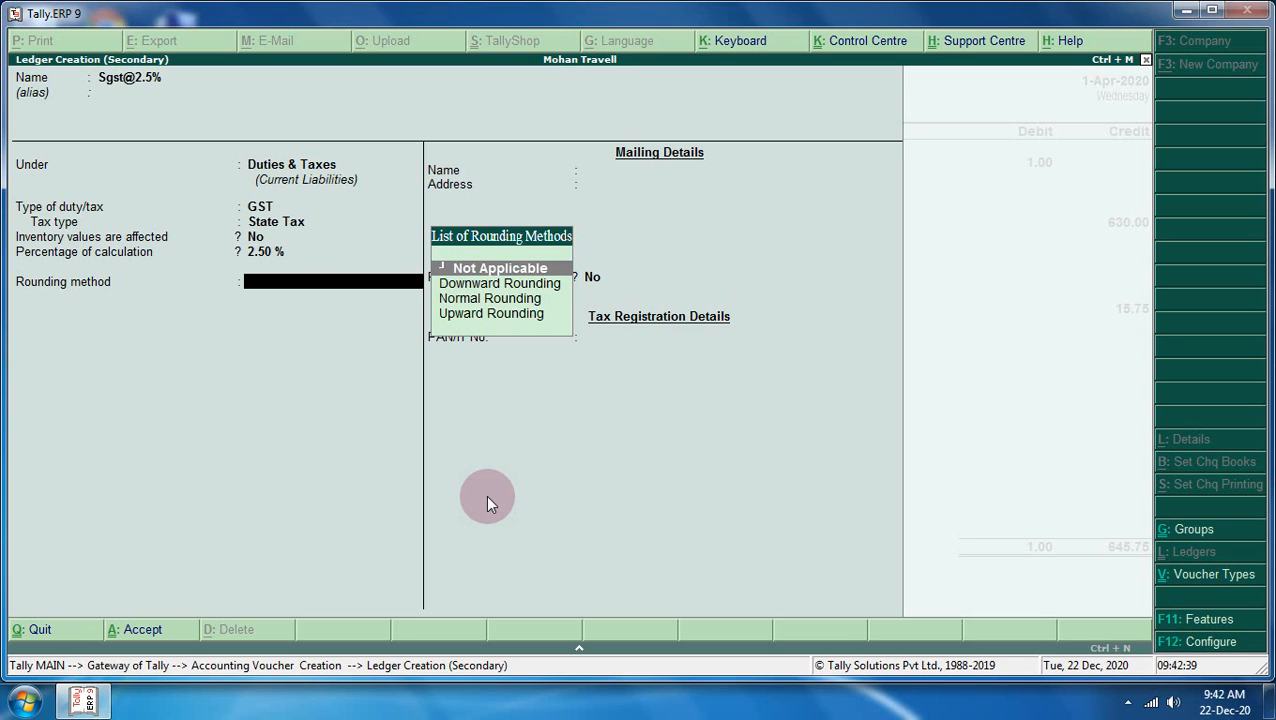
key(Return)
key(BackSpace)
key(Down)
key(Down)
key(Return)
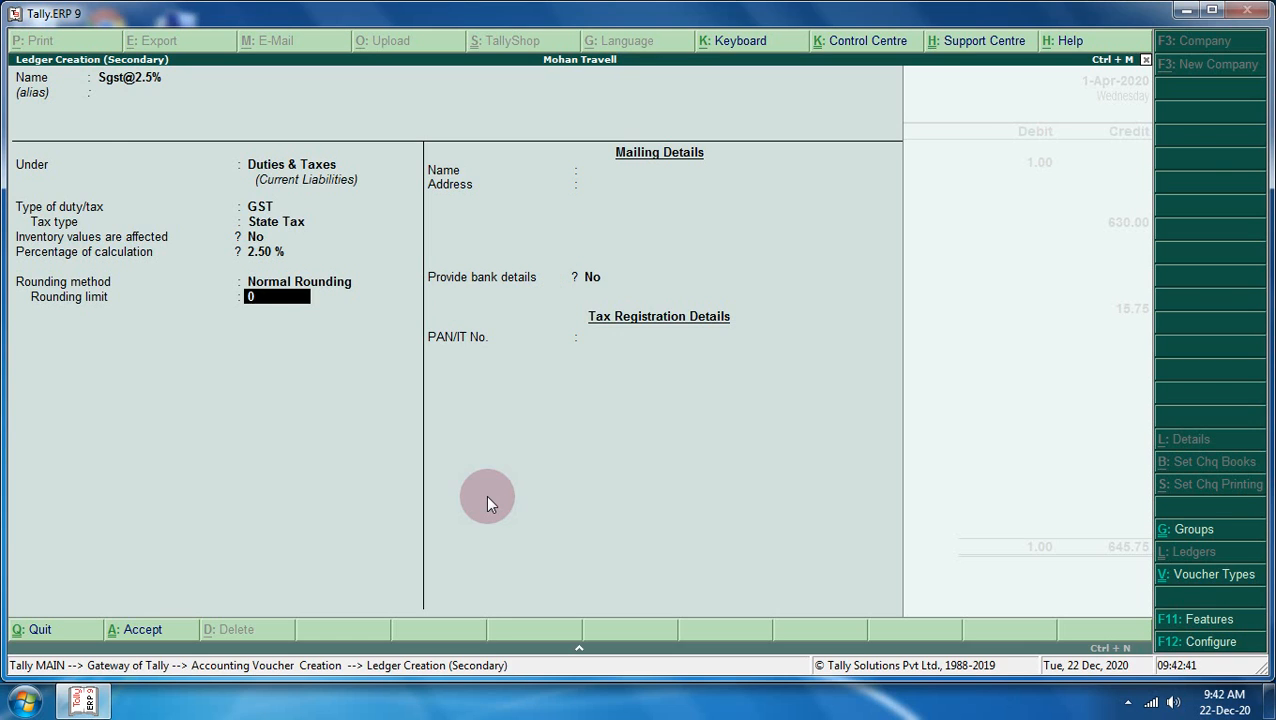
key(Return)
key(Return)
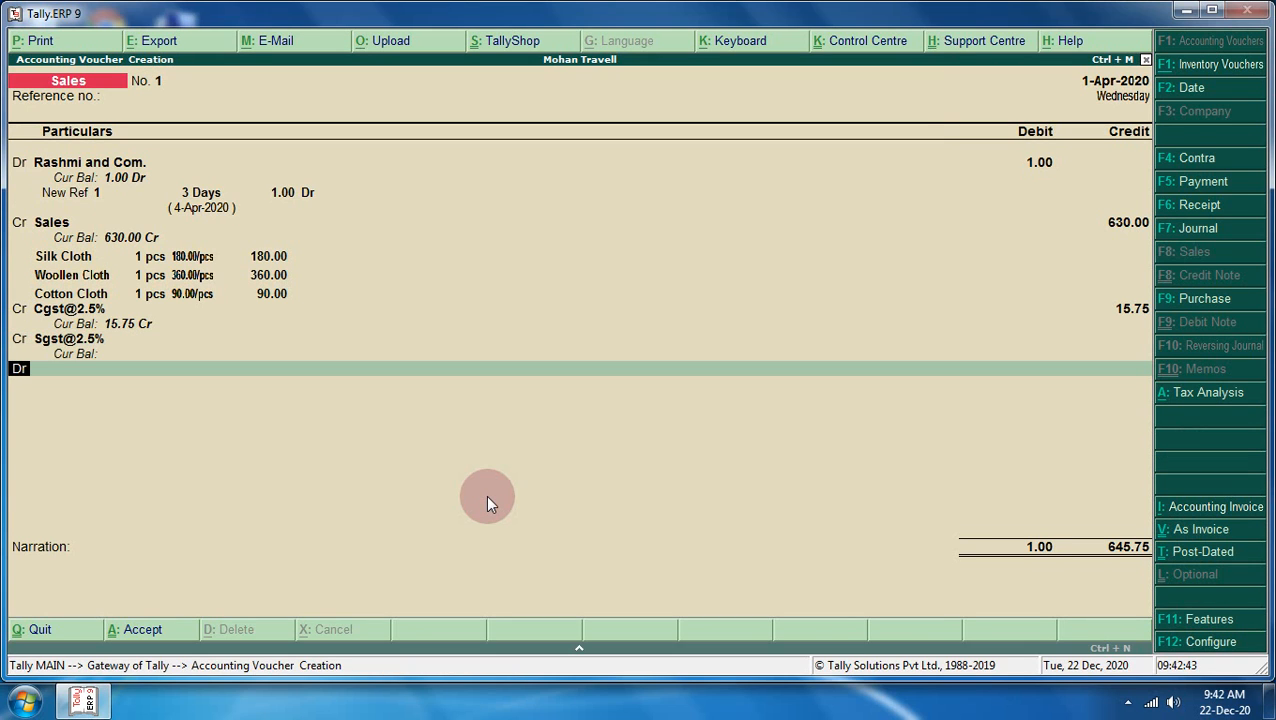
key(BackSpace)
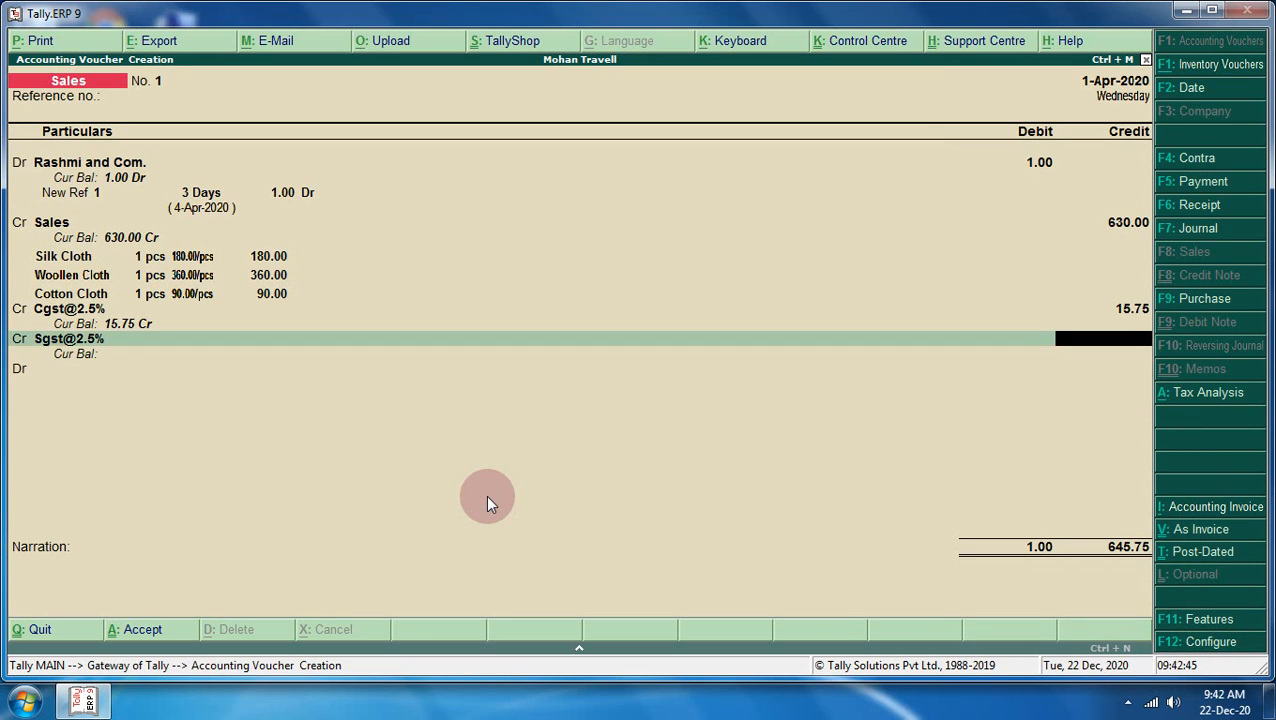
text(15.75)
key(Return)
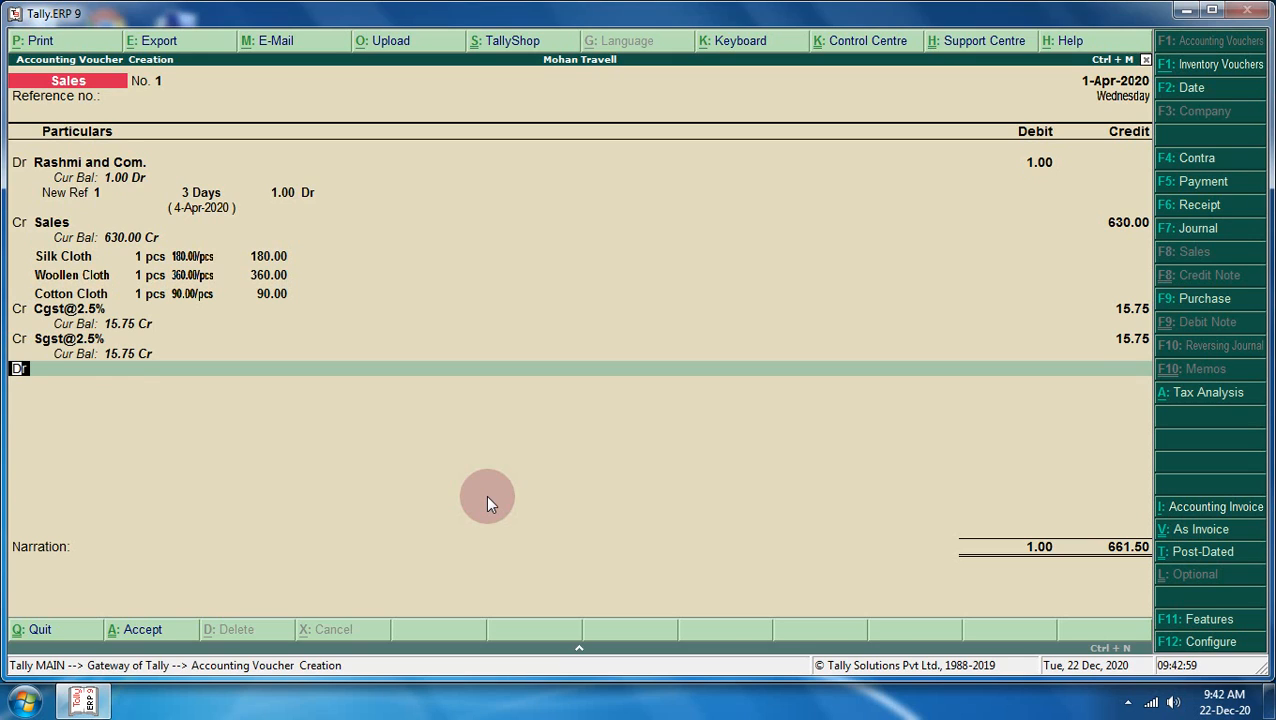
- Raise Rashmi and Com.'s debit to 661.50 and save sales voucher No. 1
key(BackSpace)
key(BackSpace)
key(BackSpace)
key(BackSpace)
key(BackSpace)
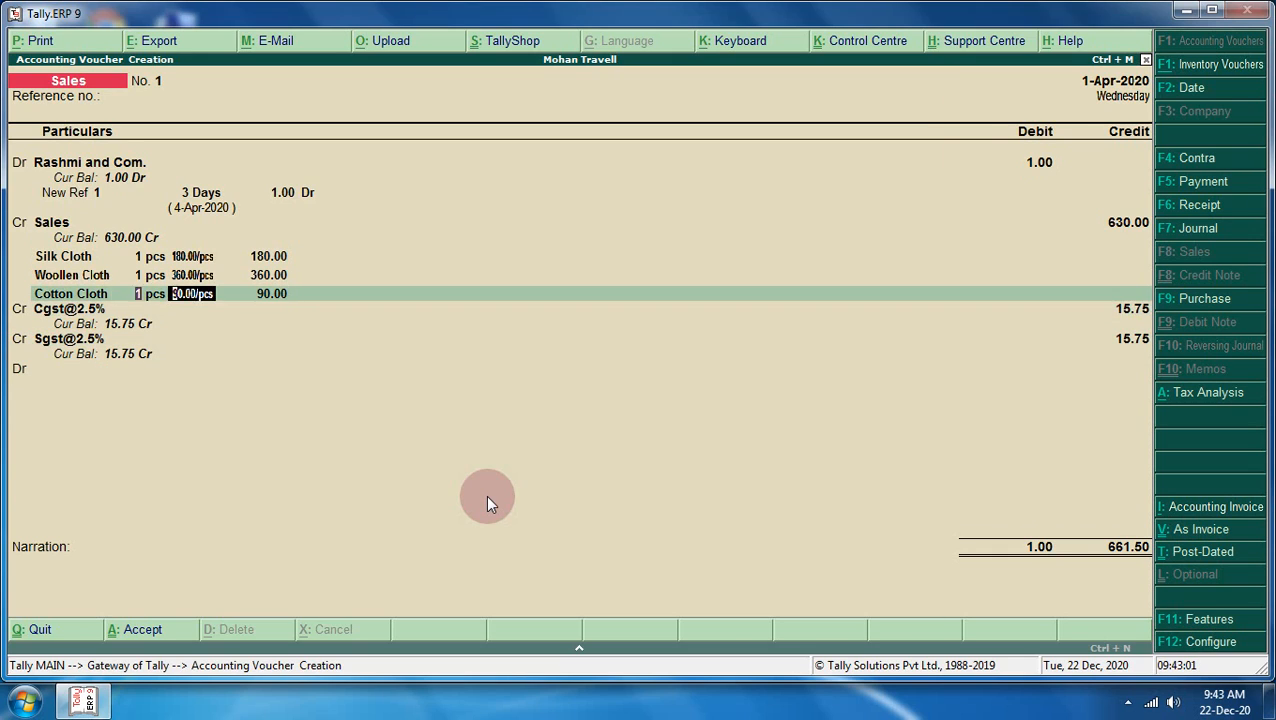
key(BackSpace)
key(BackSpace)
key(BackSpace)
key(BackSpace)
key(BackSpace)
key(BackSpace)
key(BackSpace)
key(BackSpace)
key(BackSpace)
key(BackSpace)
key(BackSpace)
key(BackSpace)
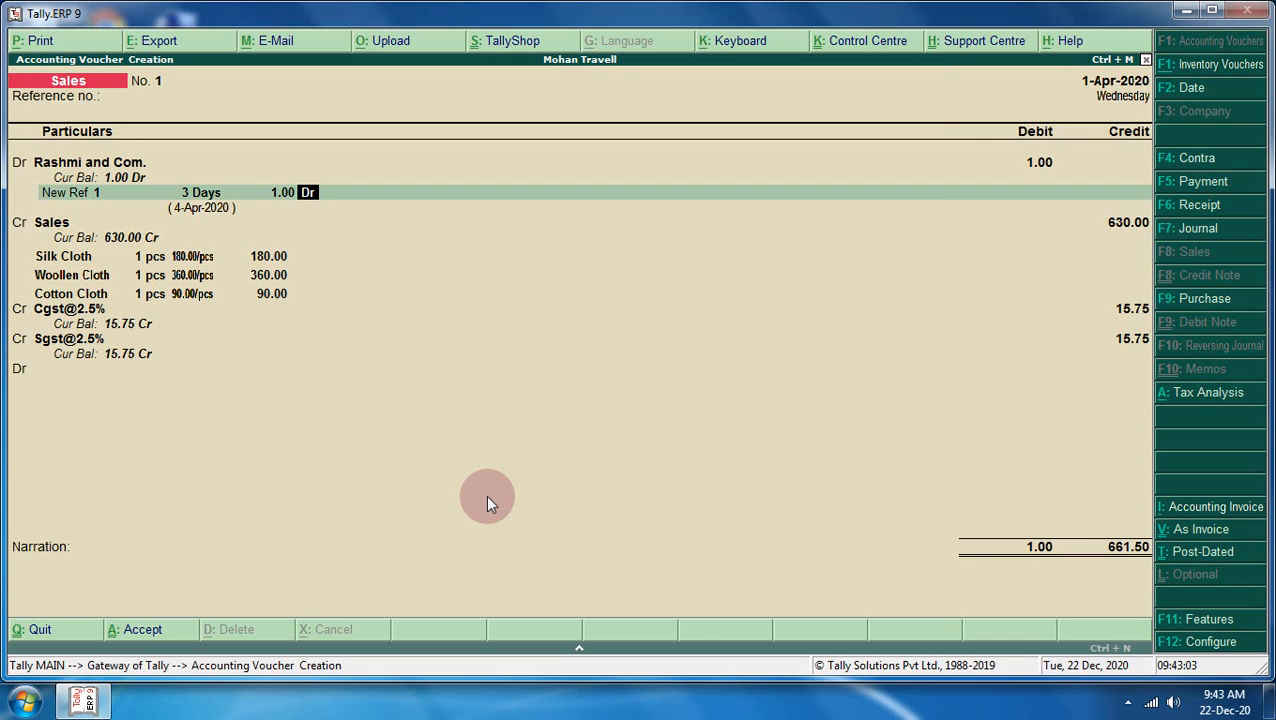
key(BackSpace)
key(BackSpace)
key(BackSpace)
key(BackSpace)
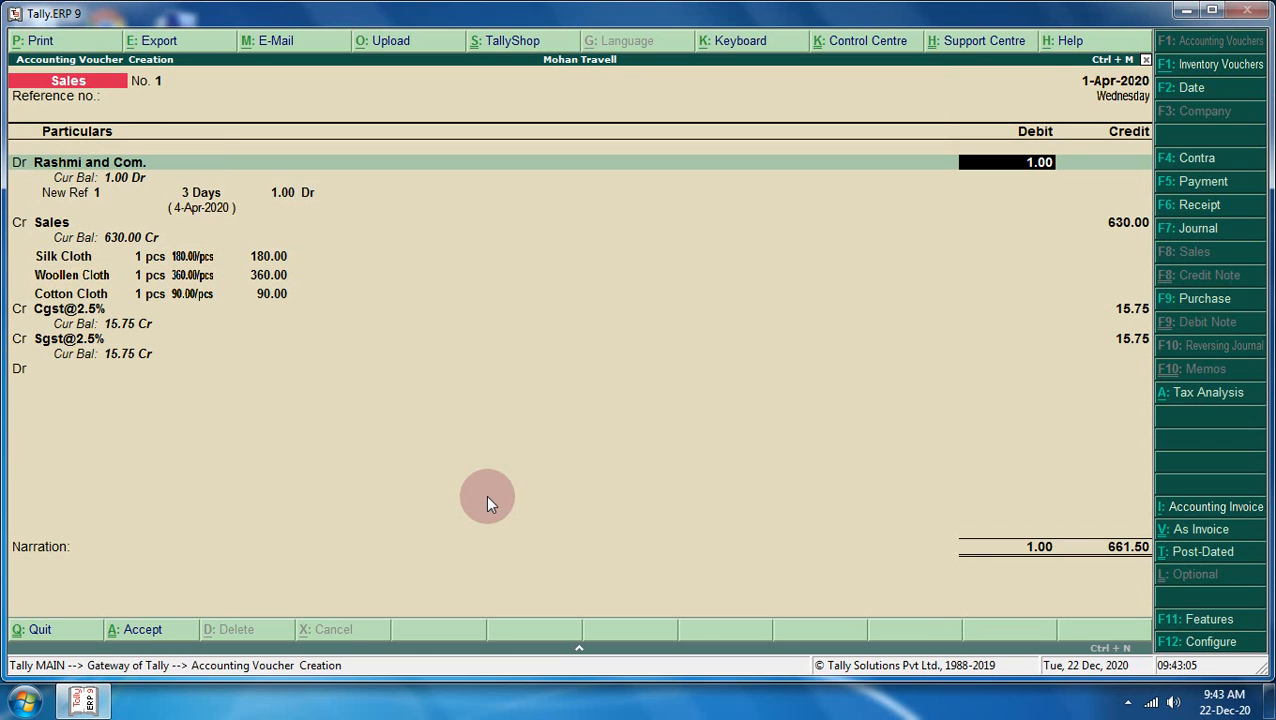
text(661.5)
key(Return)
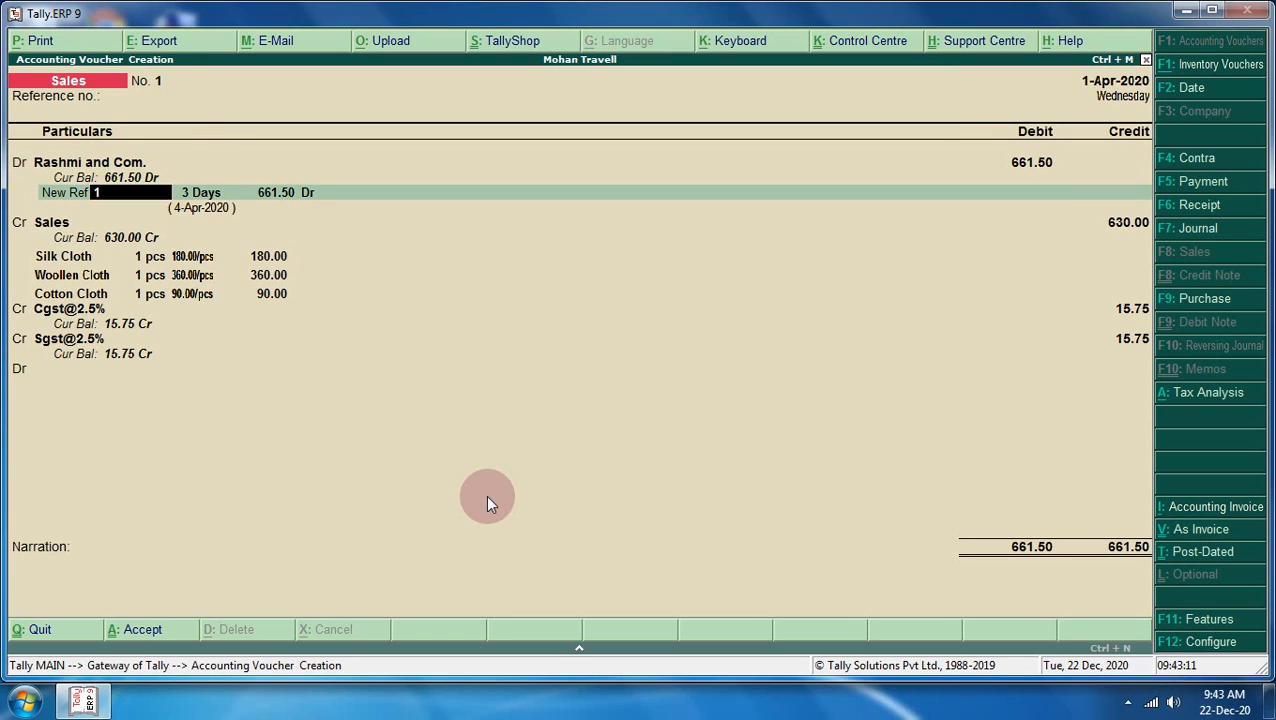
key(Return)
key(Return)
key(Return)
key(Return)
key(Return)
key(Return)
key(Return)
key(Return)
key(Return)
key(Return)
key(Return)
key(Return)
key(Return)
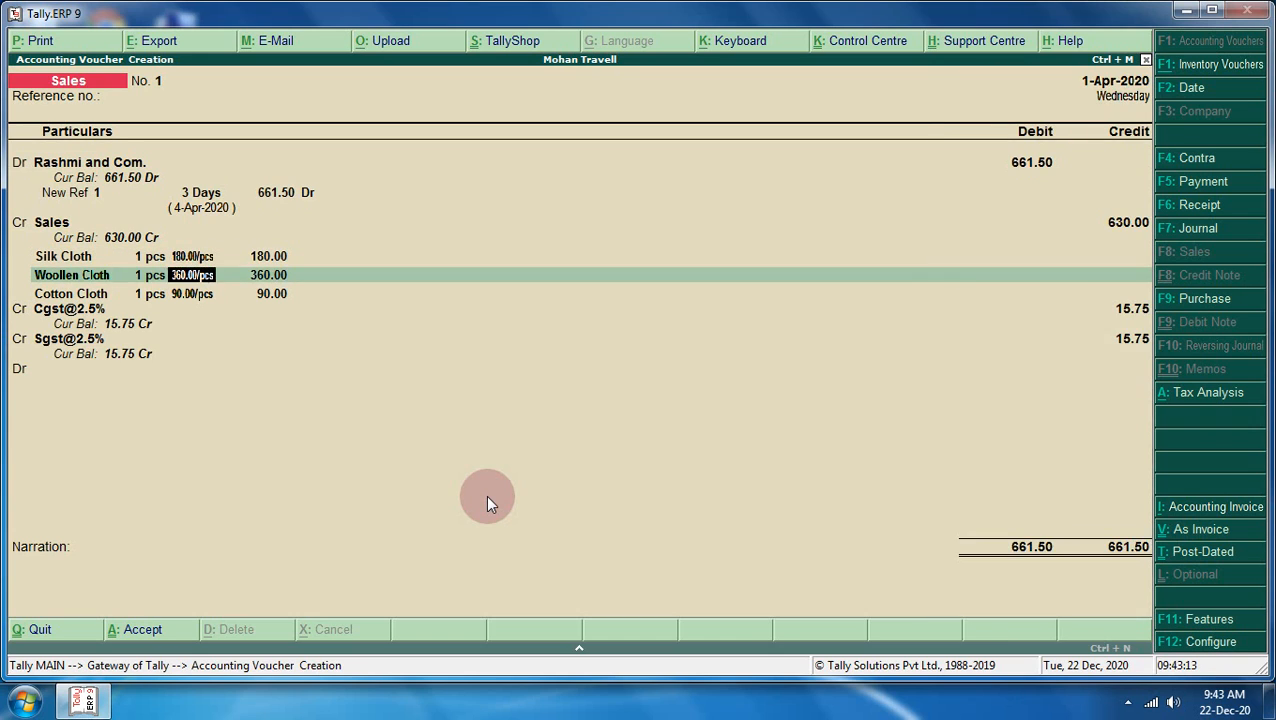
key(Return)
key(Return)
key(Return)
key(Return)
key(Return)
key(Return)
key(Return)
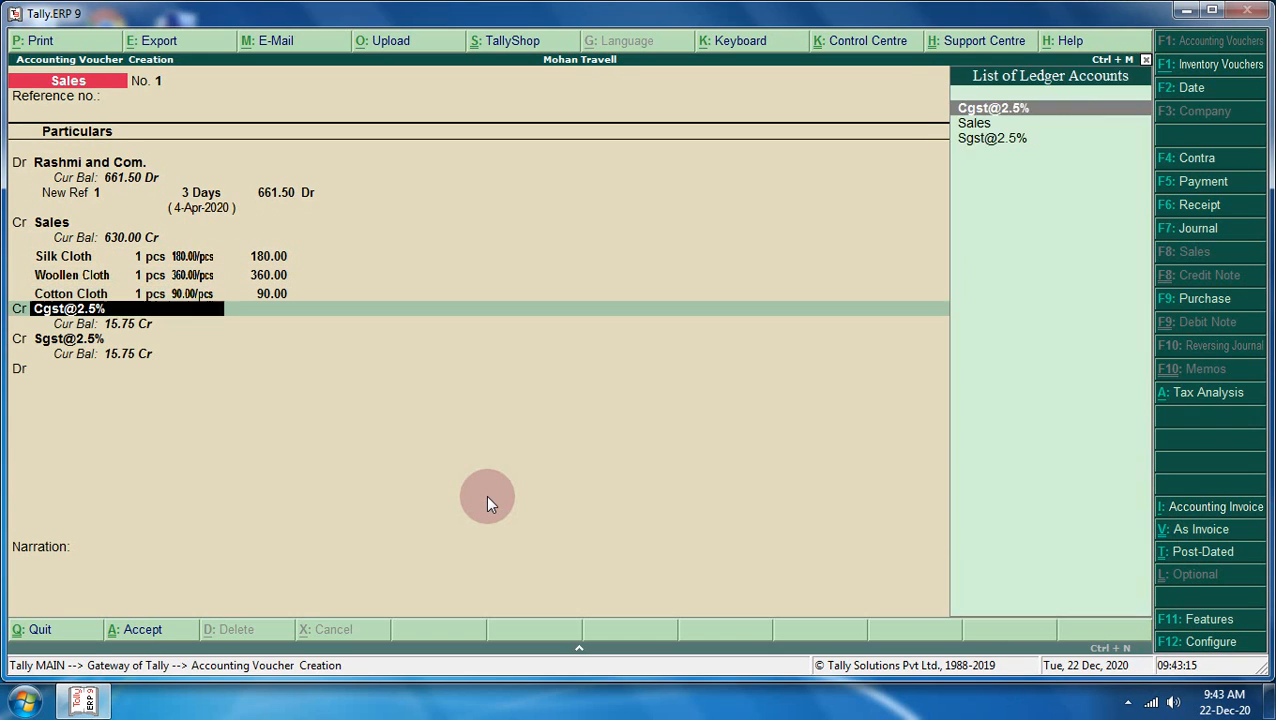
key(Return)
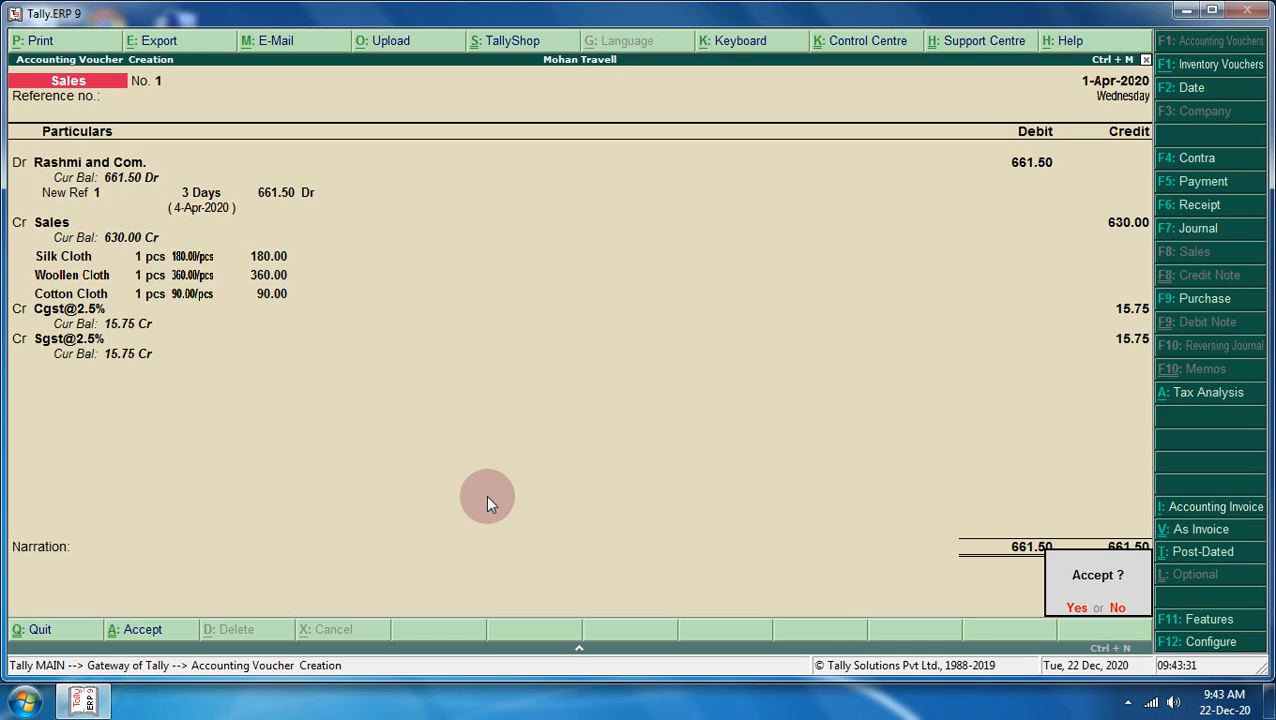
key(y)
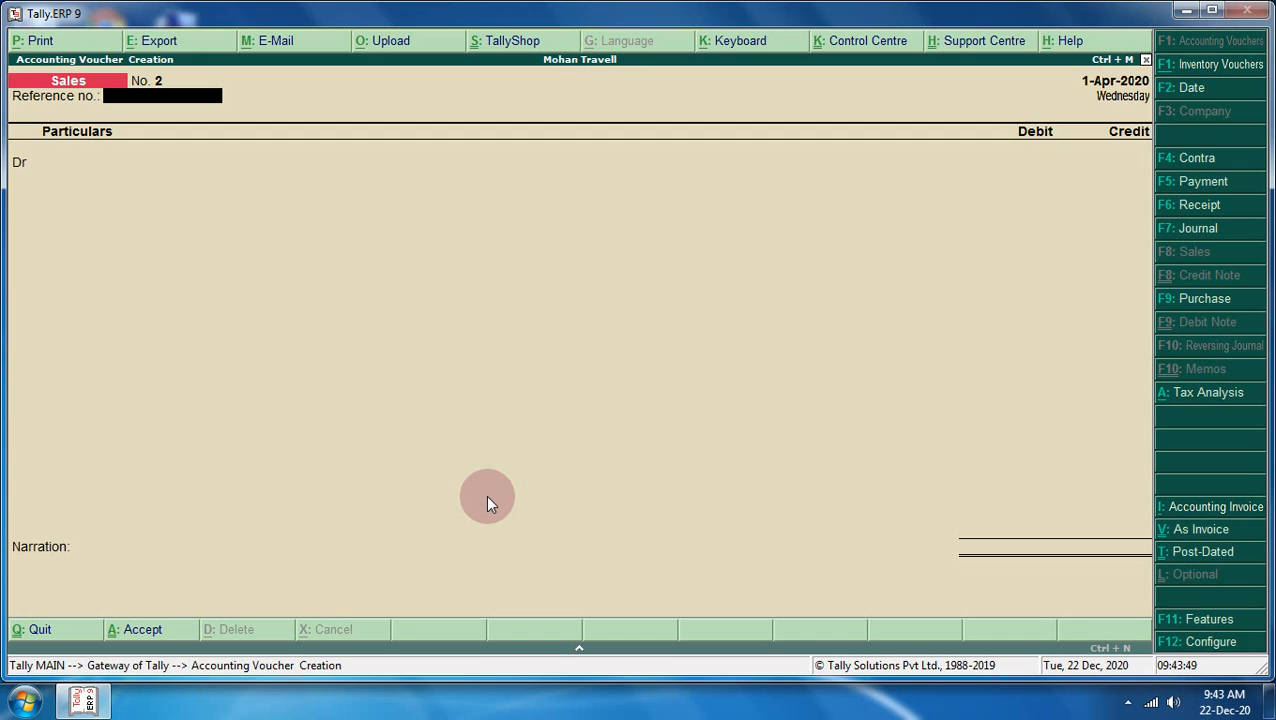
- Switch voucher No. 2 to item invoice and start party ledger Minakshi Cloth Store
key(ctrl+v)
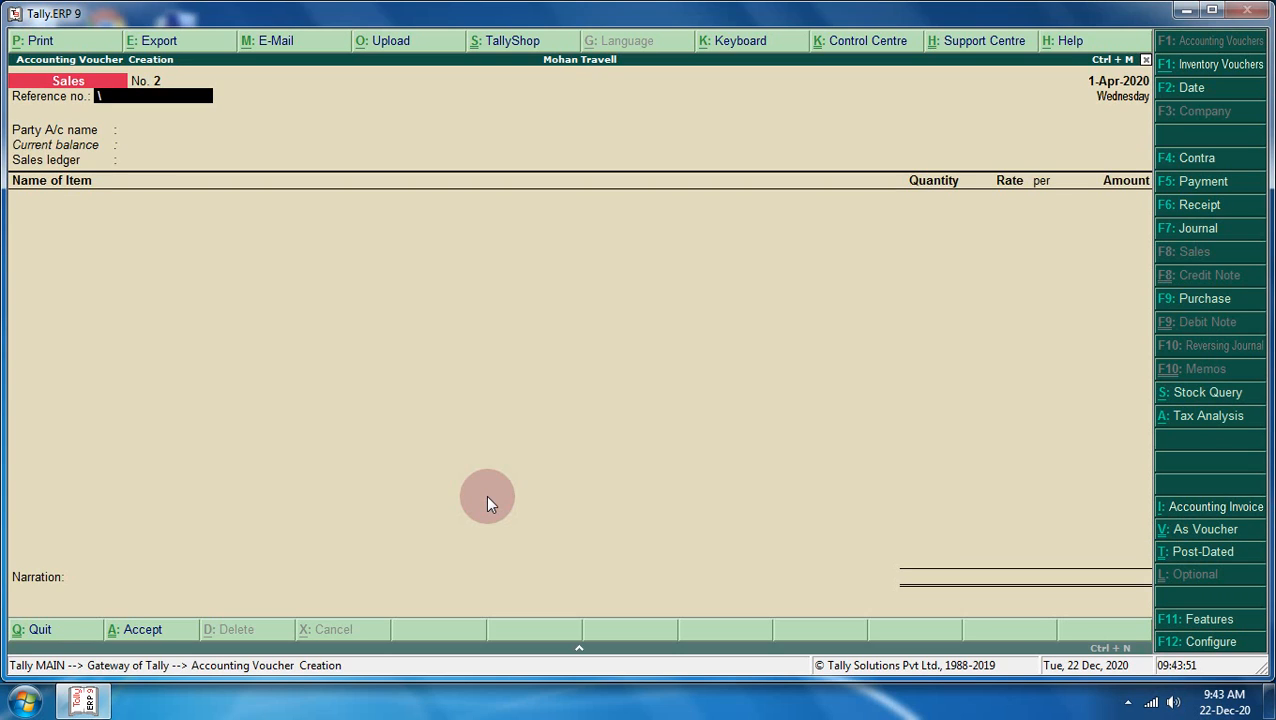
key(Return)
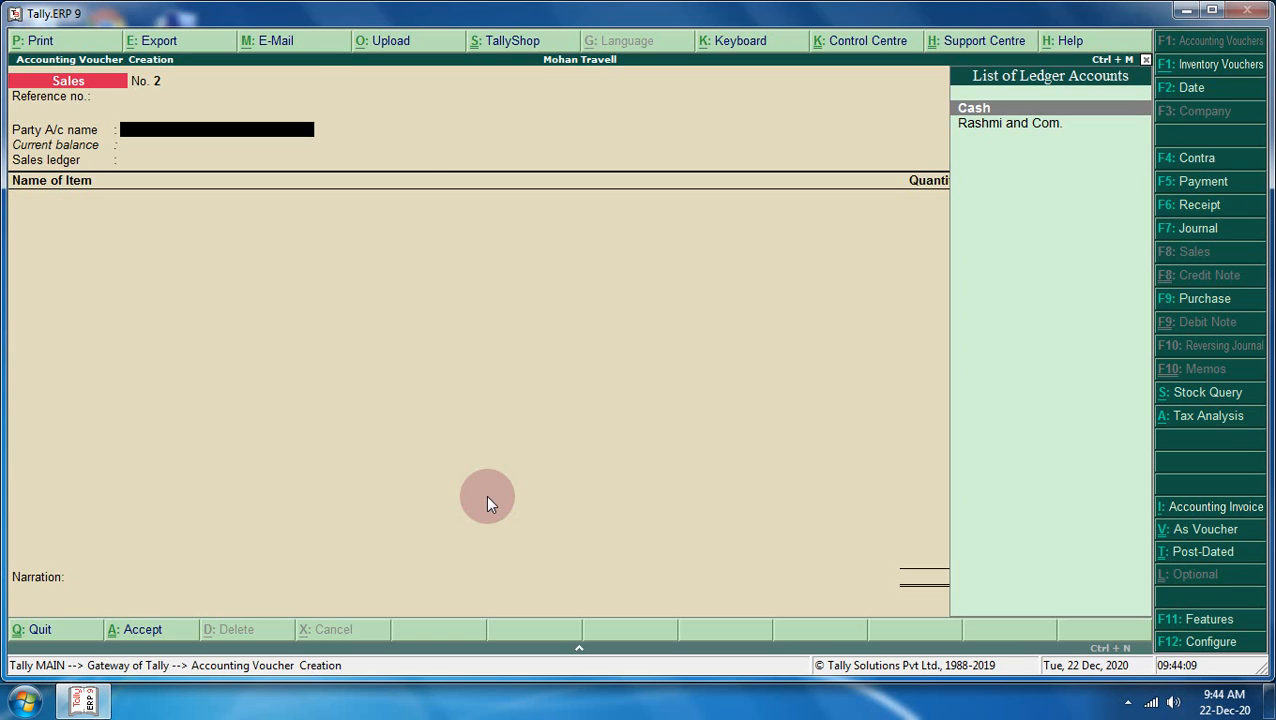
key(alt+c)
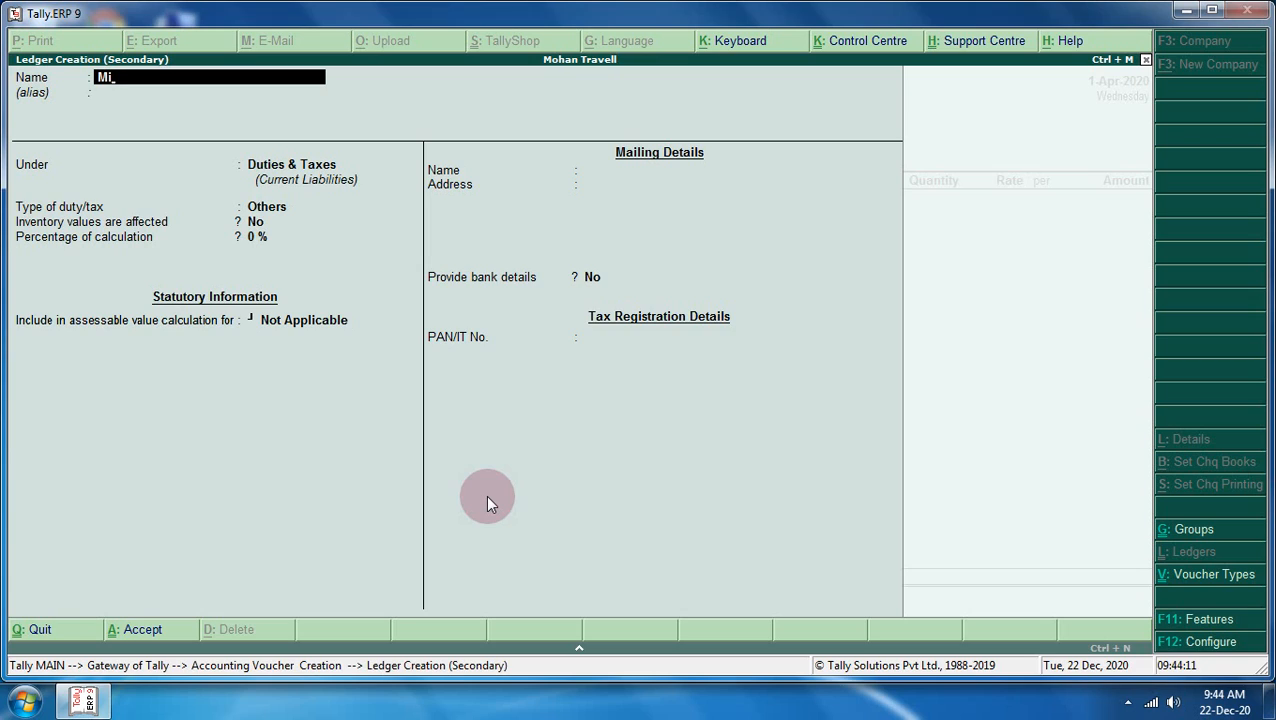
text(nakshi Cloth Store)
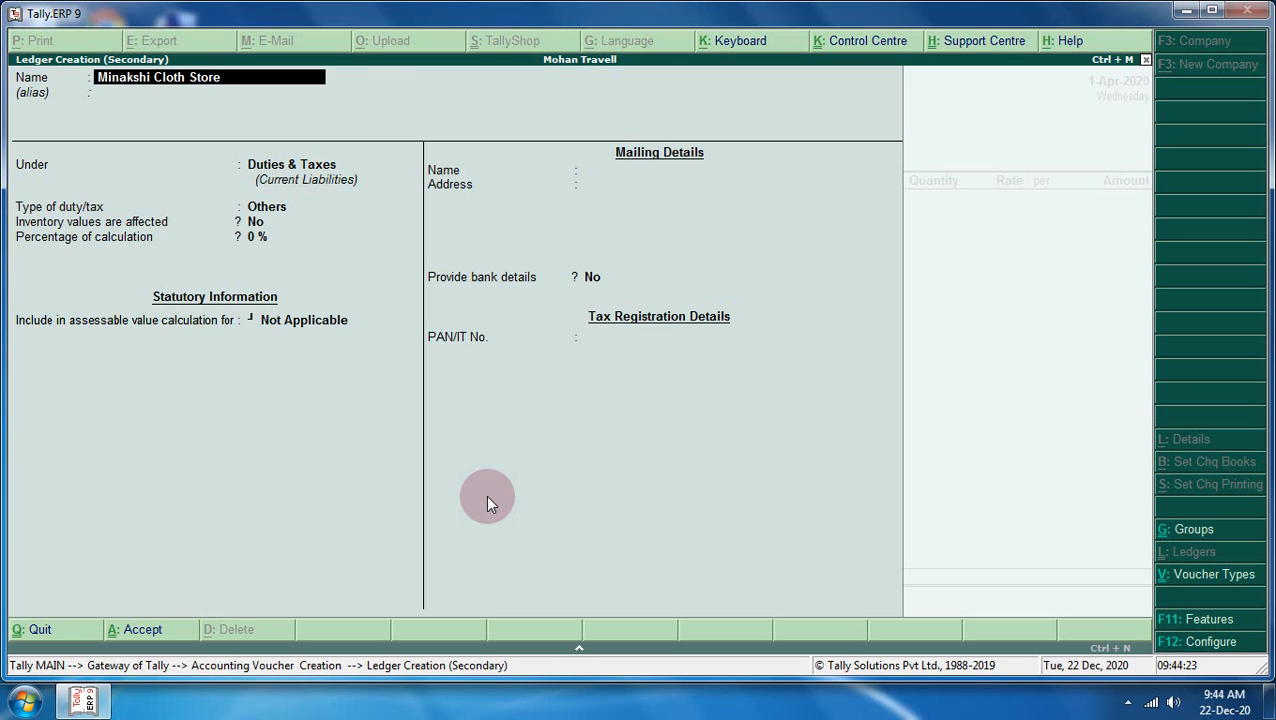
key(Return)
key(Return)
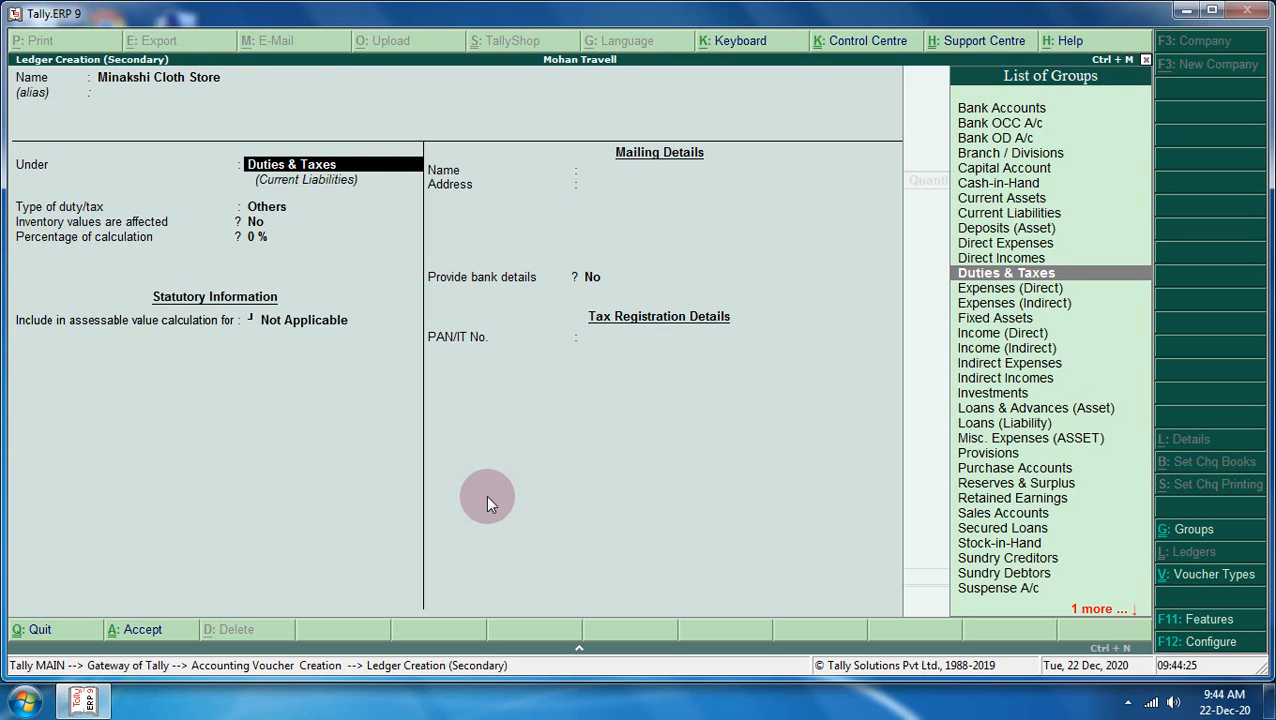
key(Return)
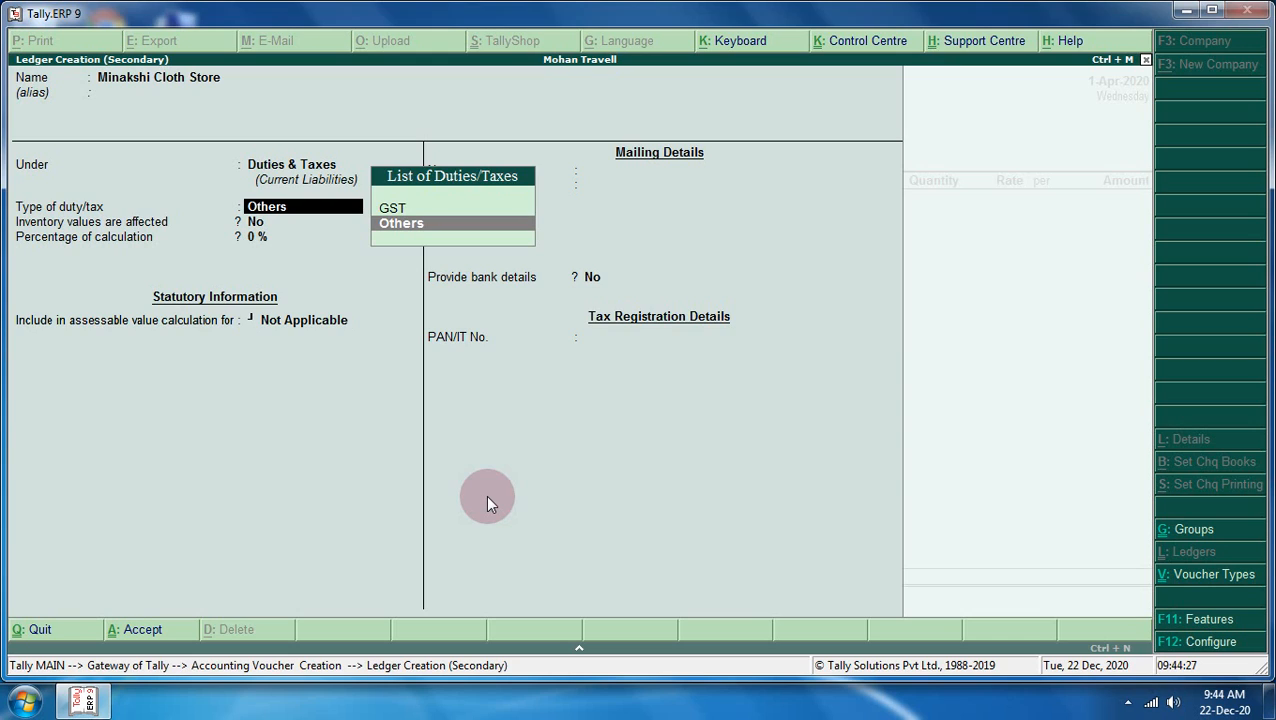
- Place Minakshi Cloth Store under Sundry Debtors and save the ledger
key(Up)
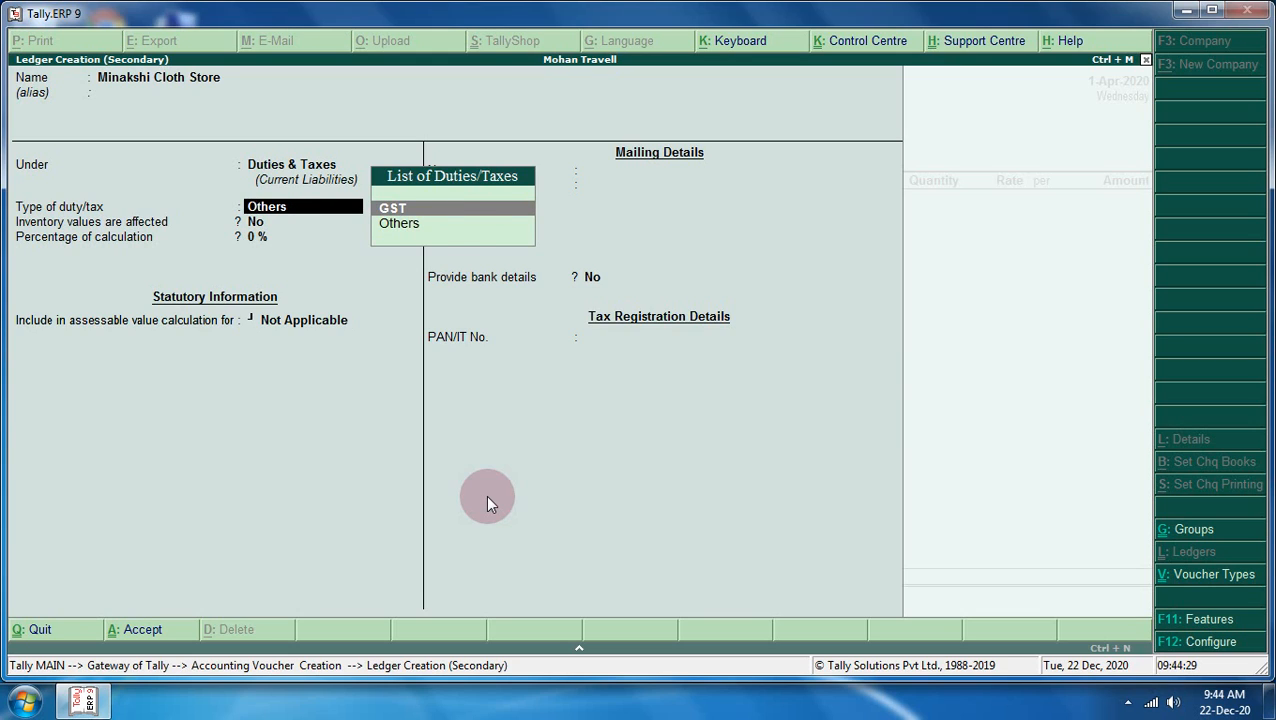
key(Return)
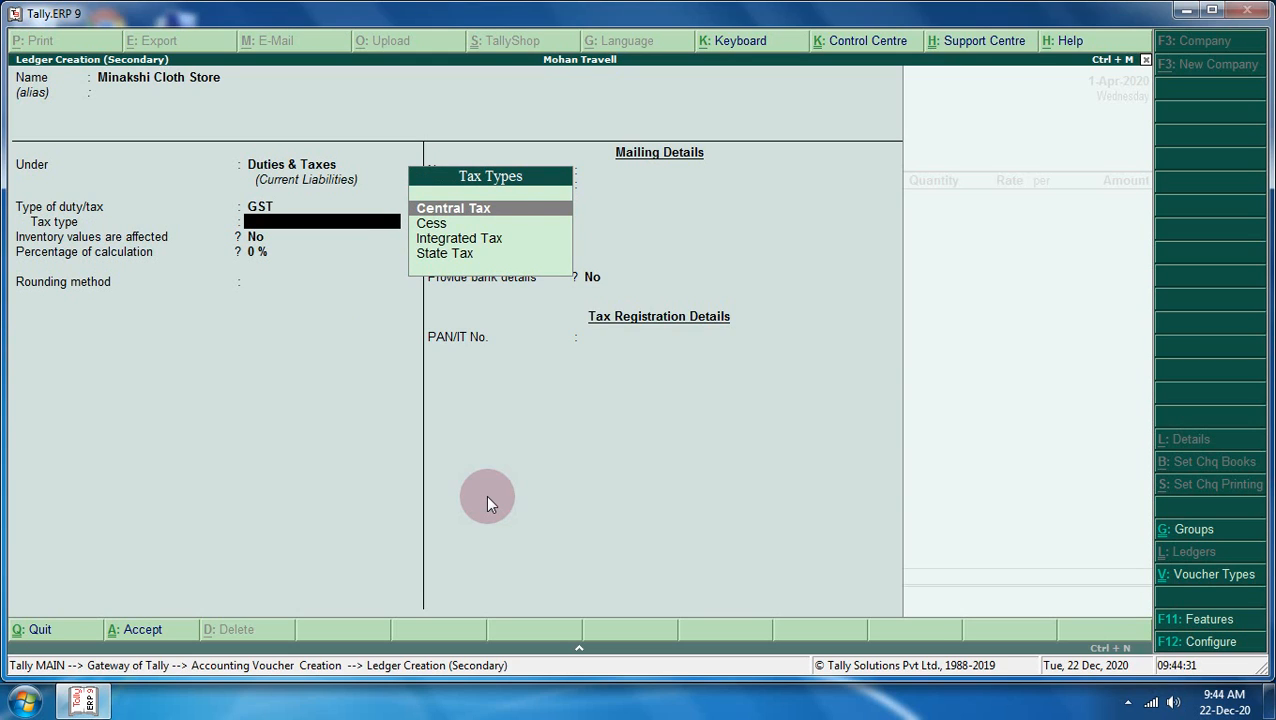
key(BackSpace)
key(BackSpace)
key(BackSpace)
key(BackSpace)
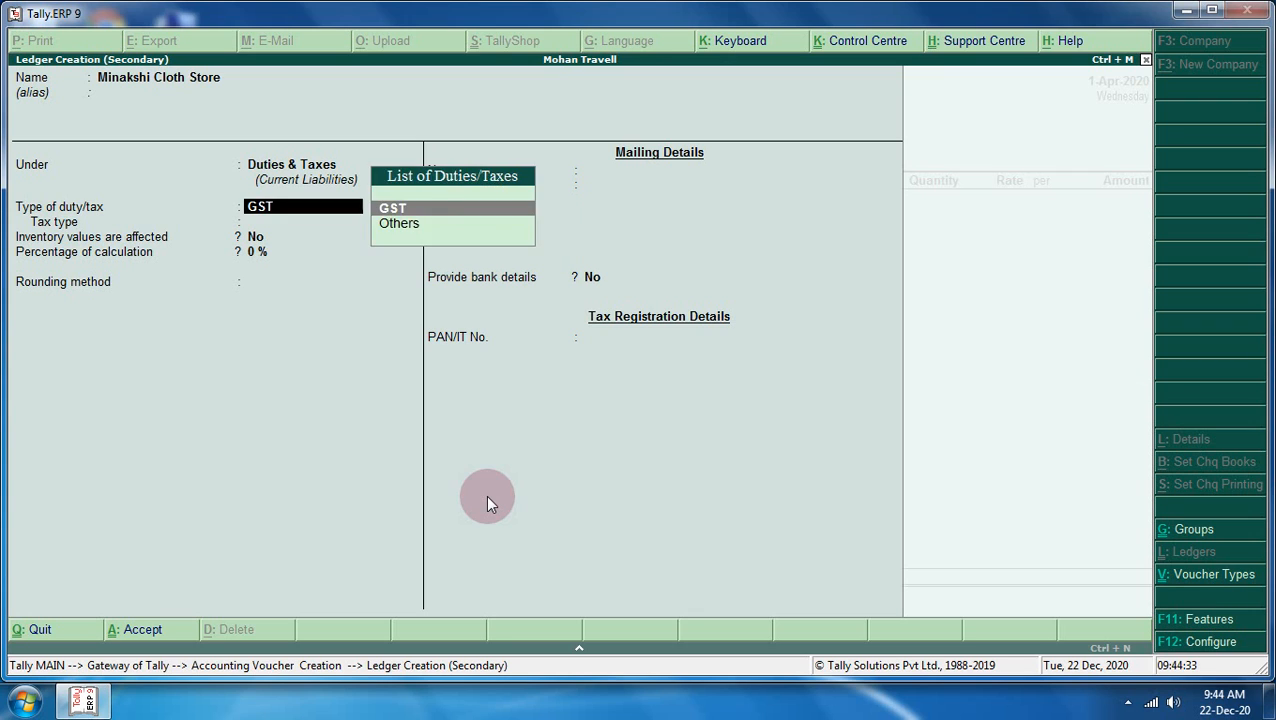
key(Return)
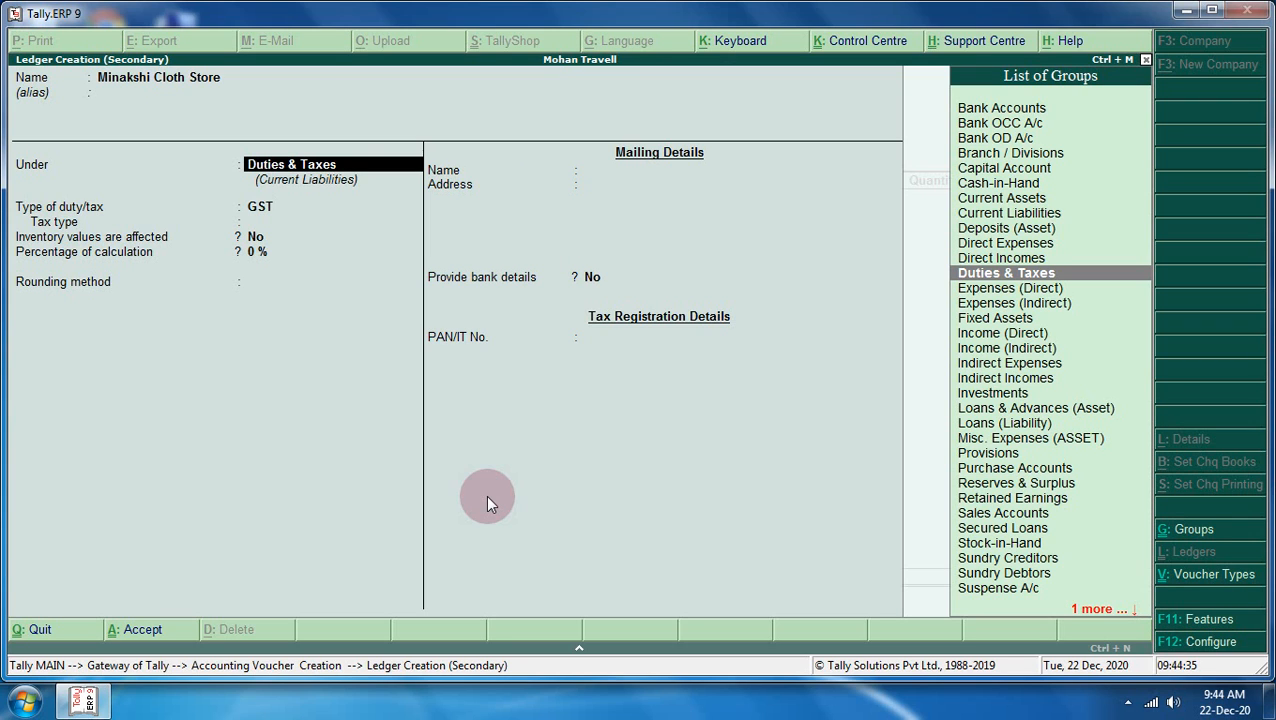
text(S)
key(Down)
key(Down)
key(Down)
key(Down)
key(Return)
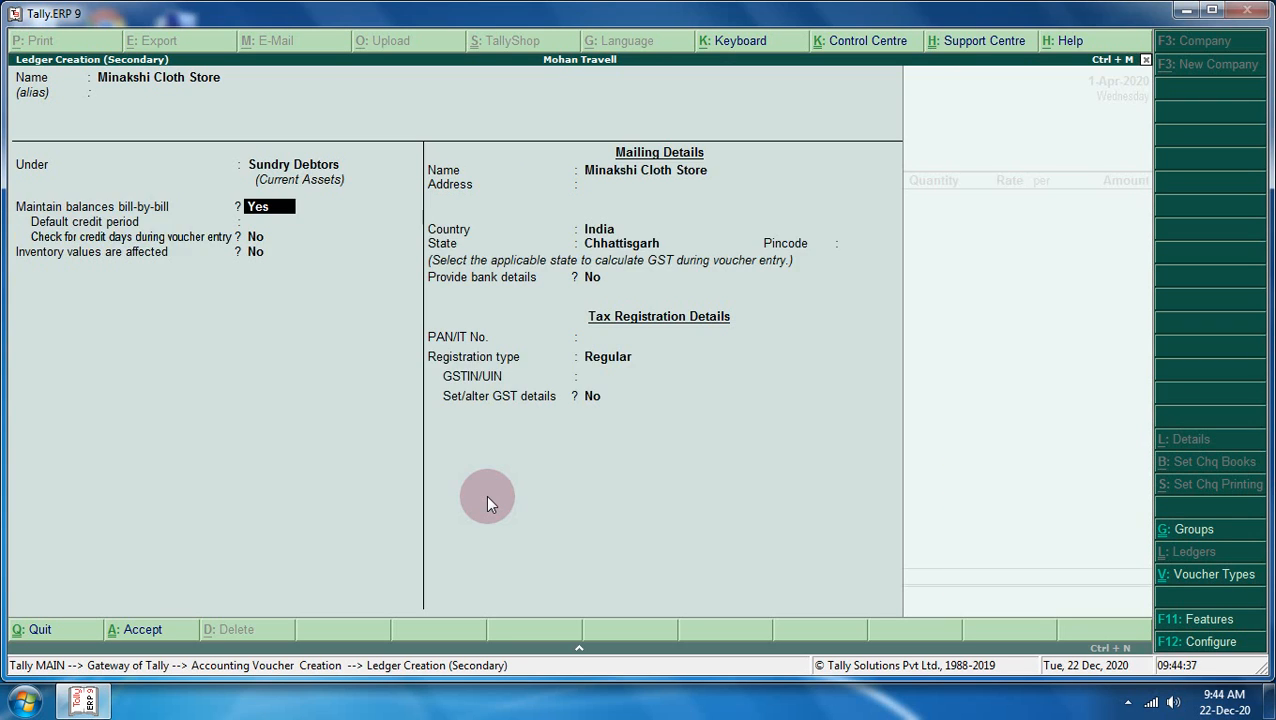
key(Return)
key(Return)
key(Return)
key(Return)
key(Return)
key(Return)
key(Return)
key(Return)
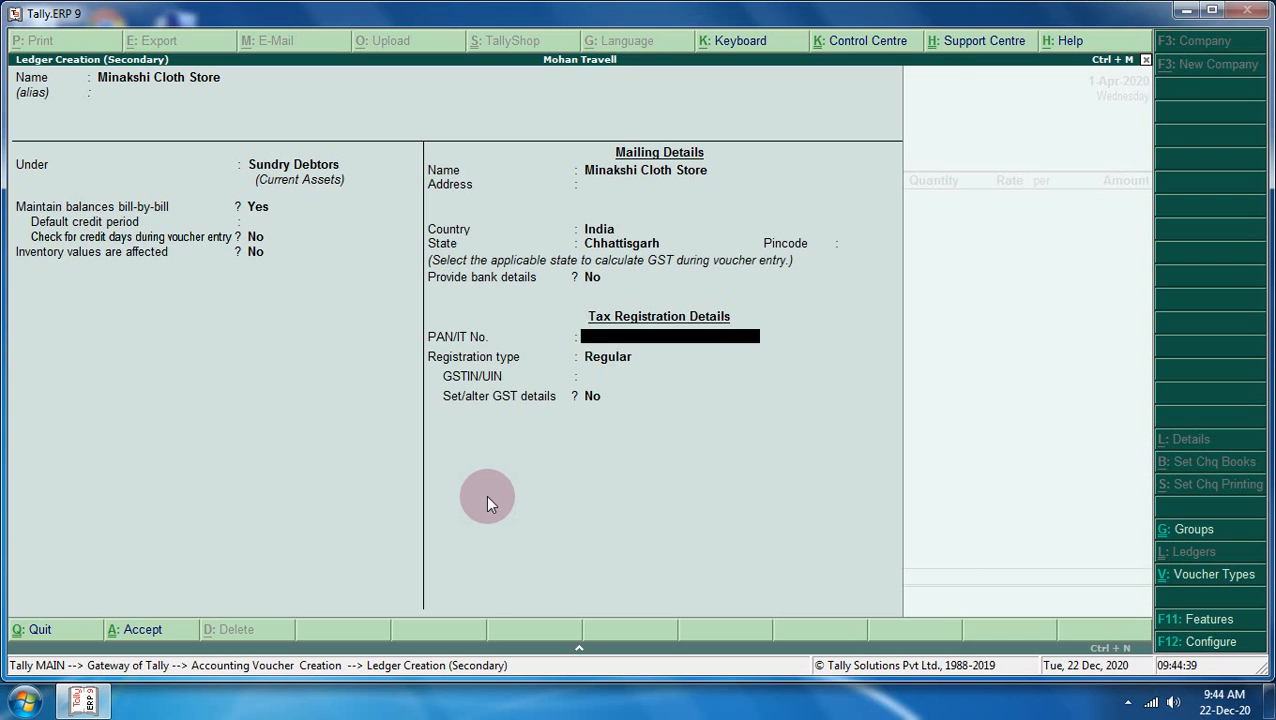
key(Return)
key(Return)
key(Return)
key(Return)
key(Return)
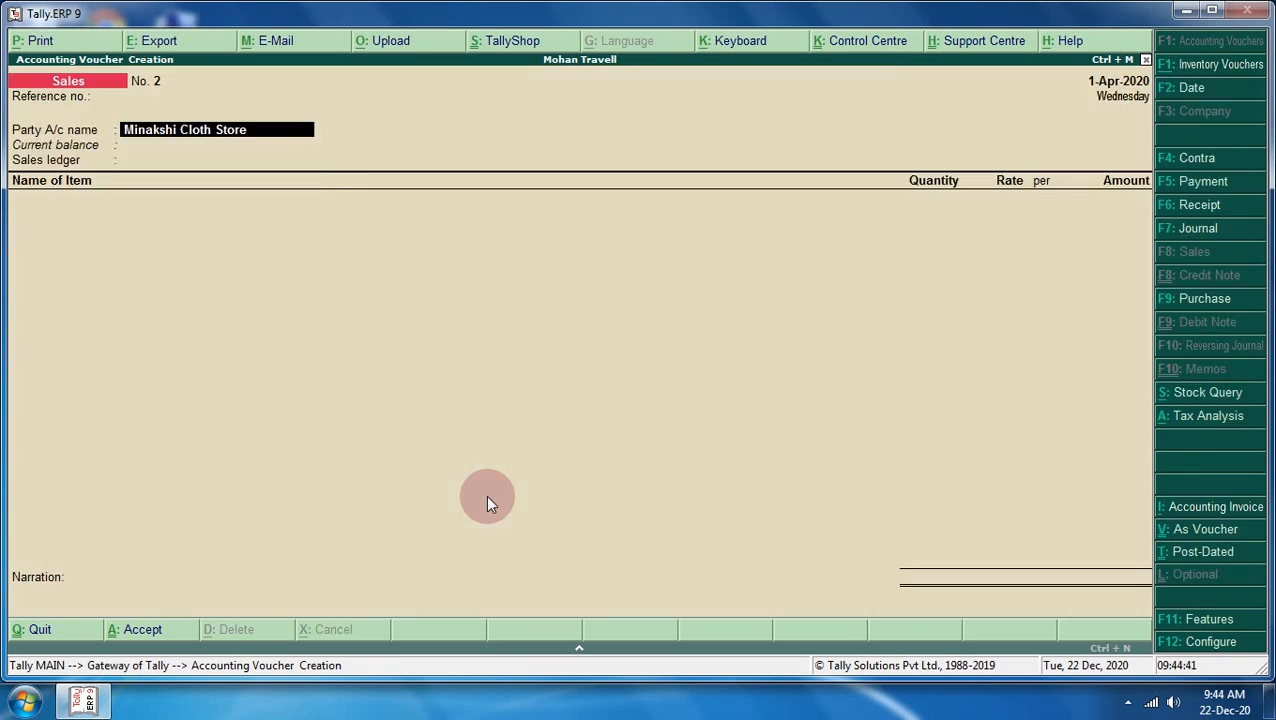
- Accept the party details for Minakshi Cloth Store
key(Return)
key(Return)
key(Return)
key(Return)
key(Return)
key(Return)
key(Return)
key(Return)
key(Return)
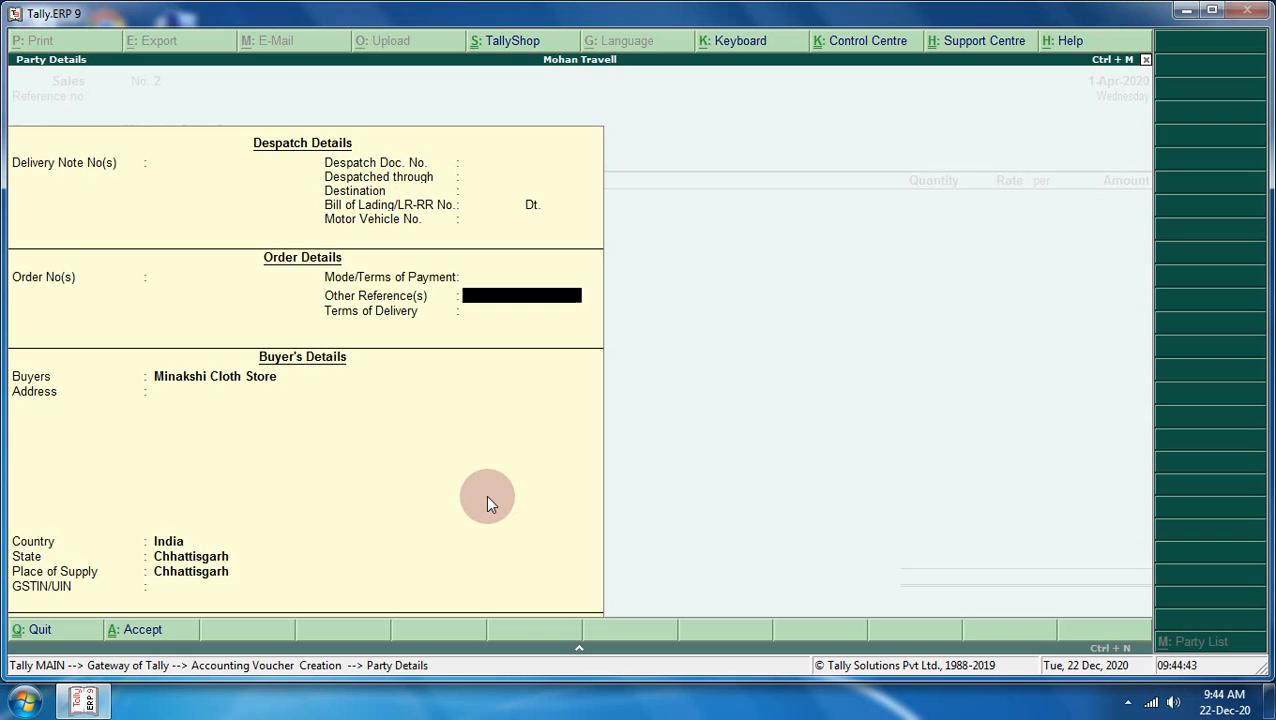
key(Return)
key(Return)
key(Return)
key(Return)
key(Return)
key(Return)
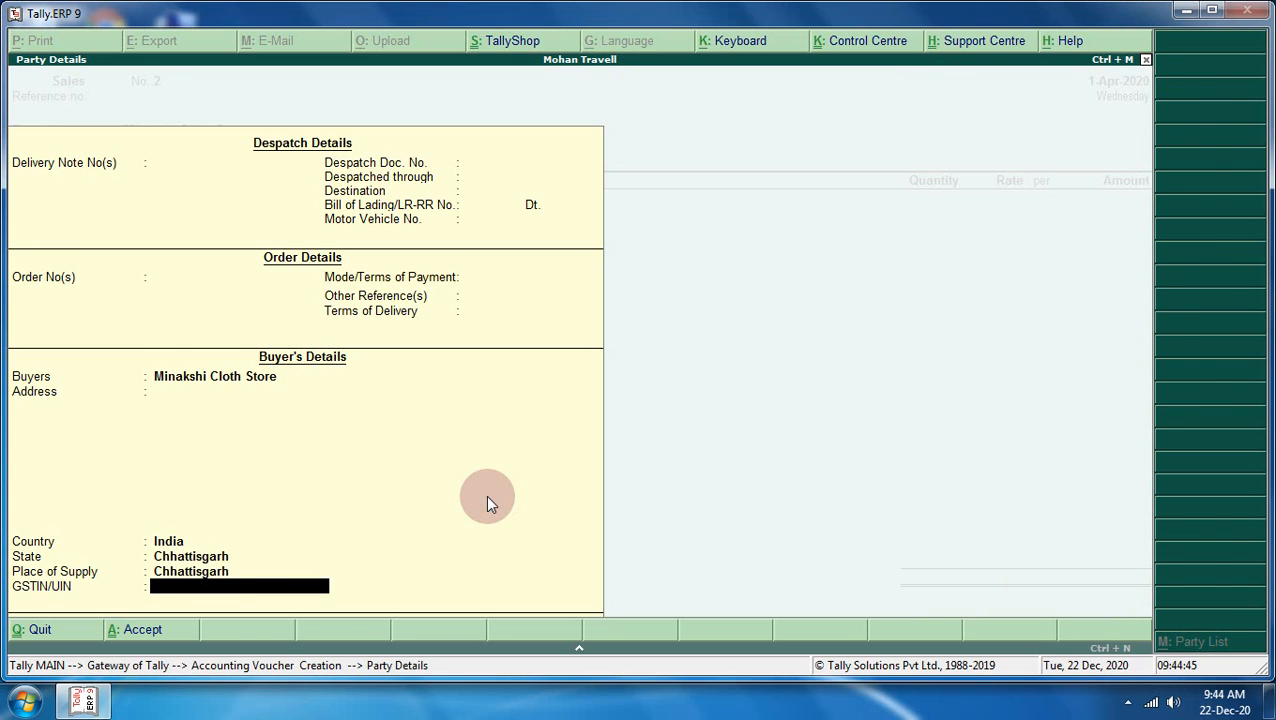
key(Return)
key(Return)
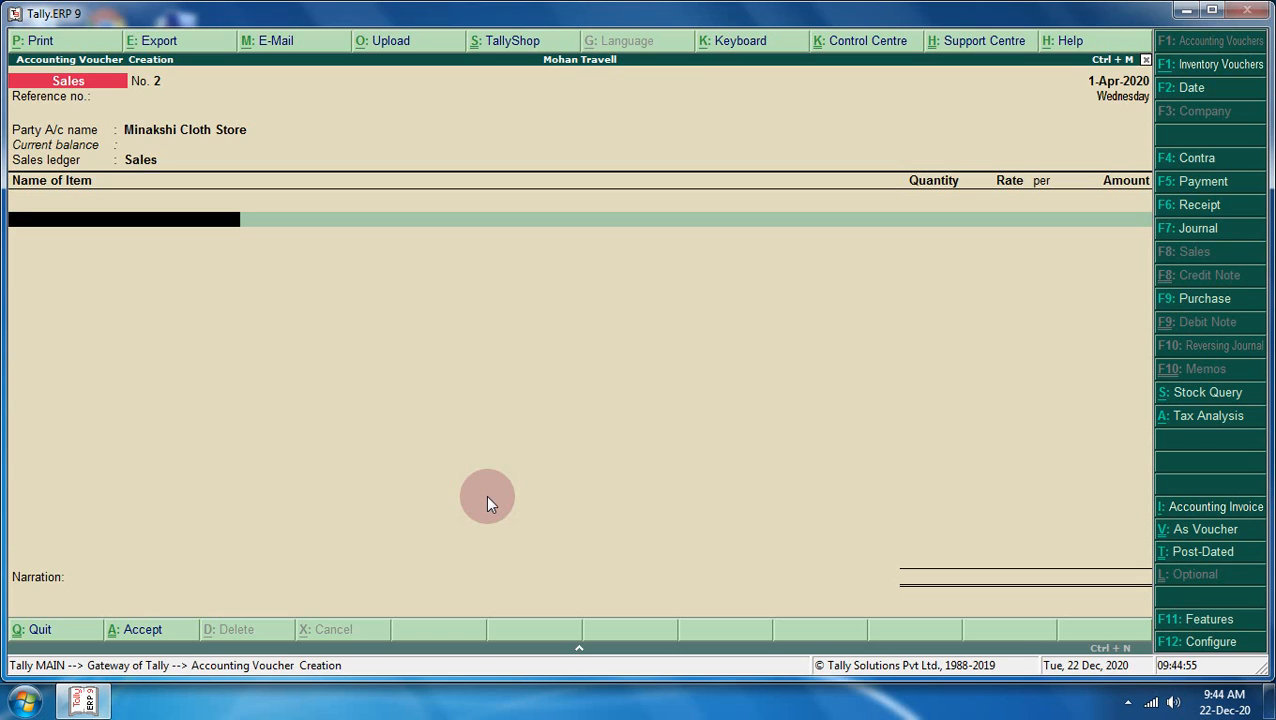
- Bill Cotton Cloth, 1 pcs at 170.00, replacing the default rate of 90
text(C)
key(Return)
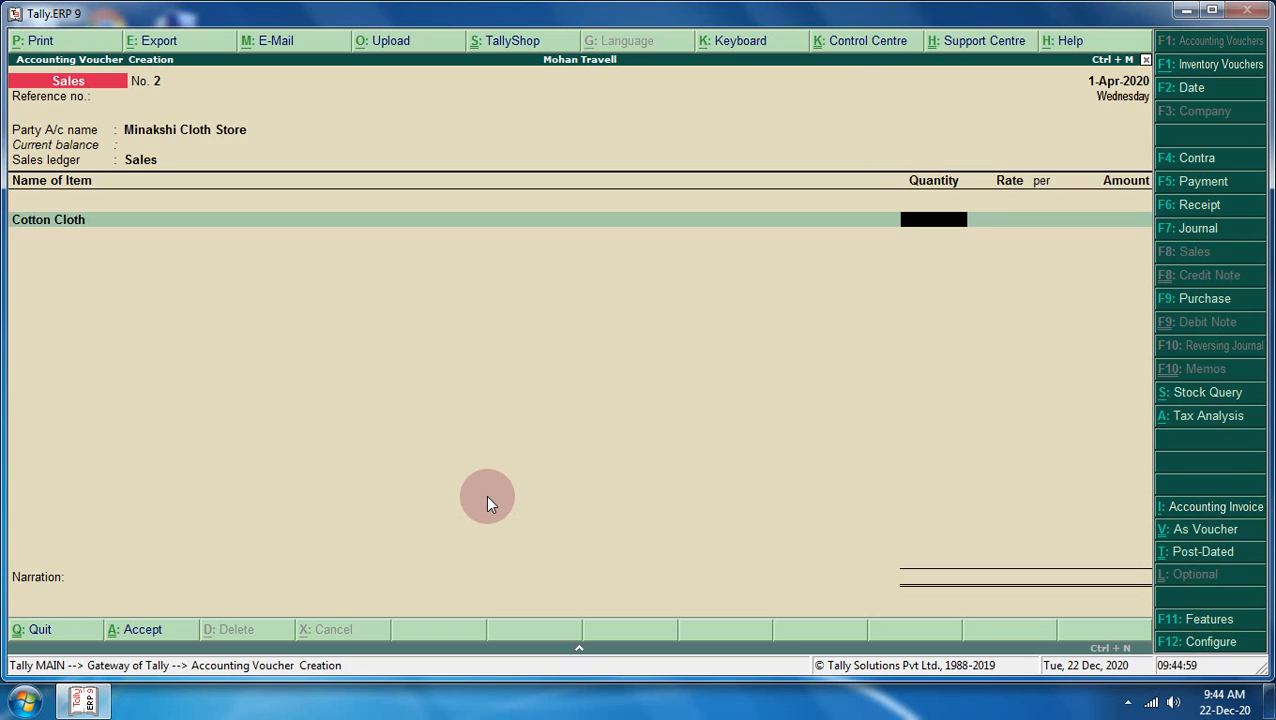
text(1)
key(Return)
key(Return)
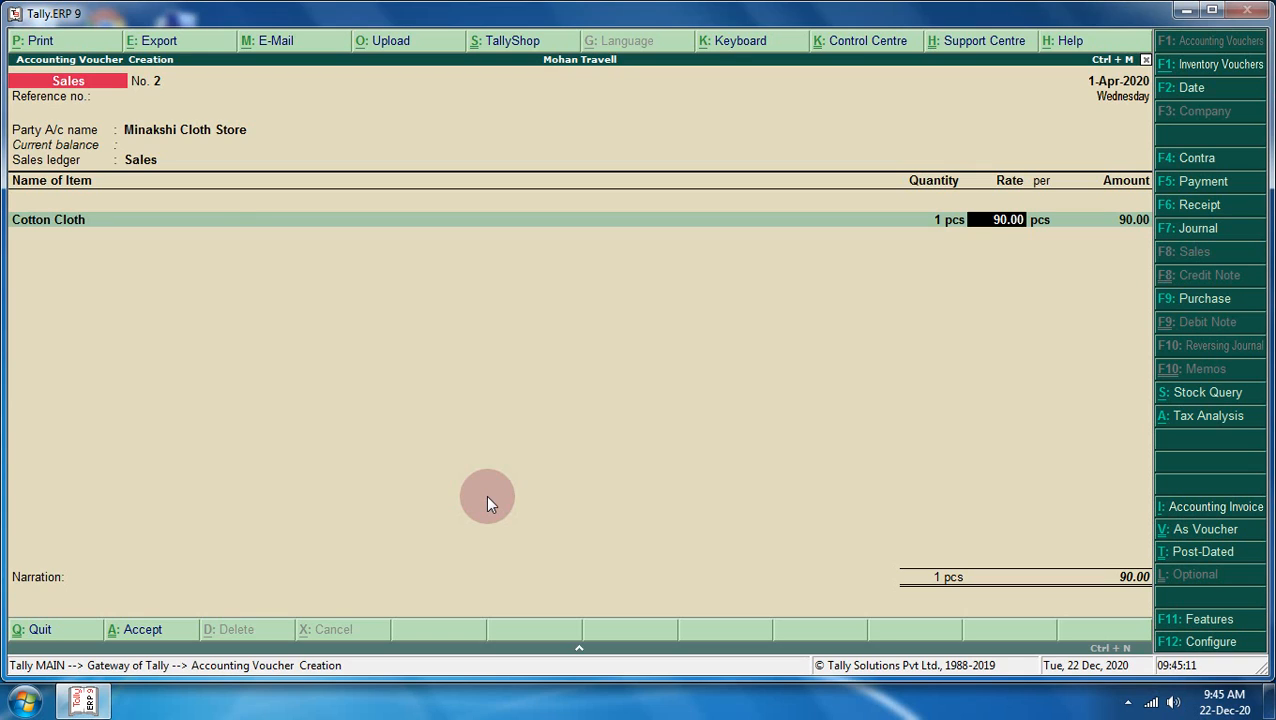
key(BackSpace)
key(BackSpace)
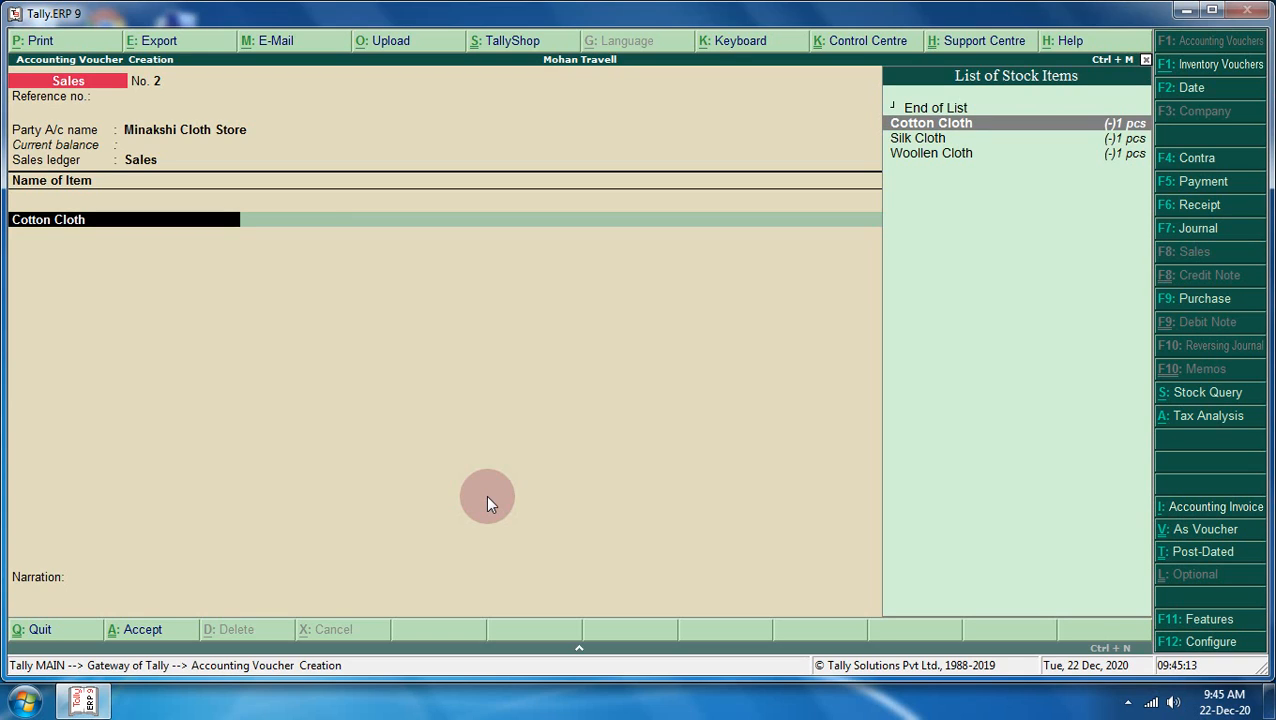
key(Return)
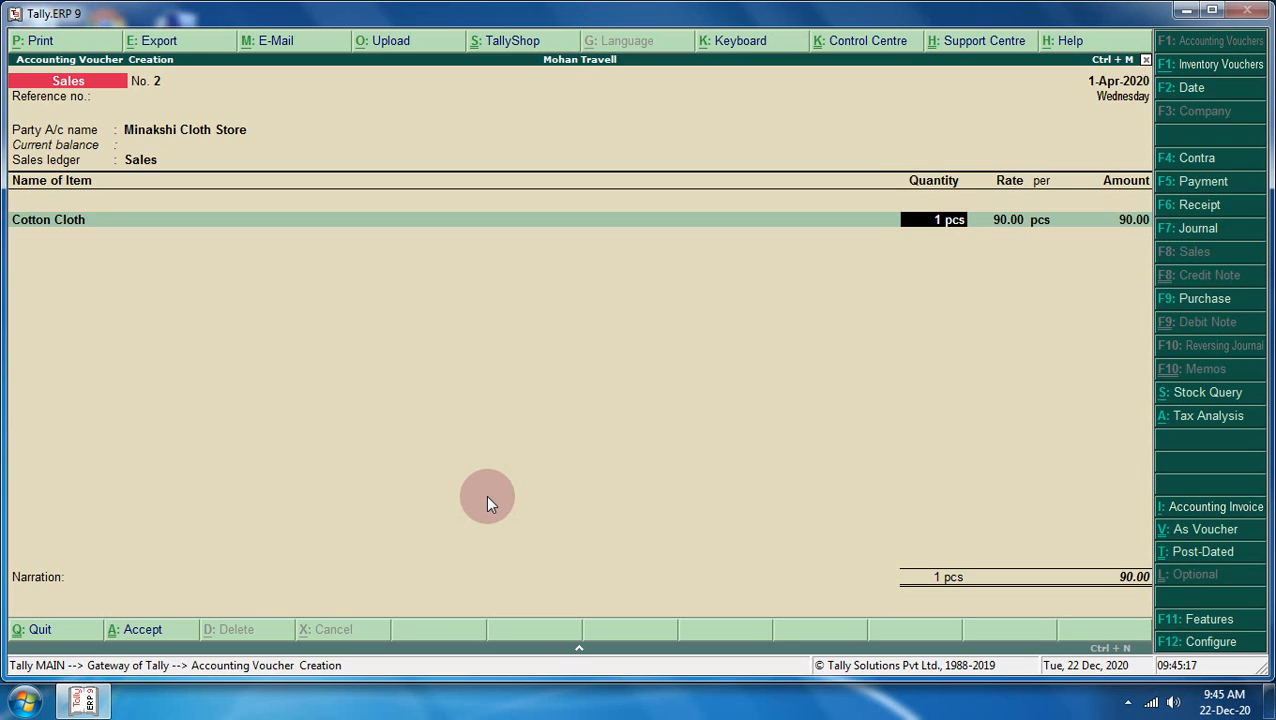
key(Return)
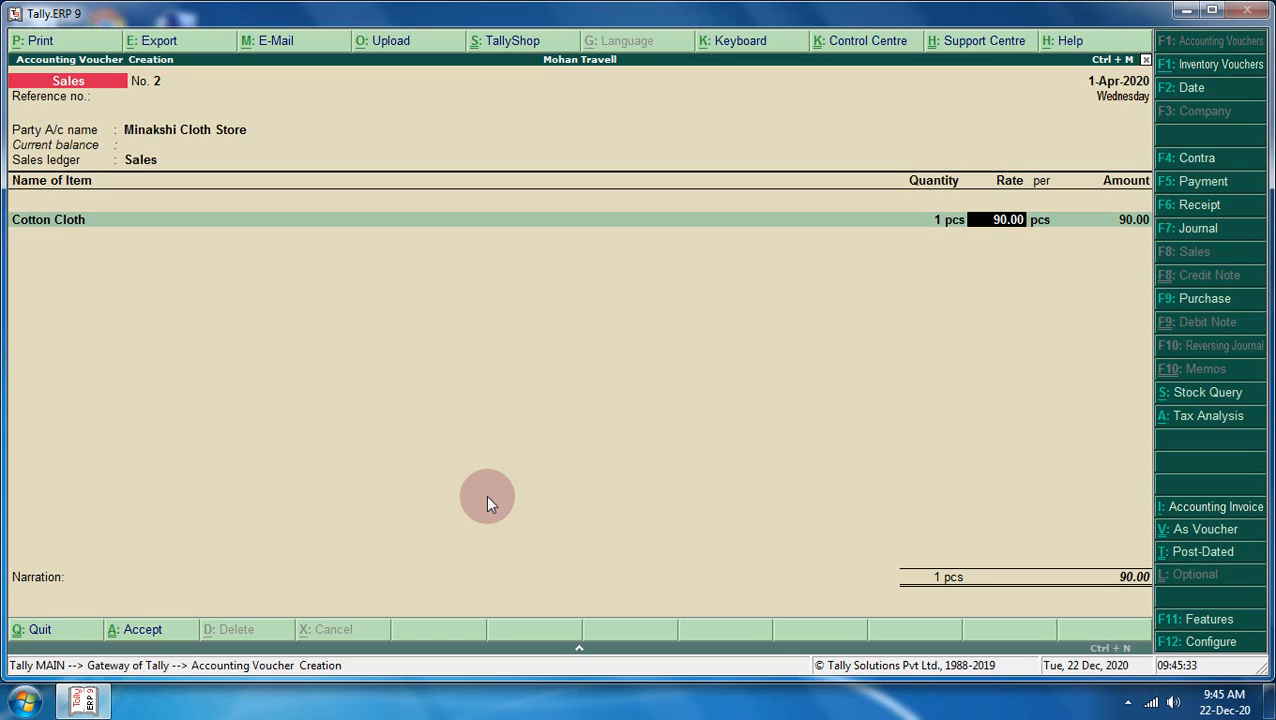
text(170)
key(Return)
key(Return)
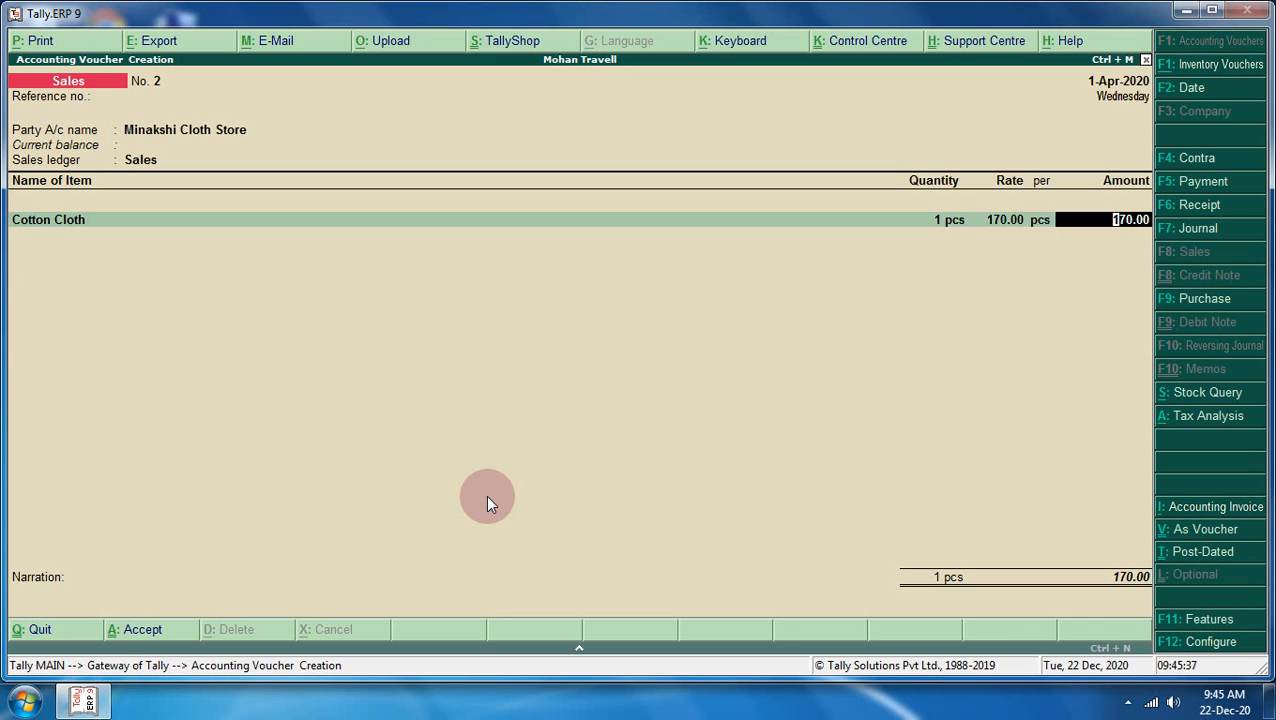
key(Return)
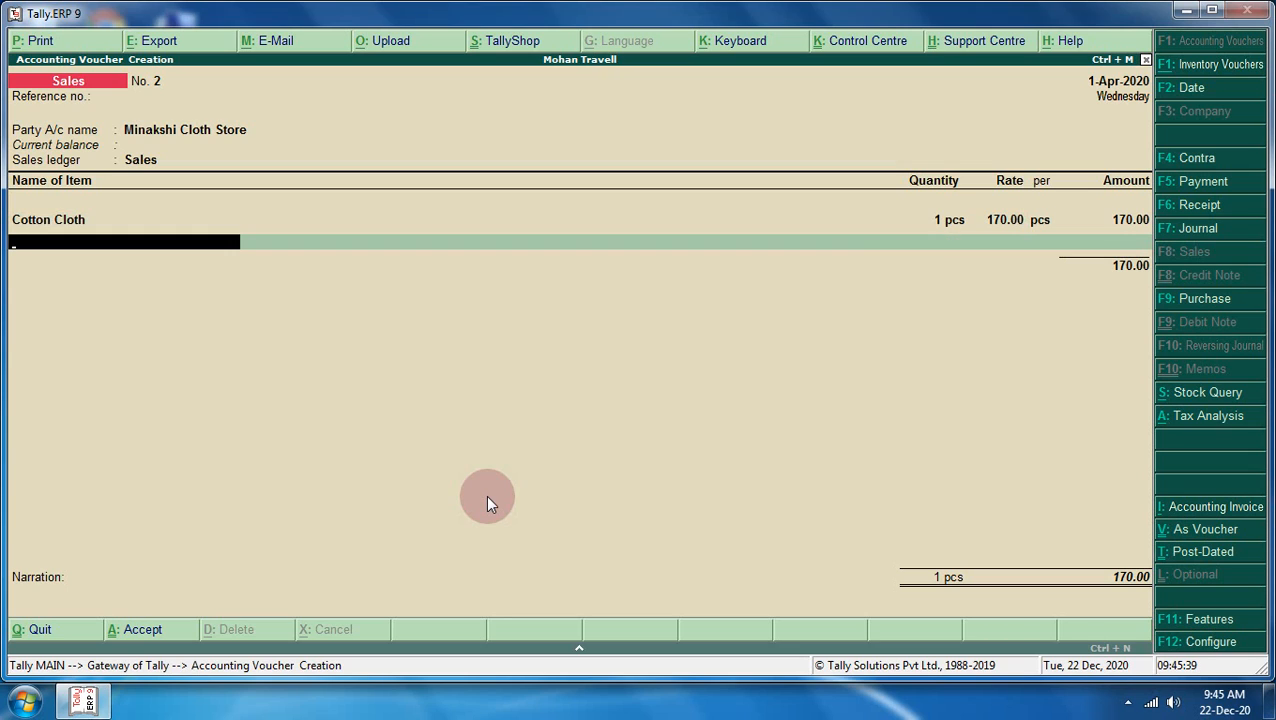
- Add Woollen Cloth, 1 pcs at 425.00
text(W)
key(Return)
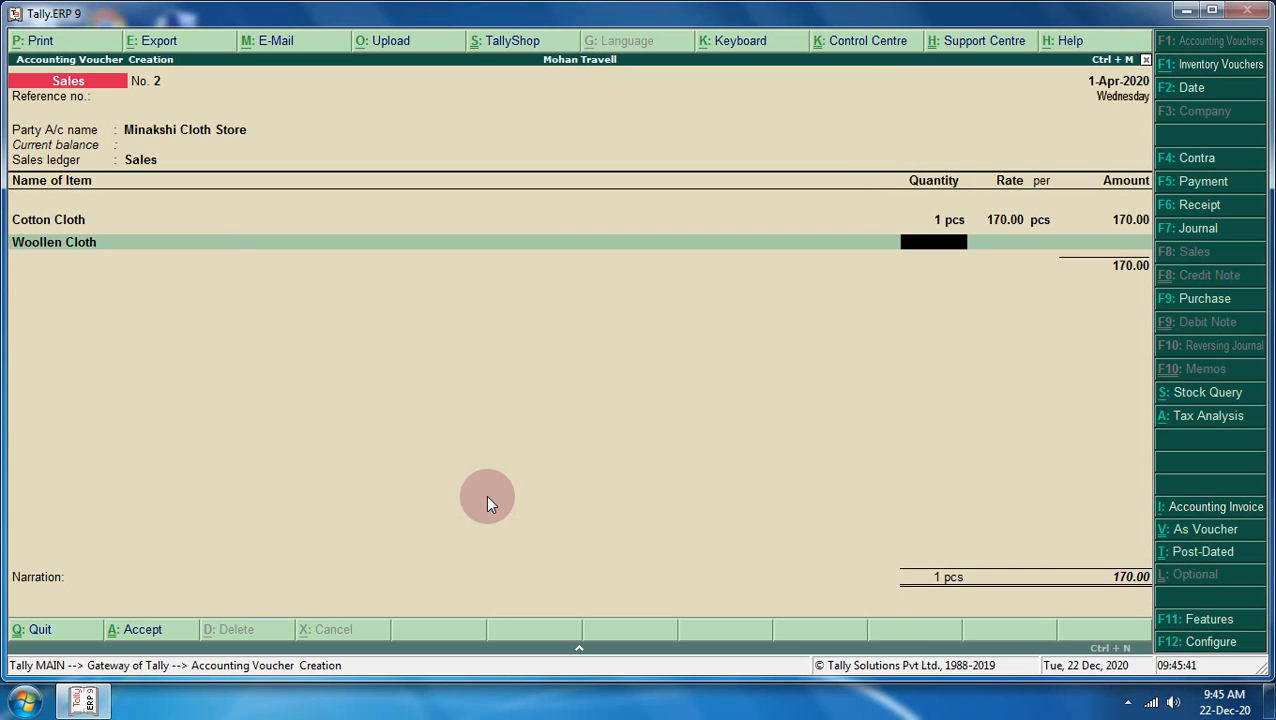
key(Return)
key(Return)
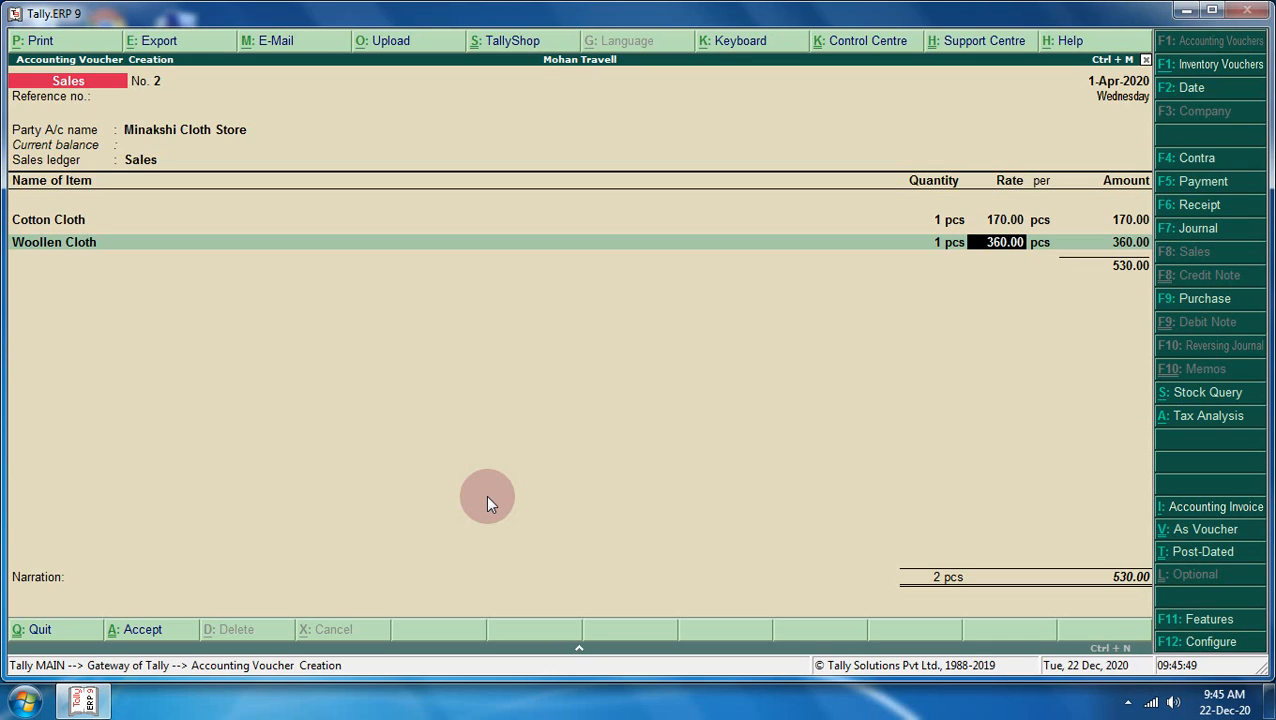
text(425)
key(Return)
key(Return)
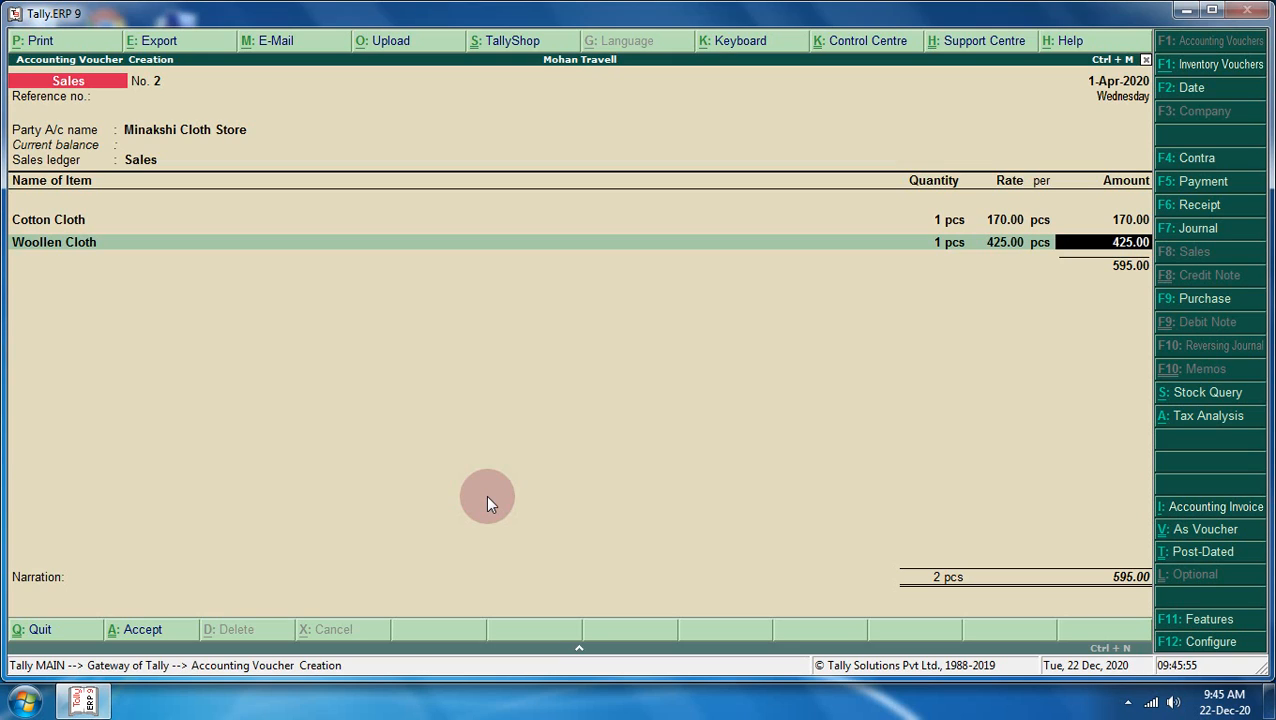
key(Return)
- Add Silk Cloth, 1 pcs at 170.00, bringing the items to 765.00
text(S)
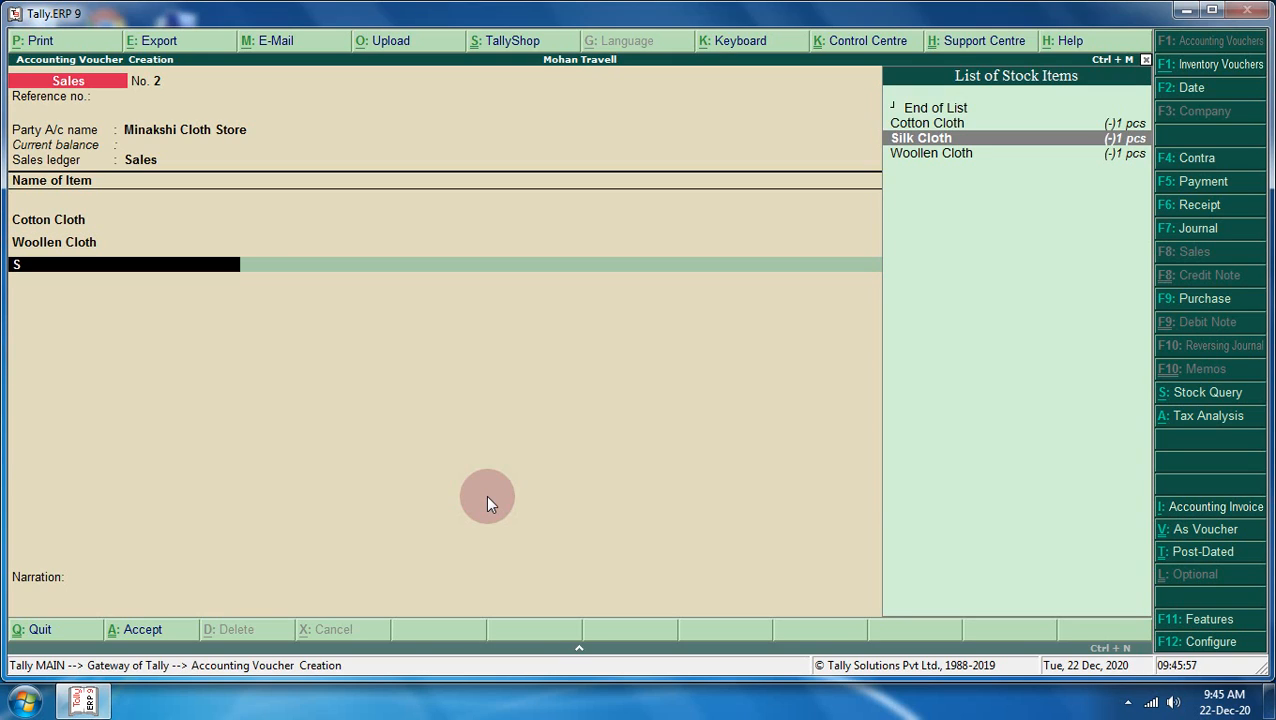
key(Return)
text(1)
key(Return)
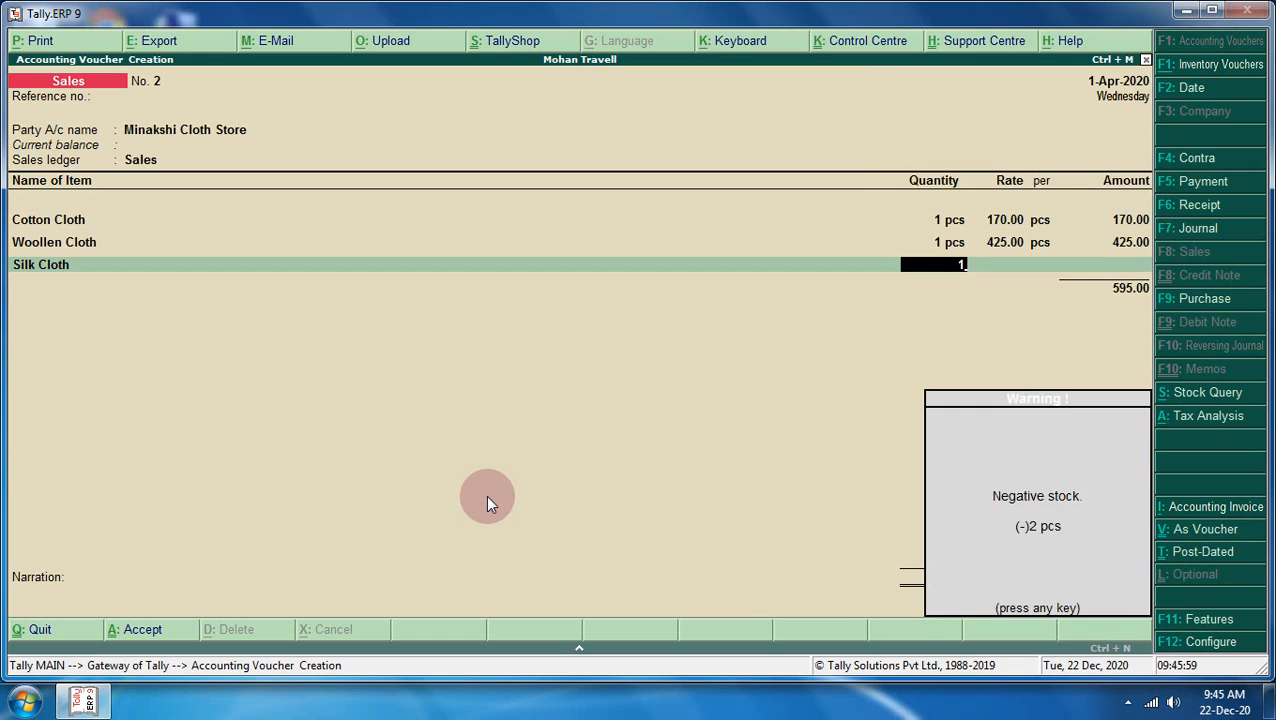
key(Return)
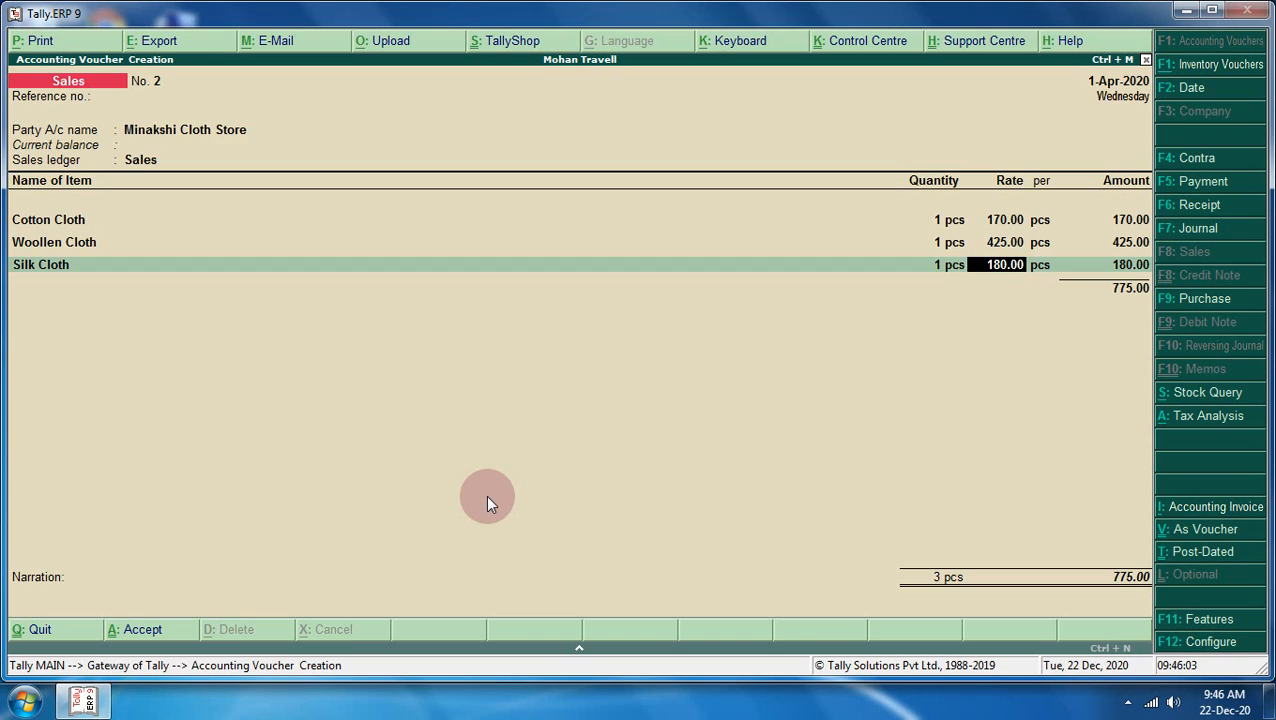
text(170)
key(Return)
key(Return)
key(Return)
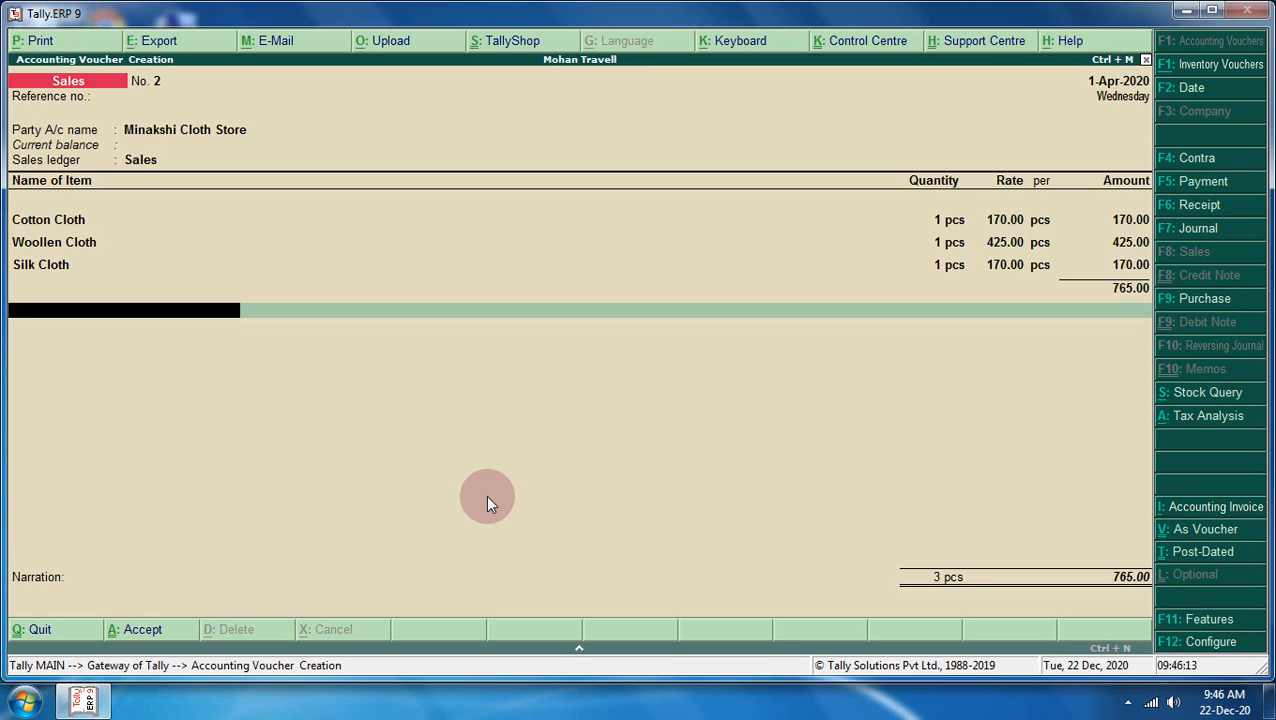
key(BackSpace)
key(Return)
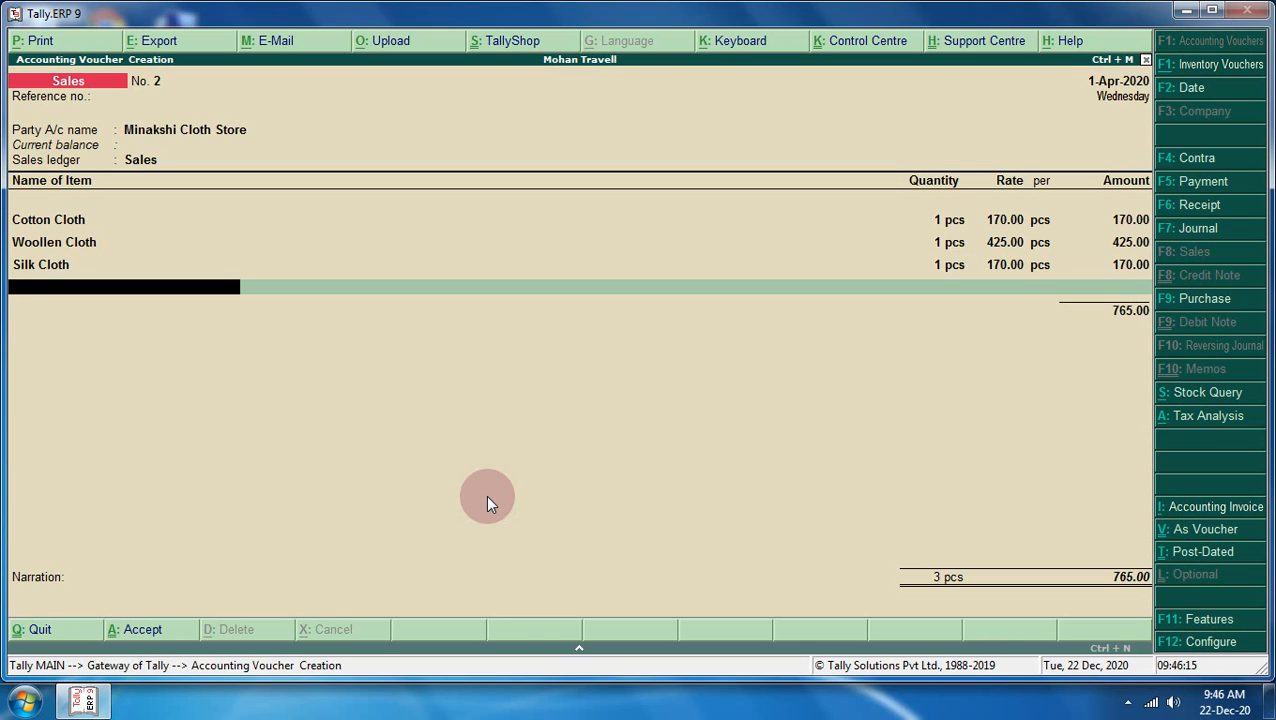
key(Return)
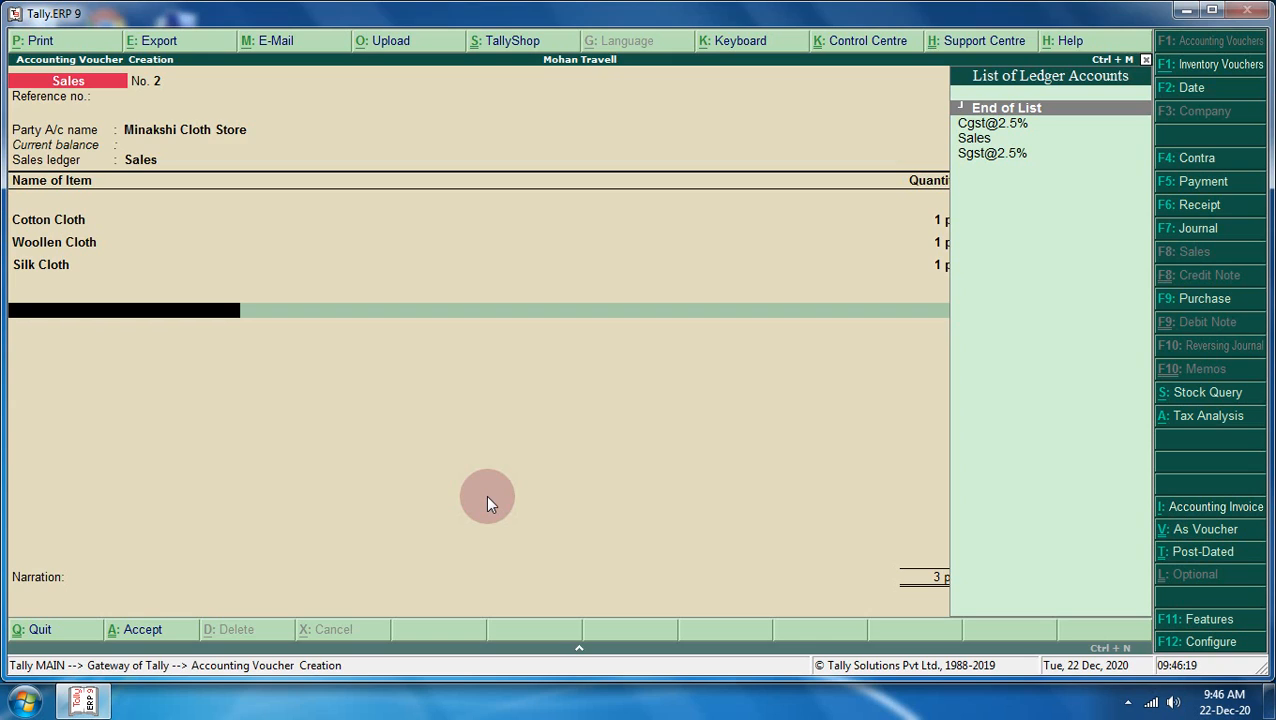
key(Down)
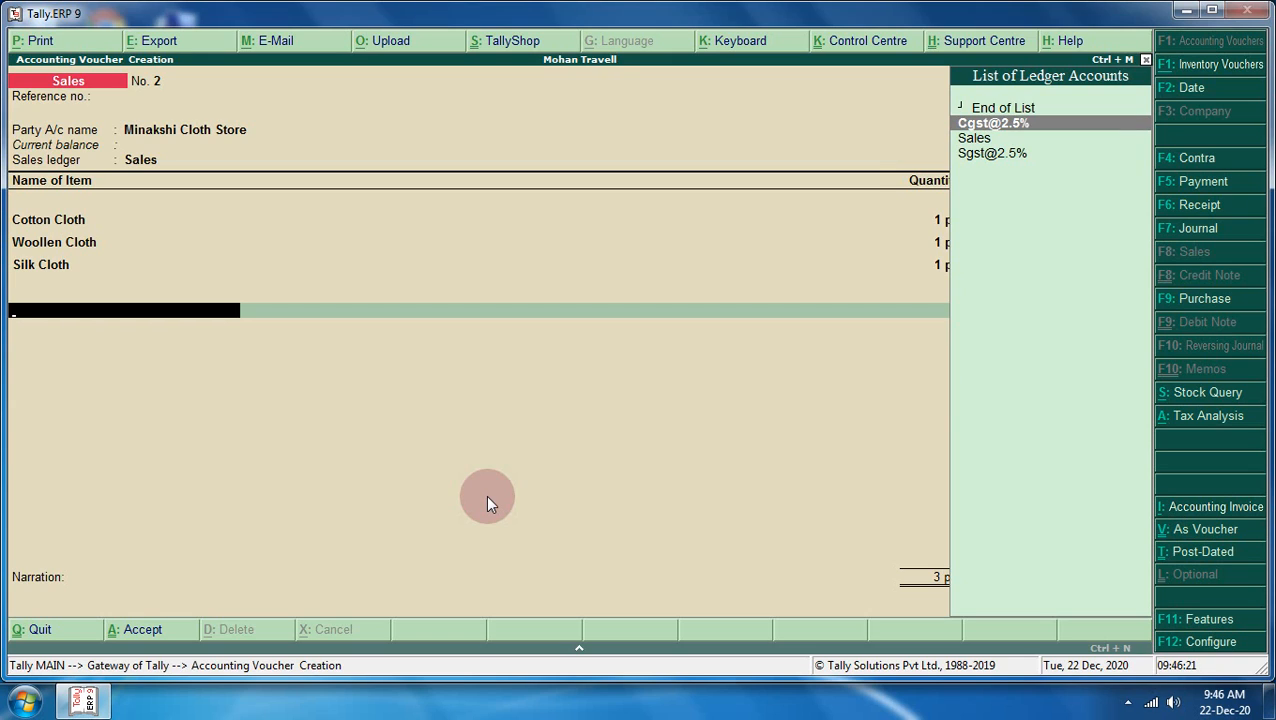
key(Return)
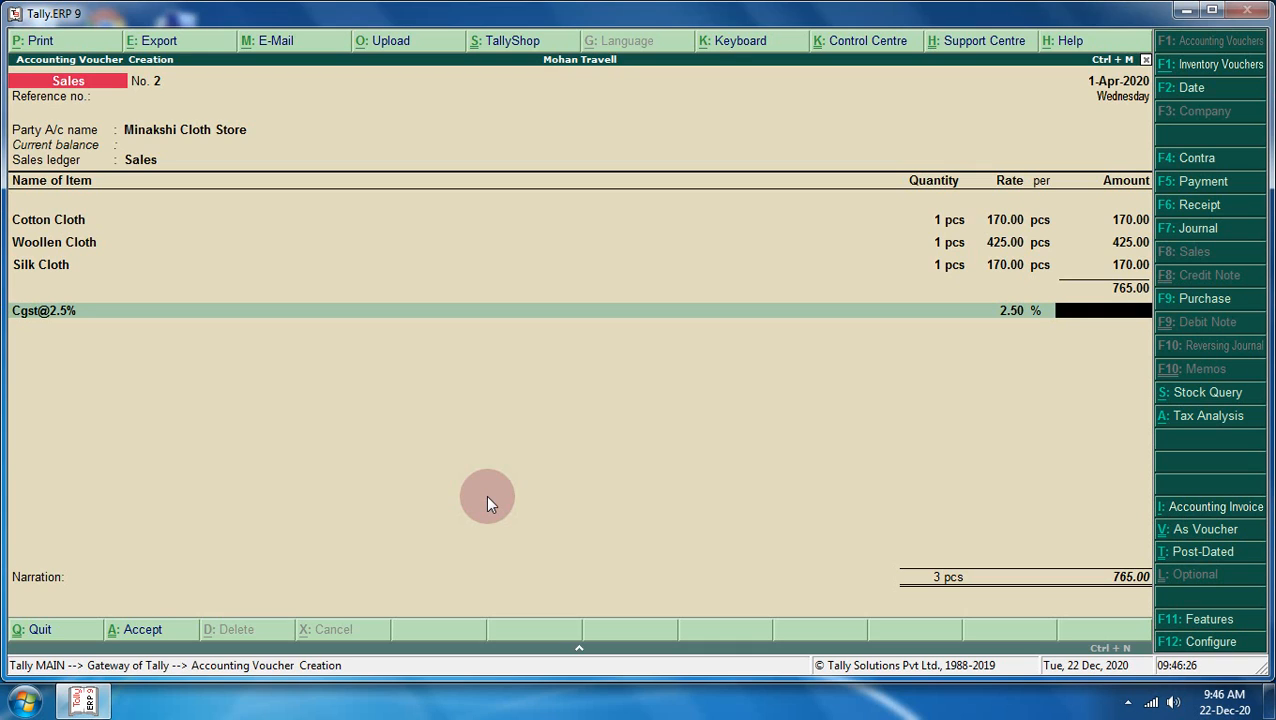
key(ctrl+n)
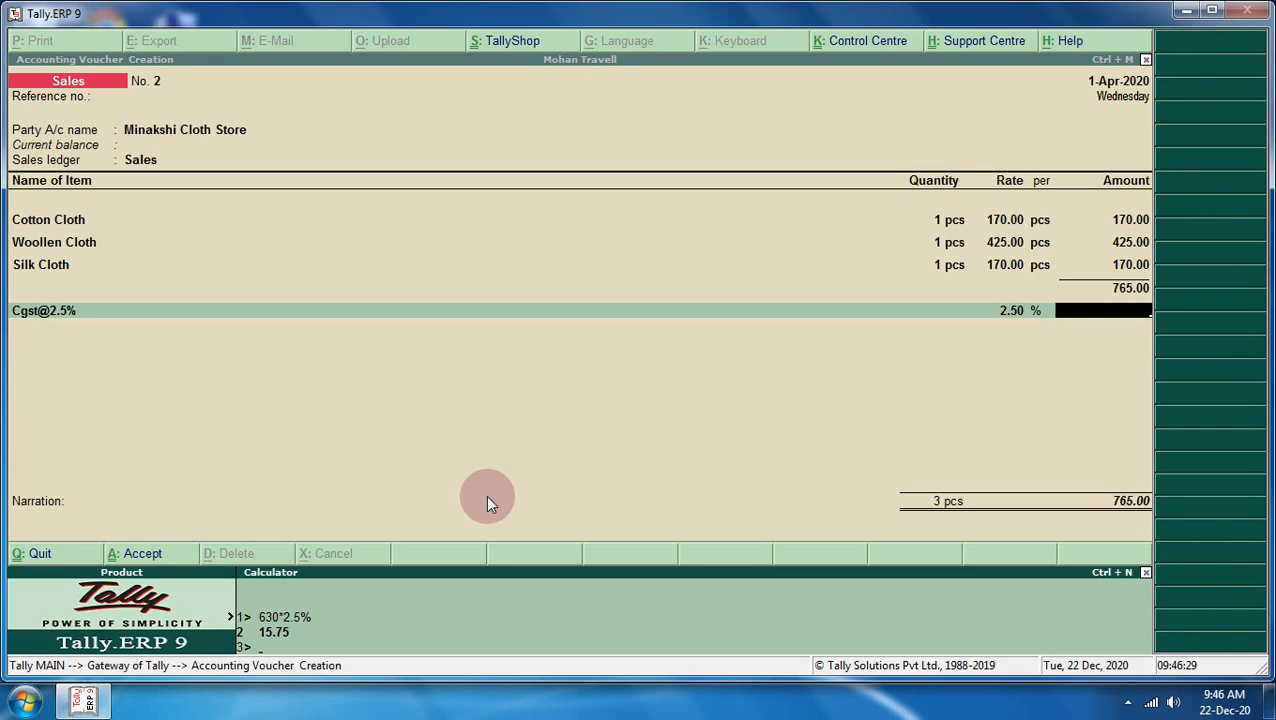
text(765)
text(2.5%)
key(Return)
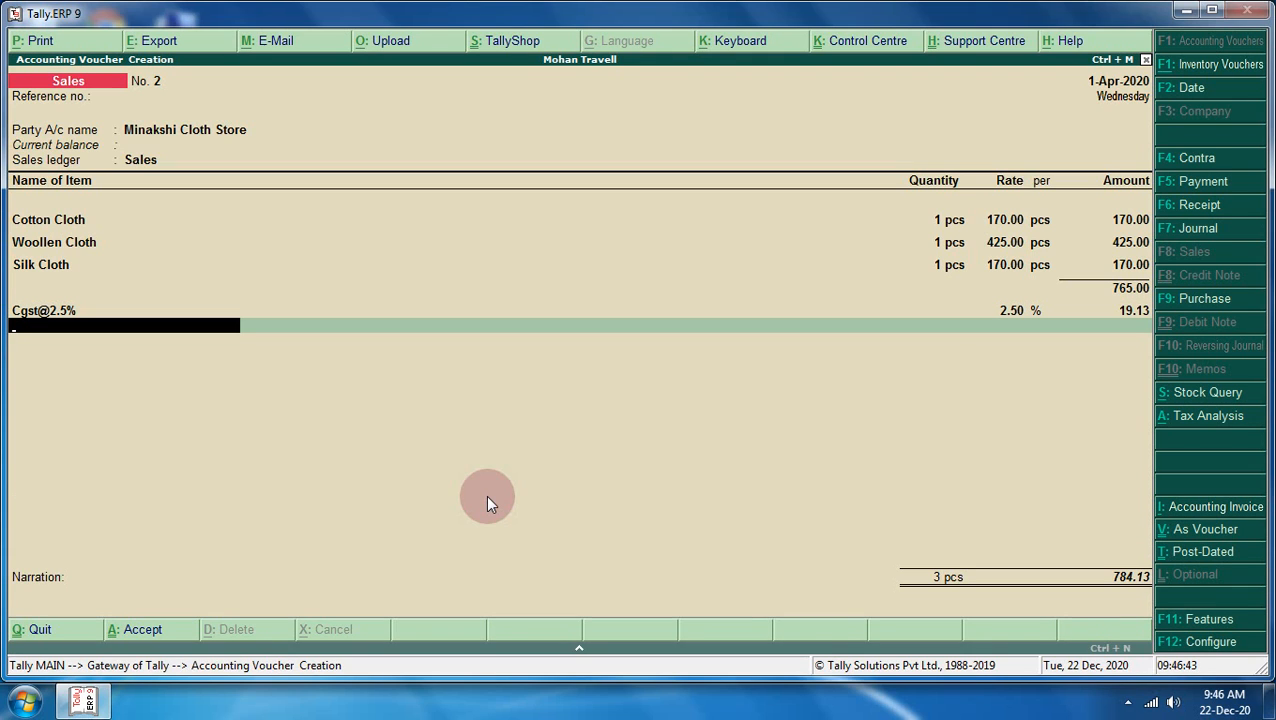
text(S)
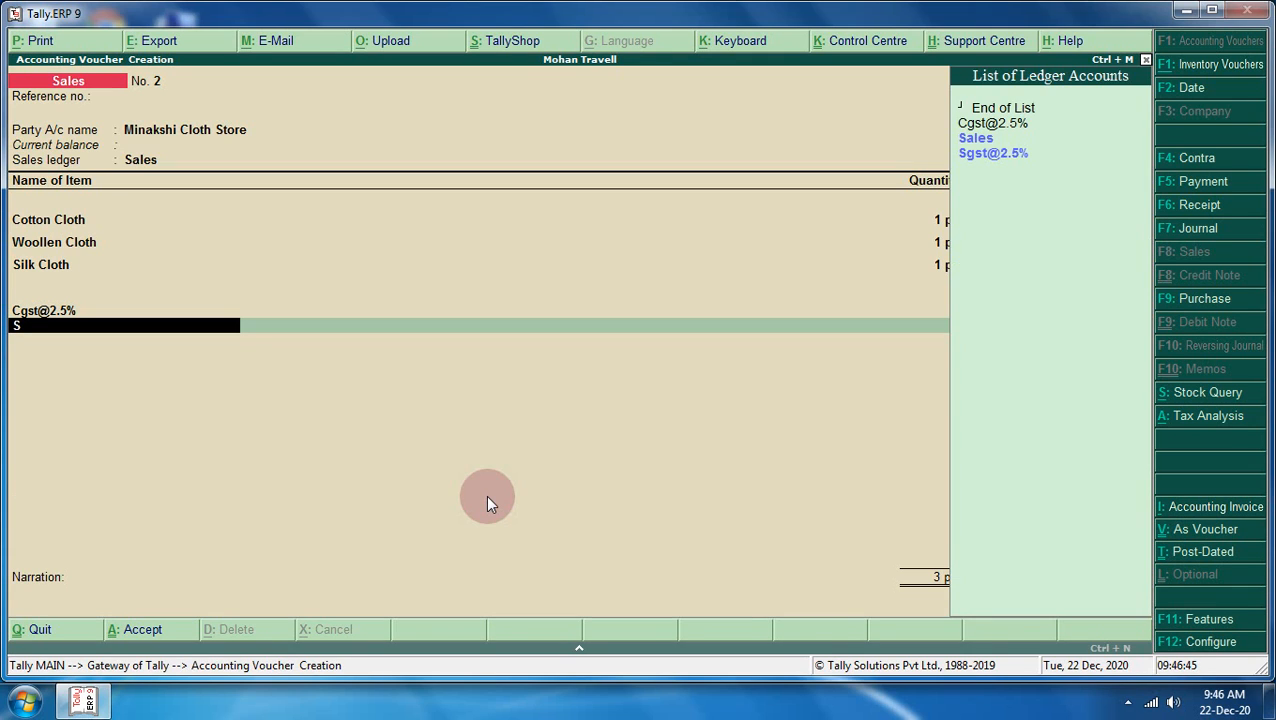
text(g)
key(Return)
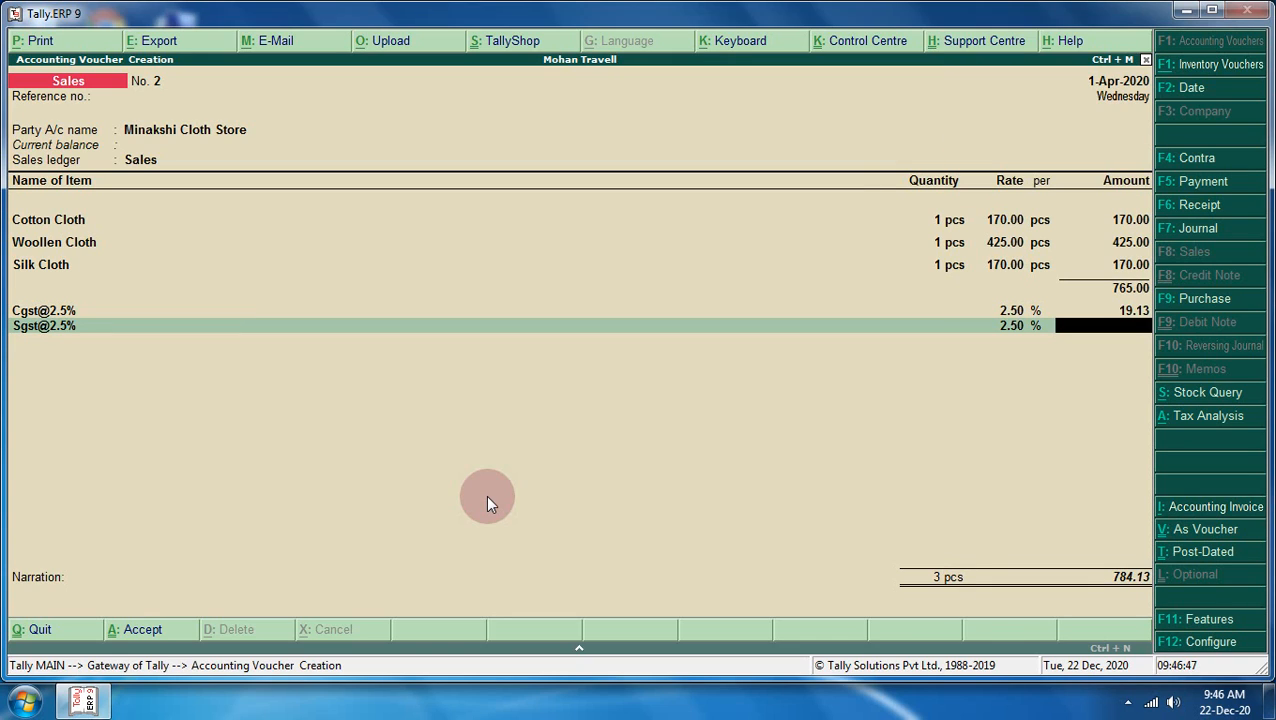
text(19.13)
key(Return)
key(Return)
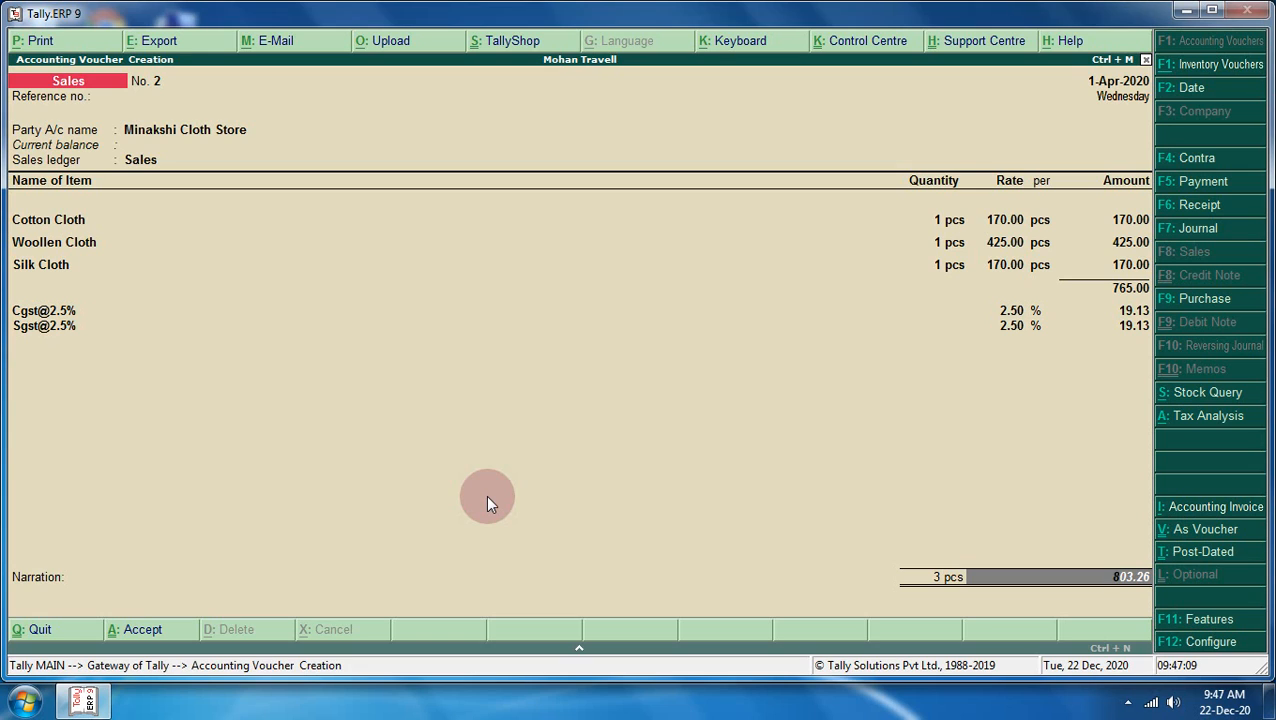
- Accept sales voucher No. 2 and exit Tally to the Windows desktop
key(Return)
key(Return)
key(Return)
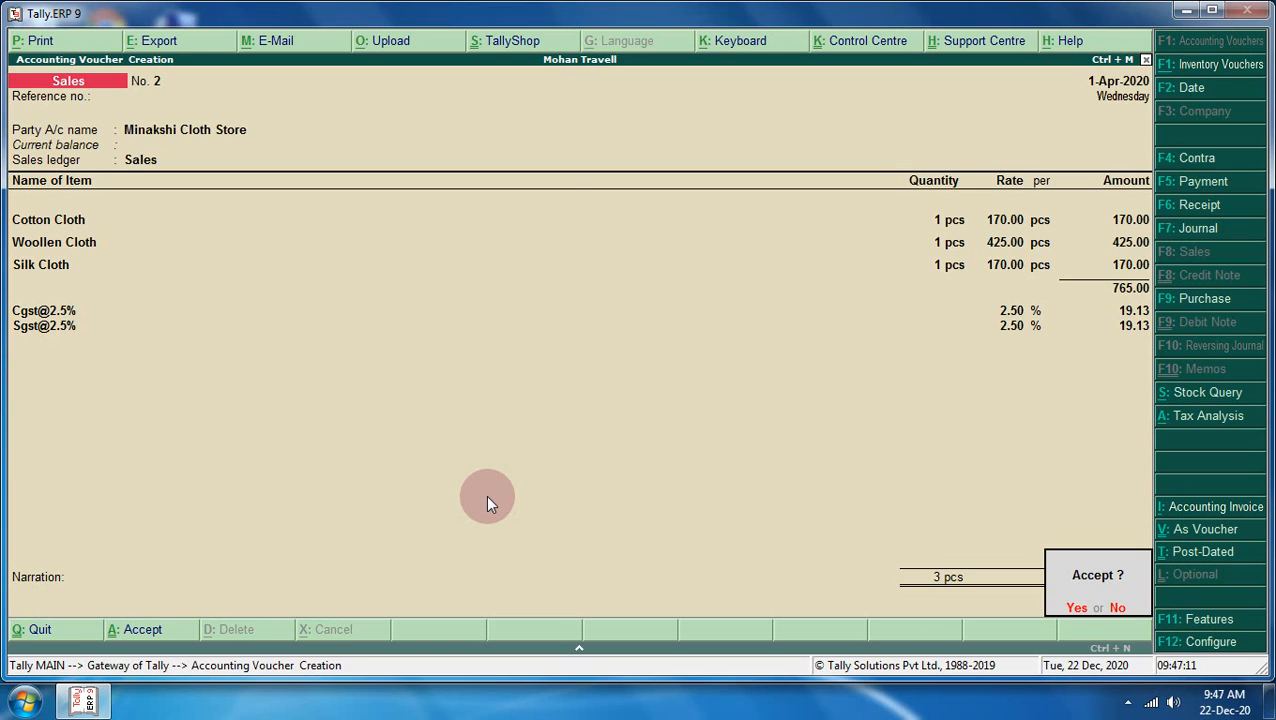
key(Return)
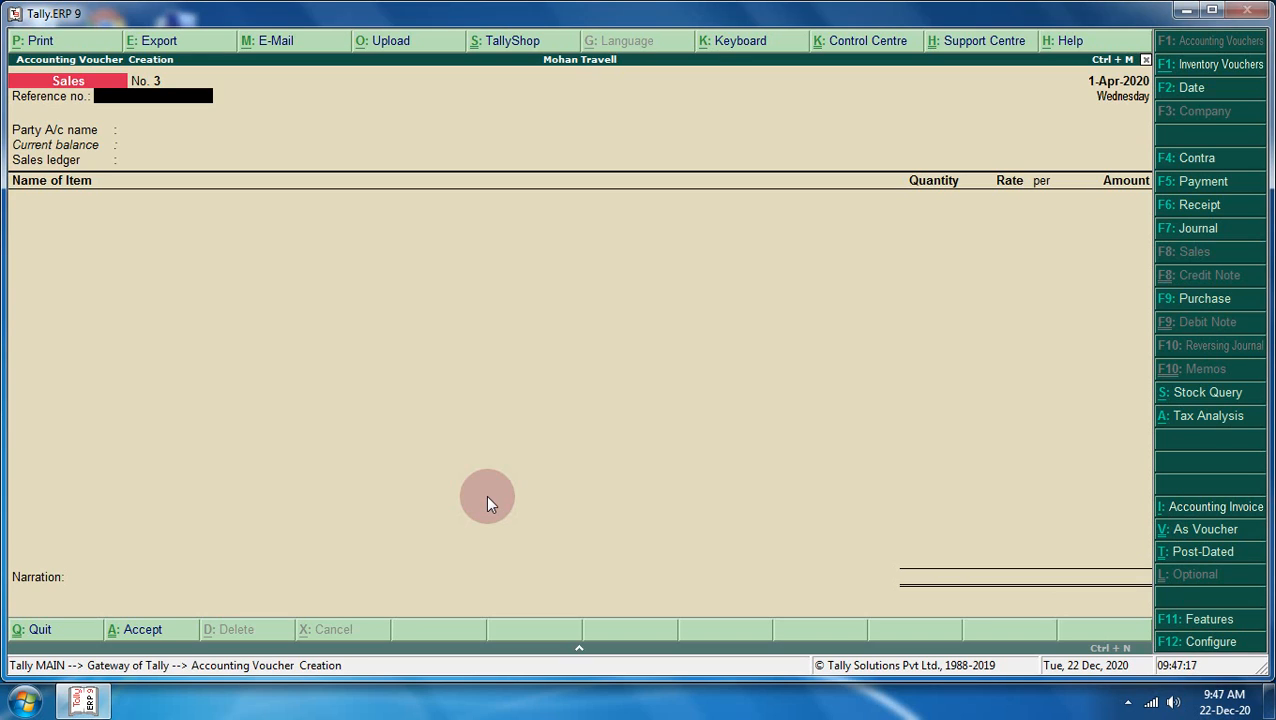
key(Escape)
key(Escape)
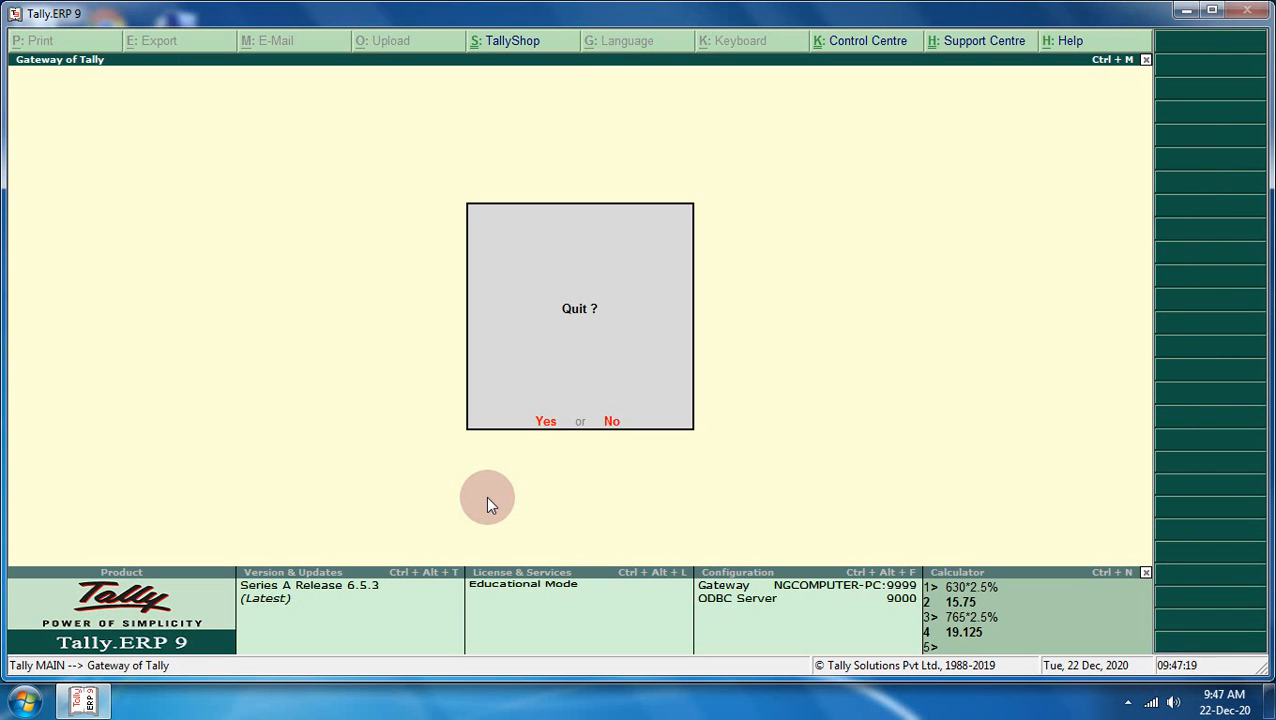
key(Return)
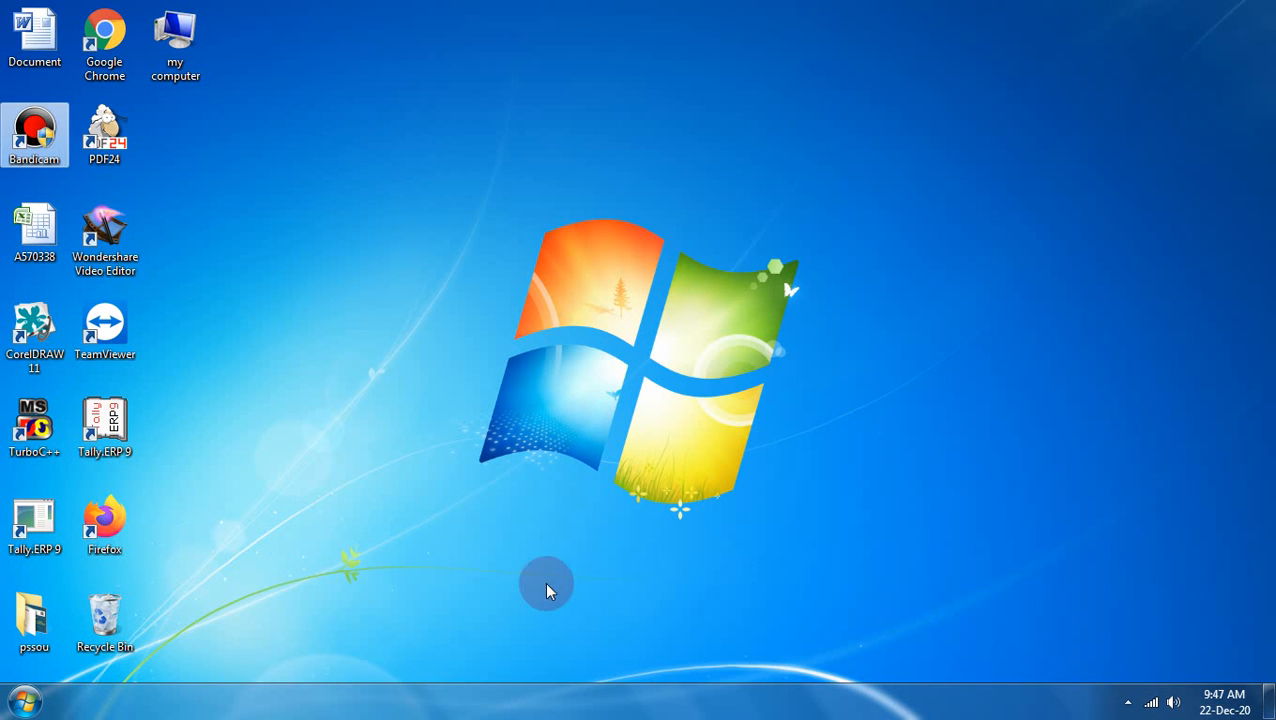